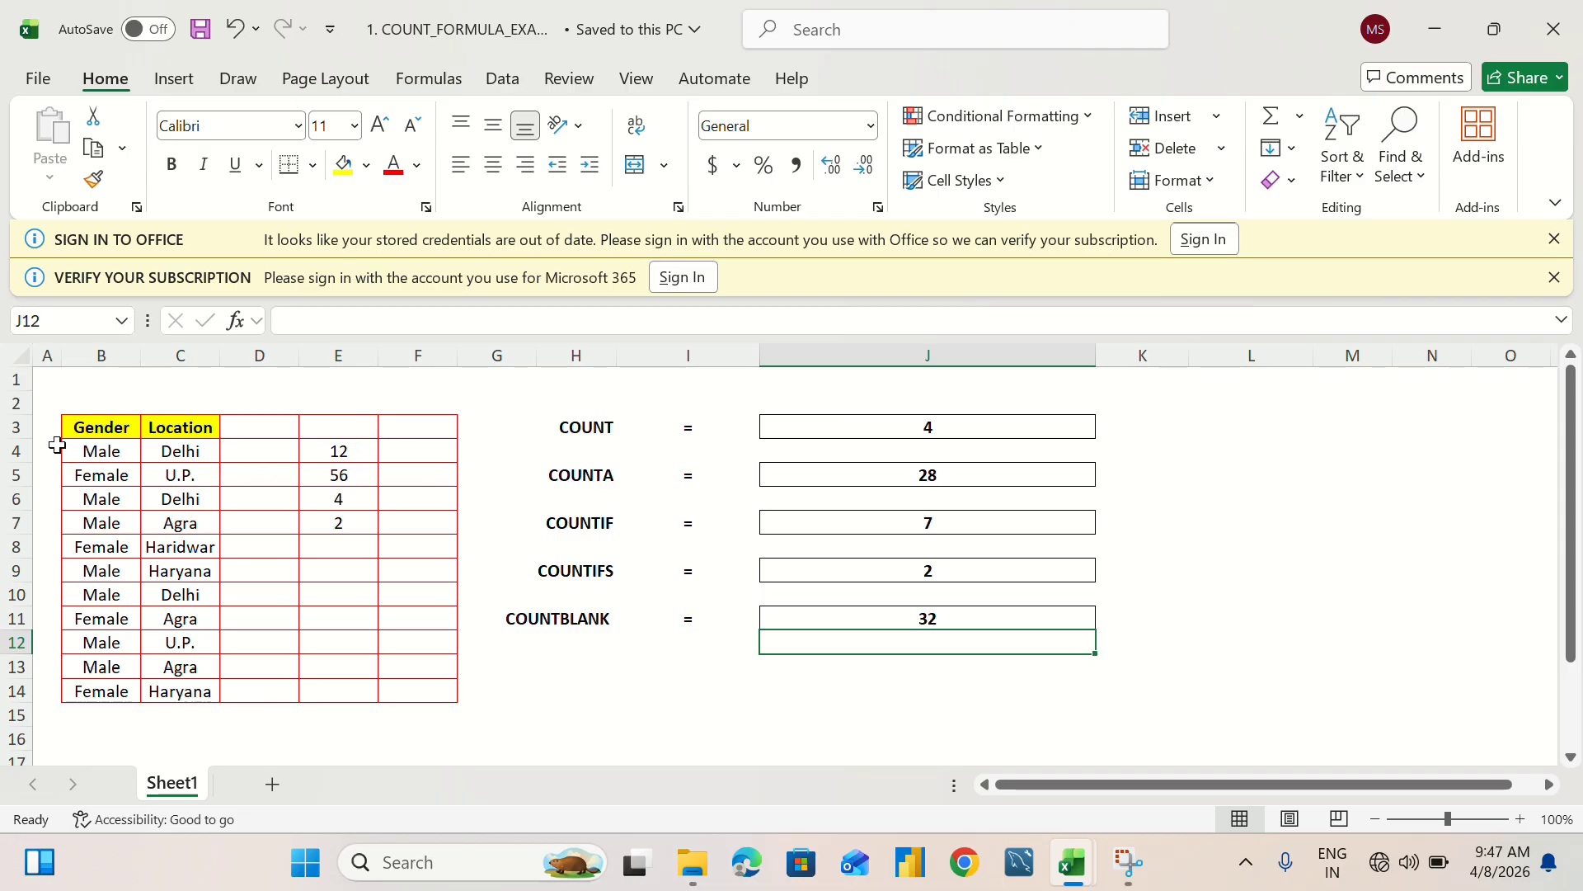
Re-enter the COUNT result in cell J3 as =COUNT(B3:F14), covering the whole Gender and Location table.
{"action": "left_click_drag", "start_coordinate": [82, 426], "coordinate": [416, 699]}
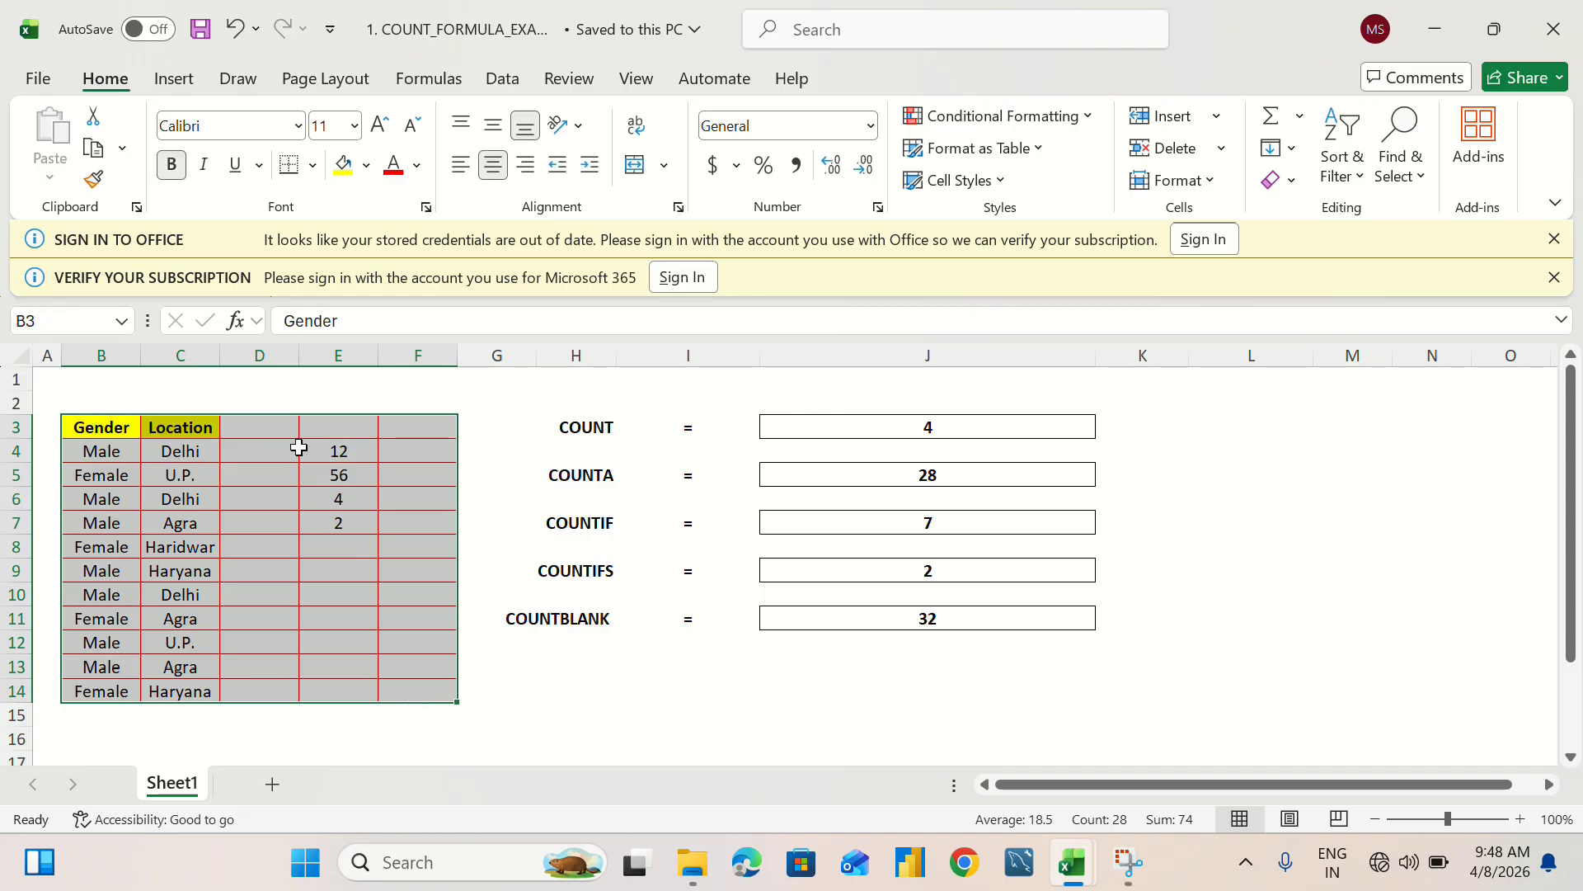
{"action": "left_click", "coordinate": [341, 451]}
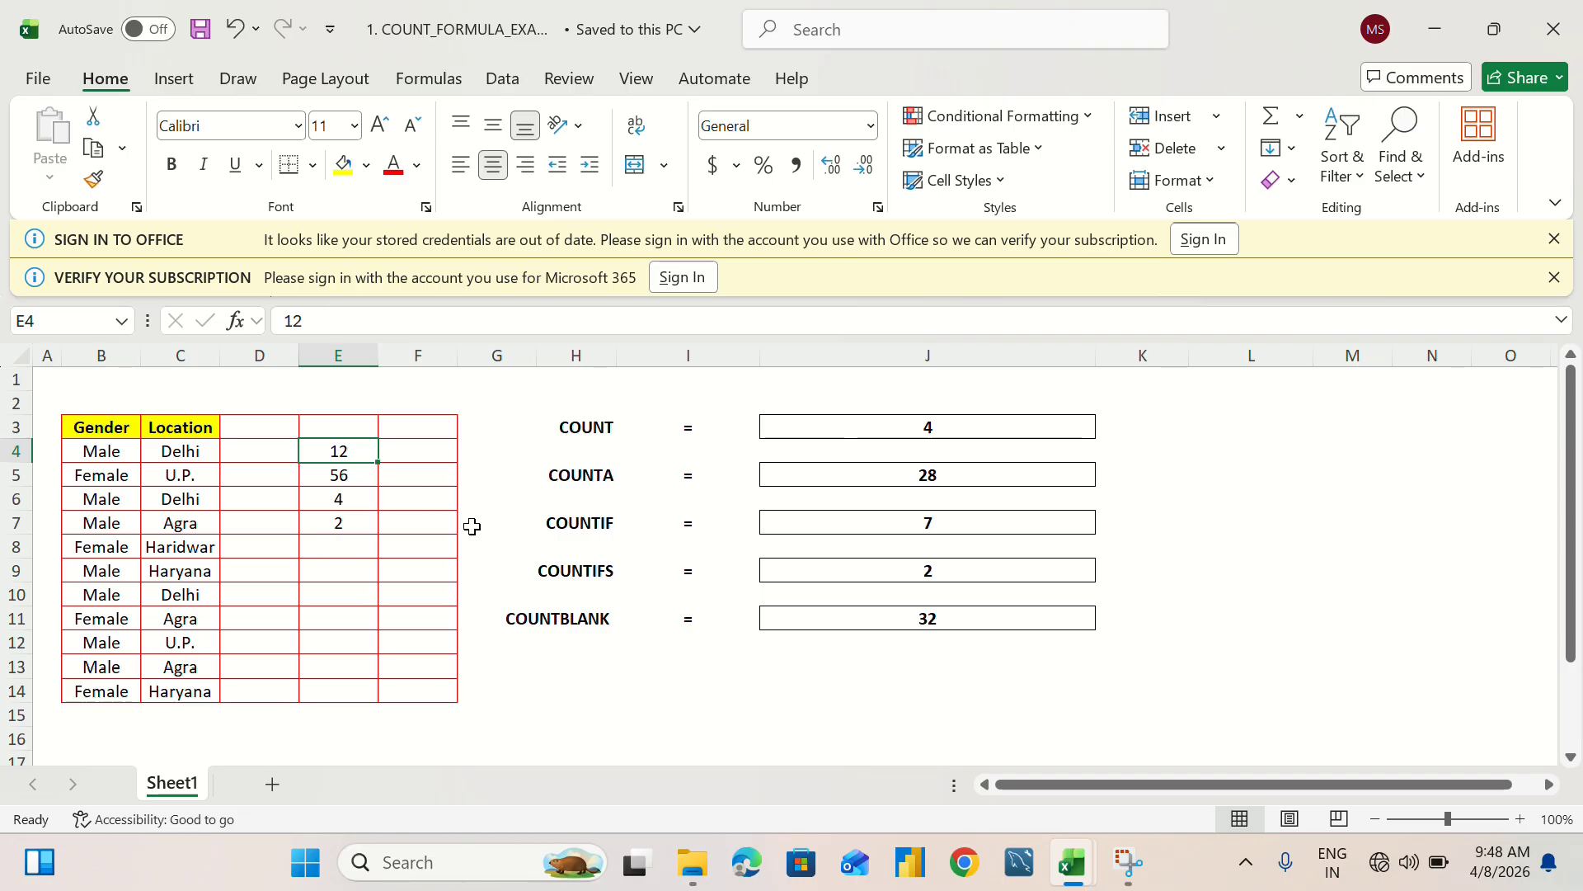
{"action": "double_click", "coordinate": [1000, 425]}
{"action": "left_click_drag", "start_coordinate": [1018, 424], "coordinate": [555, 424]}
{"action": "type", "text": "="}
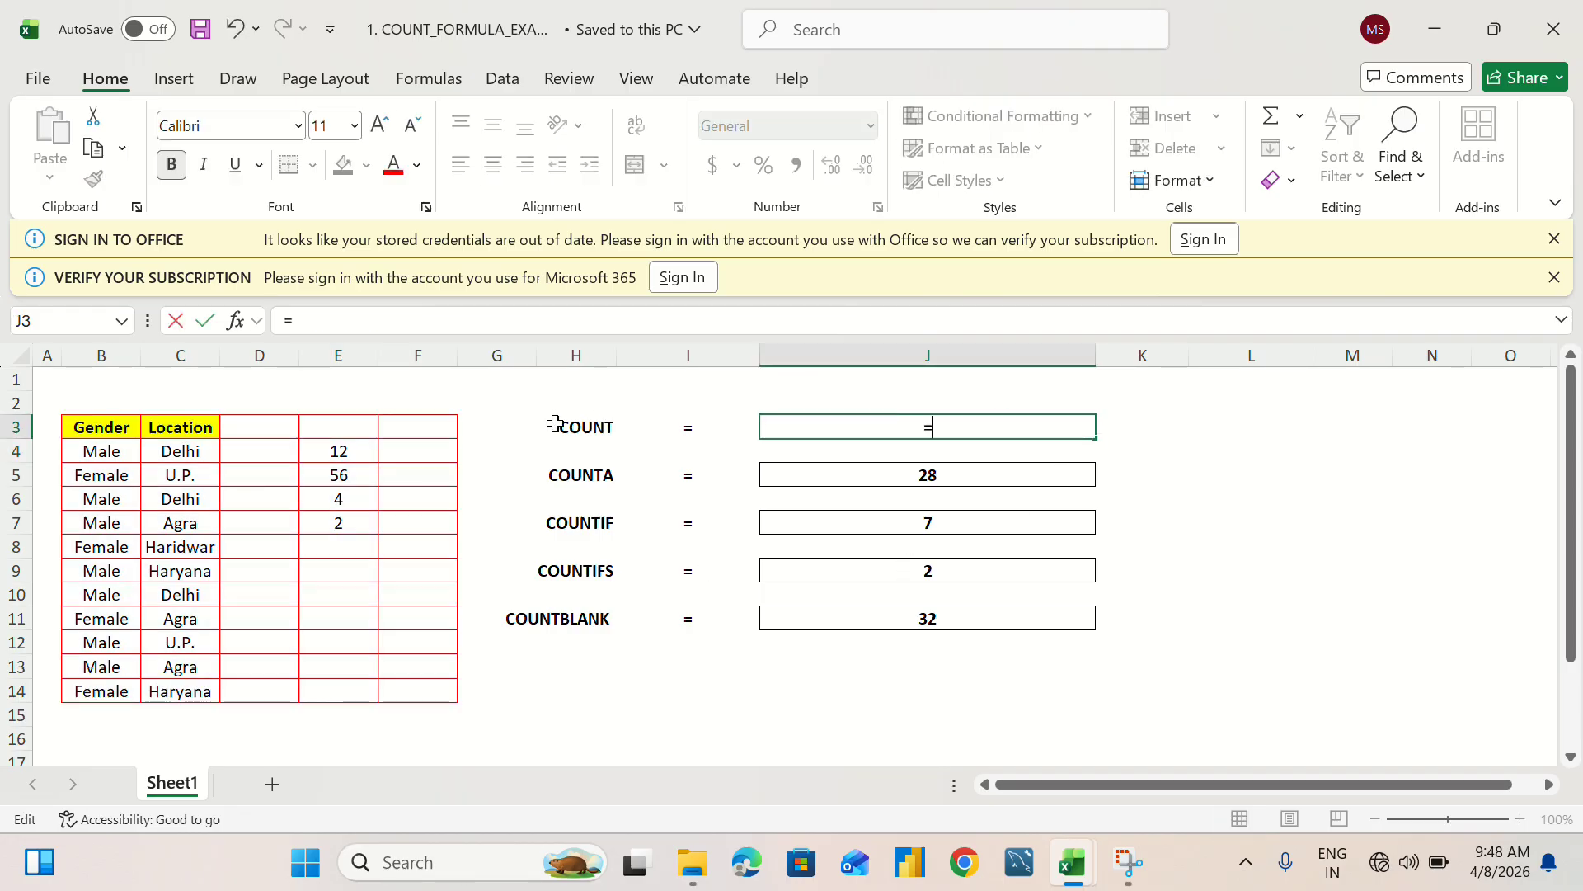
{"action": "type", "text": "count"}
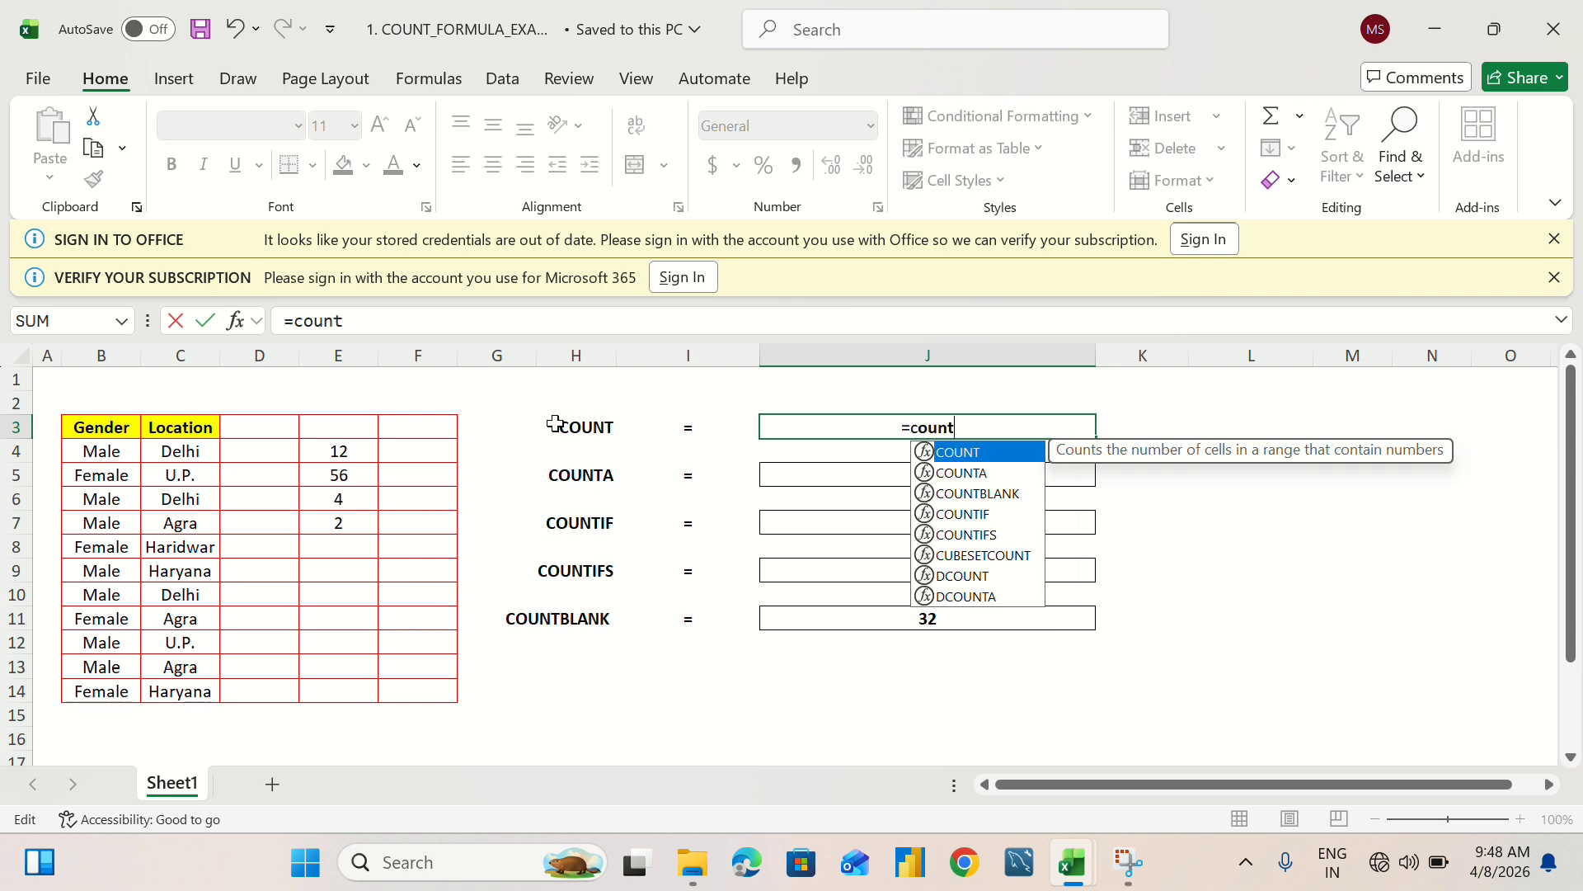
{"action": "key", "text": "Tab"}
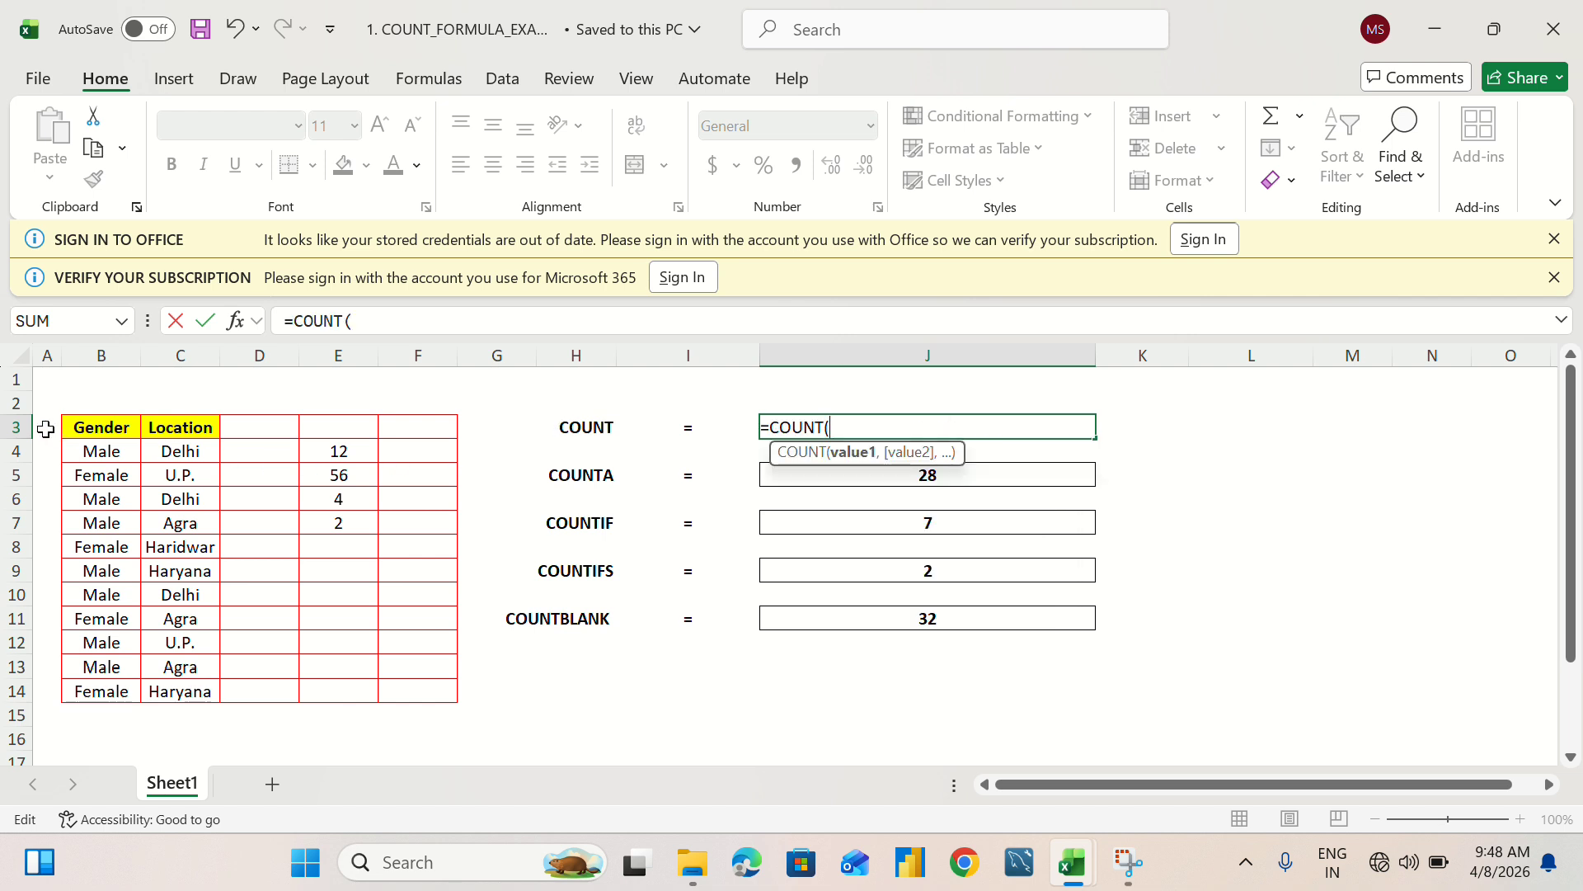
{"action": "left_click_drag", "start_coordinate": [70, 419], "coordinate": [426, 691]}
{"action": "type", "text": ")"}
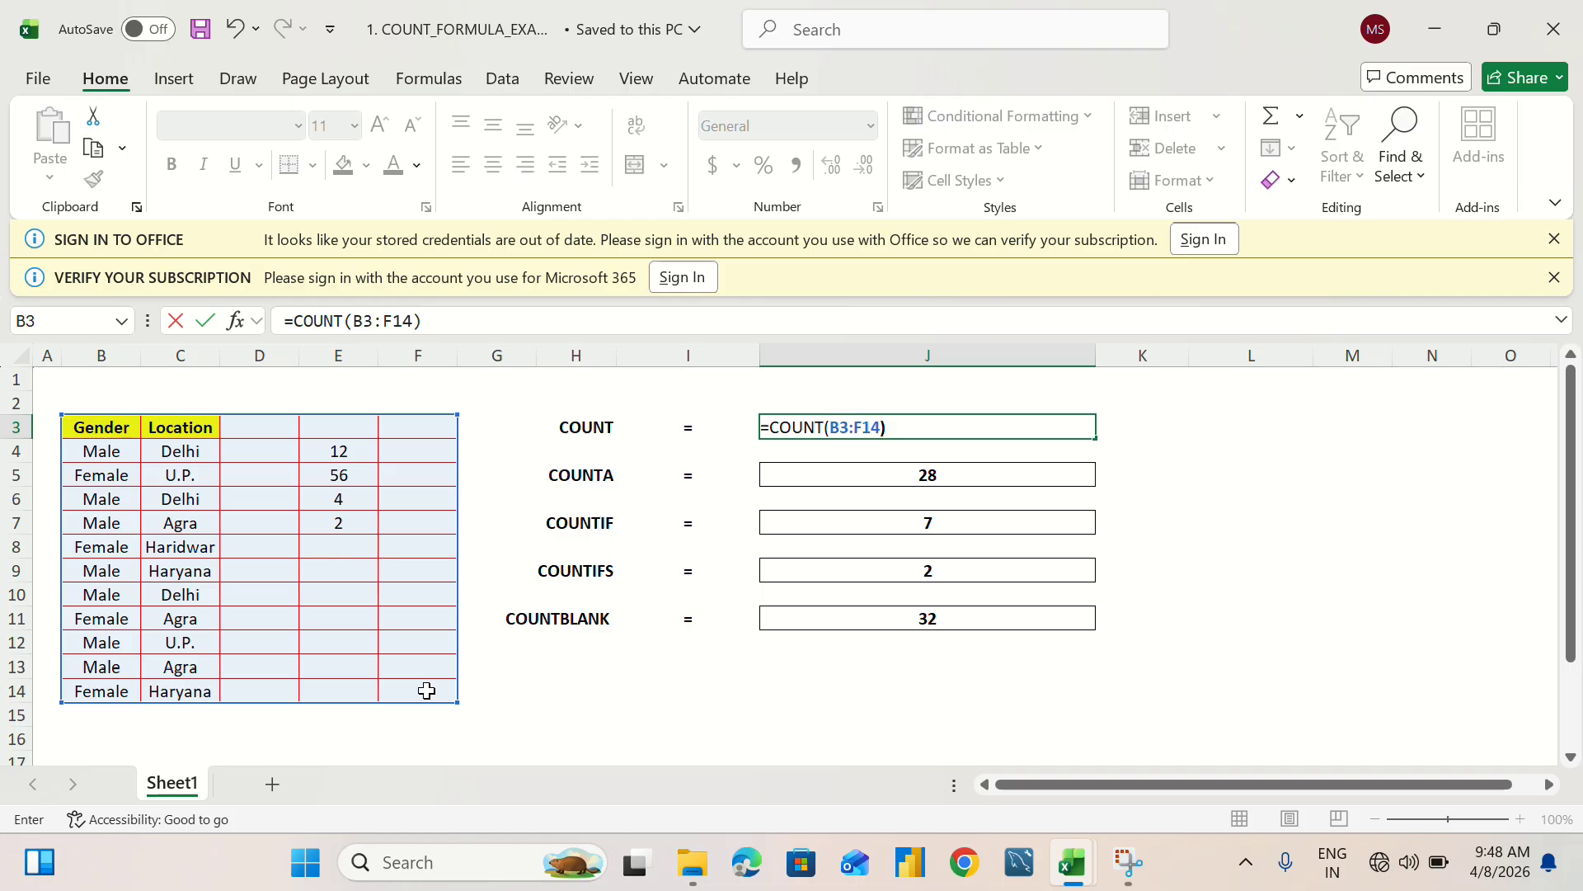
{"action": "key", "text": "Return"}
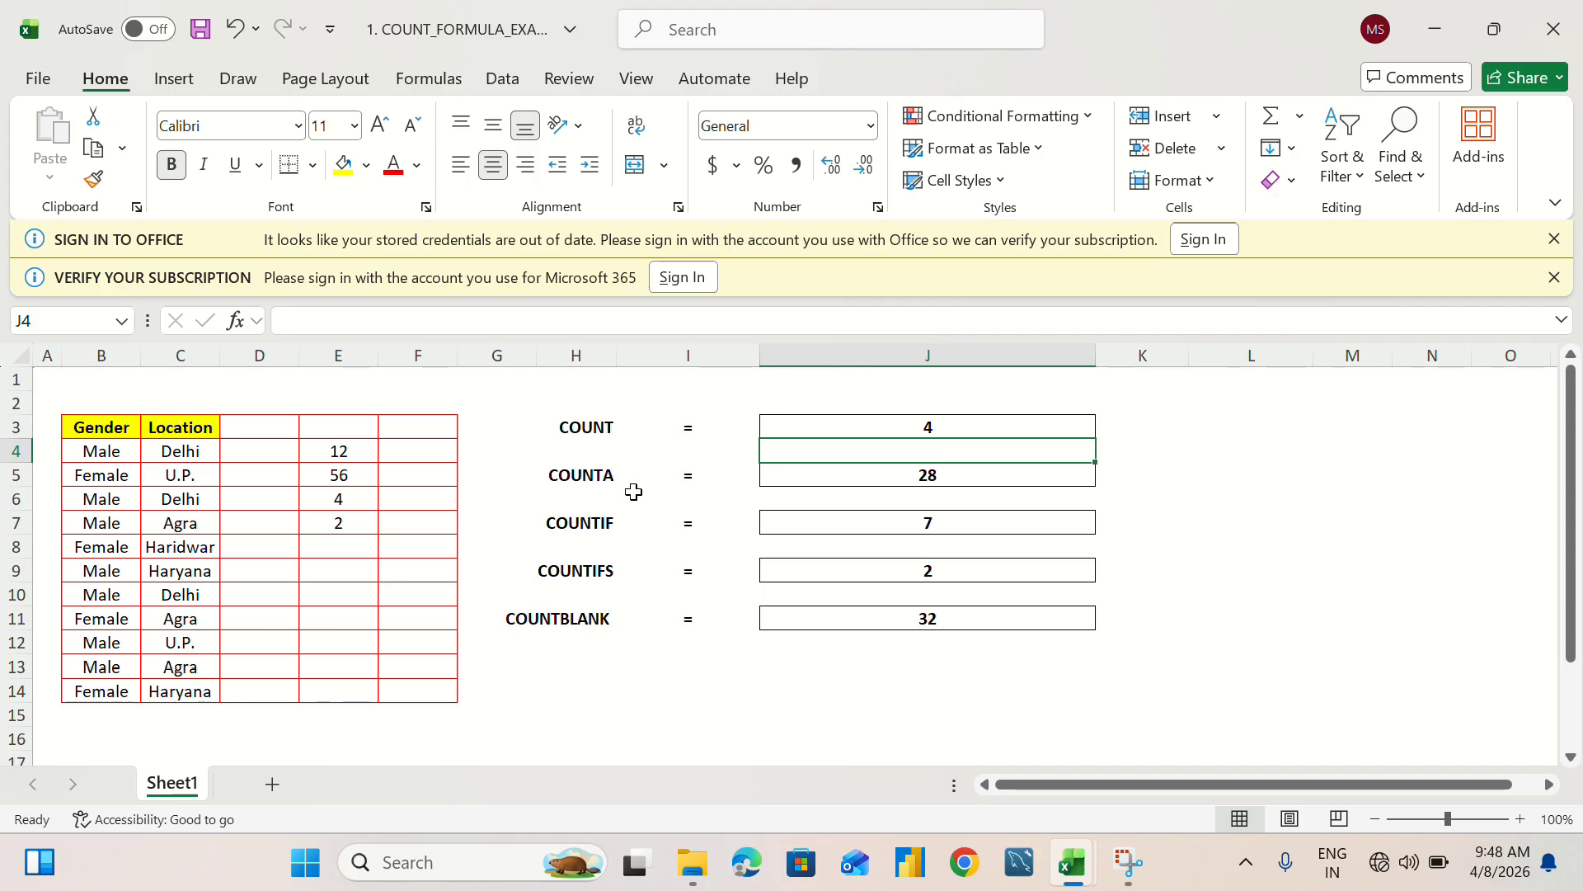
Replace the COUNTA result formula in cell J5 with a freshly entered =COUNTA(B3:F14).
{"action": "left_click", "coordinate": [954, 472]}
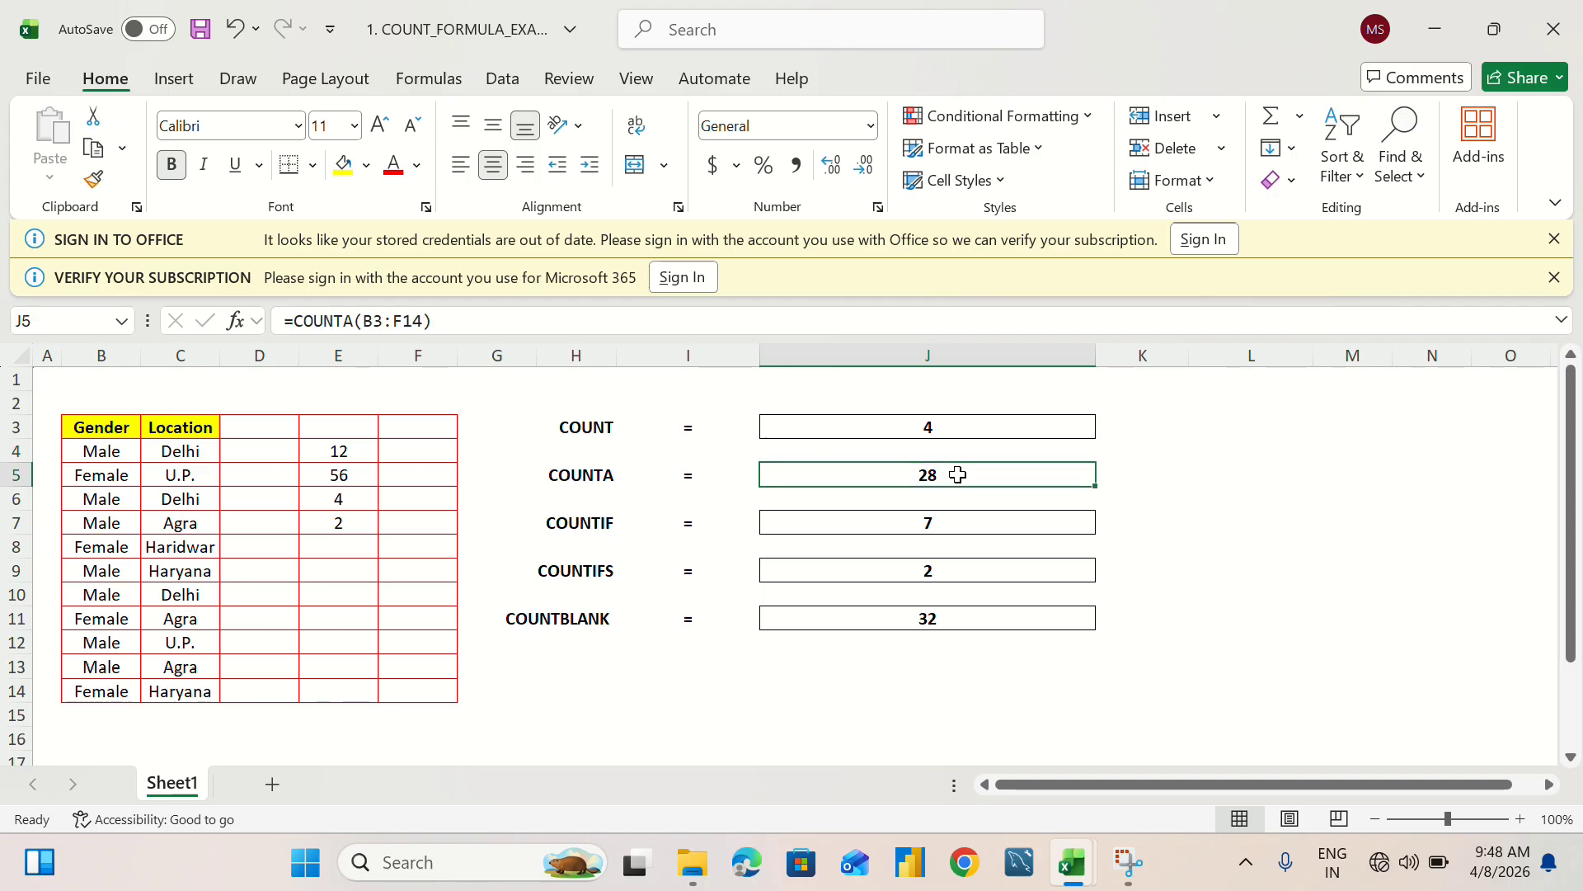
{"action": "double_click", "coordinate": [959, 473]}
{"action": "left_click_drag", "start_coordinate": [957, 476], "coordinate": [735, 472]}
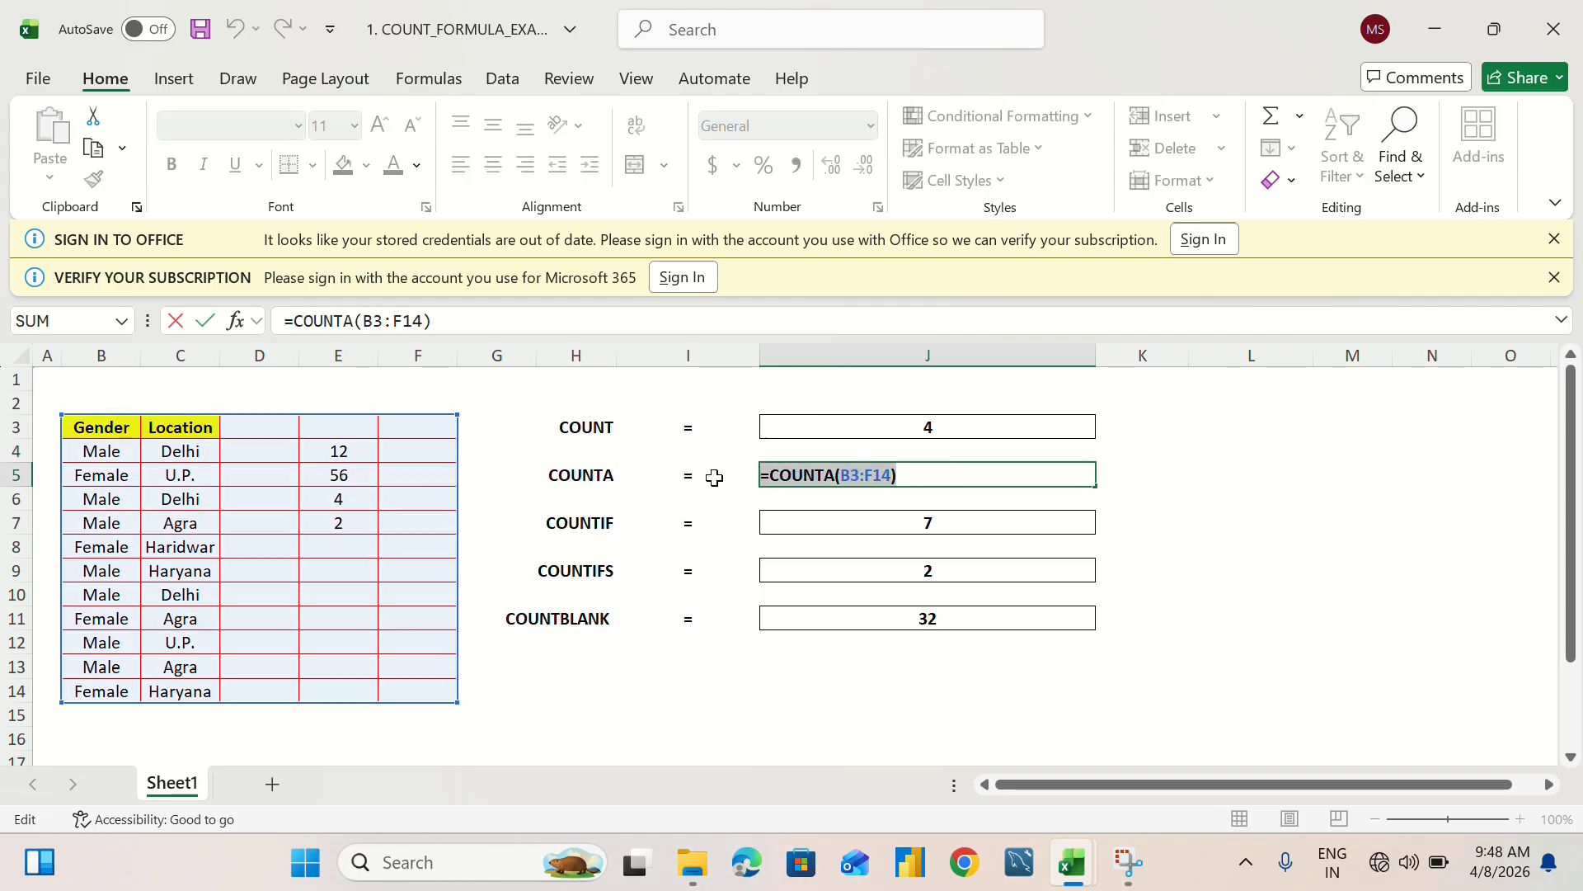
{"action": "key", "text": "BackSpace"}
{"action": "type", "text": "="}
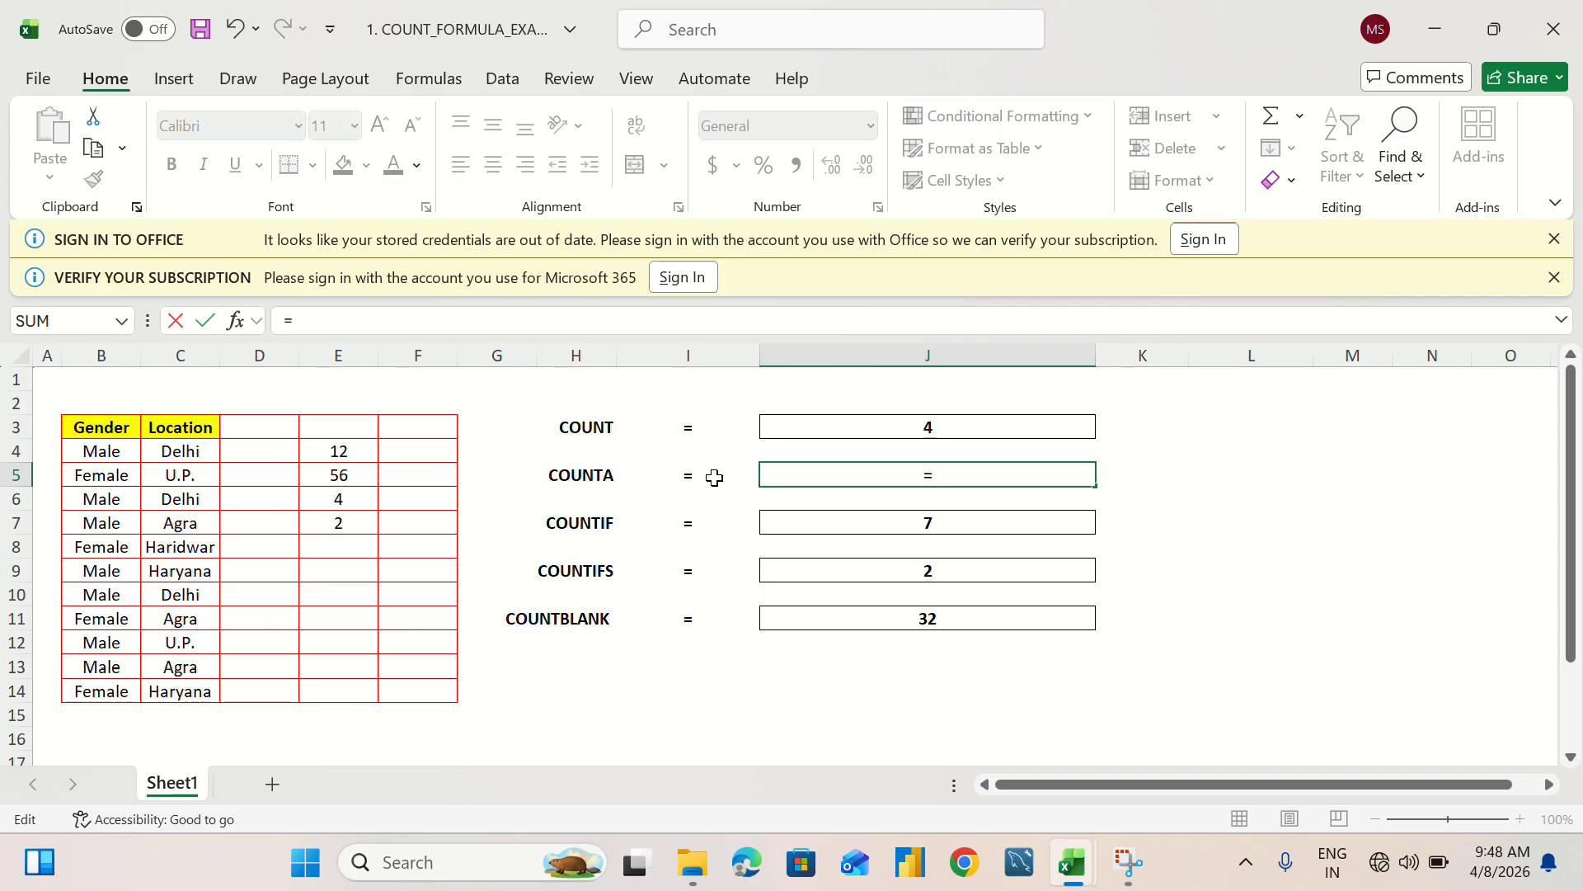
{"action": "type", "text": "count"}
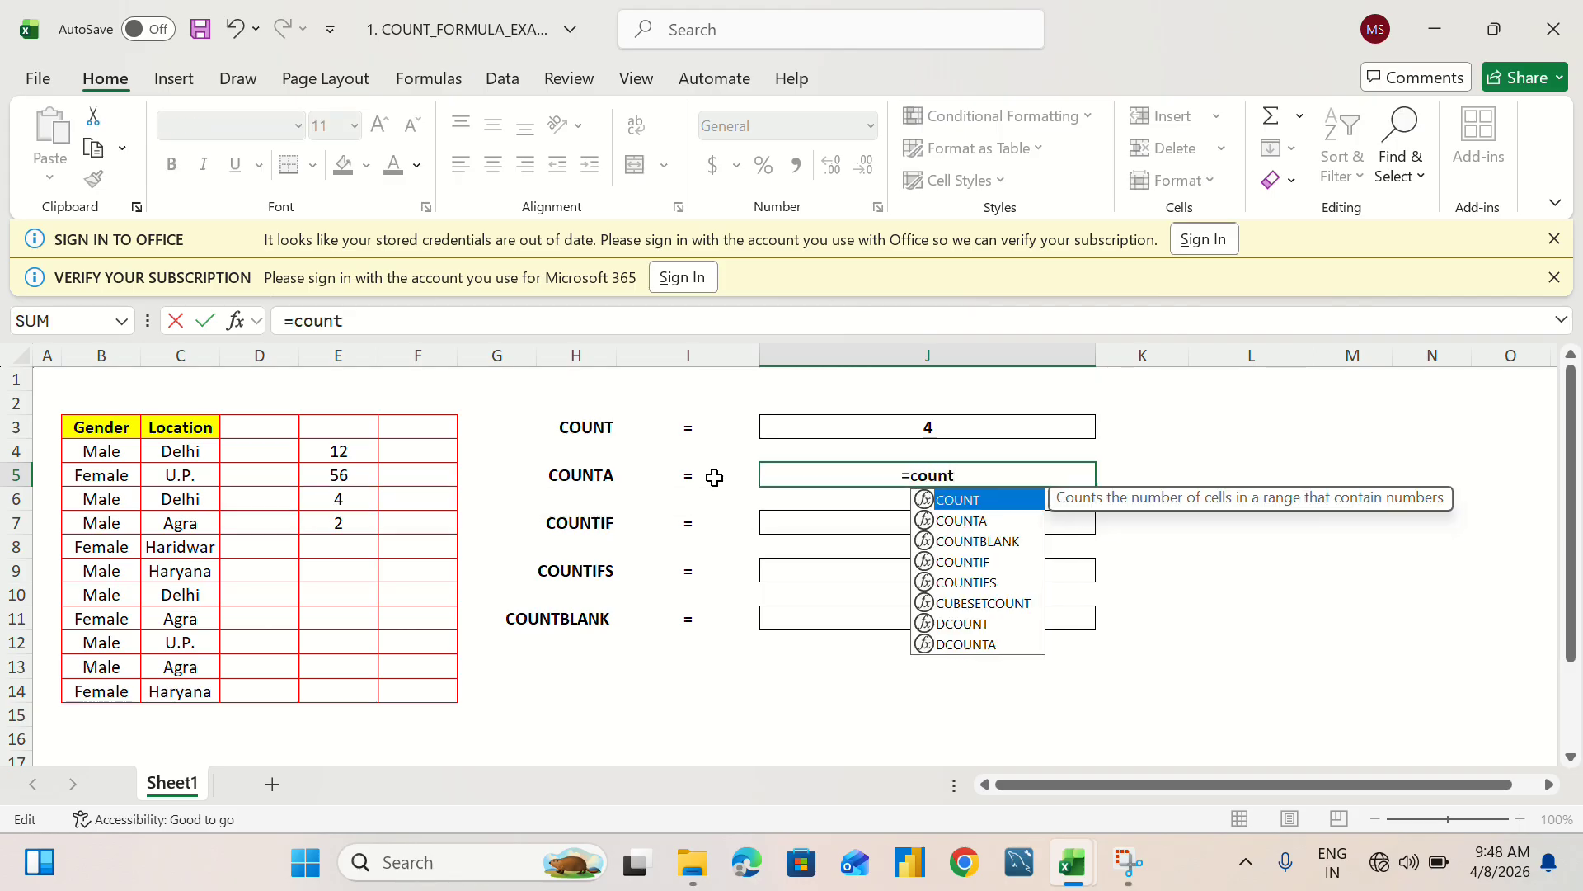
{"action": "type", "text": "a"}
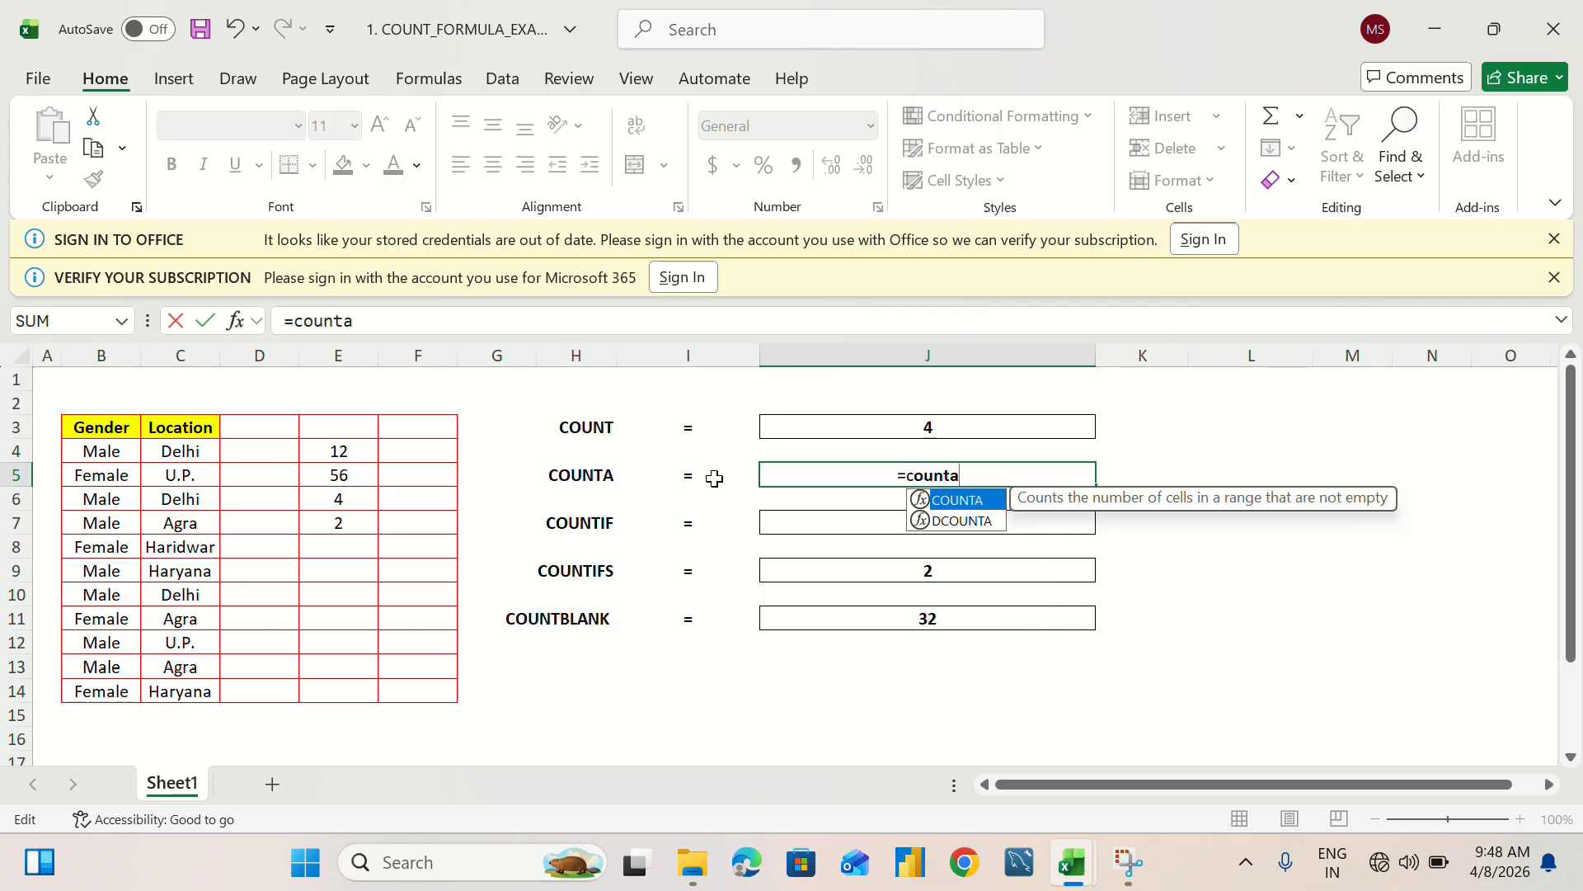
{"action": "key", "text": "BackSpace"}
{"action": "type", "text": "a"}
{"action": "key", "text": "Tab"}
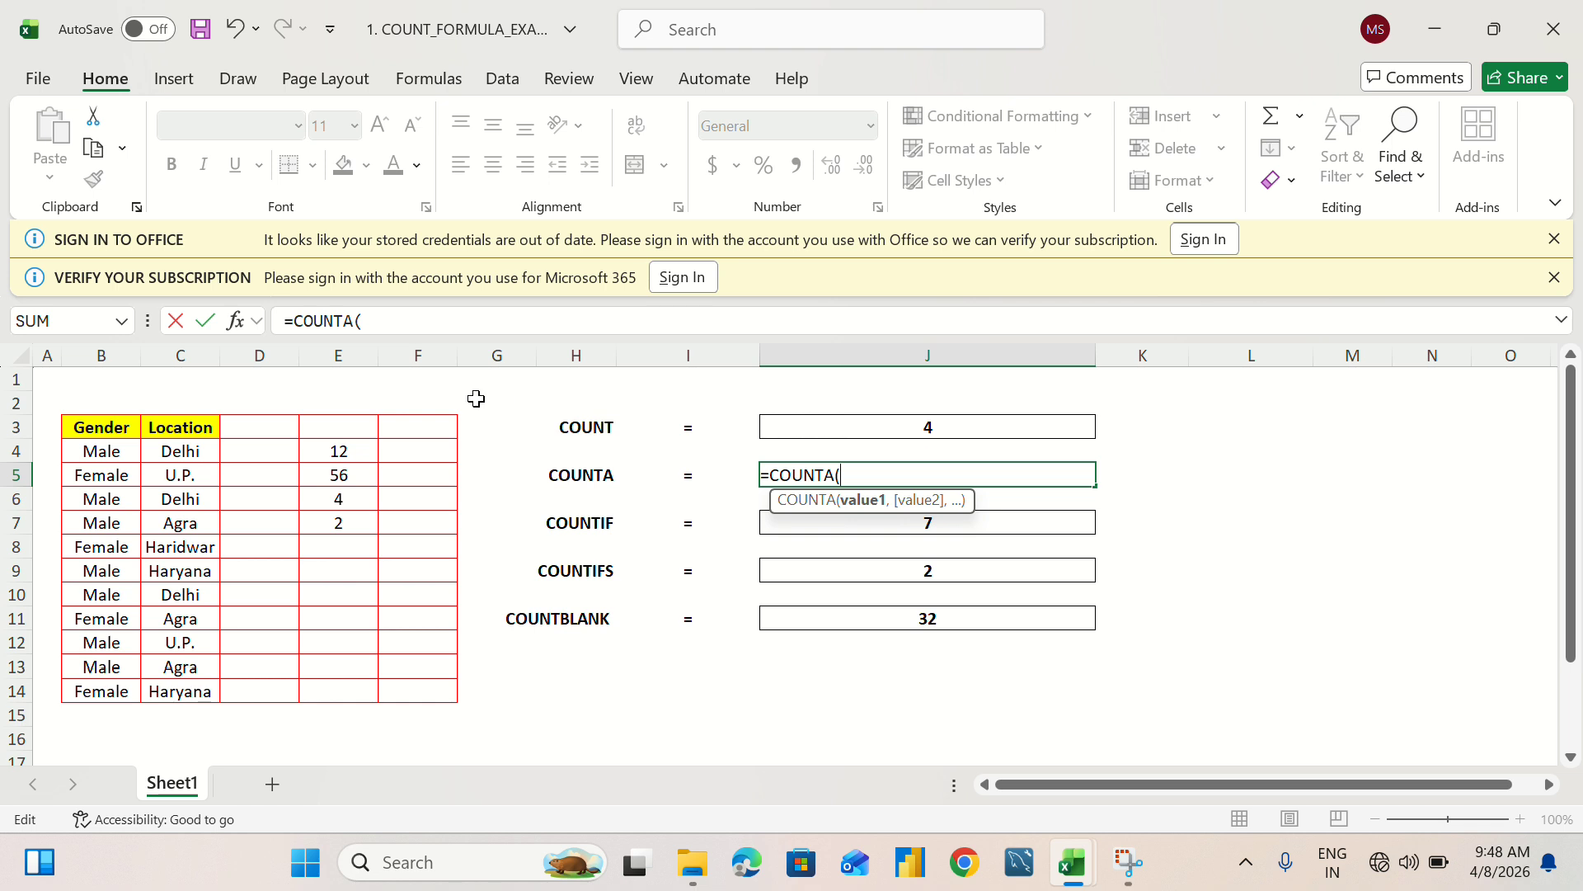
{"action": "left_click_drag", "start_coordinate": [97, 427], "coordinate": [403, 683]}
{"action": "type", "text": ")"}
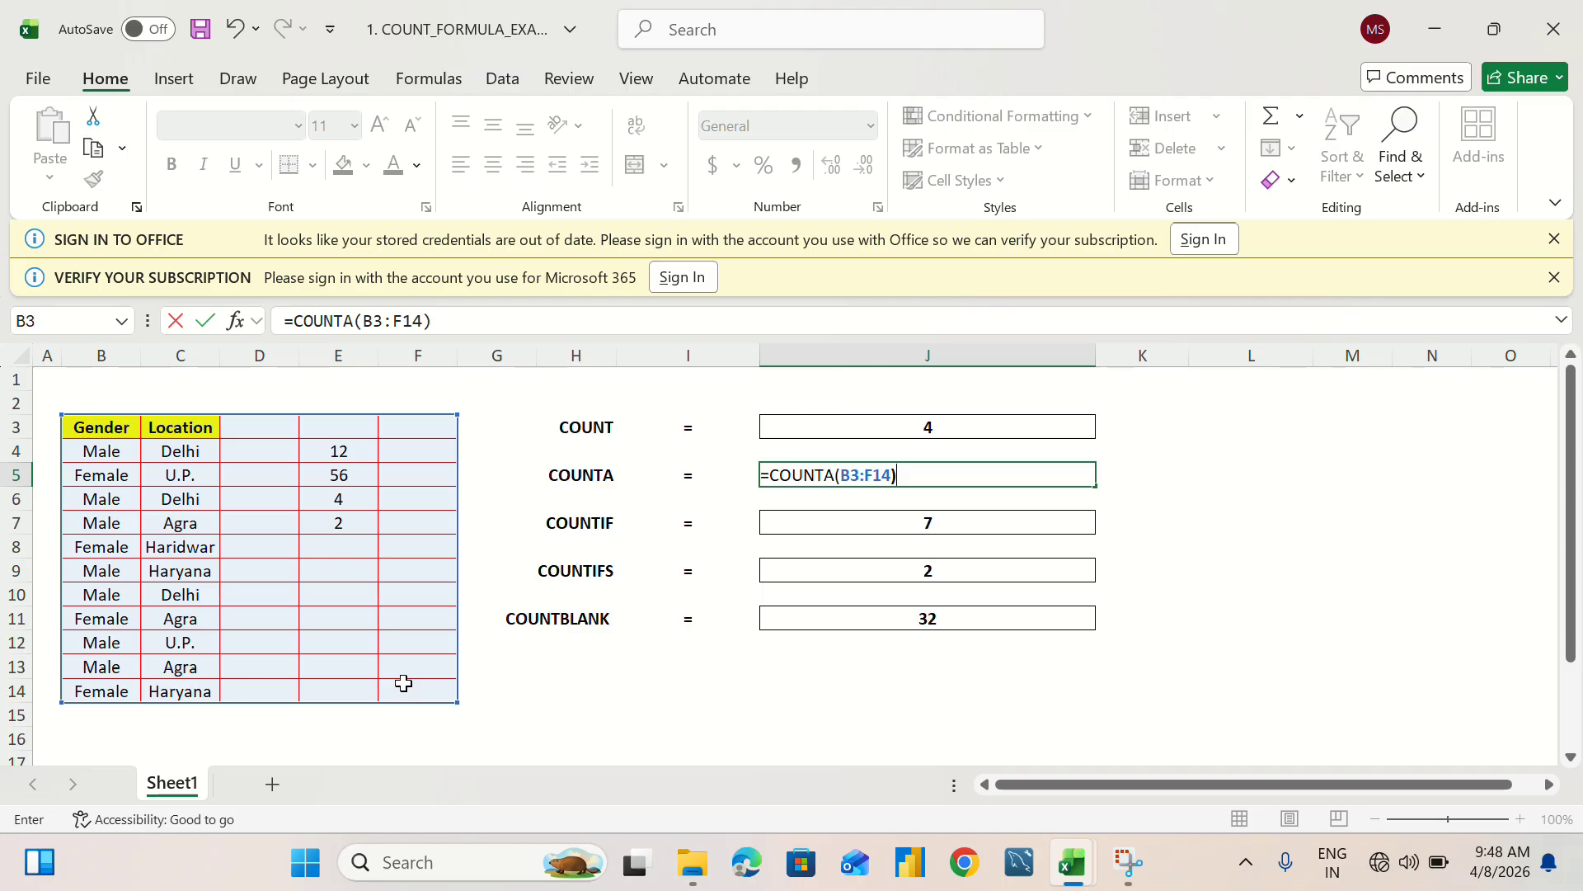
{"action": "key", "text": "Return"}
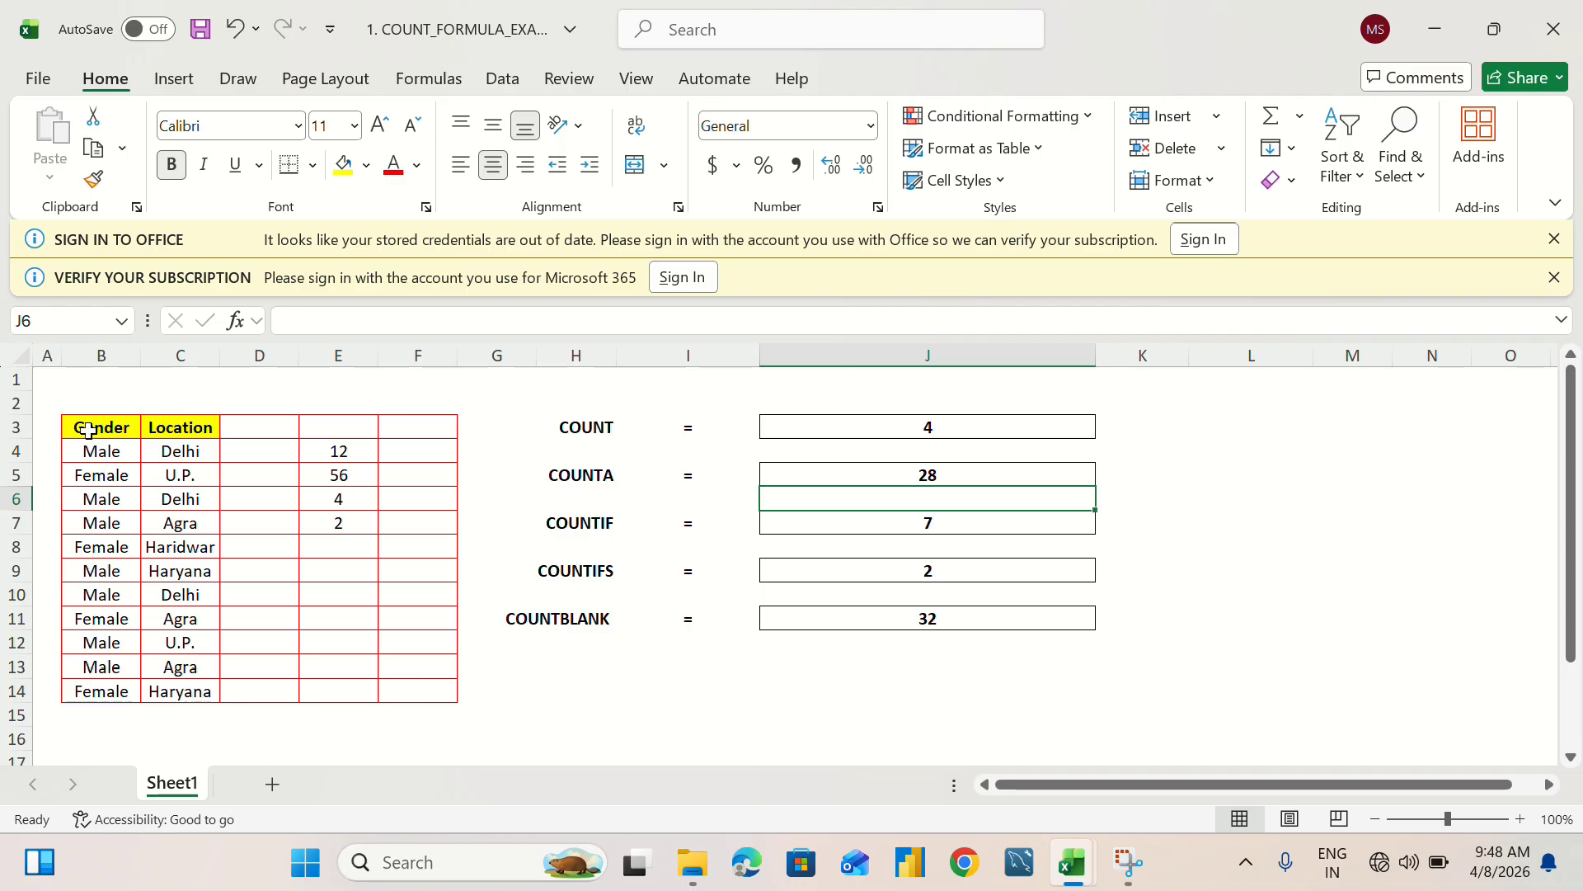
Check the non-empty cells of table range B3:F14 against the COUNTA result in J5.
{"action": "left_click_drag", "start_coordinate": [89, 430], "coordinate": [393, 686]}
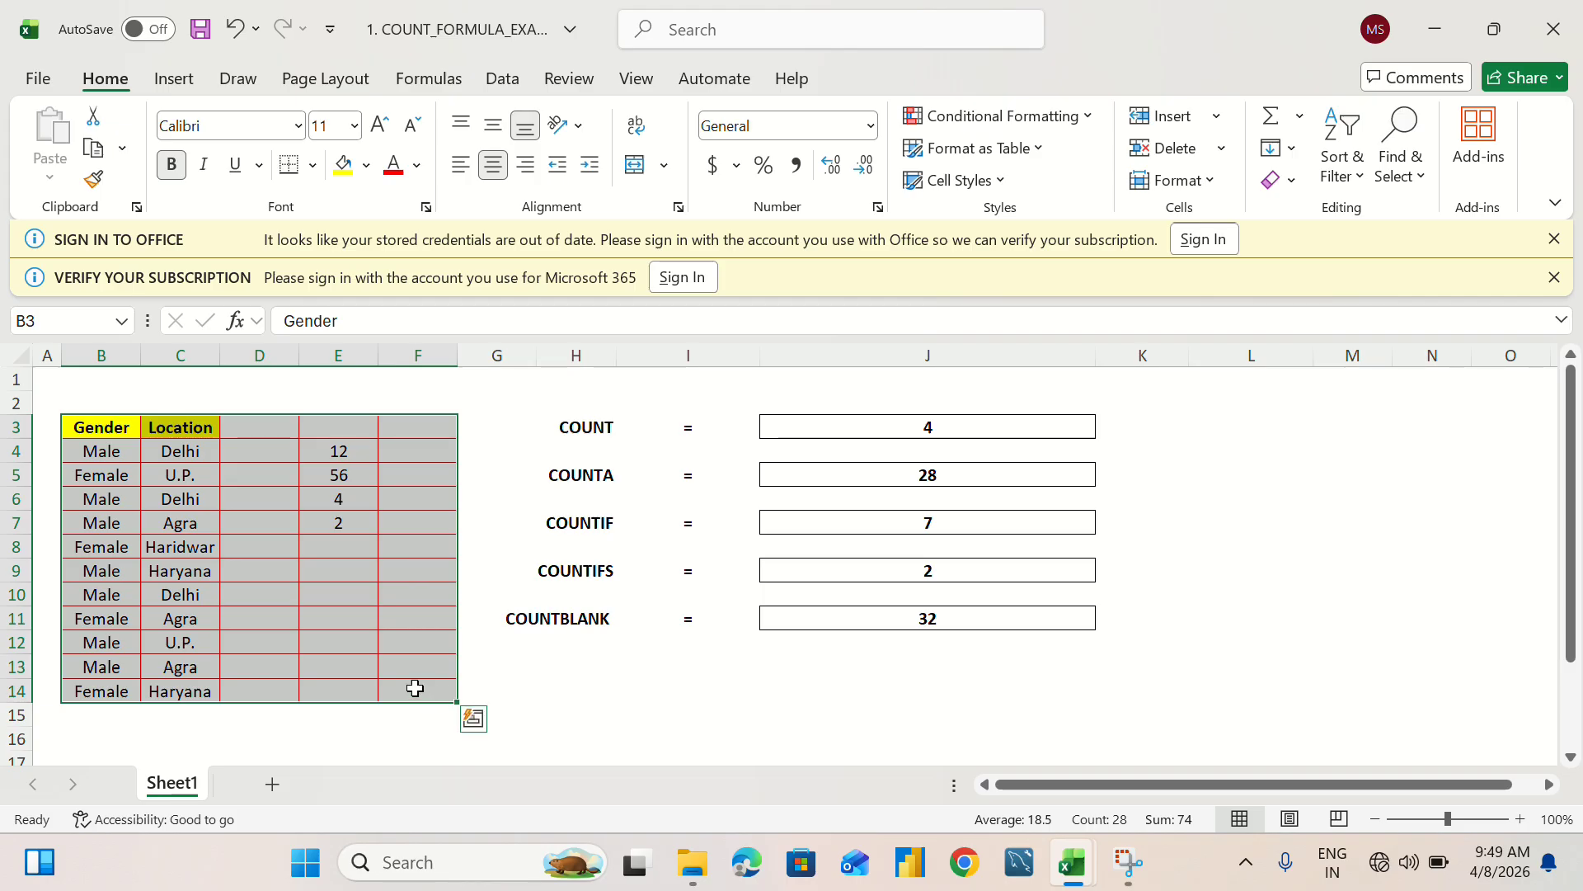
{"action": "left_click", "coordinate": [573, 739]}
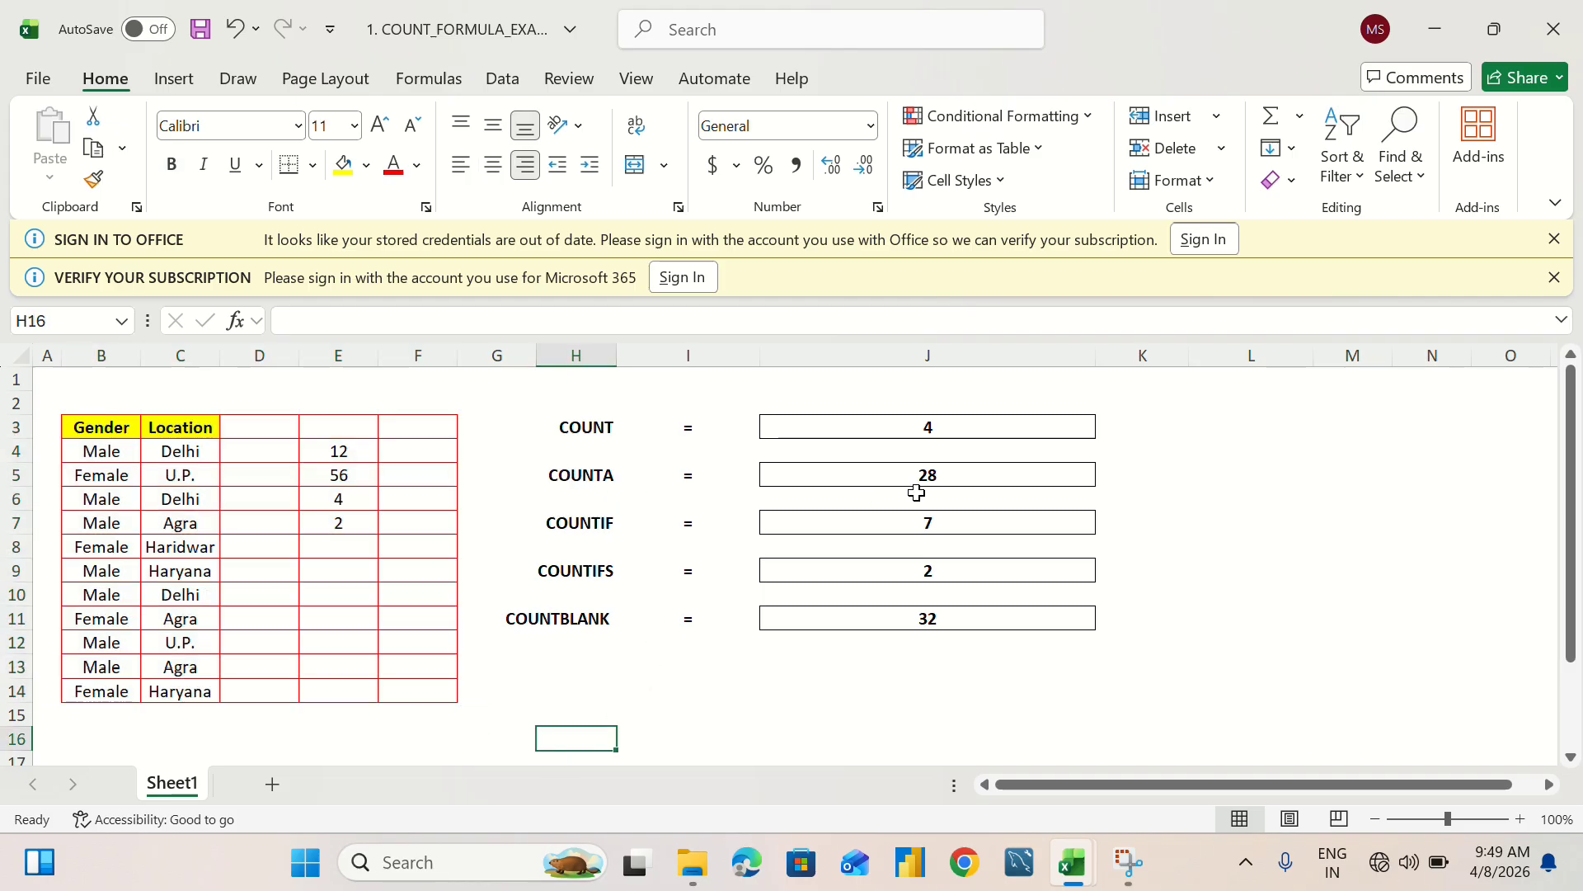
{"action": "left_click", "coordinate": [944, 481]}
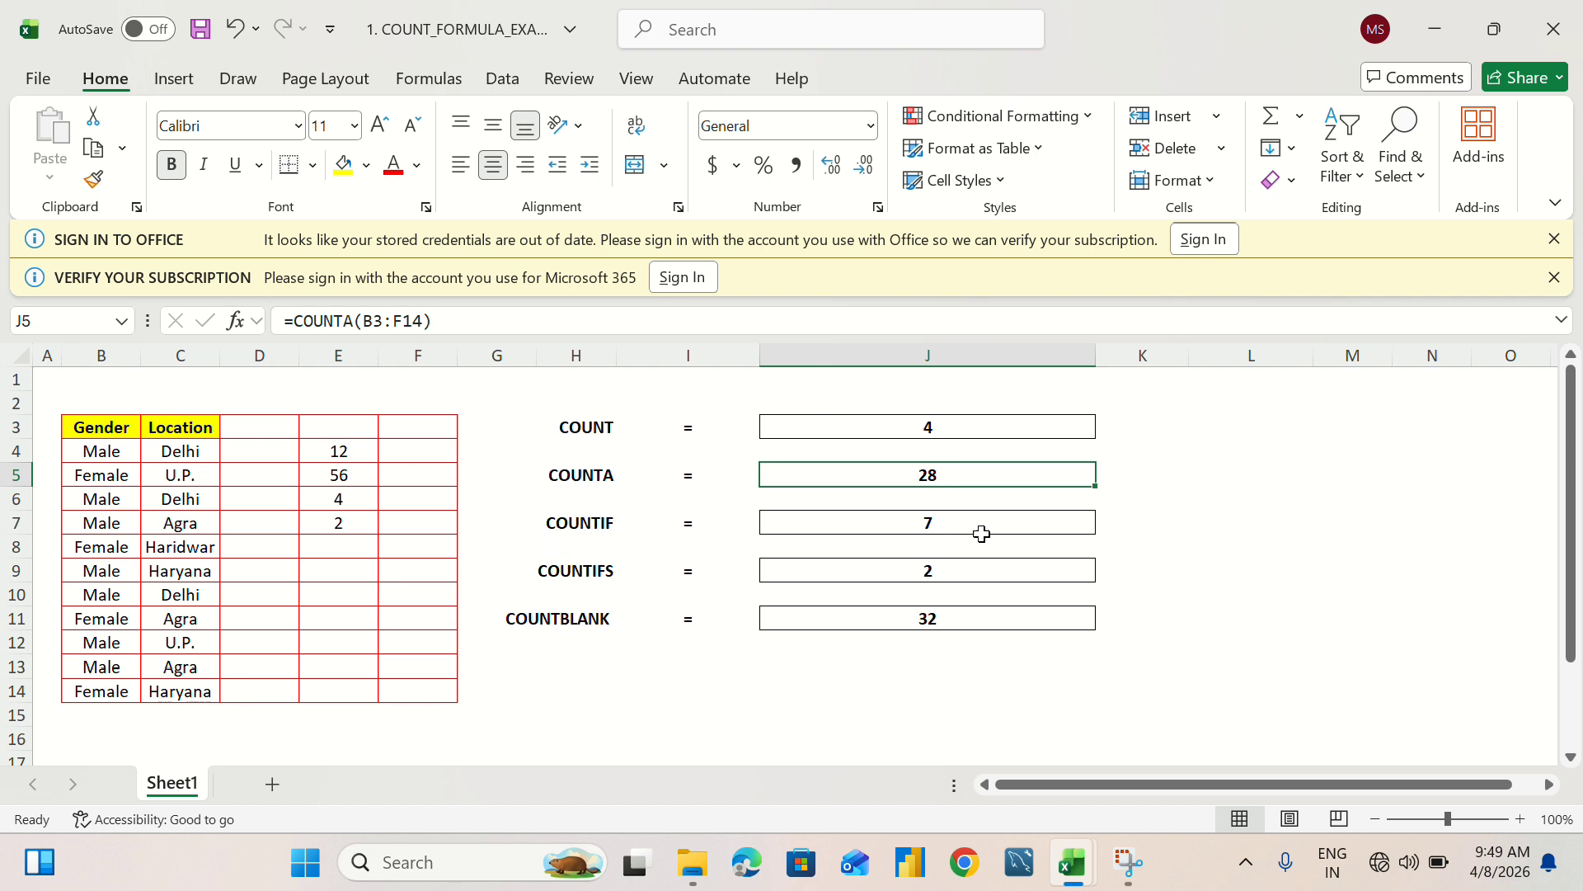
Replace the COUNTIF formula in cell J7 with =COUNTIF(B3:B14,"Male") to count the males in the Gender column.
{"action": "left_click", "coordinate": [1016, 527]}
{"action": "double_click", "coordinate": [1016, 527]}
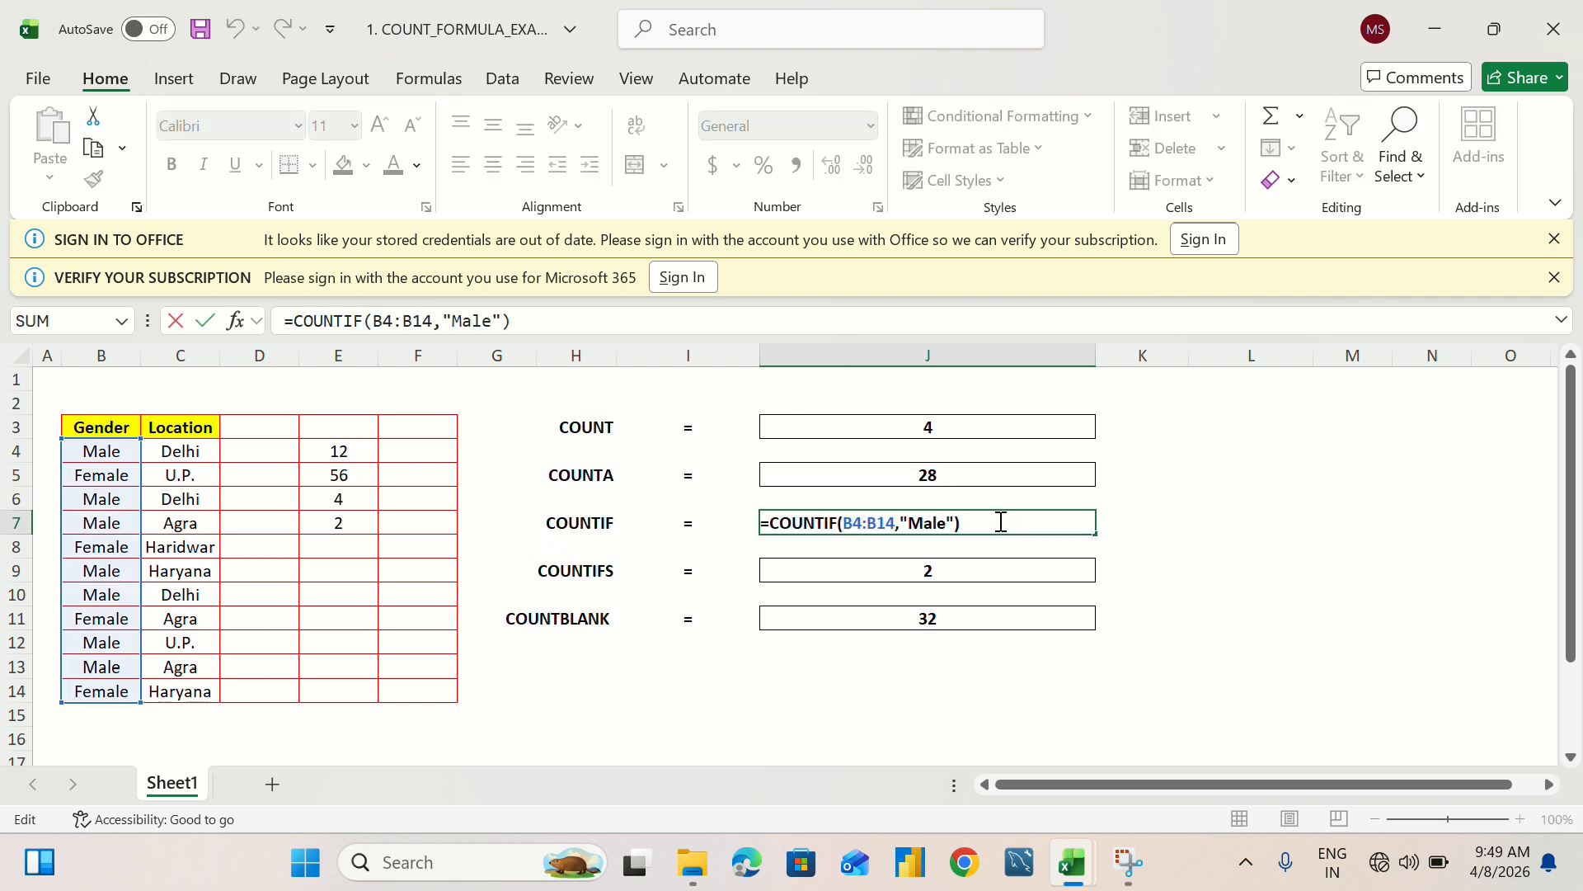
{"action": "left_click_drag", "start_coordinate": [1000, 523], "coordinate": [706, 523]}
{"action": "key", "text": "BackSpace"}
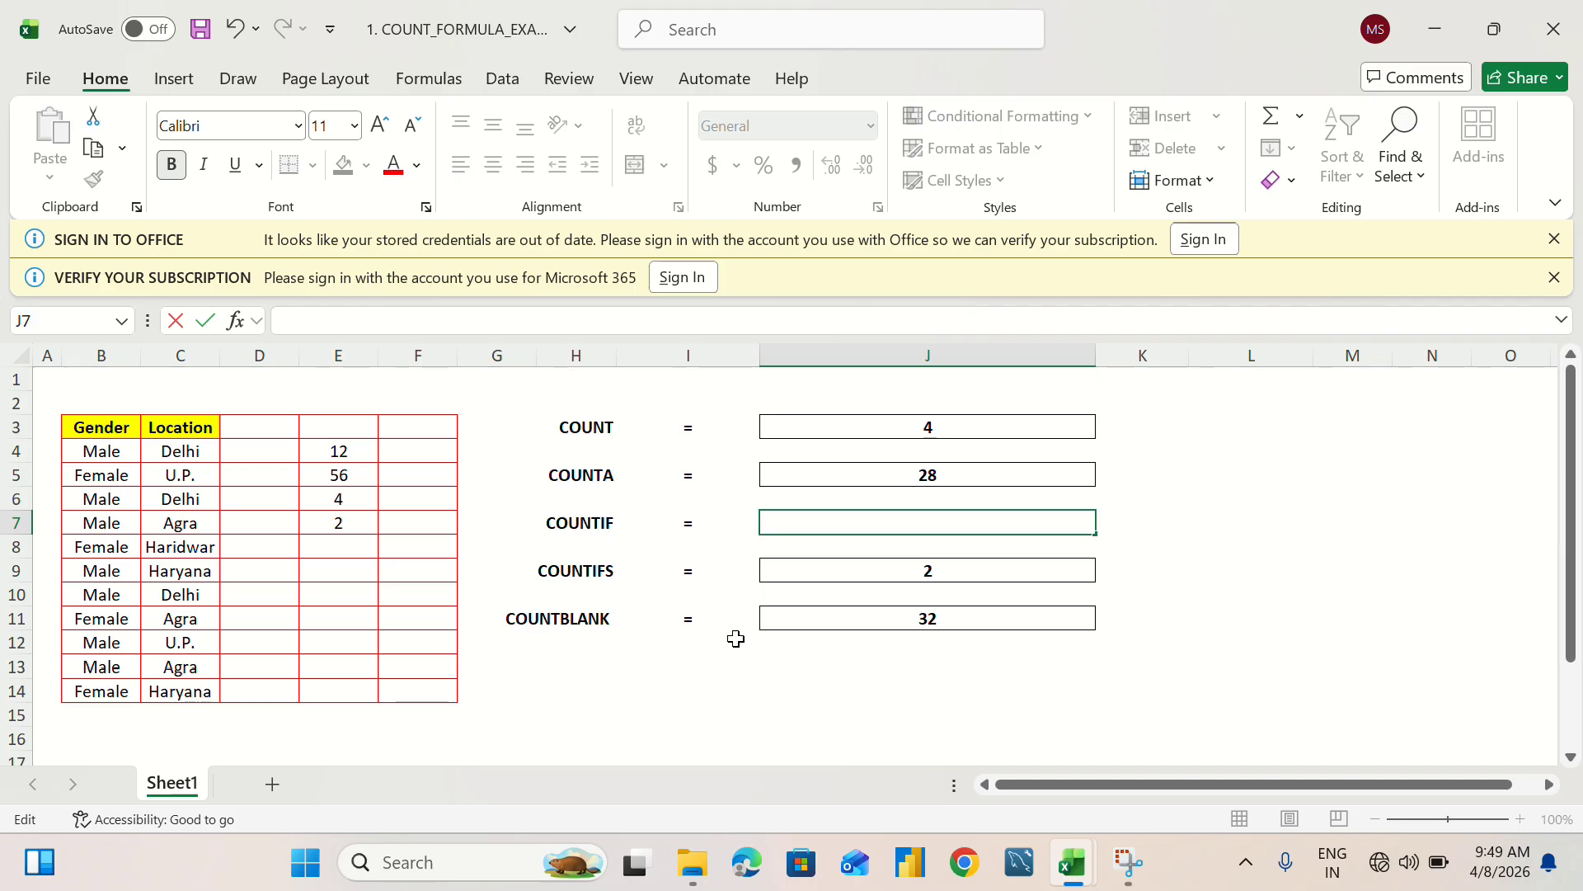
{"action": "type", "text": "=coun"}
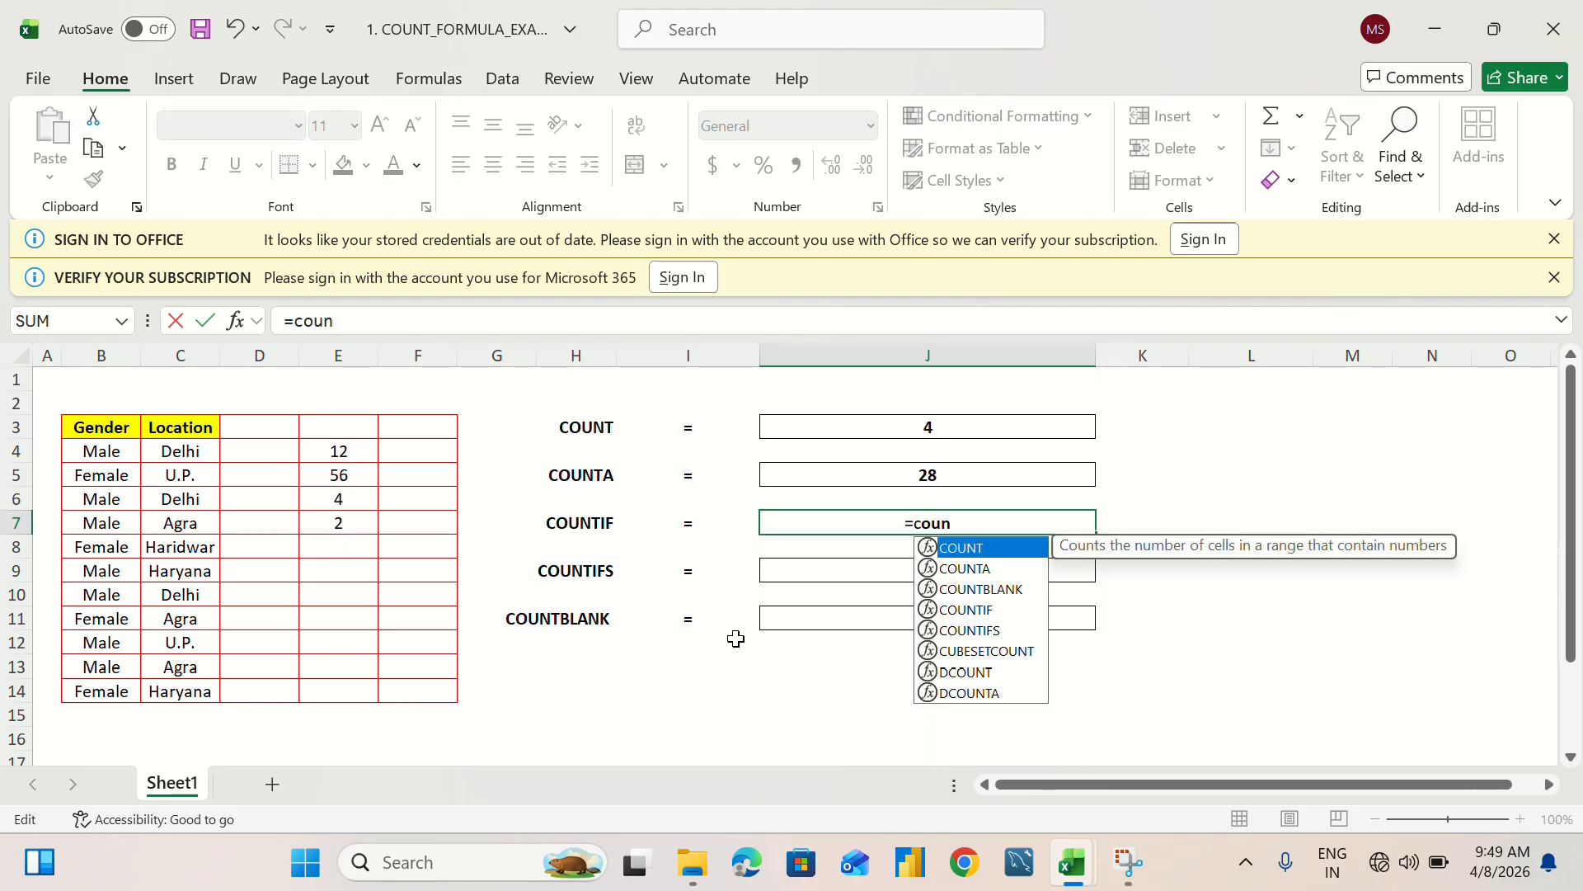
{"action": "type", "text": "tif"}
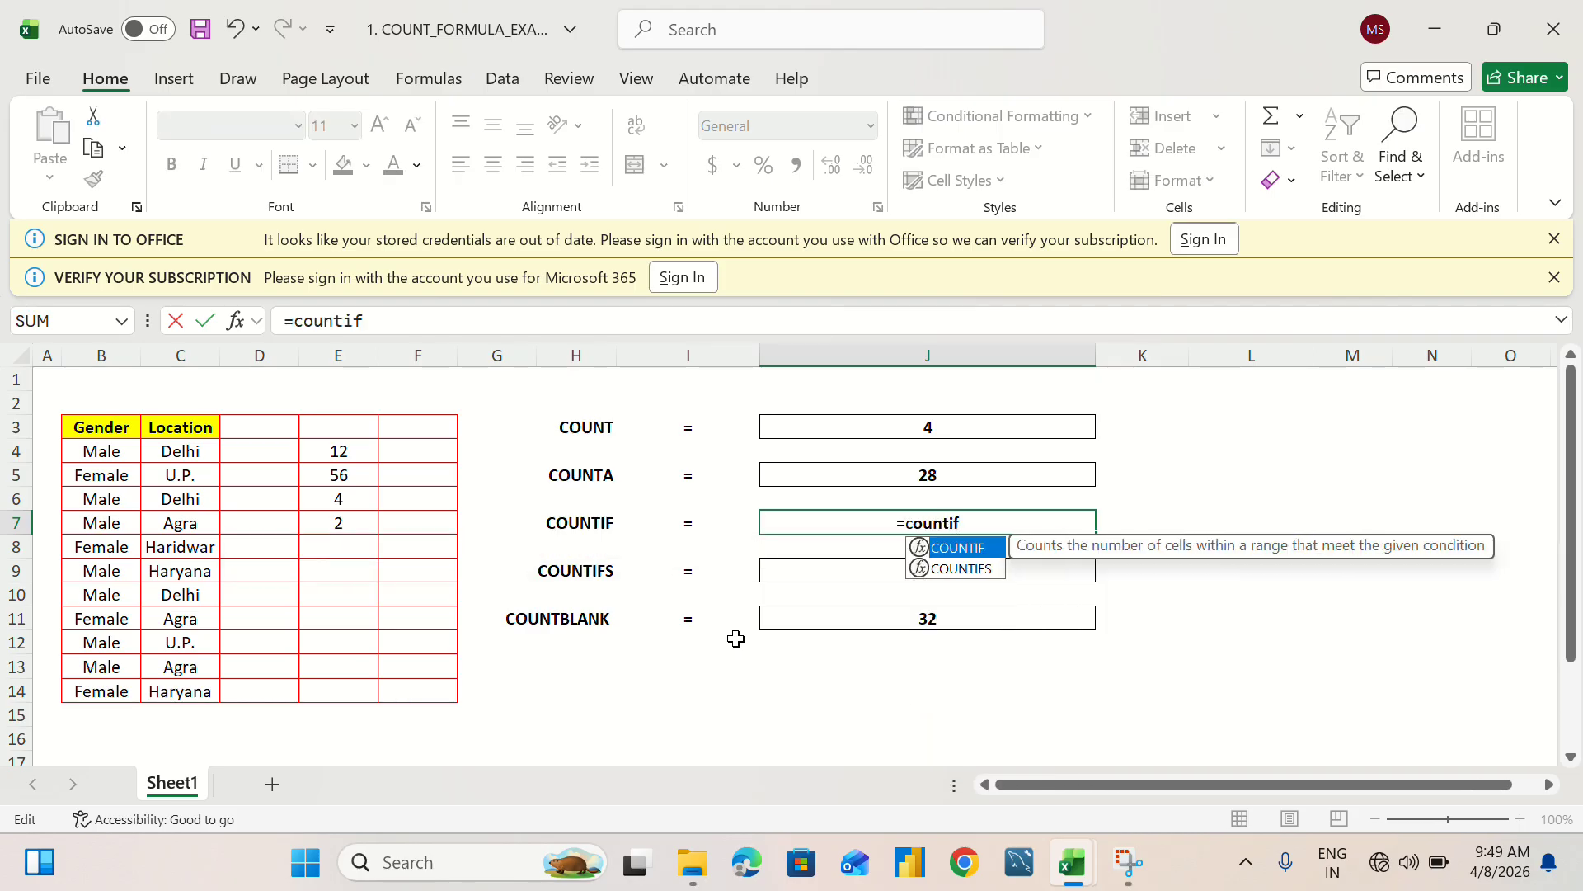
{"action": "key", "text": "Tab"}
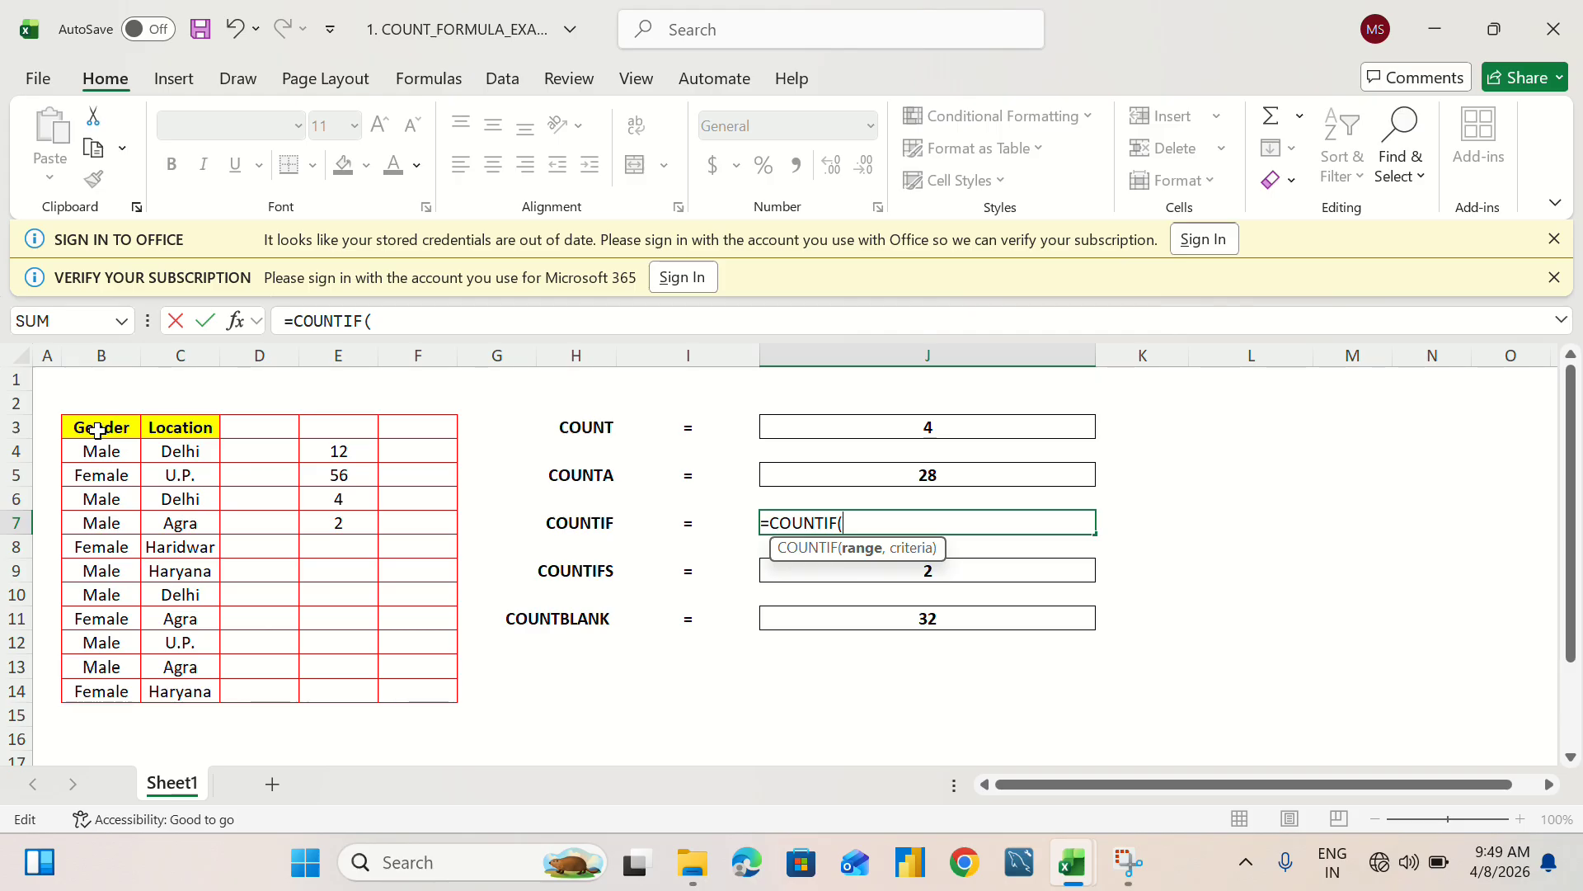
{"action": "left_click_drag", "start_coordinate": [97, 430], "coordinate": [88, 691]}
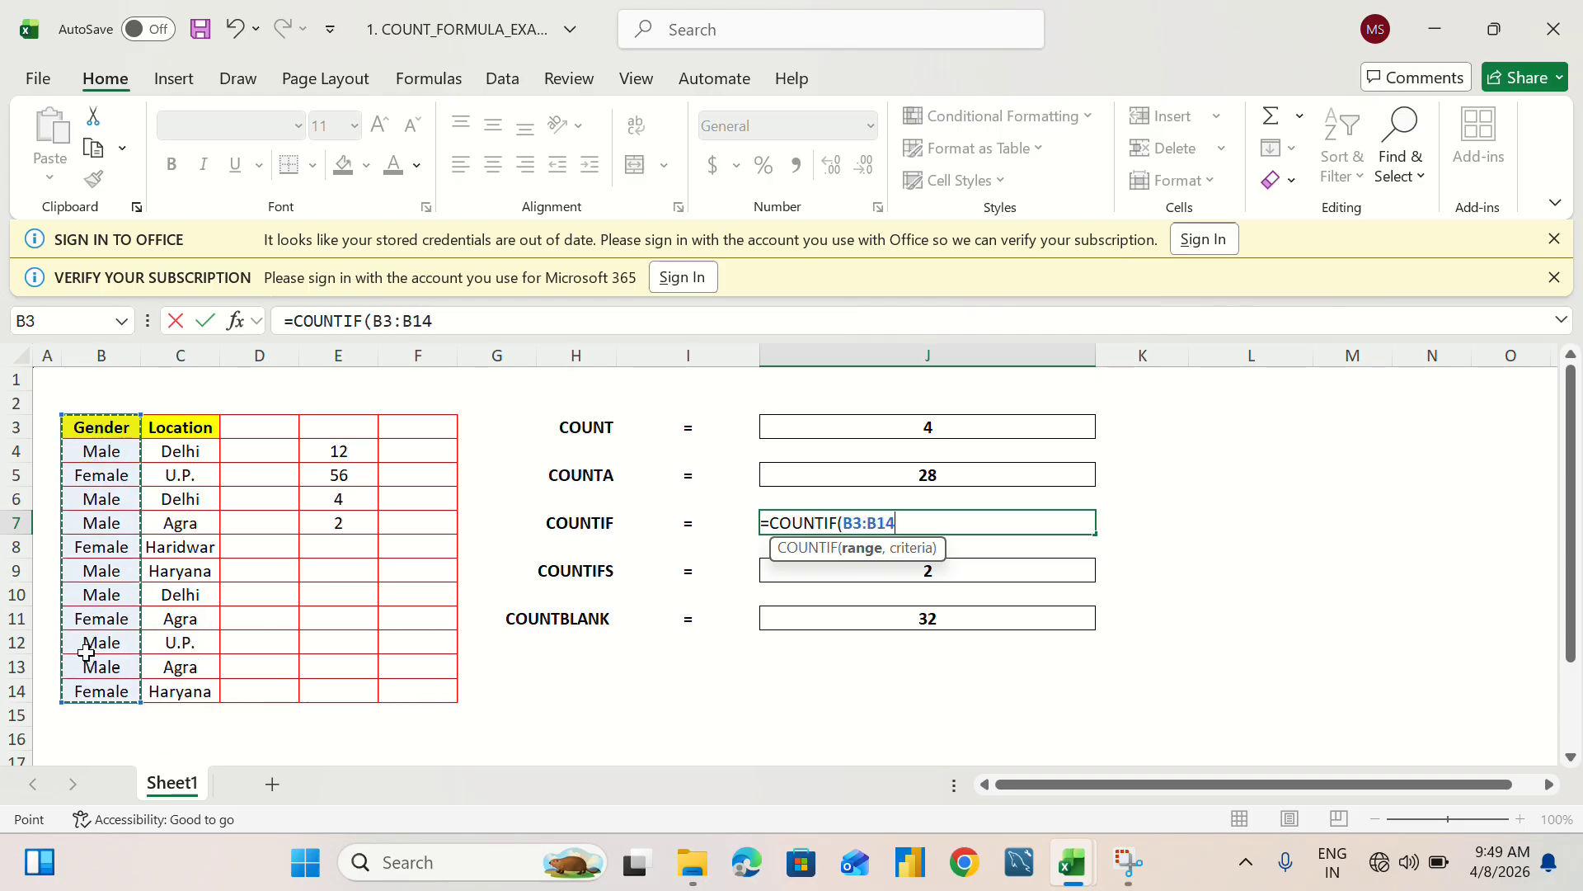
{"action": "type", "text": ","}
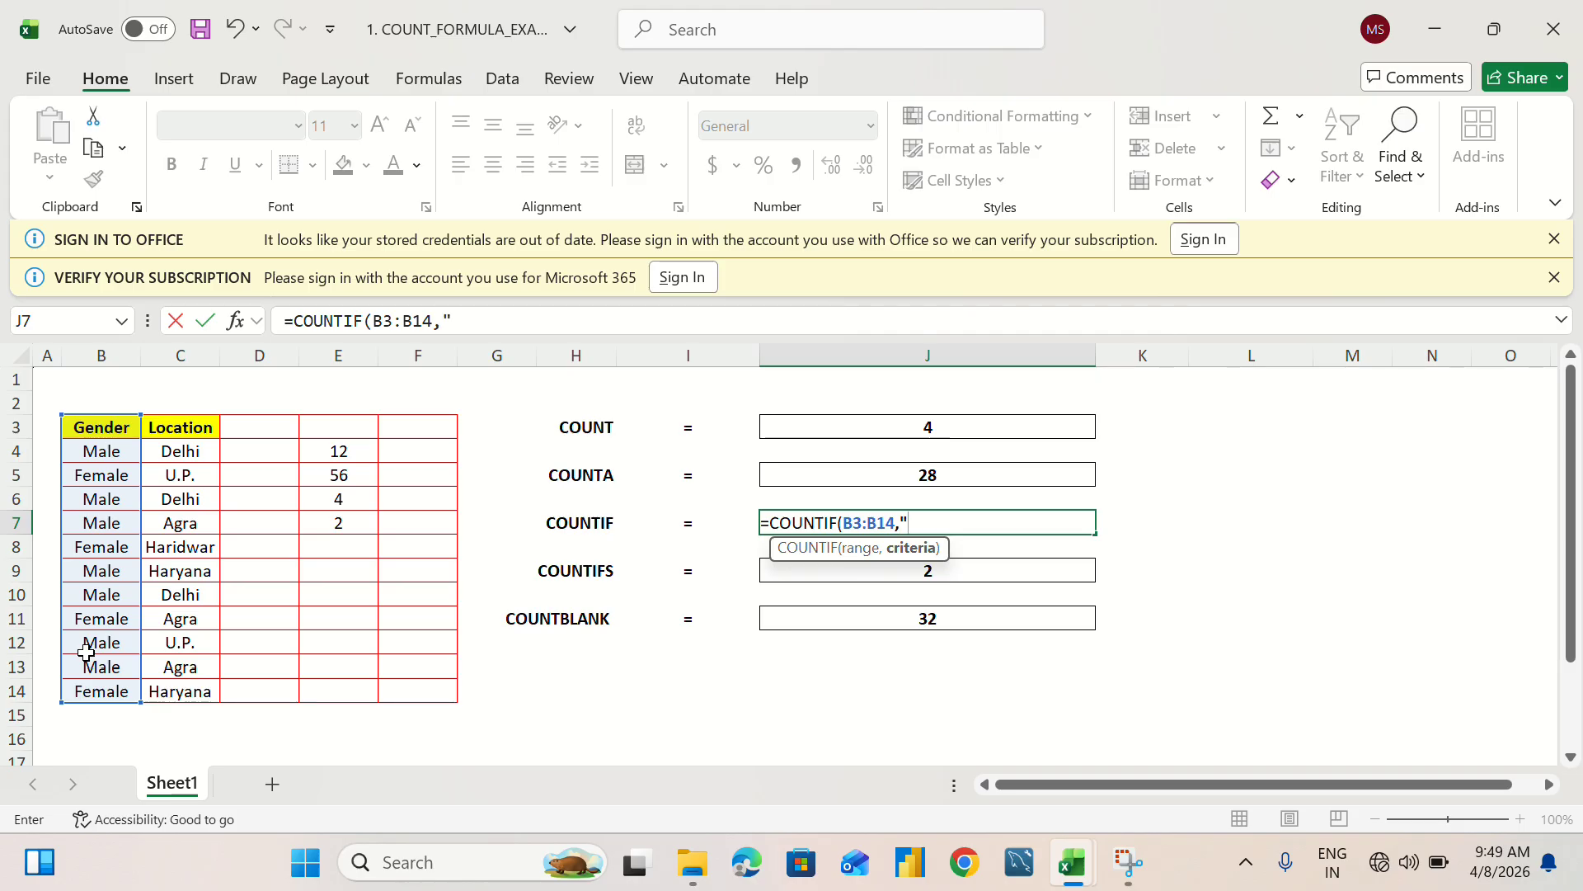
{"action": "type", "text": "\"Male\")"}
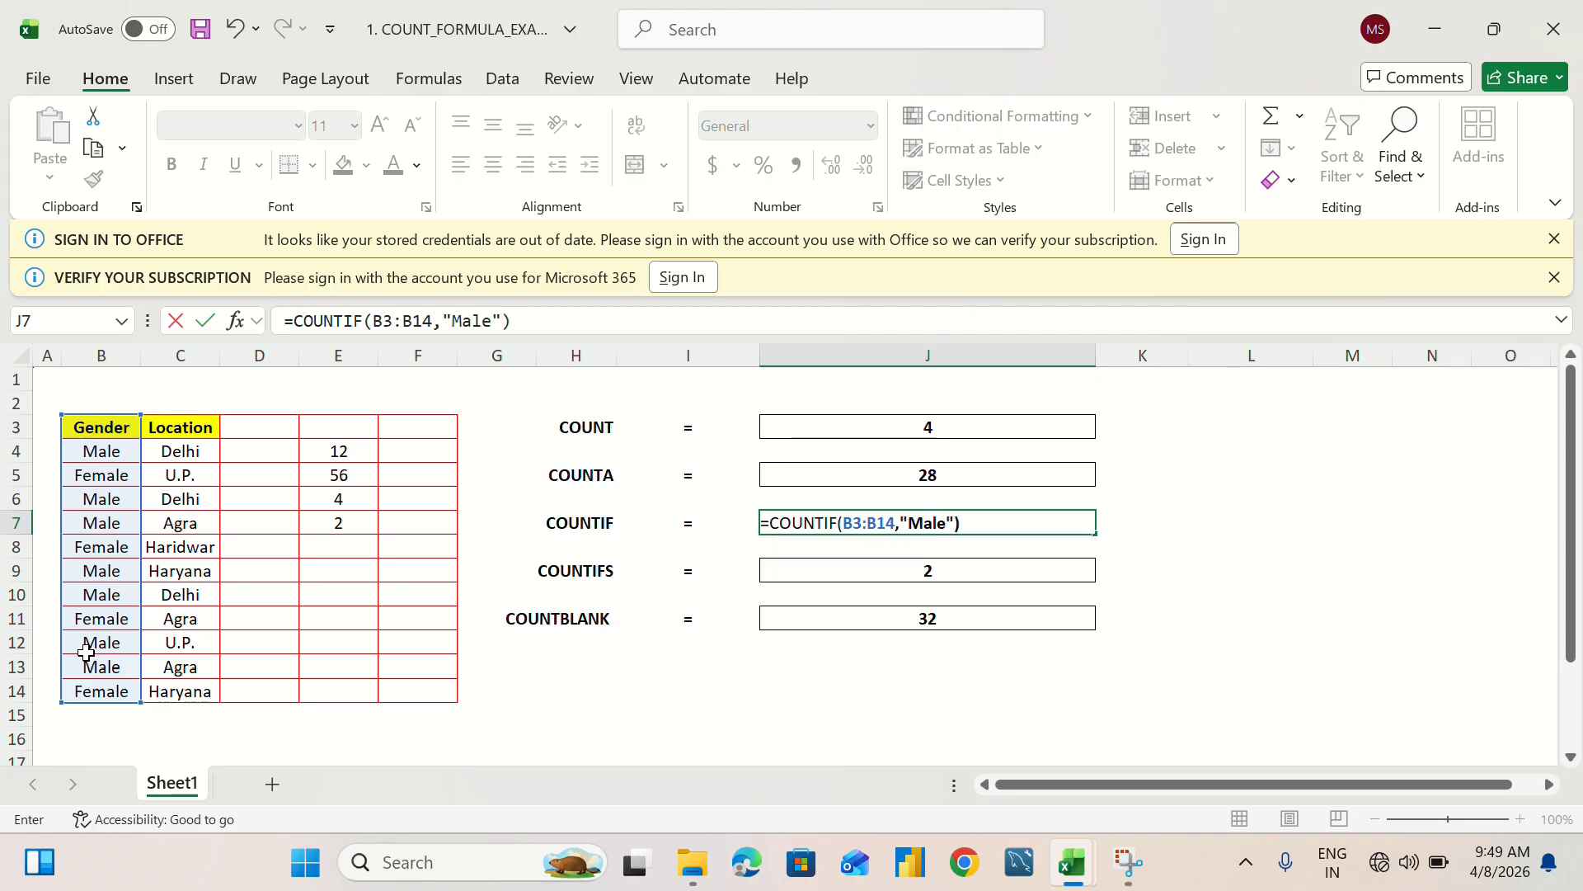
{"action": "key", "text": "Return"}
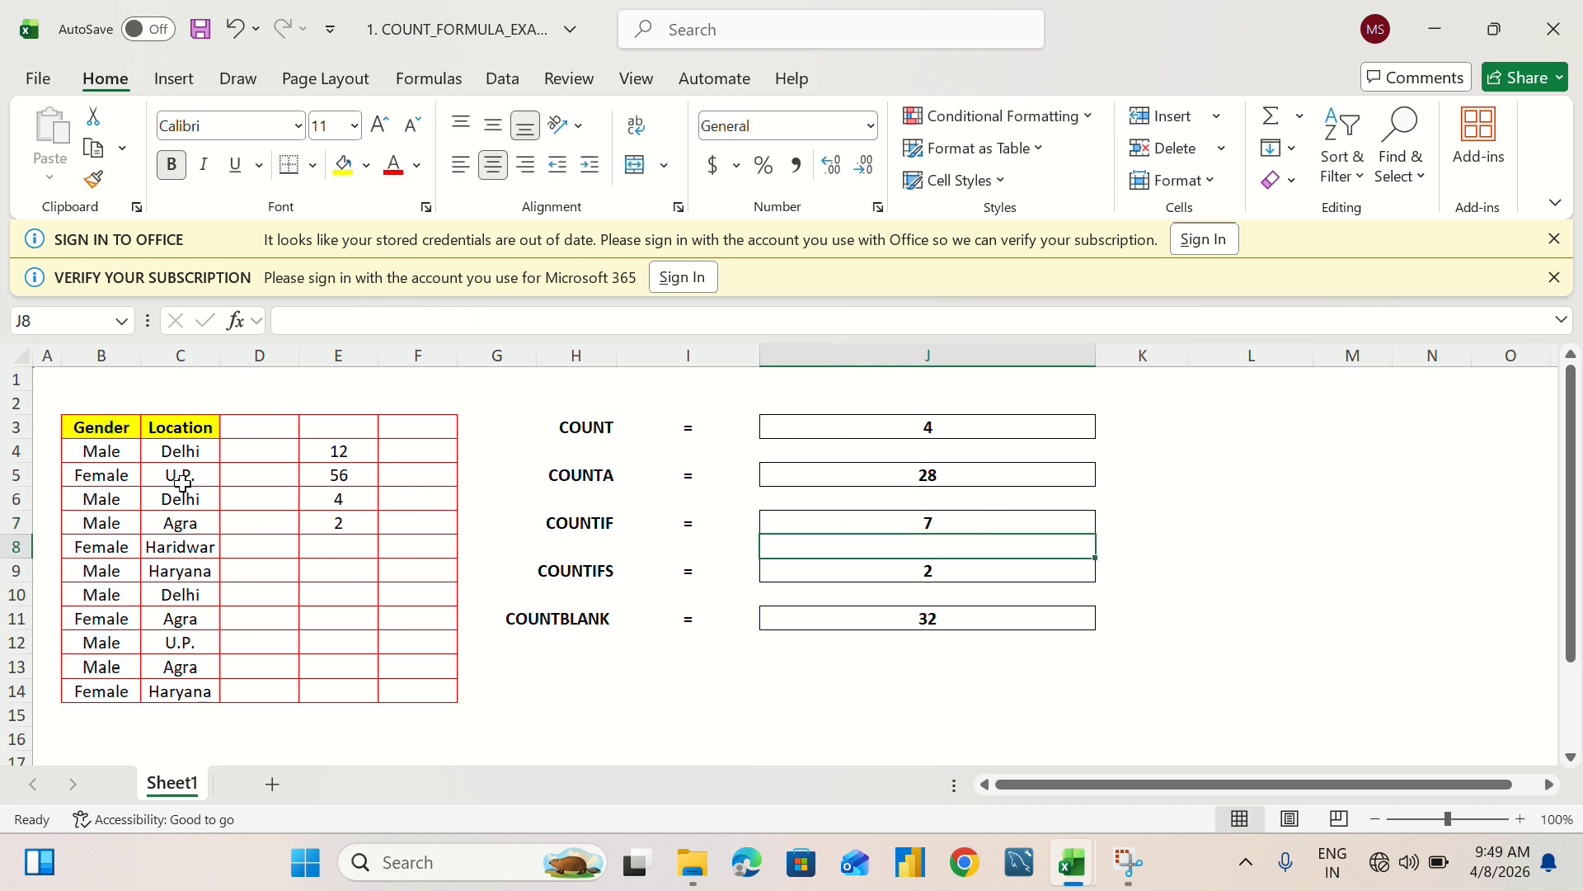
Replace the COUNTIFS formula in cell J9 with a new COUNTIFS whose first pair is range B3:B14 with criterion "Male".
{"action": "double_click", "coordinate": [980, 572]}
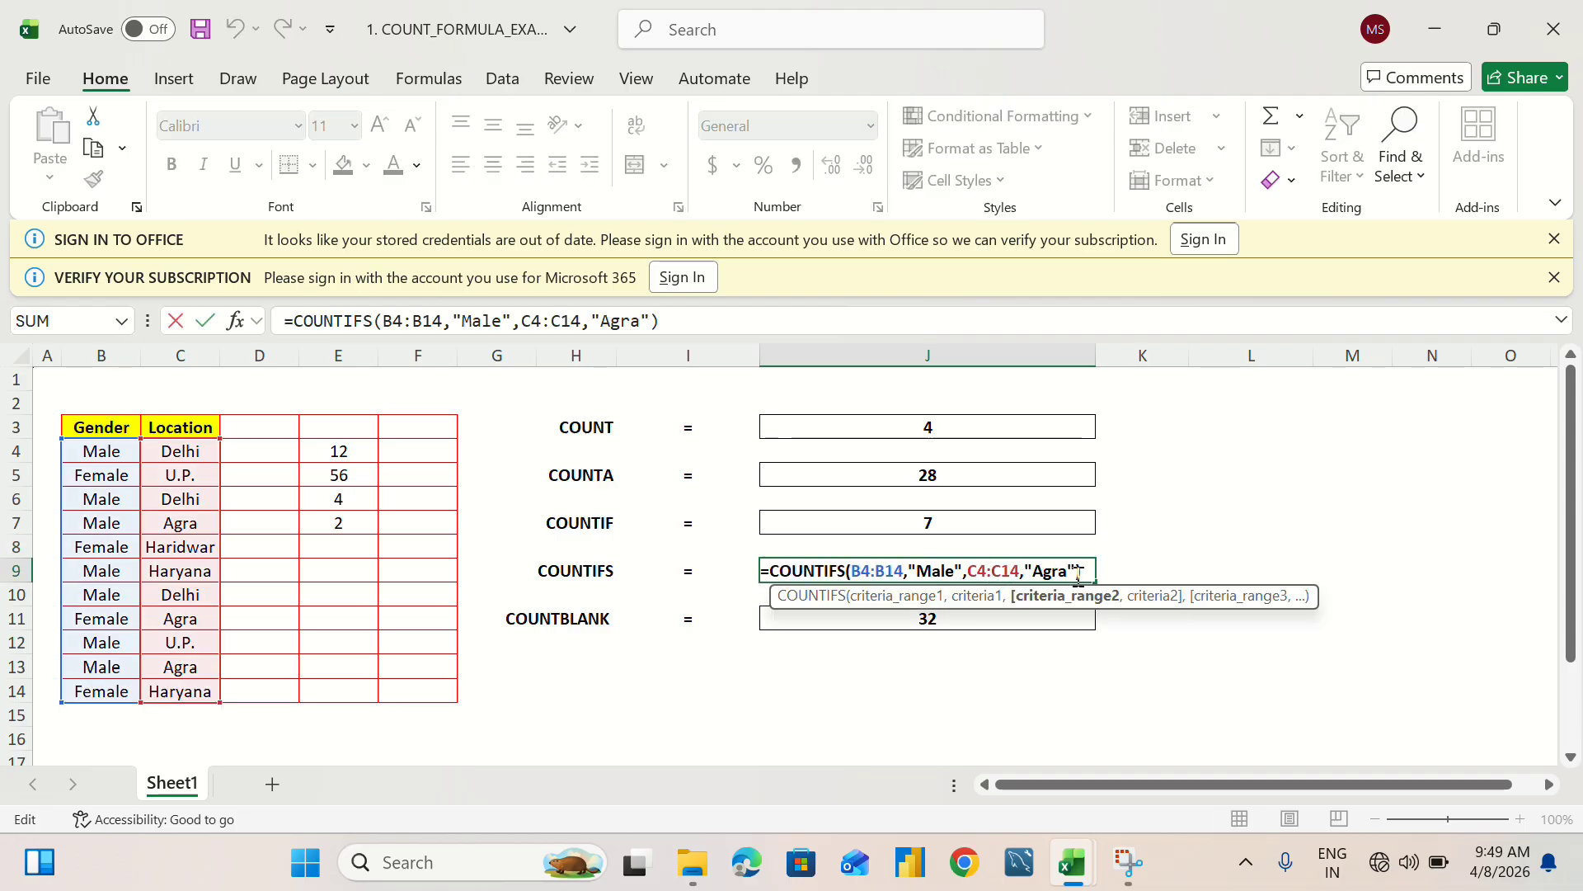
{"action": "left_click_drag", "start_coordinate": [1086, 571], "coordinate": [740, 577]}
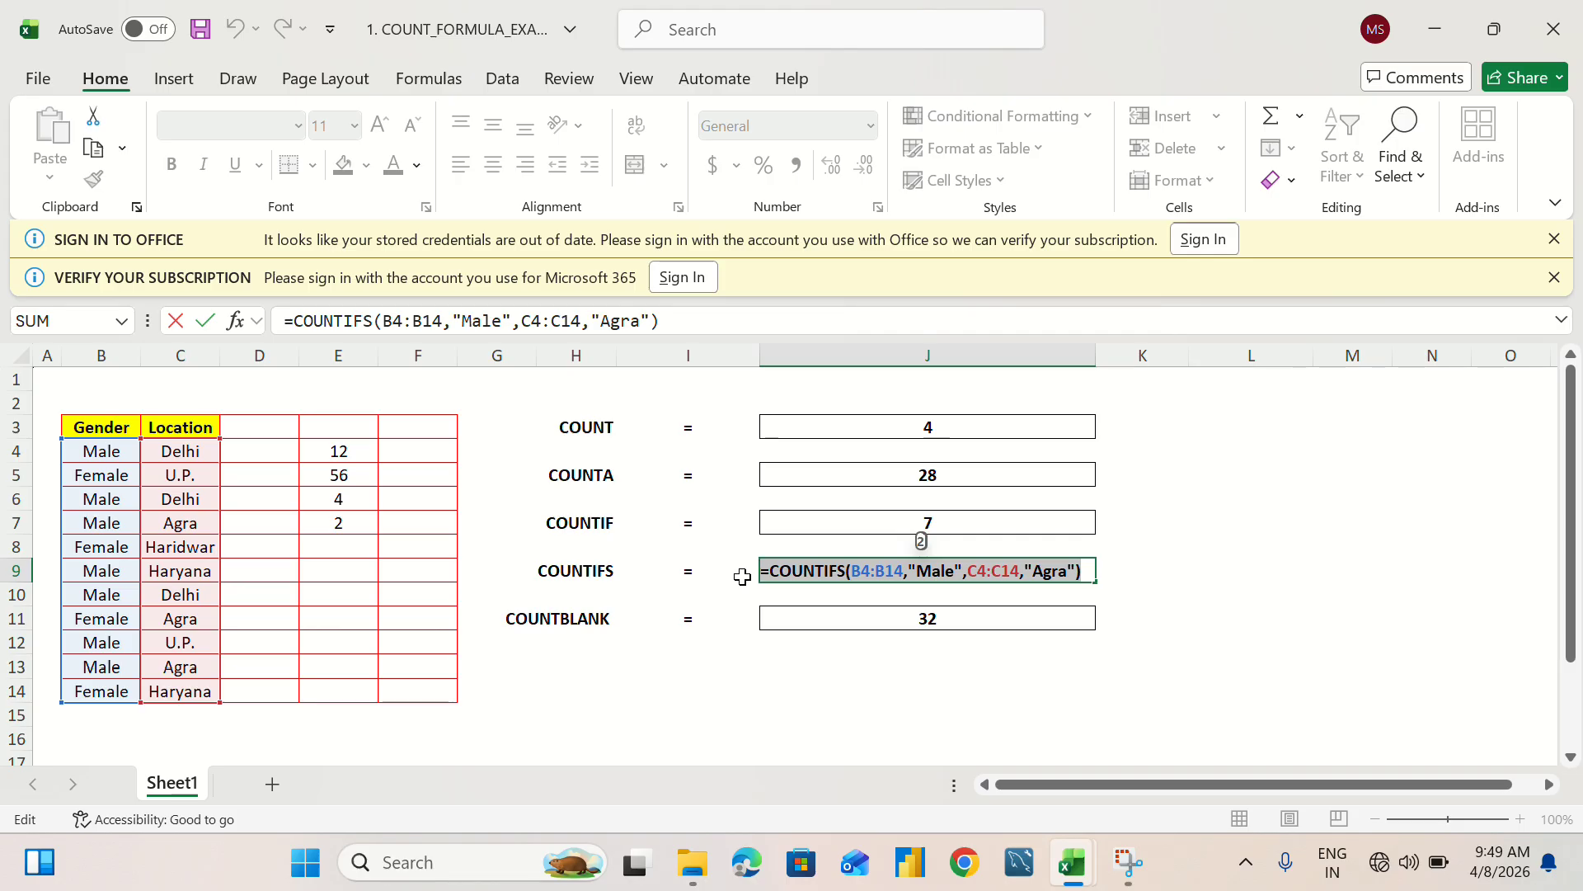
{"action": "key", "text": "Delete"}
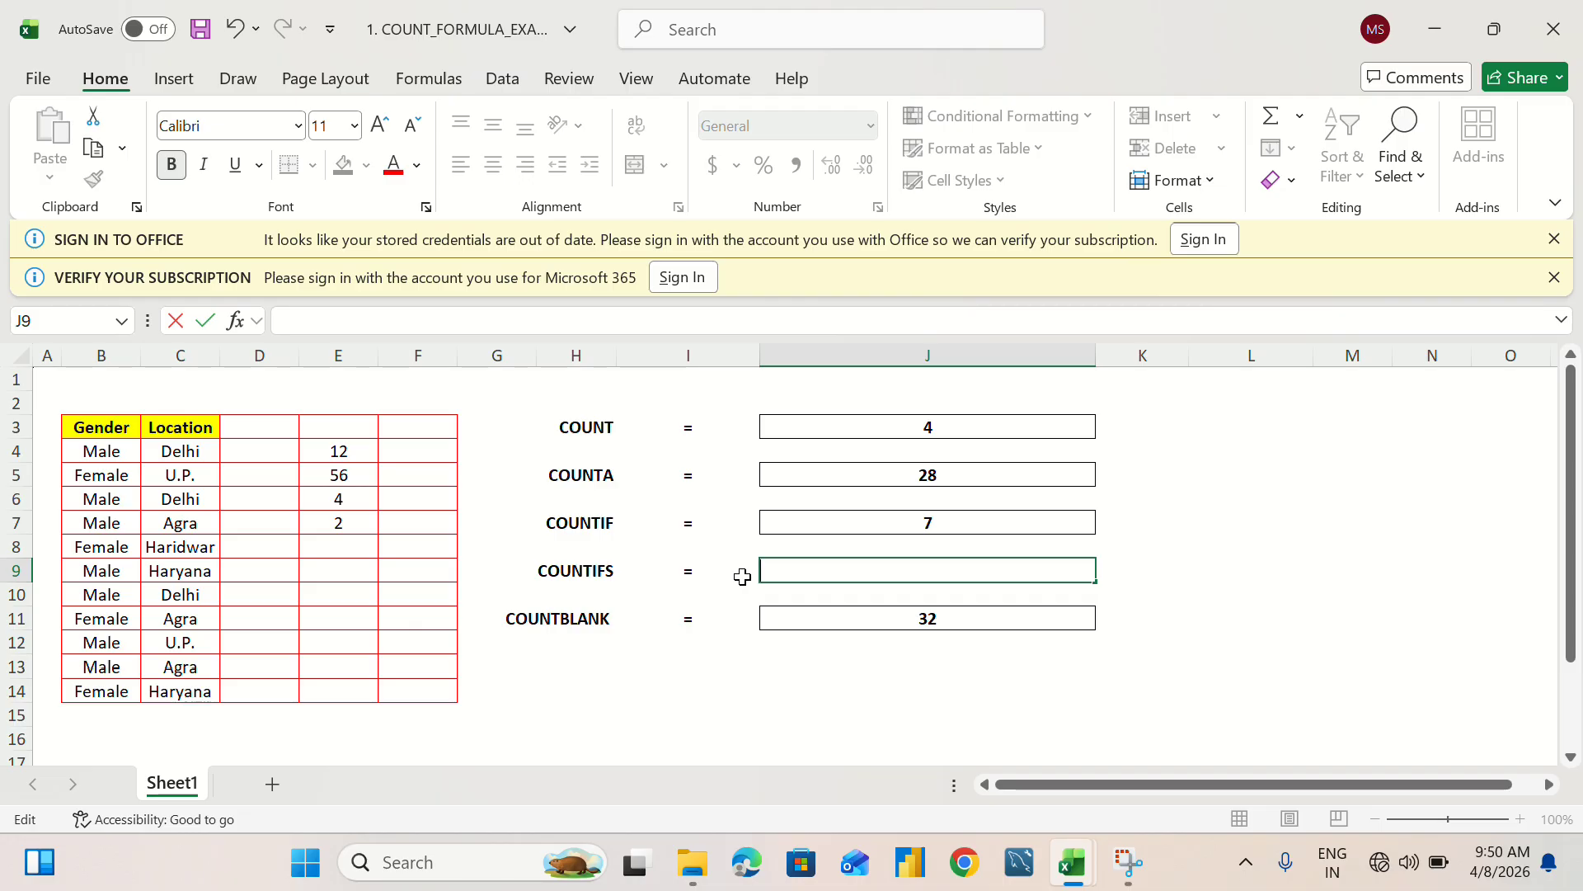
{"action": "type", "text": "=c"}
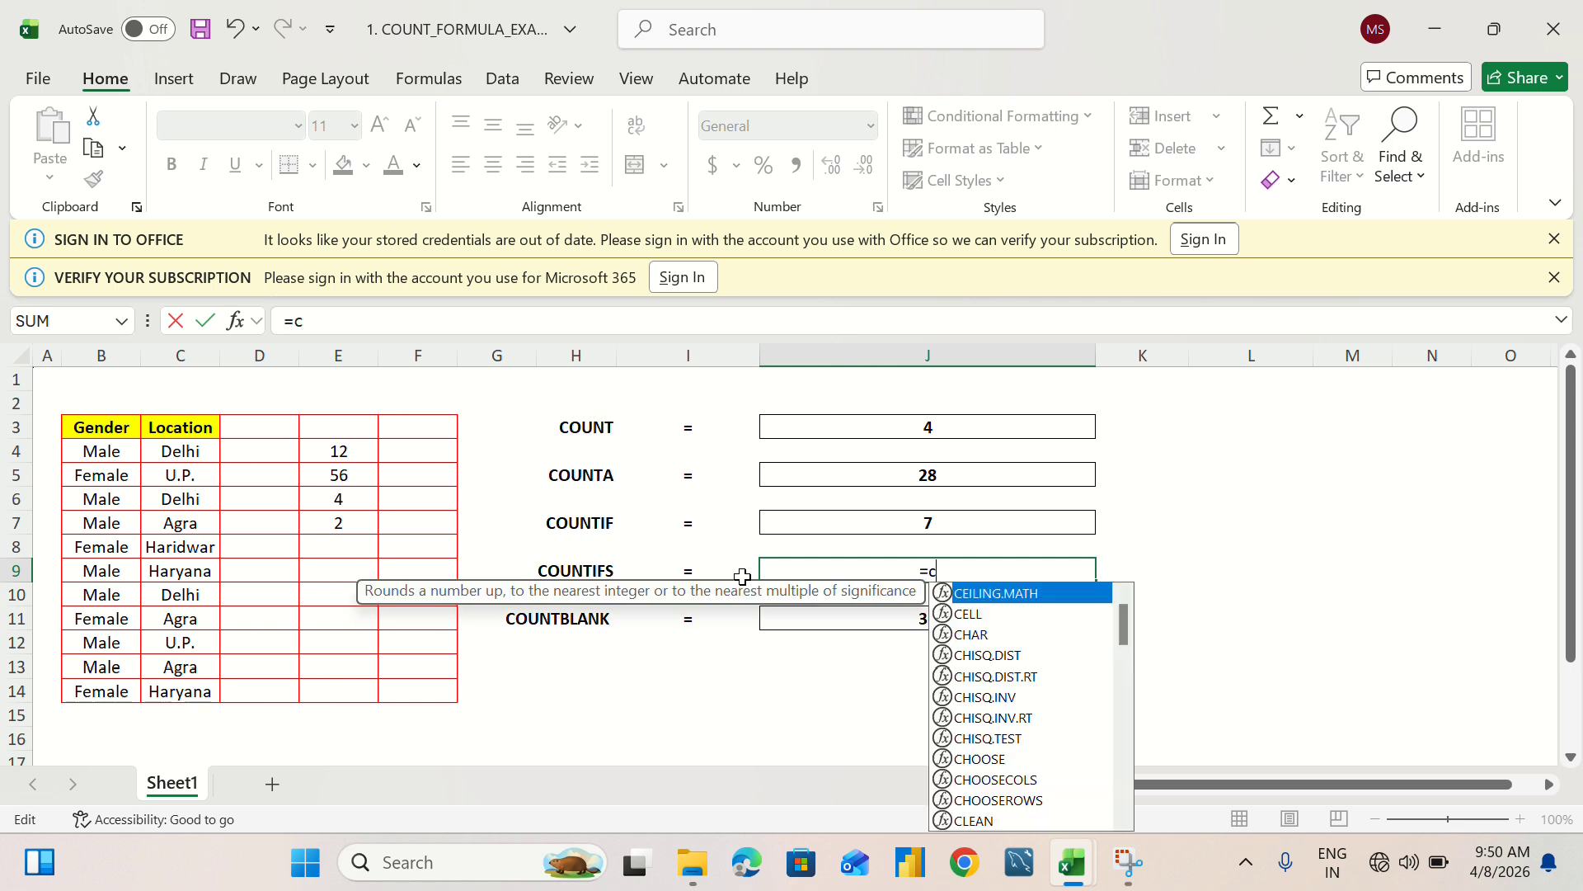
{"action": "type", "text": "ounti"}
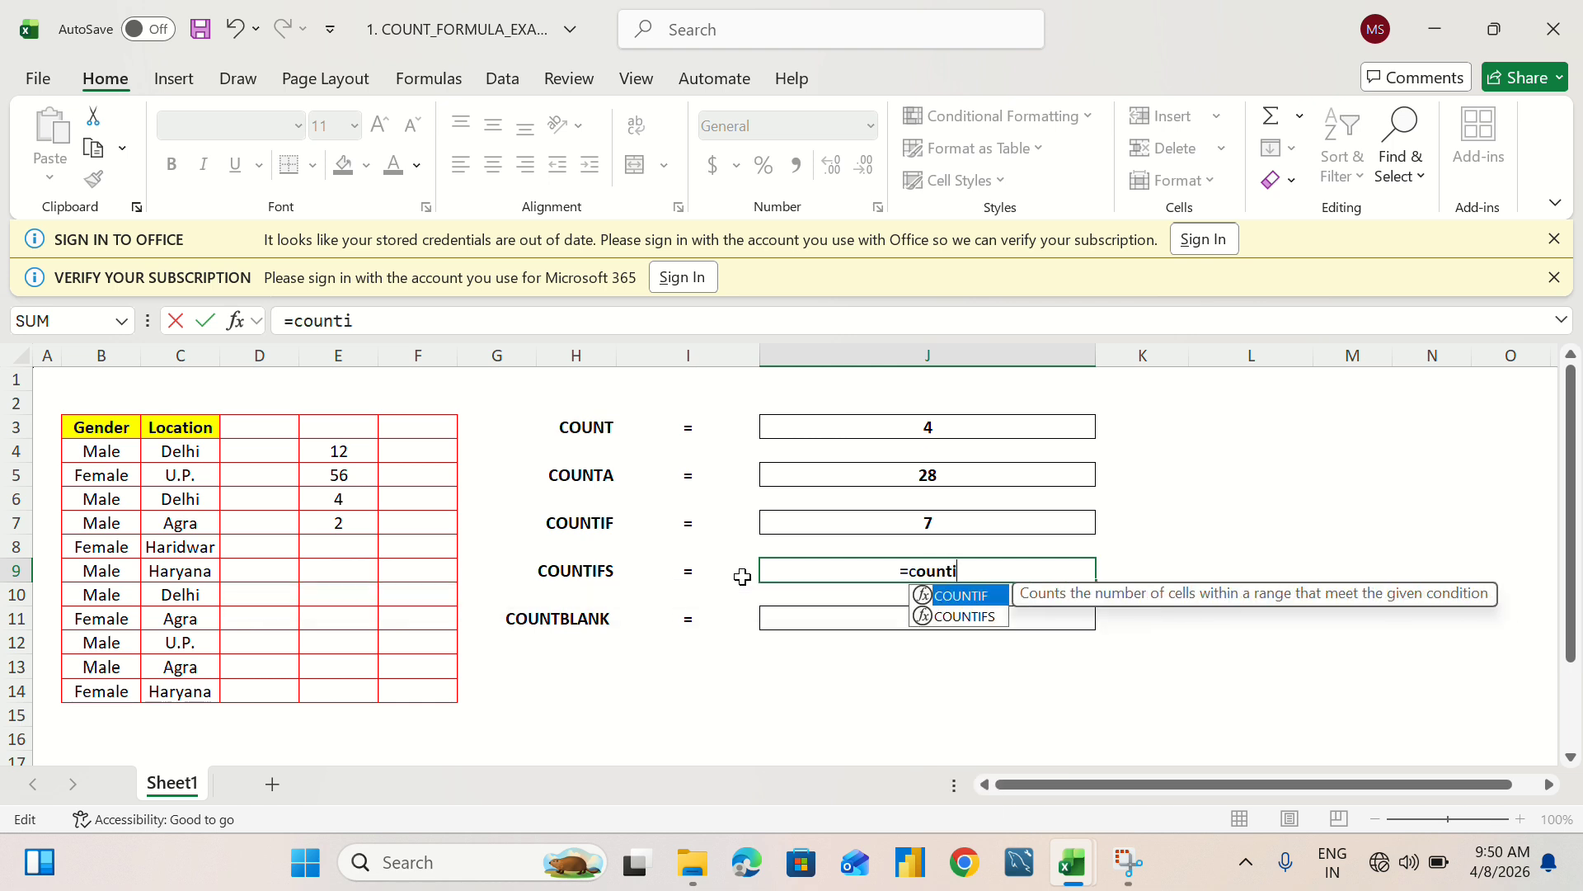
{"action": "type", "text": "fs"}
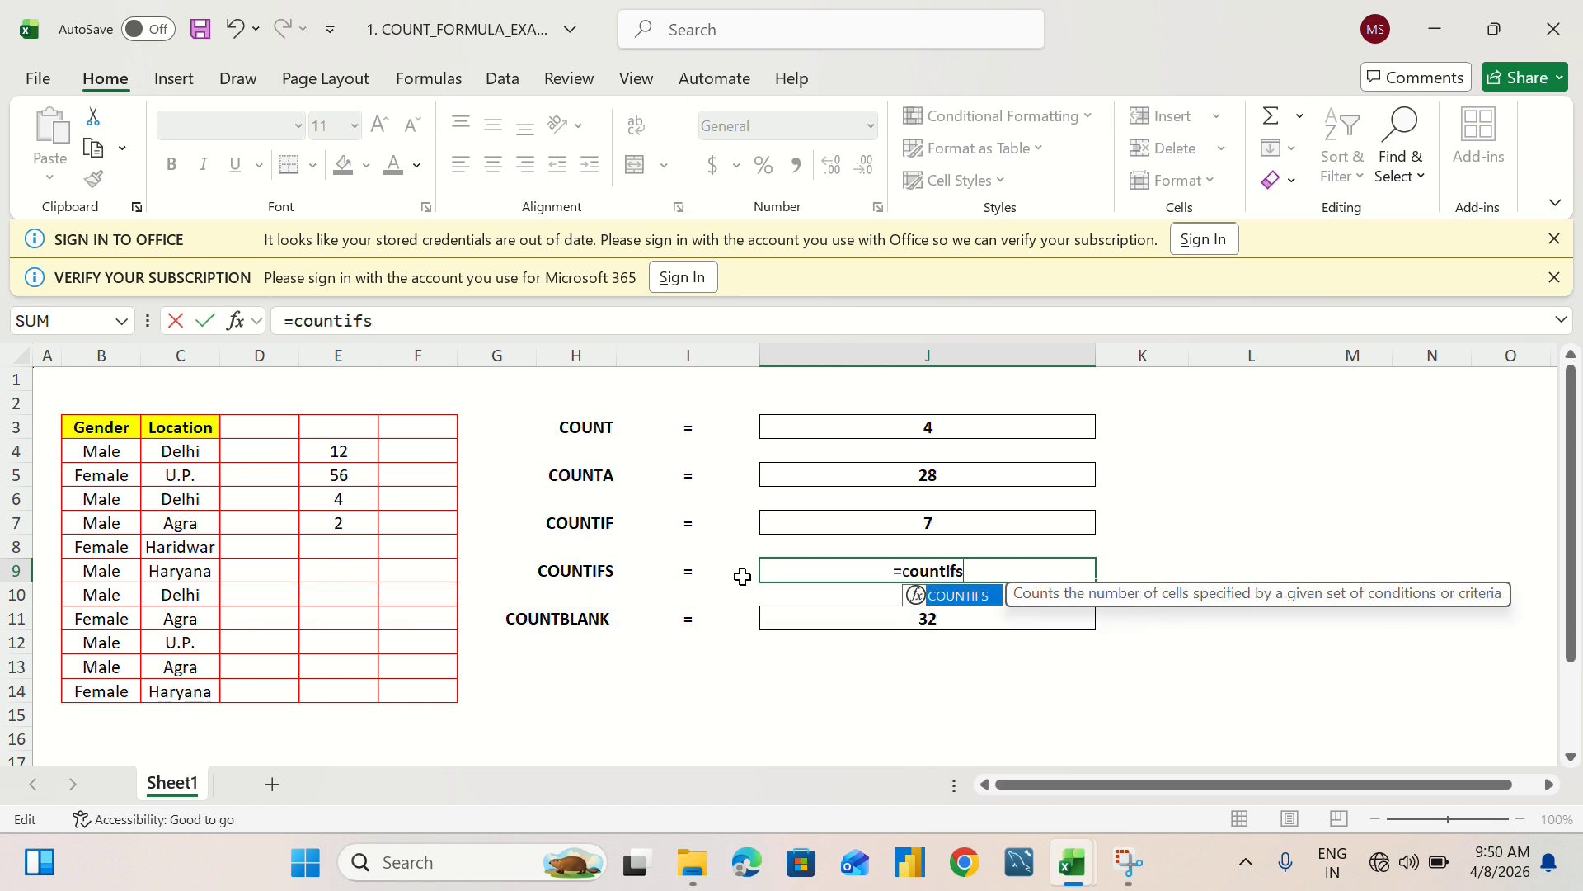
{"action": "key", "text": "Tab"}
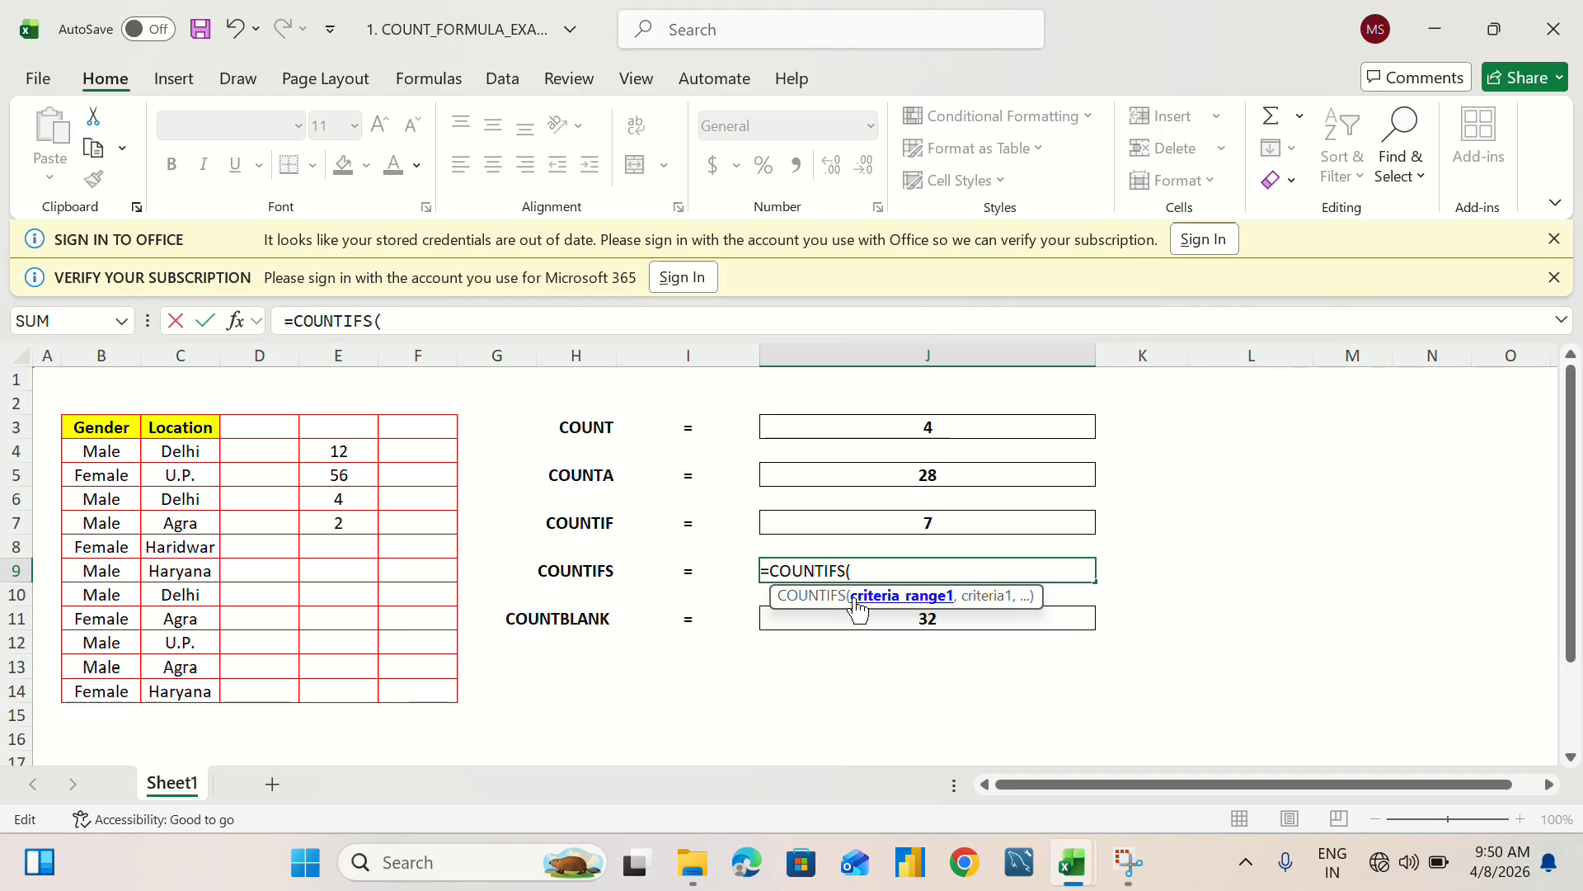
{"action": "left_click_drag", "start_coordinate": [118, 438], "coordinate": [87, 689]}
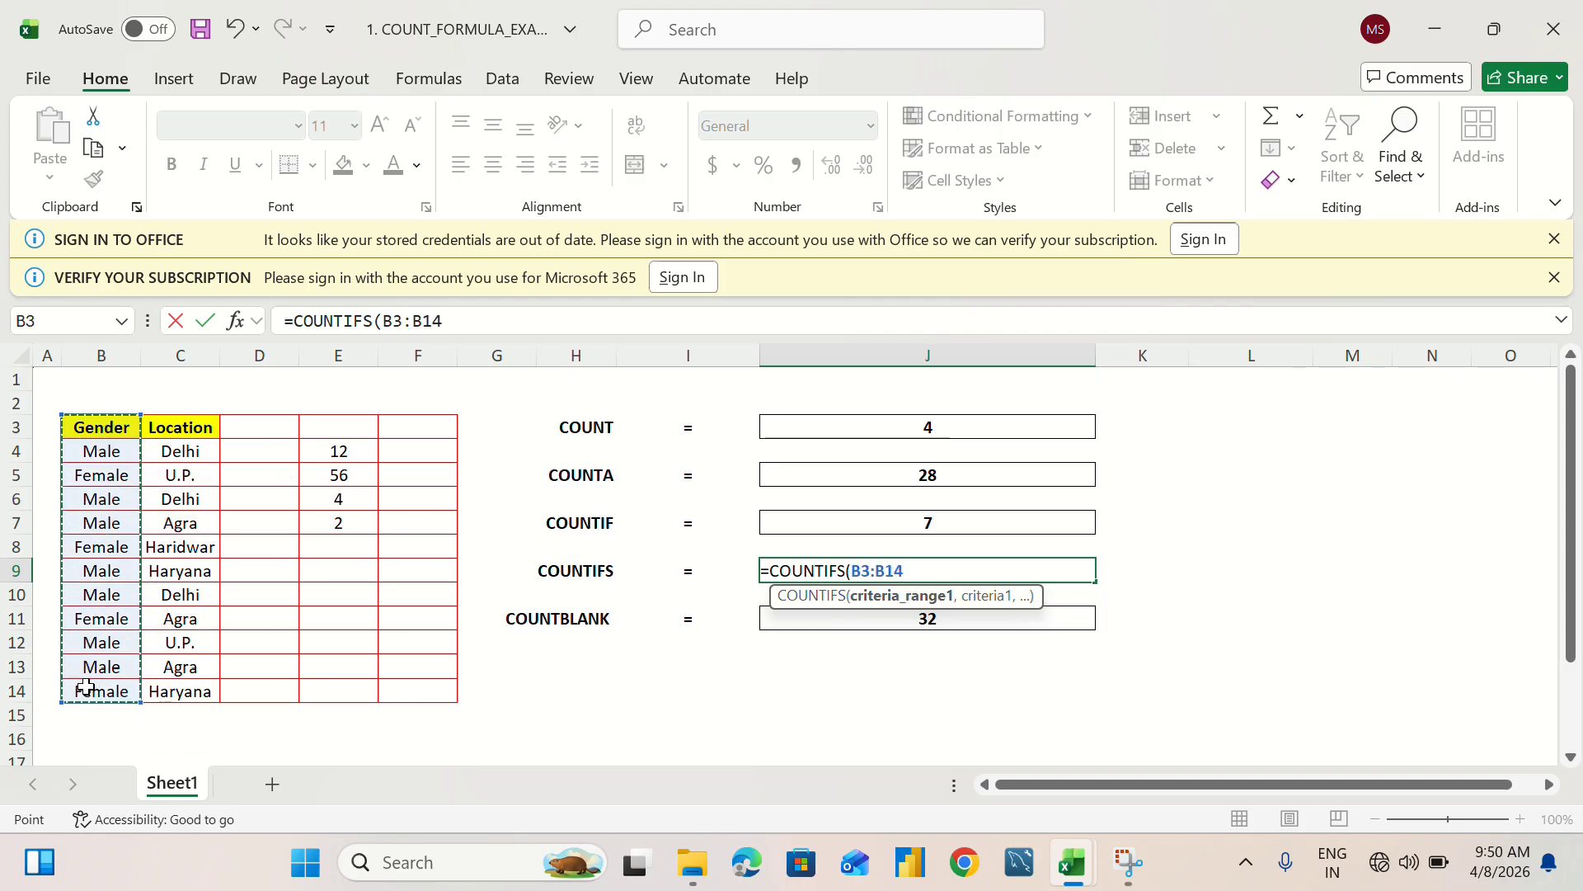
{"action": "type", "text": ","}
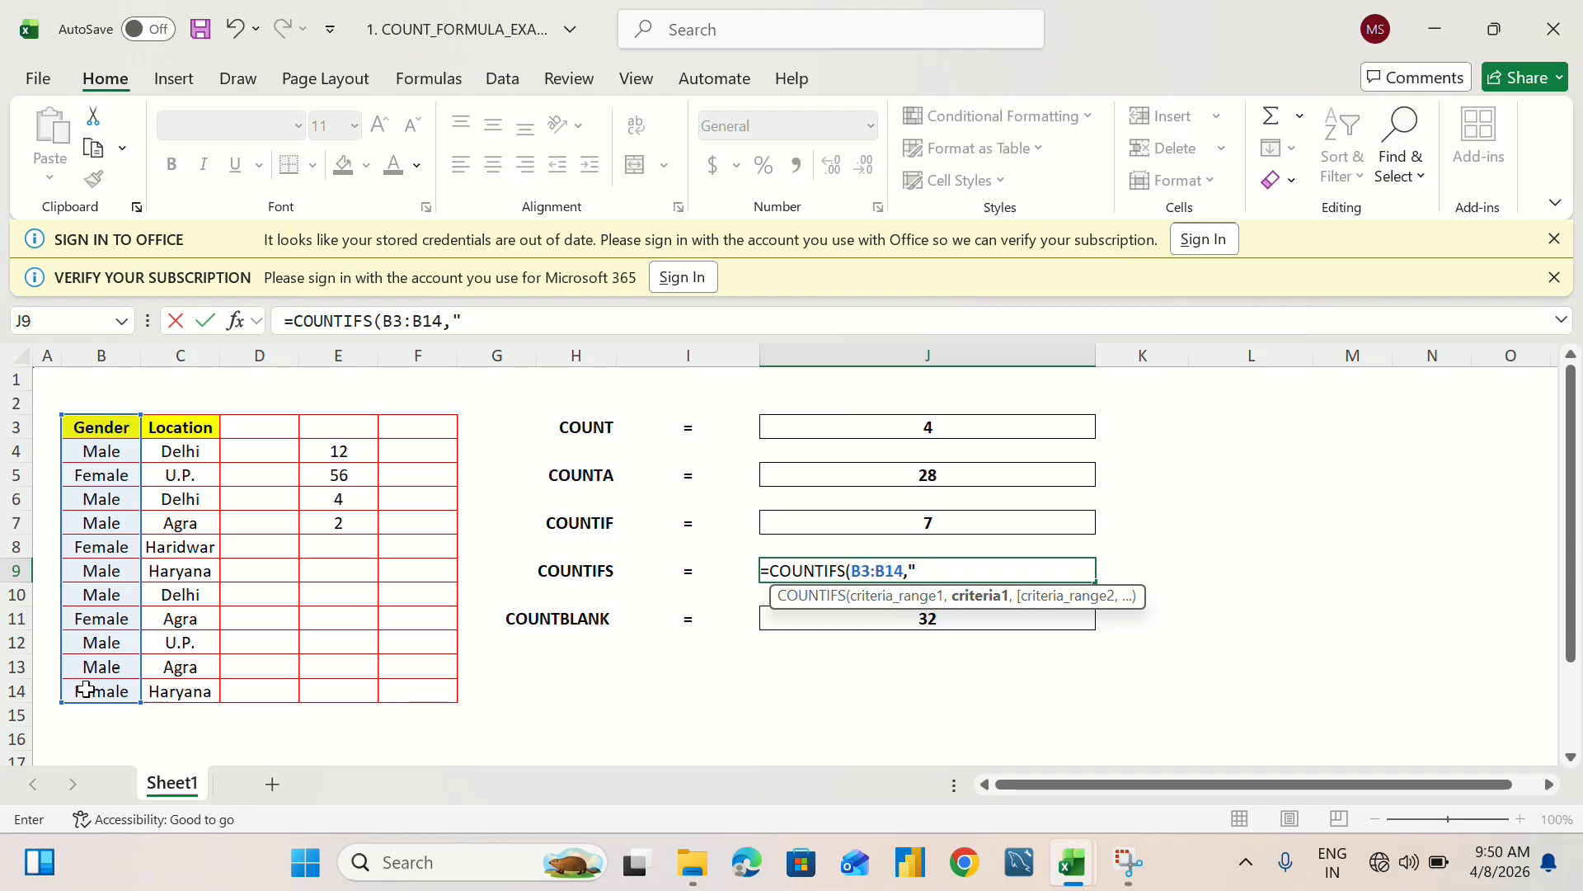
{"action": "type", "text": "\"Male\","}
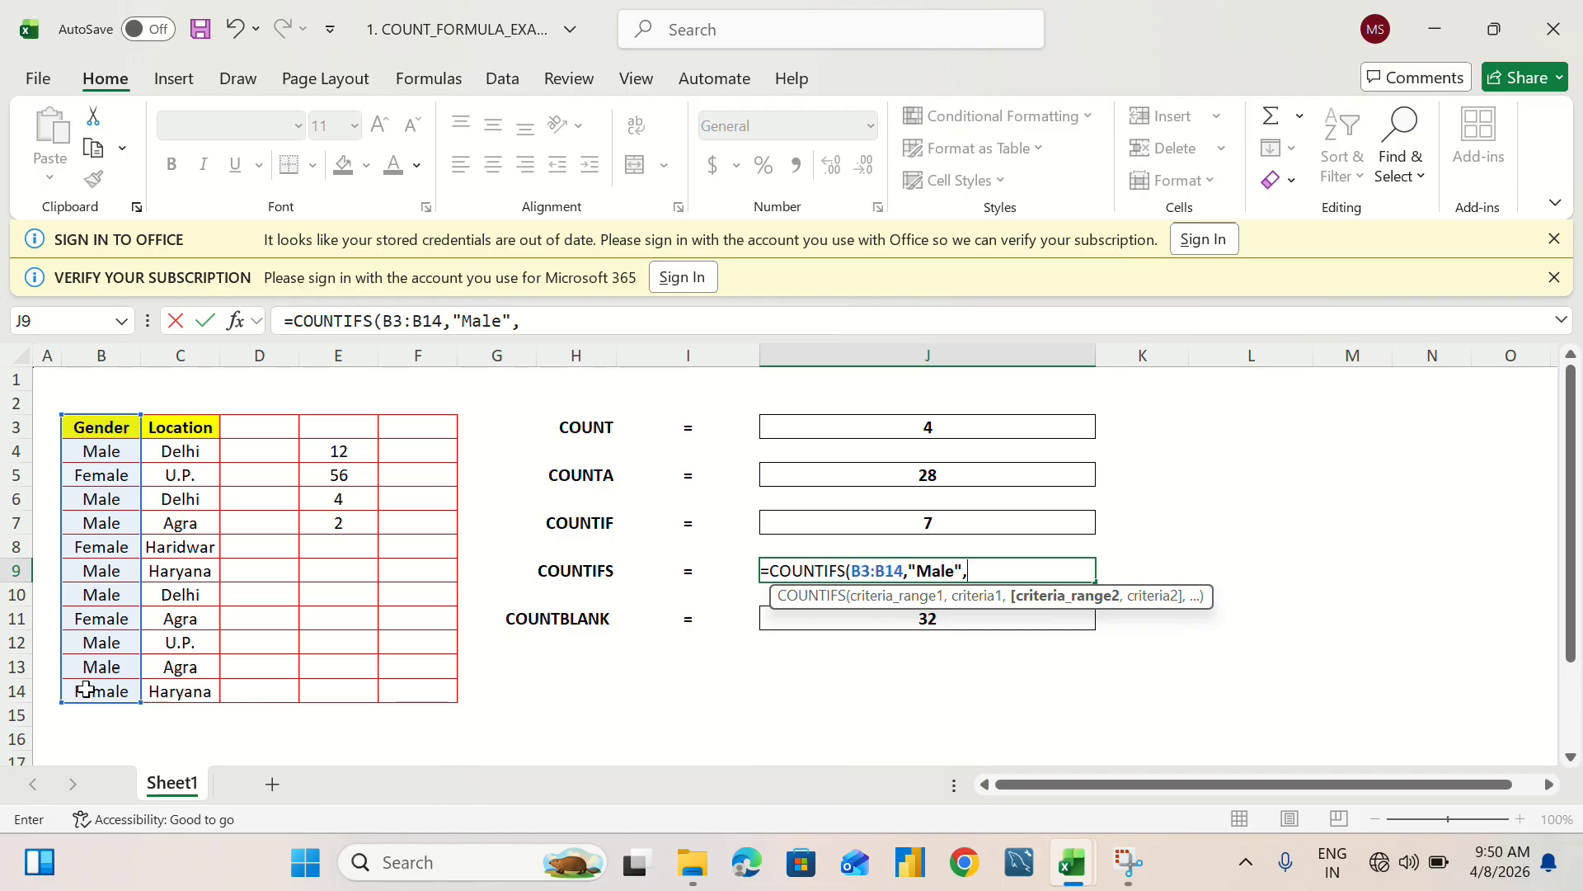
Complete the COUNTIFS formula in J9 with Location range C3:C14 and criterion "Agra", and enter it.
{"action": "left_click_drag", "start_coordinate": [180, 427], "coordinate": [178, 681]}
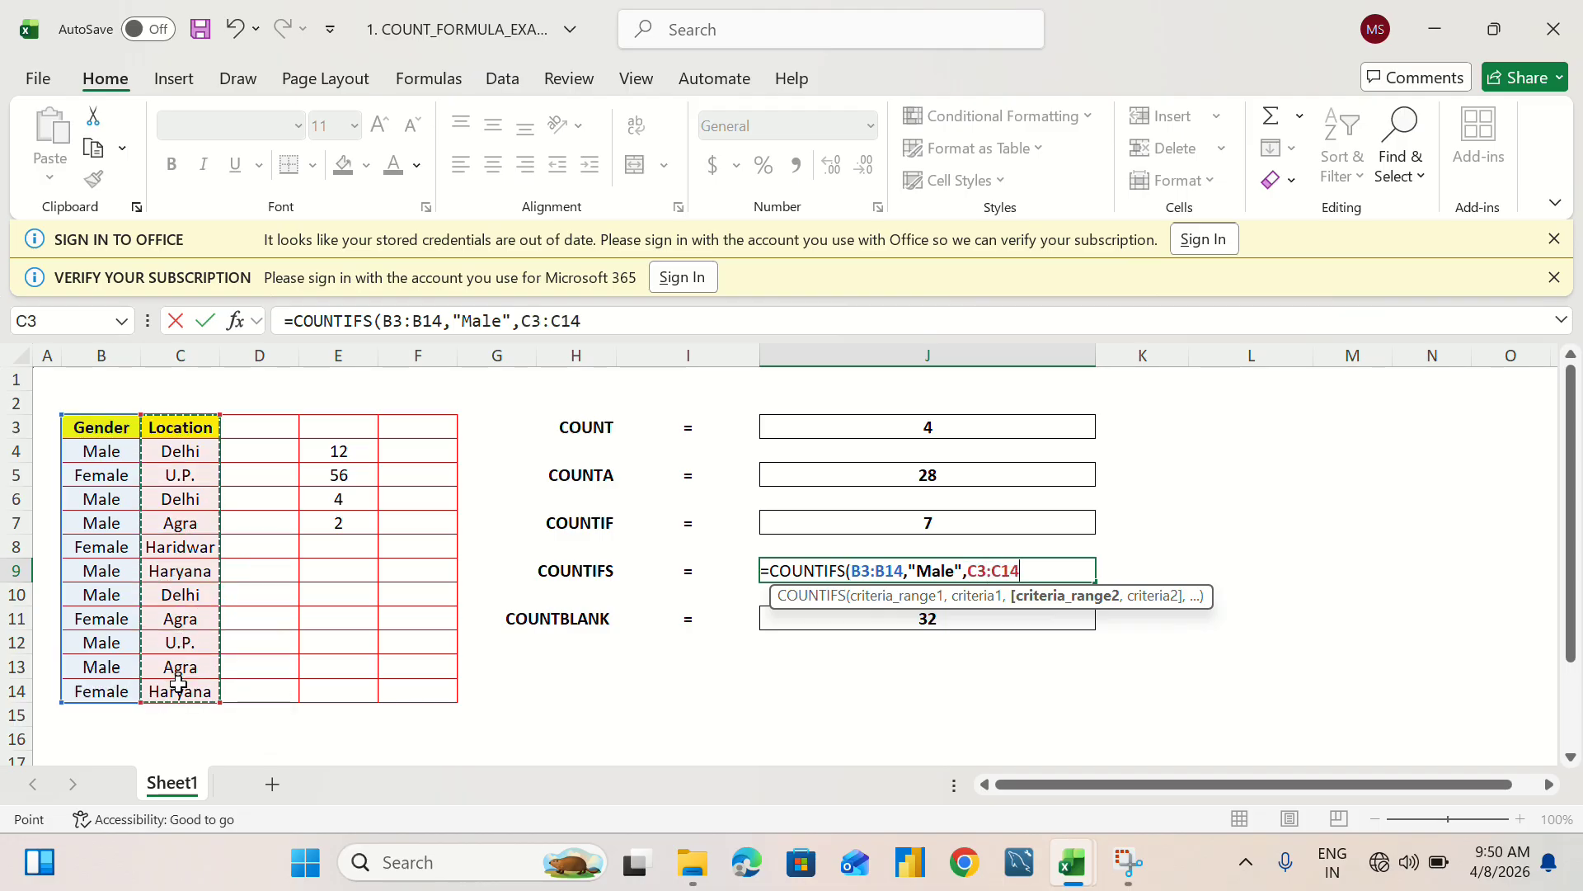
{"action": "type", "text": ","}
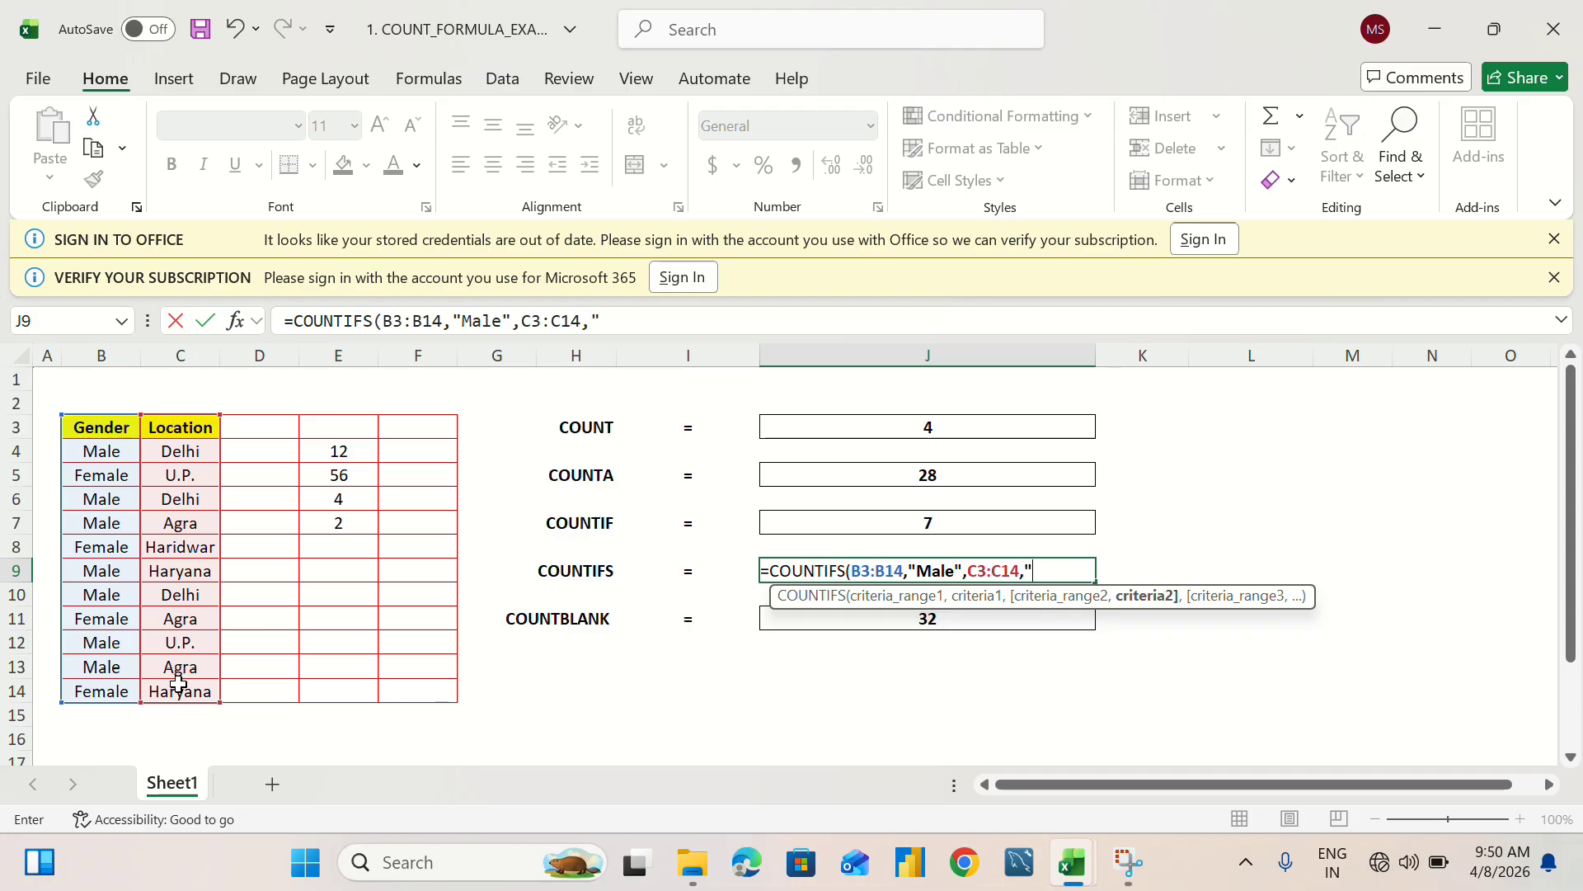
{"action": "type", "text": "\"agr"}
{"action": "type", "text": "gra"}
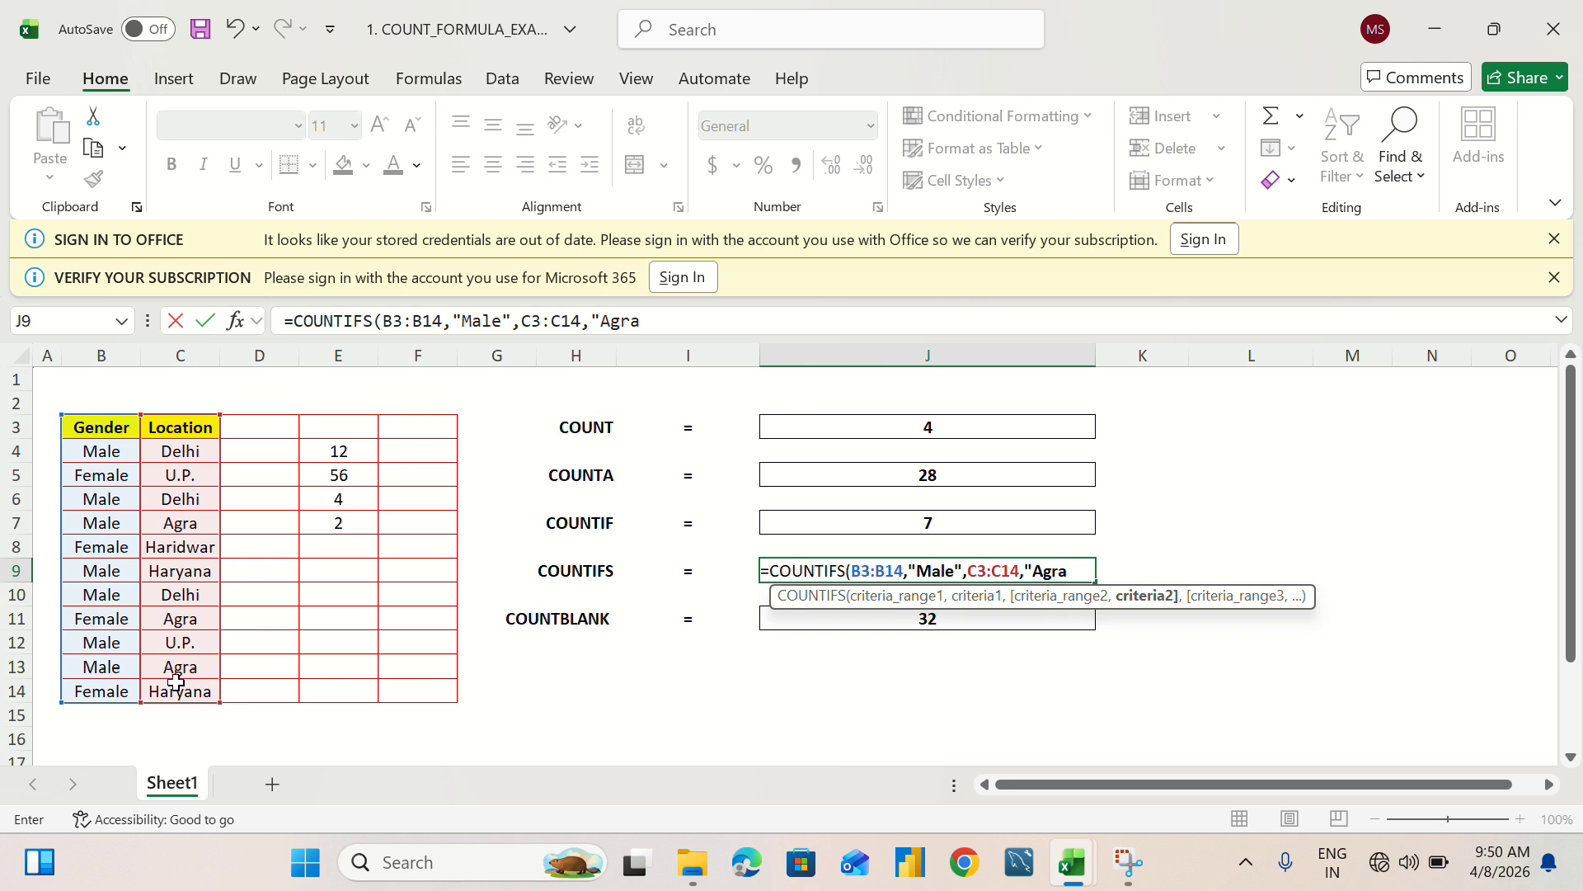
{"action": "type", "text": "\")"}
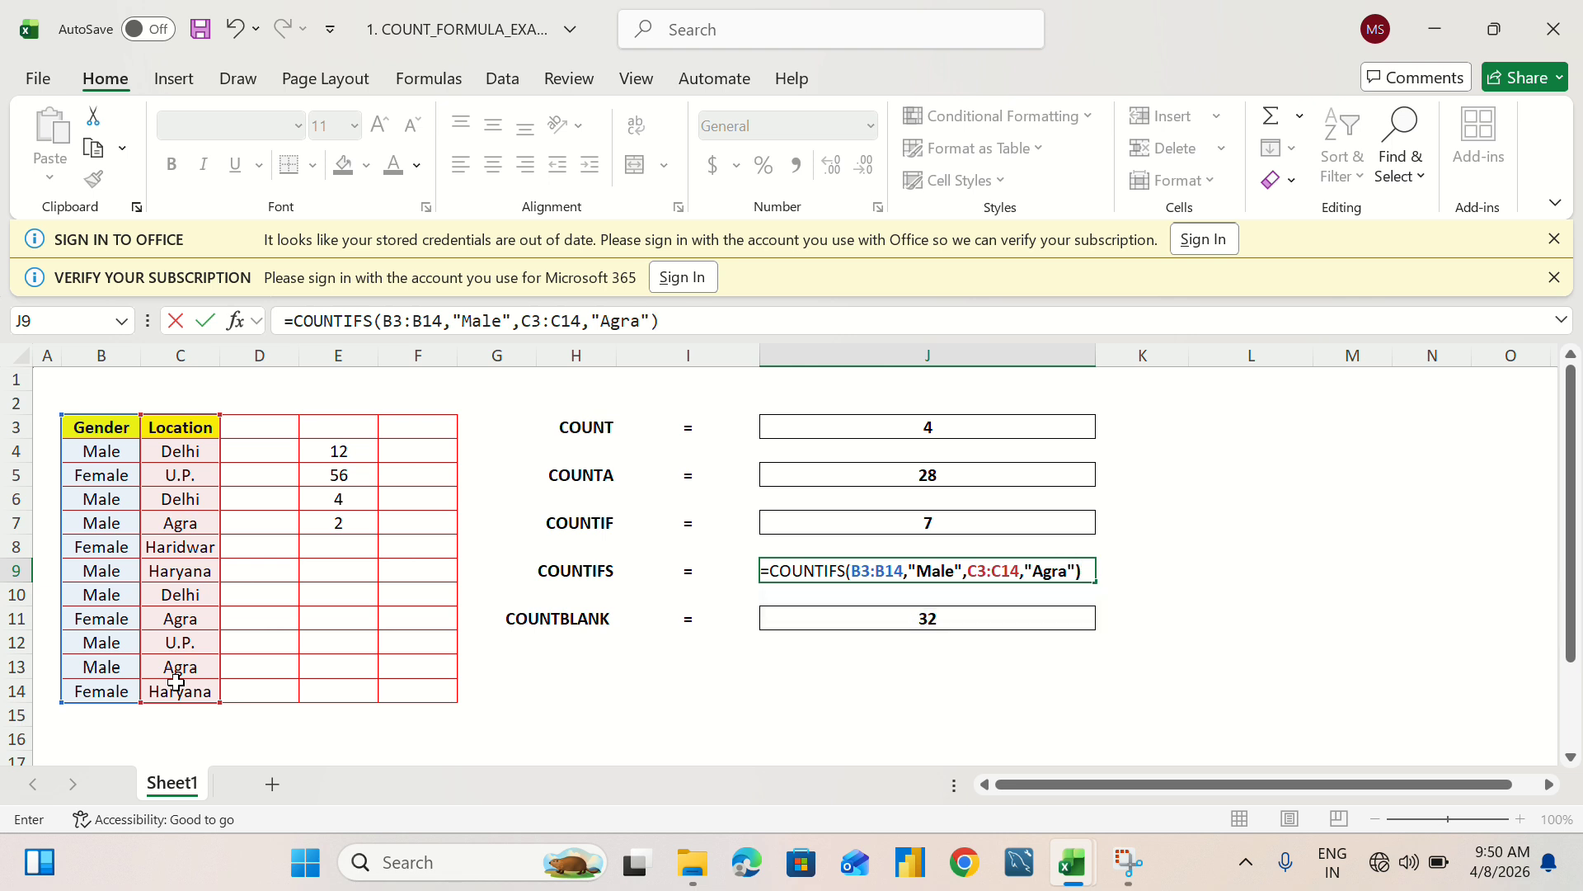
{"action": "key", "text": "Return"}
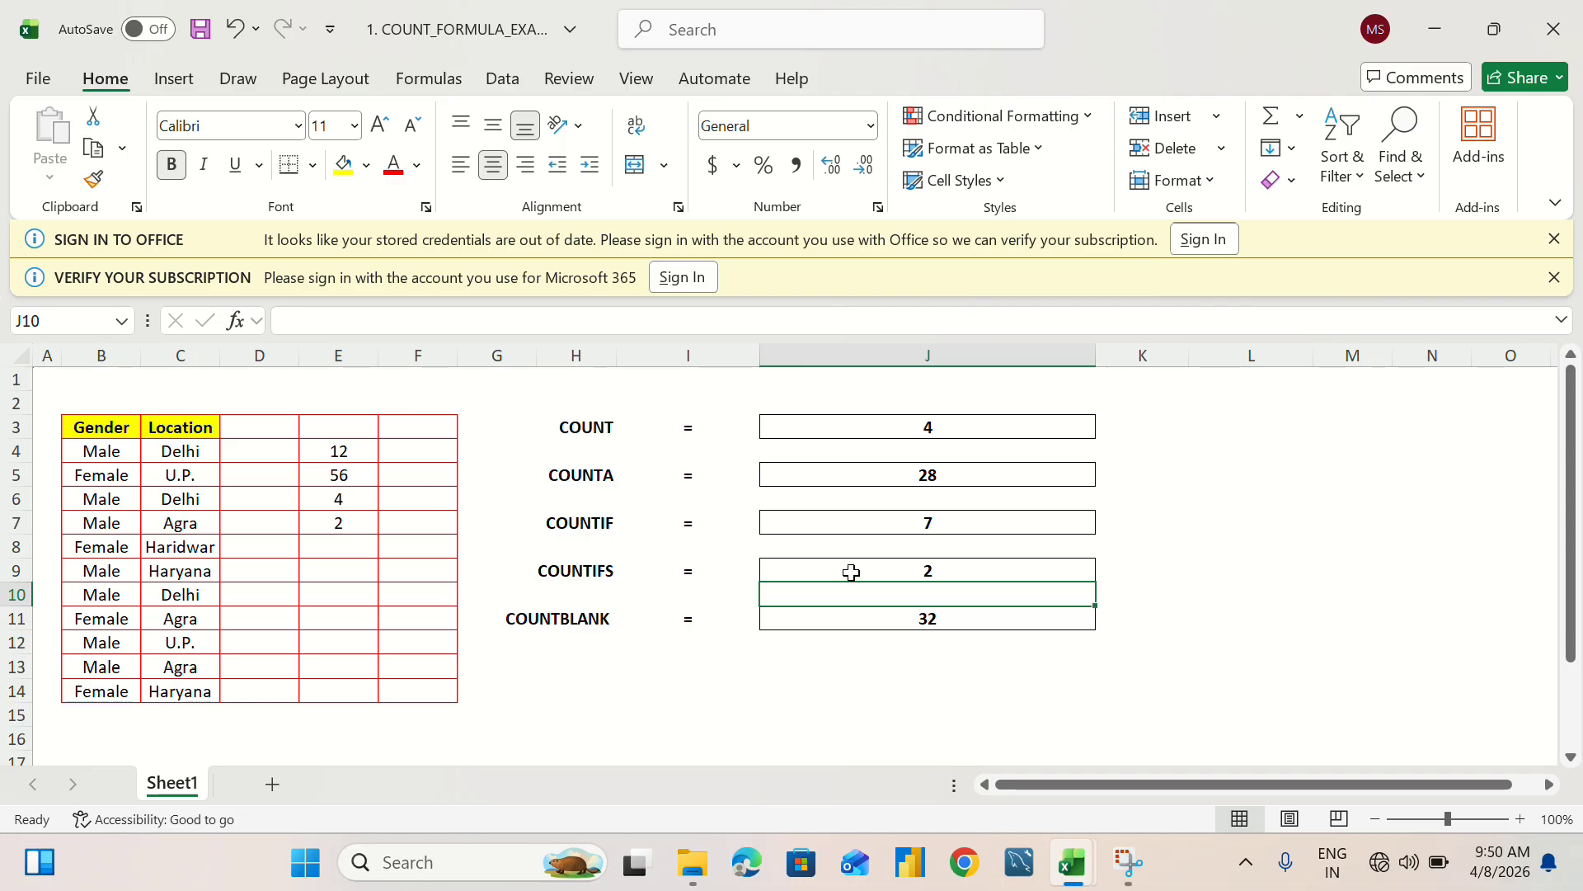
Clear the COUNTBLANK formula in cell J11 and begin a new formula there with =count.
{"action": "left_click", "coordinate": [961, 629]}
{"action": "double_click", "coordinate": [962, 629]}
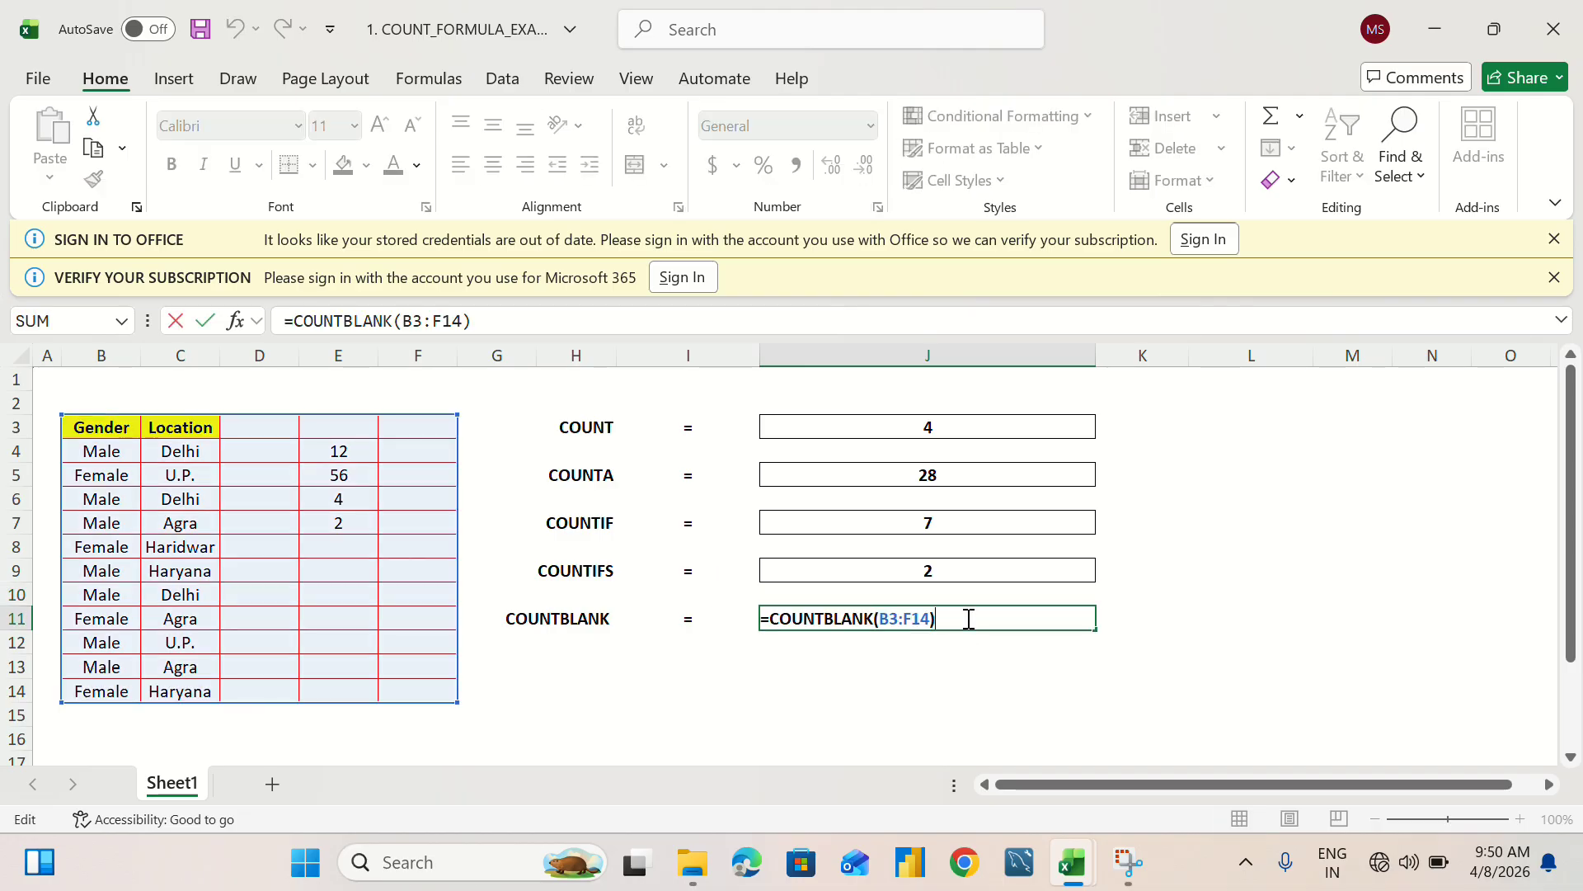
{"action": "left_click_drag", "start_coordinate": [963, 623], "coordinate": [744, 599]}
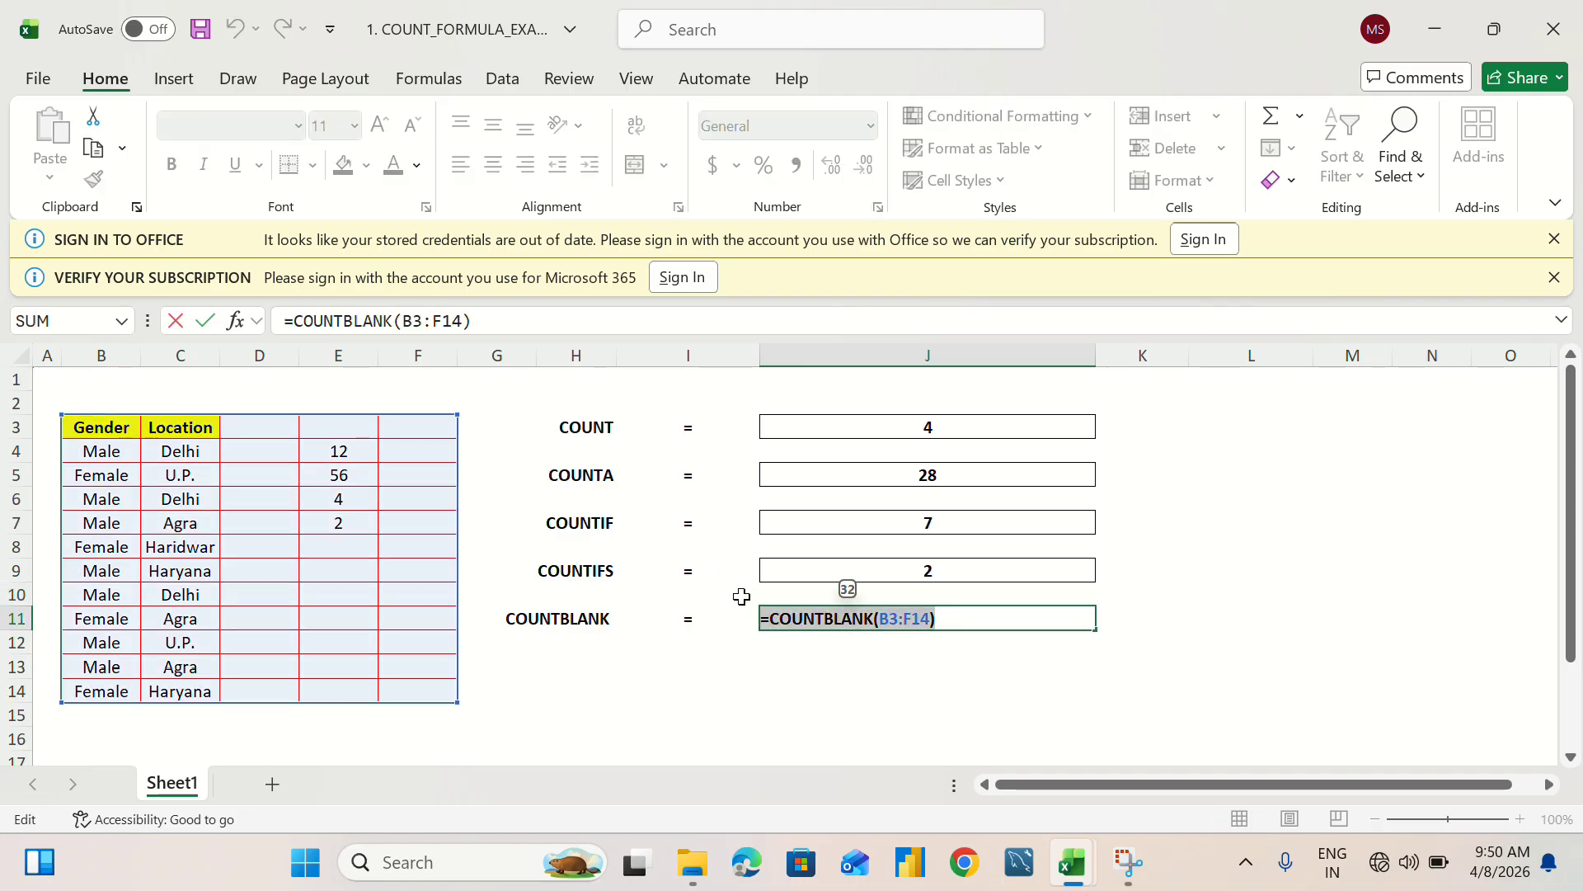
{"action": "key", "text": "Delete"}
{"action": "type", "text": "="}
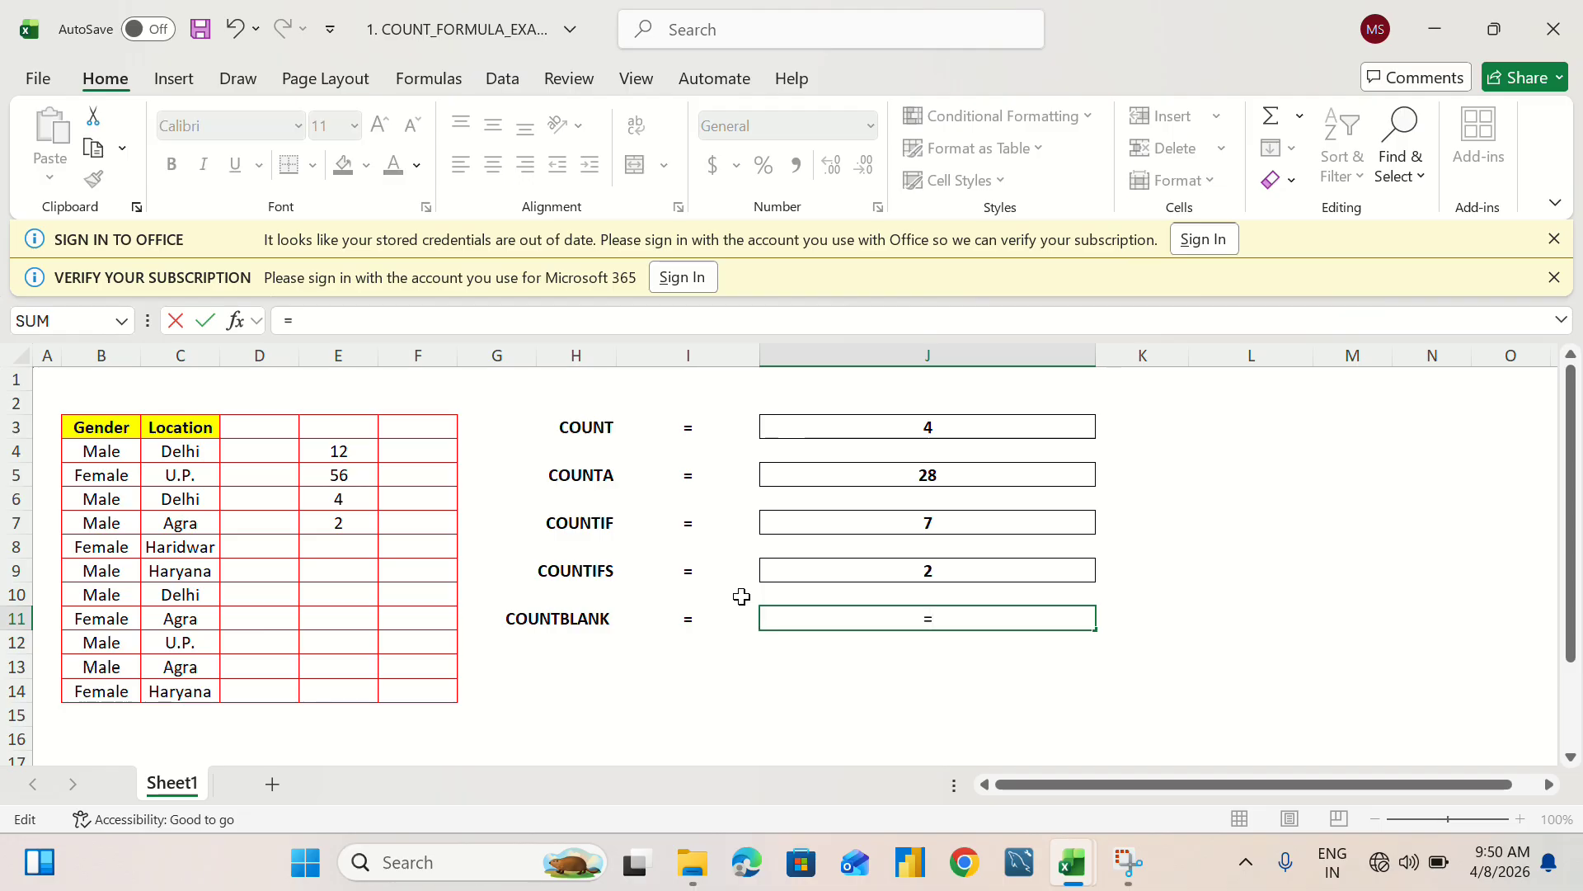
{"action": "type", "text": "count"}
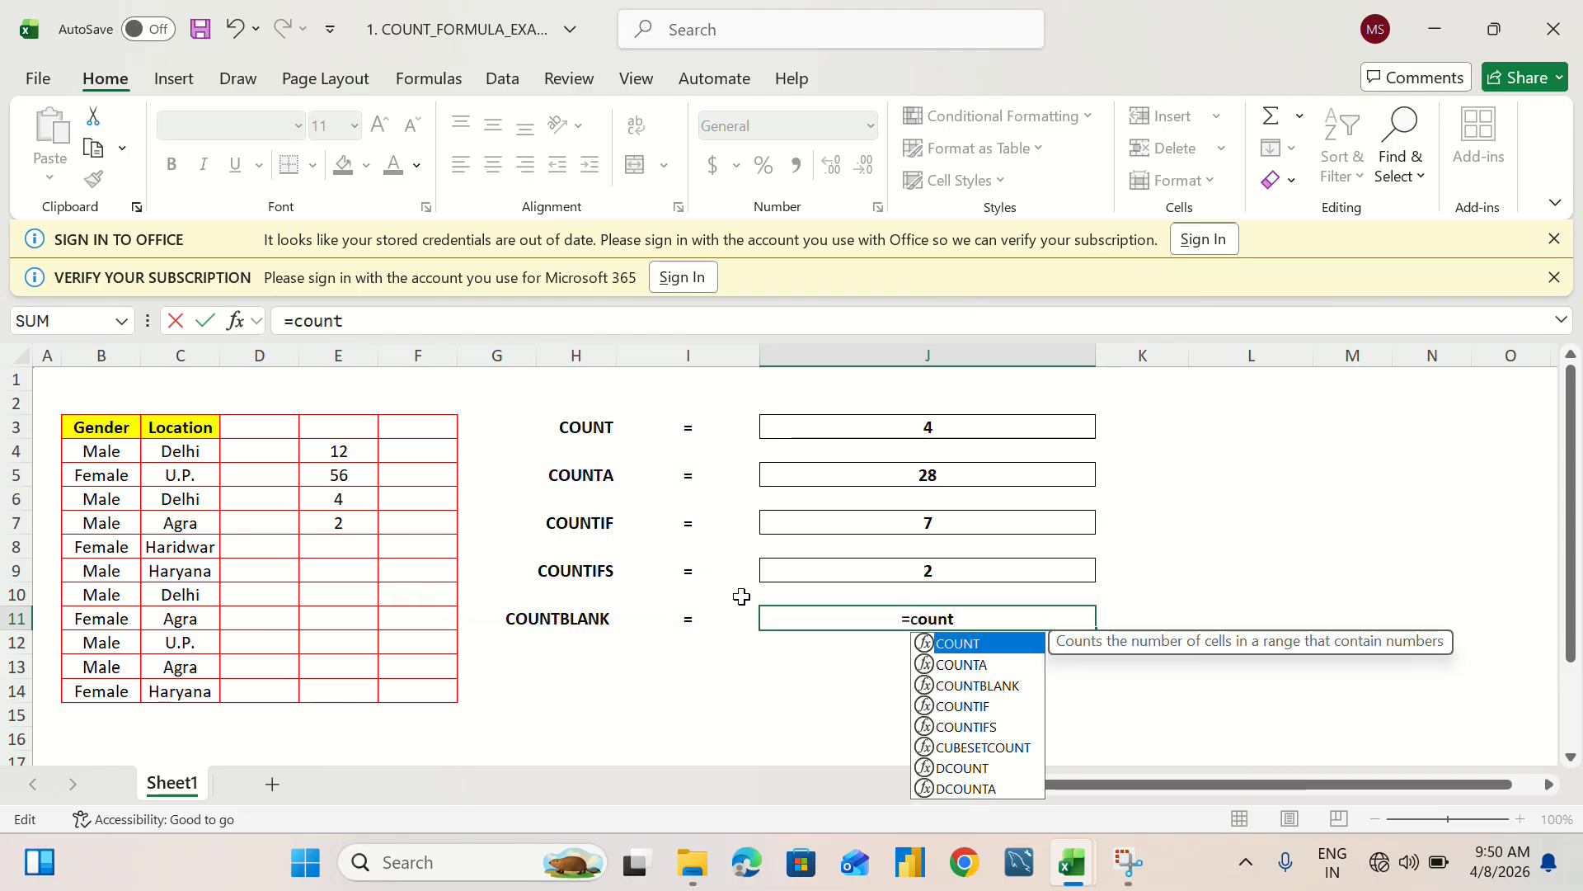
{"action": "type", "text": "balank"}
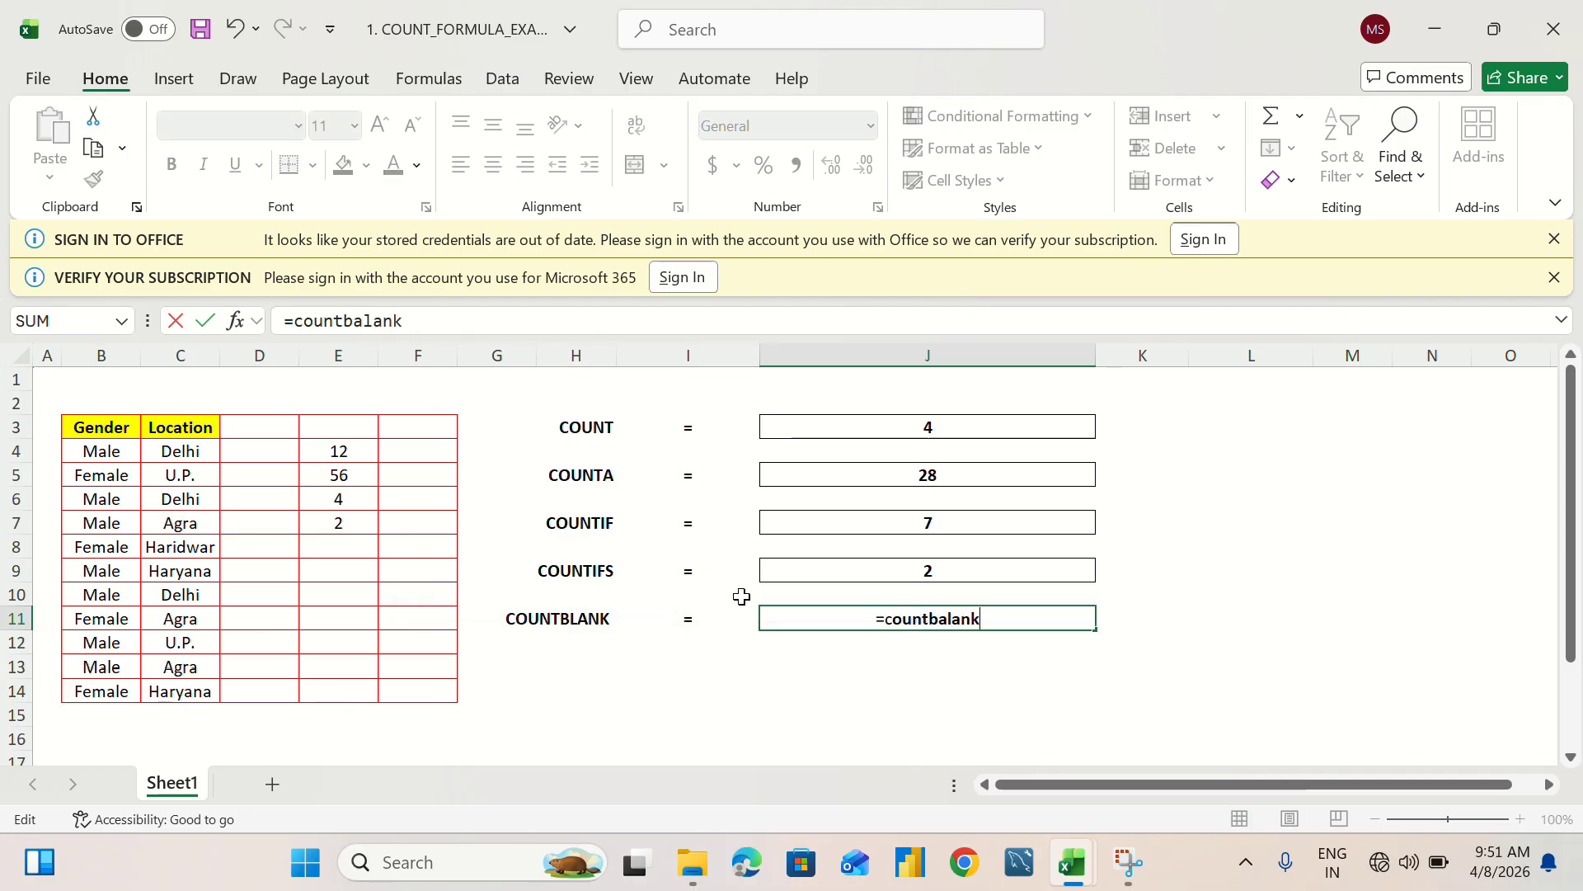
{"action": "key", "text": "BackSpace"}
{"action": "key", "text": "BackSpace"}
{"action": "key", "text": "BackSpace"}
{"action": "key", "text": "BackSpace"}
{"action": "key", "text": "BackSpace"}
{"action": "key", "text": "BackSpace"}
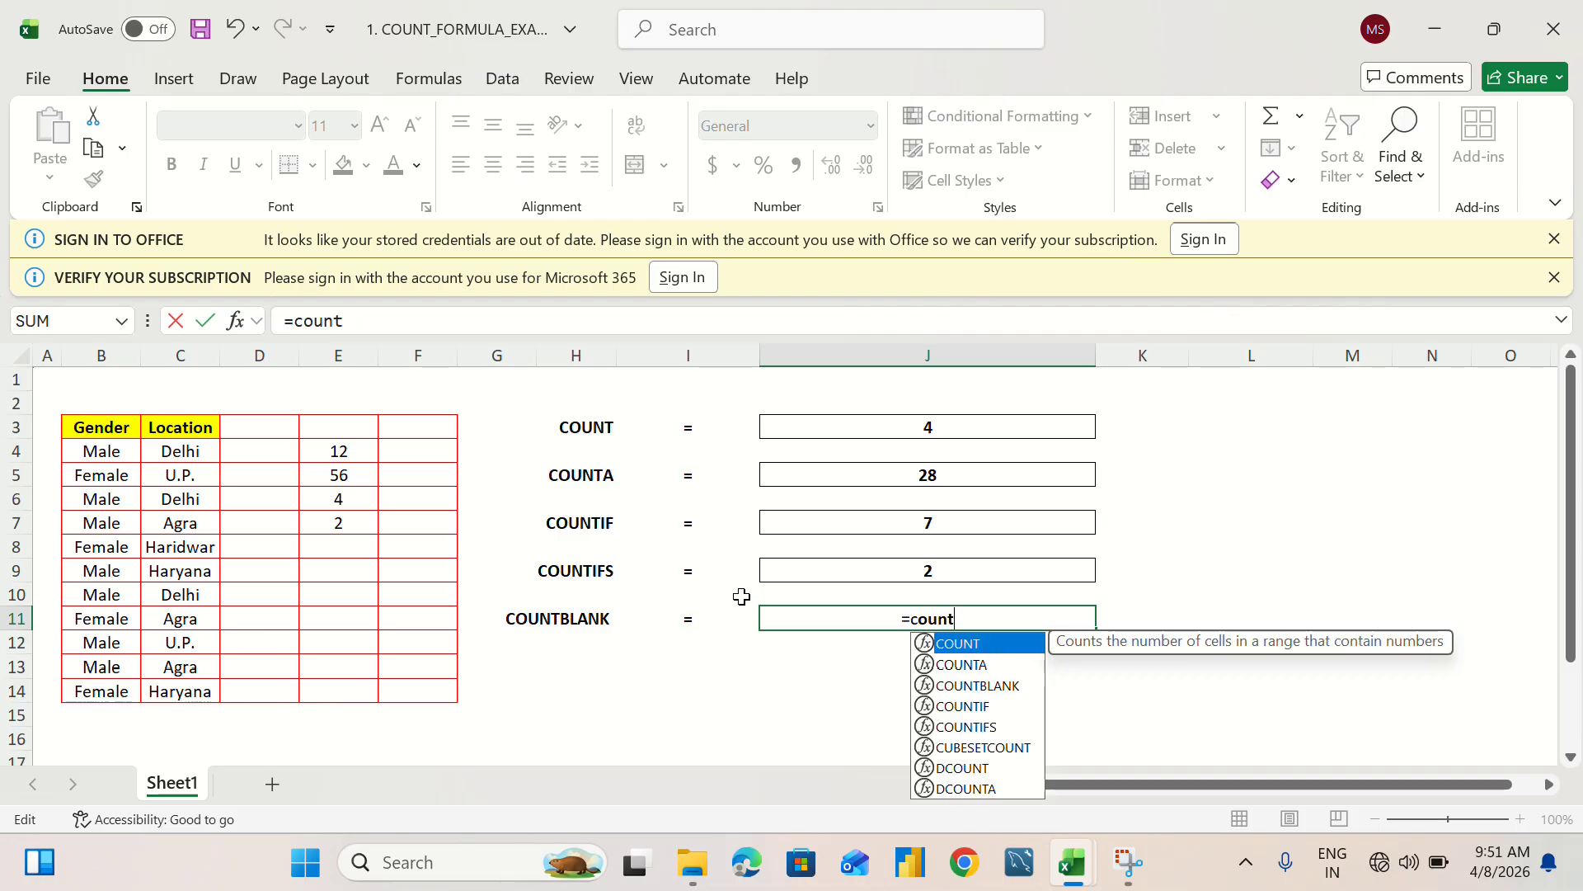
Finish the formula in J11 as =COUNTBLANK(B3:F14) to count the table's empty cells.
{"action": "type", "text": "b"}
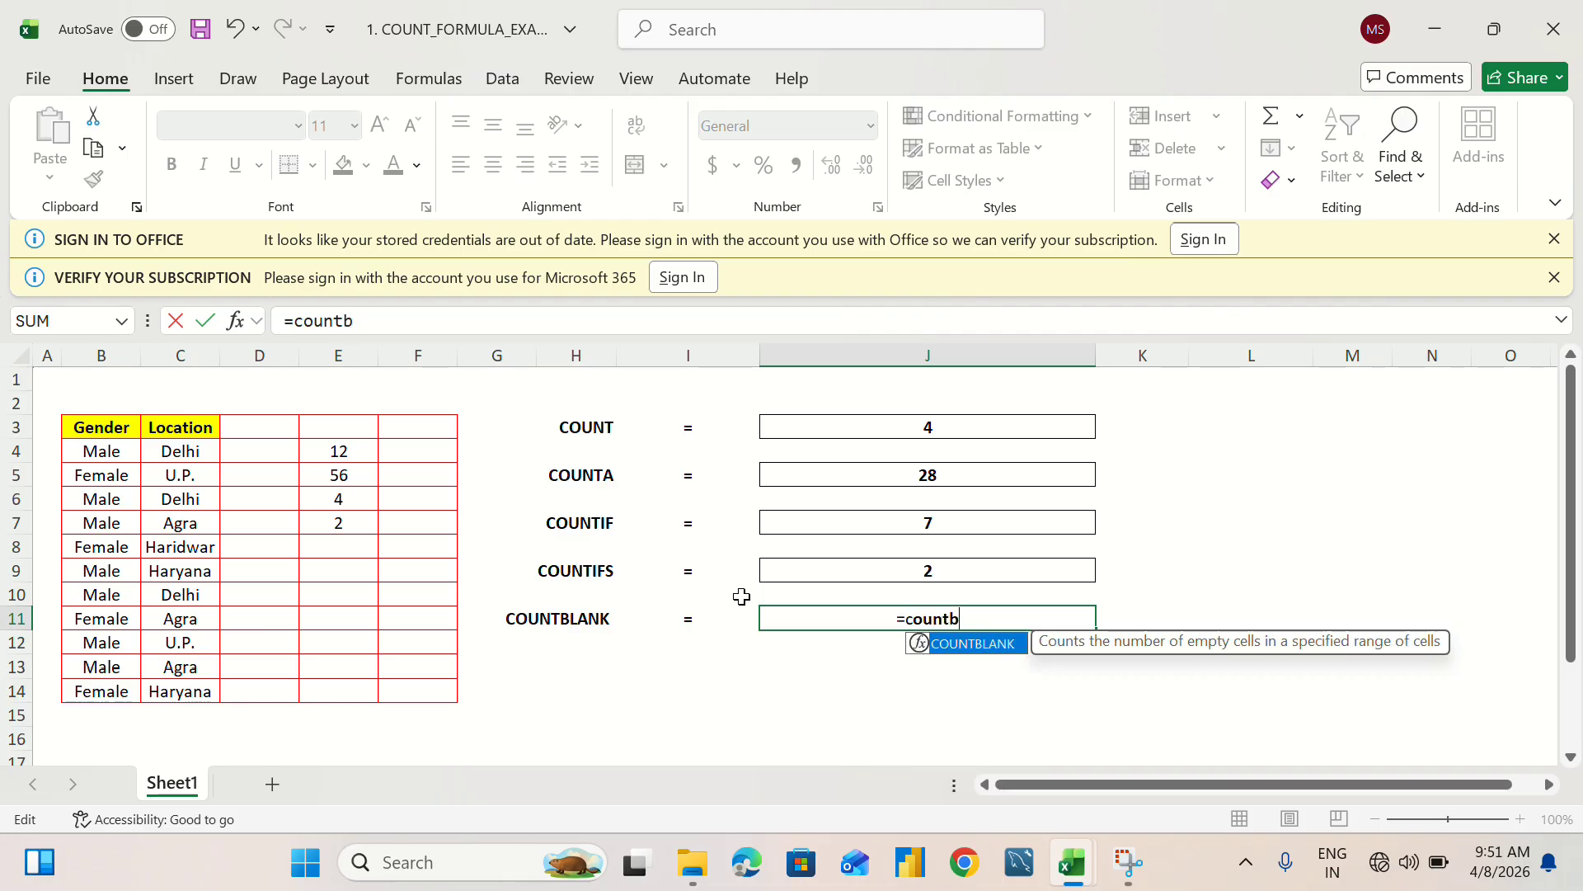
{"action": "key", "text": "Tab"}
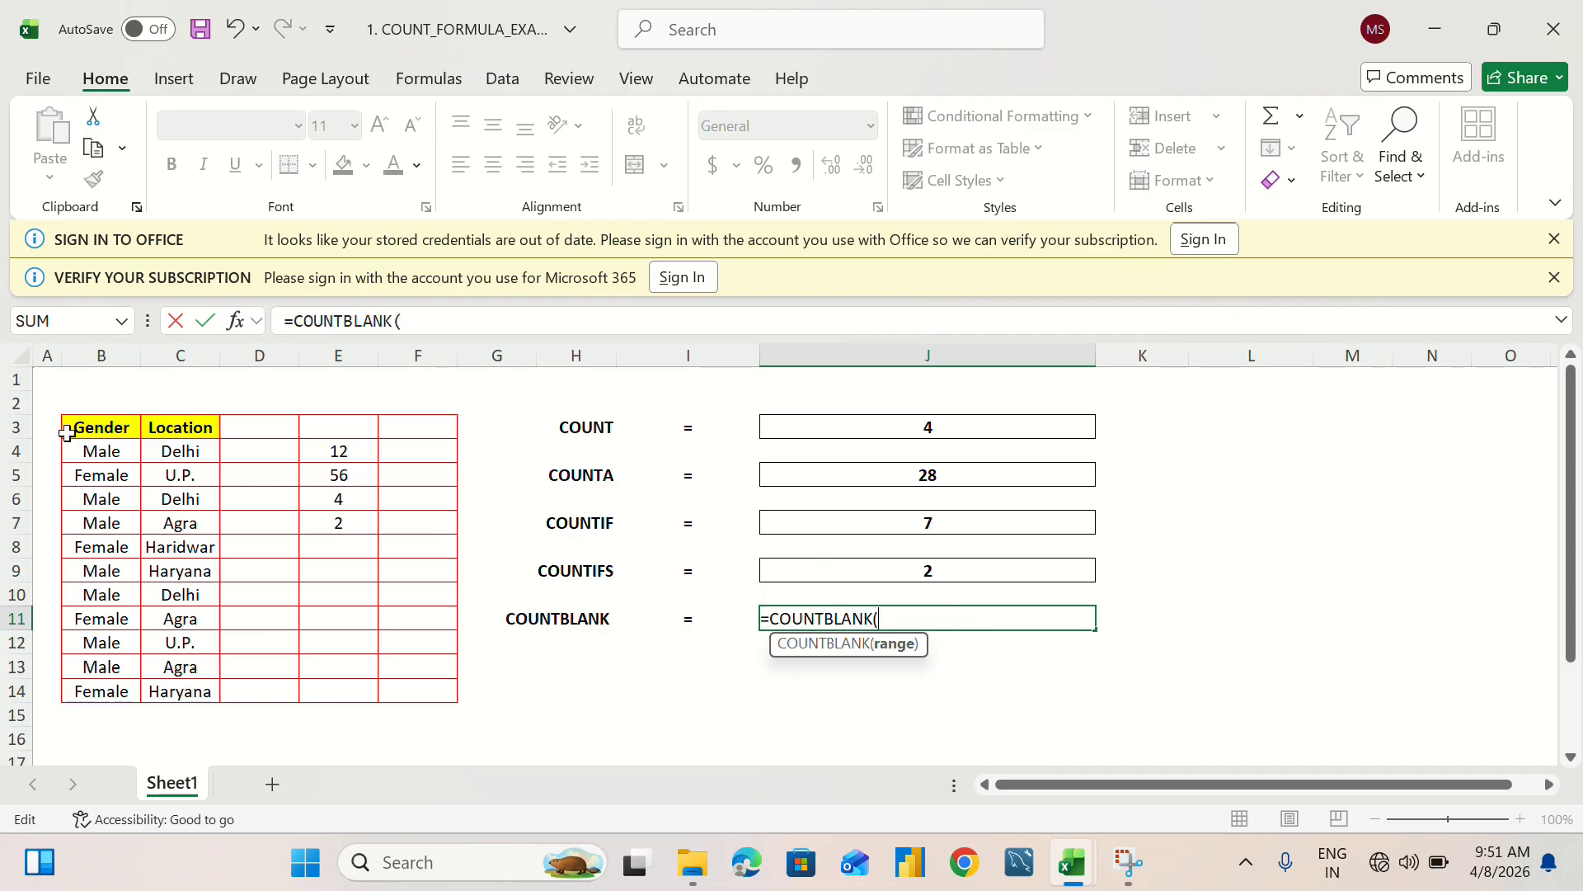
{"action": "left_click_drag", "start_coordinate": [67, 433], "coordinate": [418, 678]}
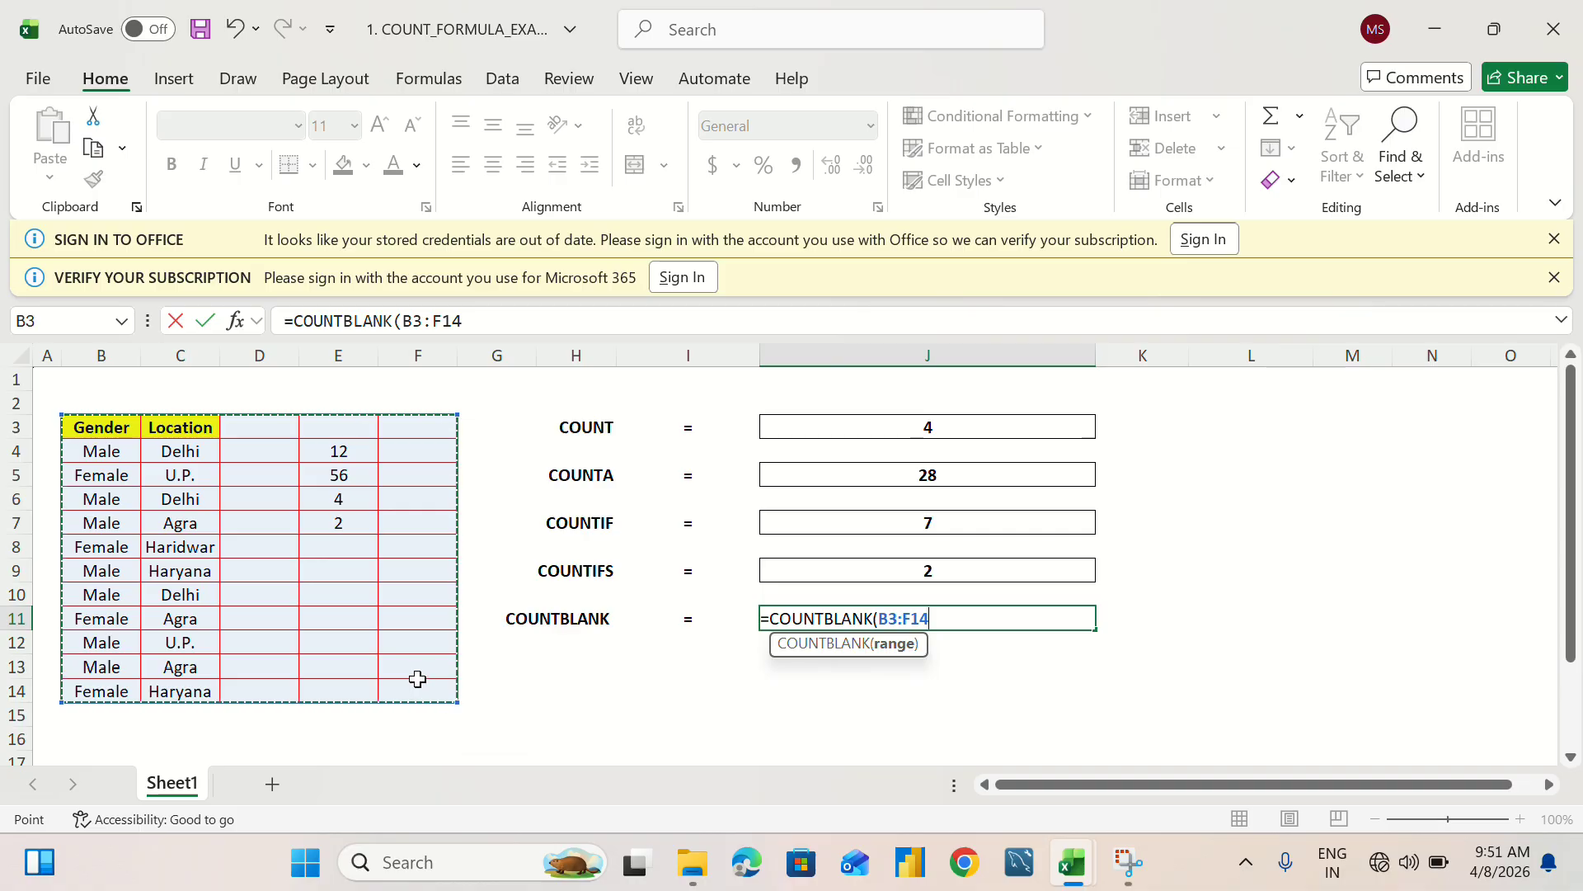
{"action": "type", "text": ")"}
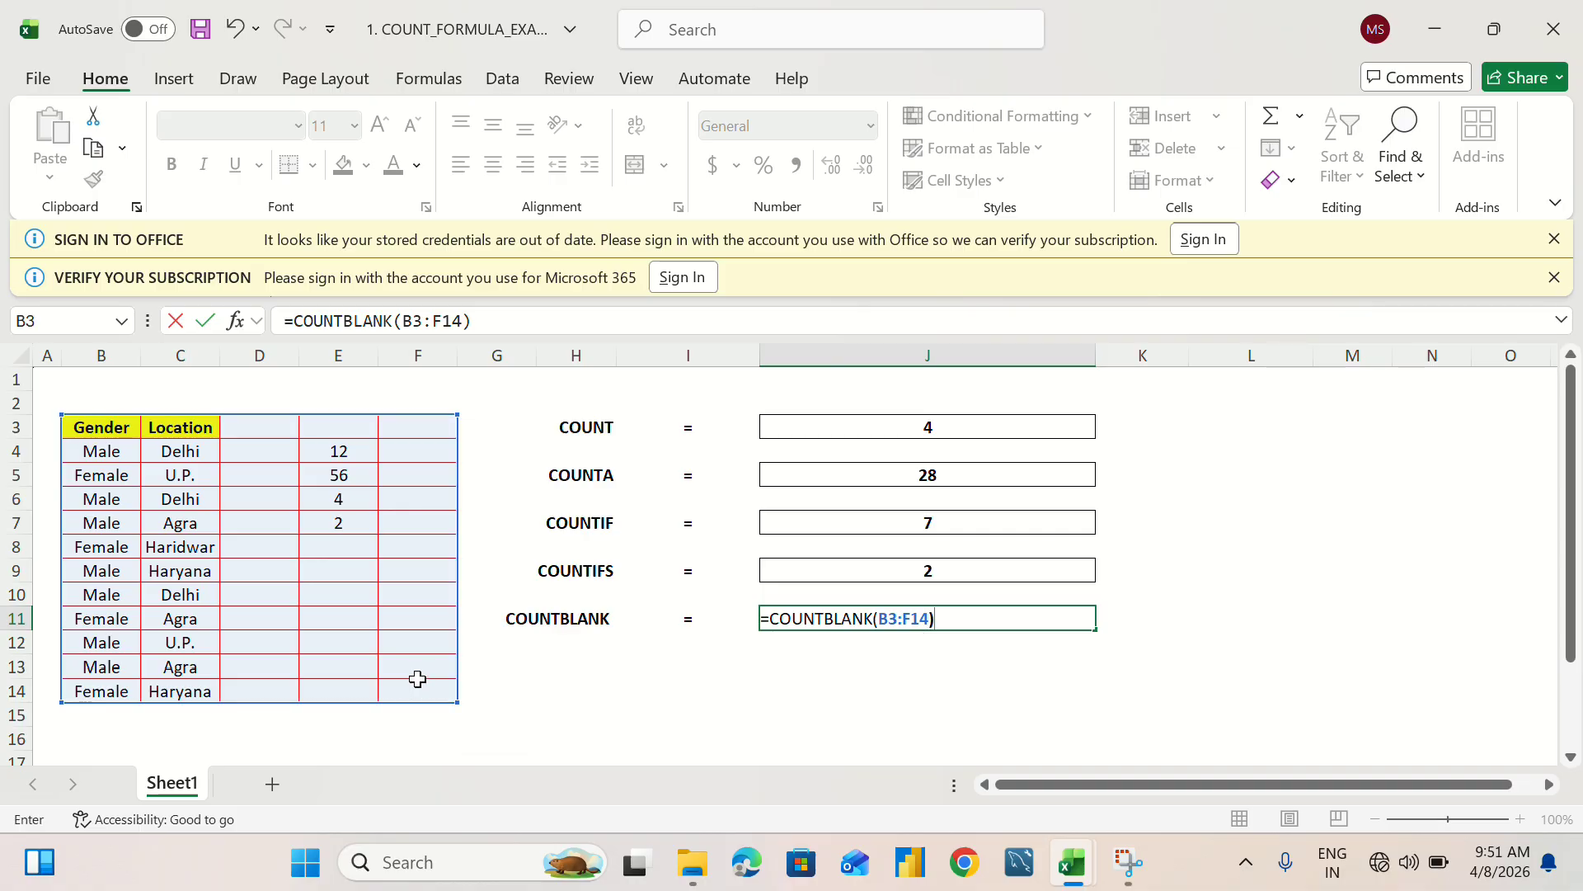
{"action": "key", "text": "Return"}
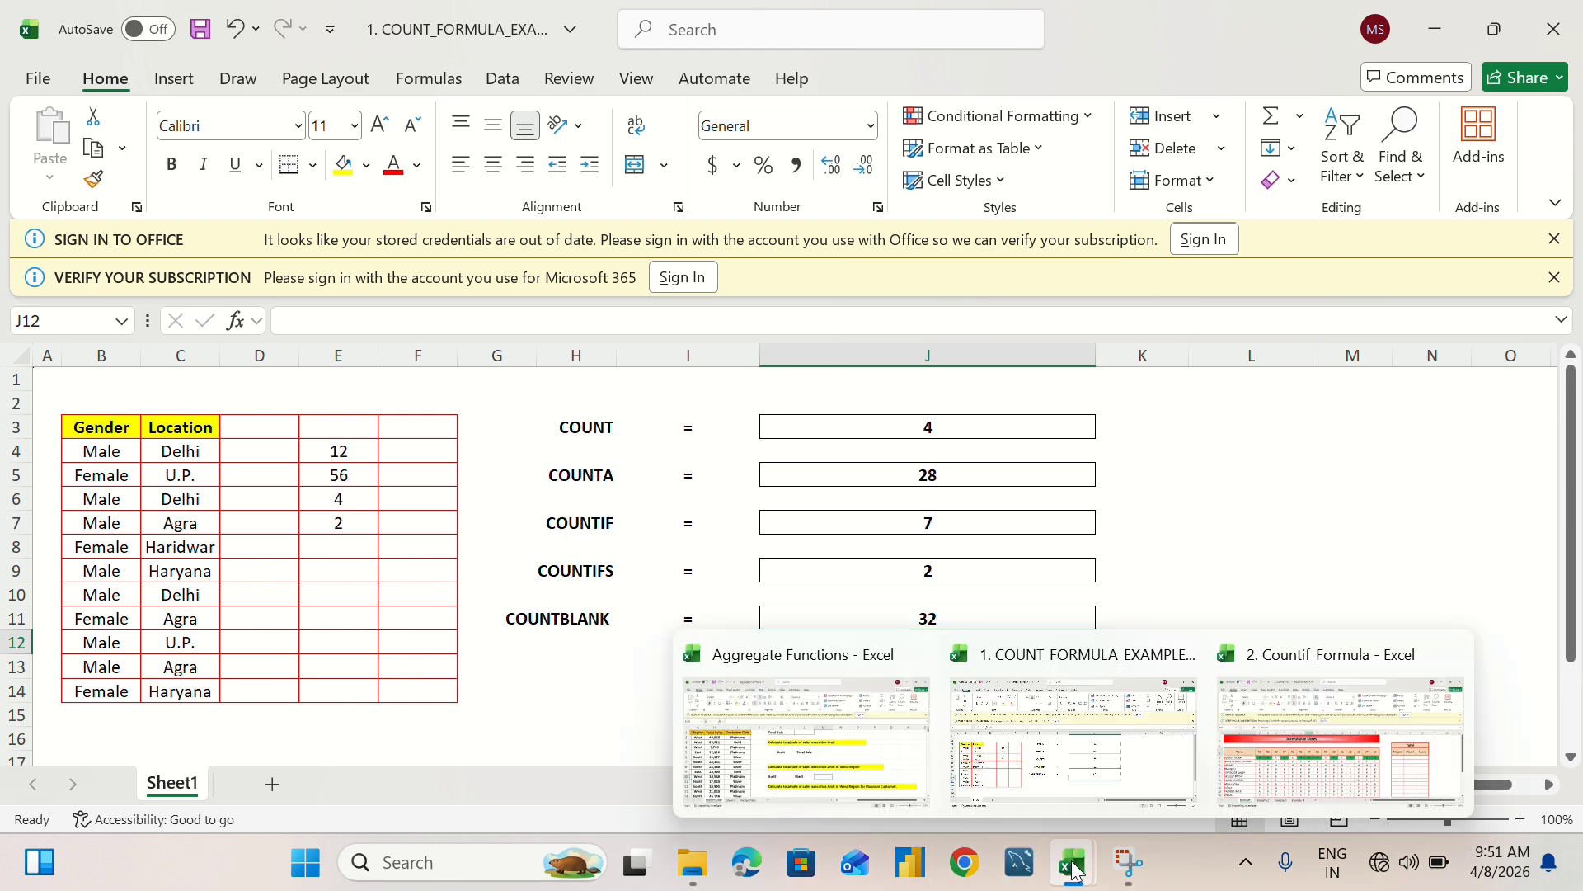
Switch to the 2. Countif_Formula workbook and look over the Attendance Sheet on the Example 1 worksheet.
{"action": "left_click", "coordinate": [1258, 734]}
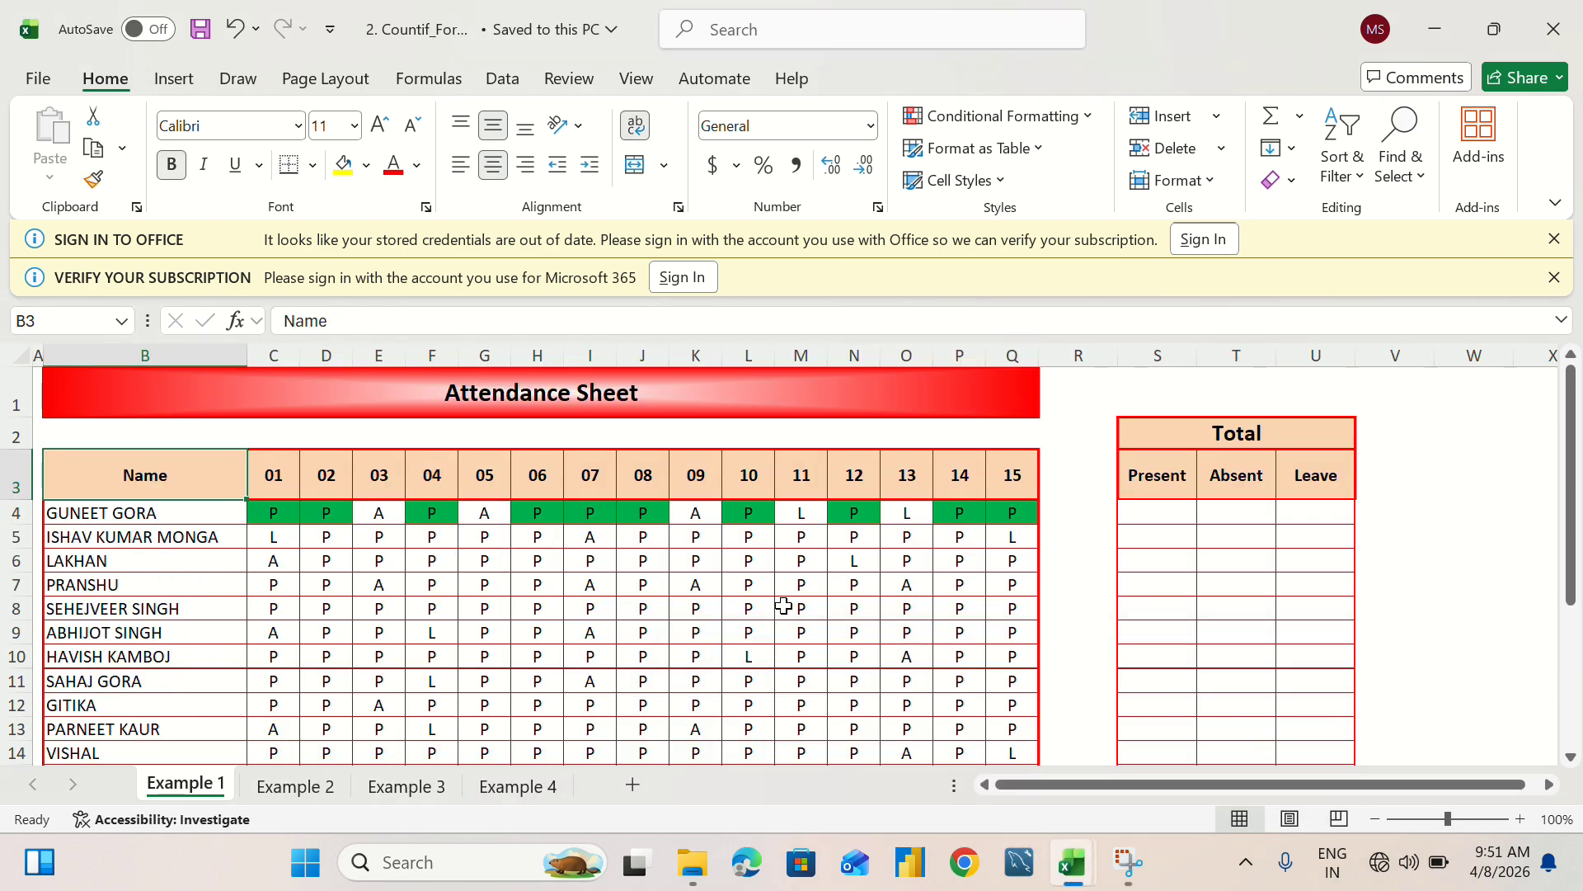
{"action": "scroll", "coordinate": [330, 509], "scroll_direction": "down", "scroll_amount": 1}
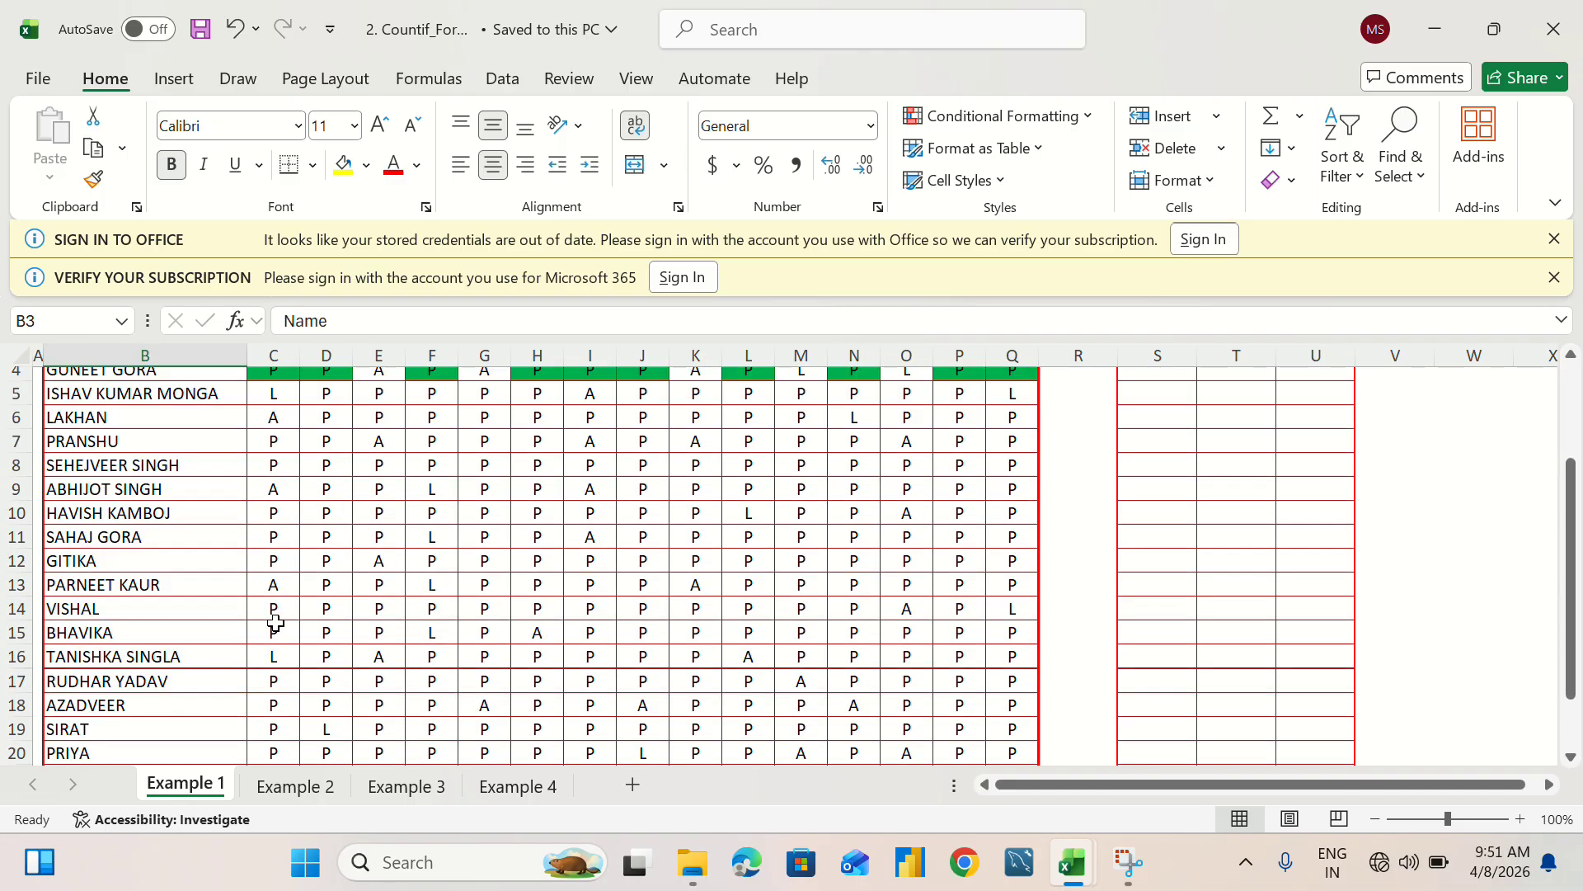
{"action": "scroll", "coordinate": [412, 562], "scroll_direction": "up", "scroll_amount": 1}
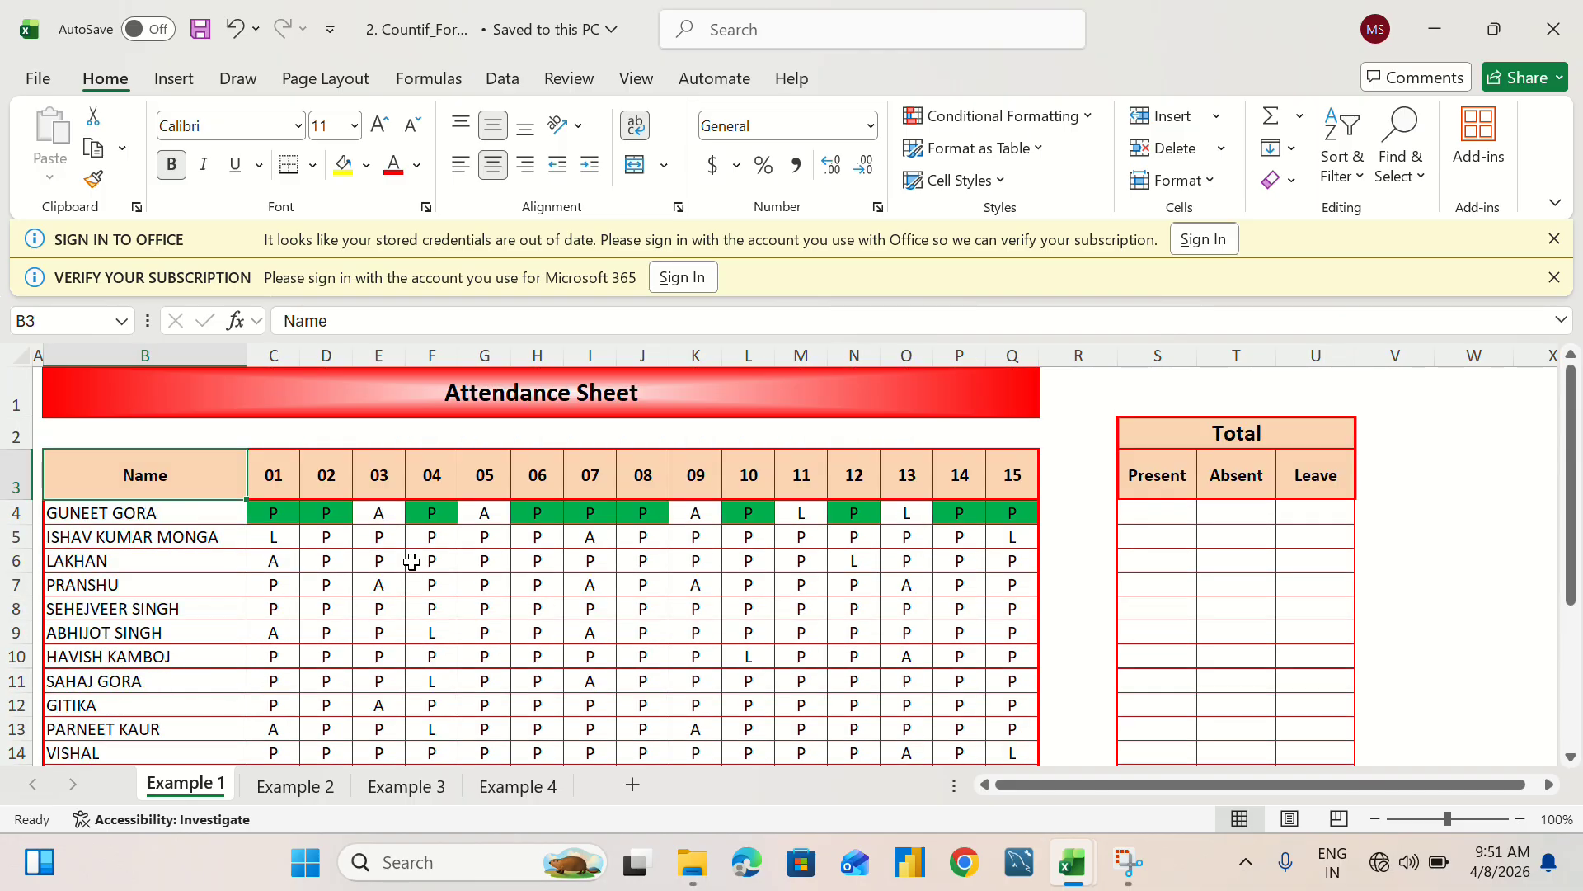
{"action": "left_click", "coordinate": [294, 785]}
{"action": "left_click", "coordinate": [173, 785]}
Enter =COUNTIF(C4:Q4,"P") in cell S4 to count the first student's Present days.
{"action": "double_click", "coordinate": [1148, 518]}
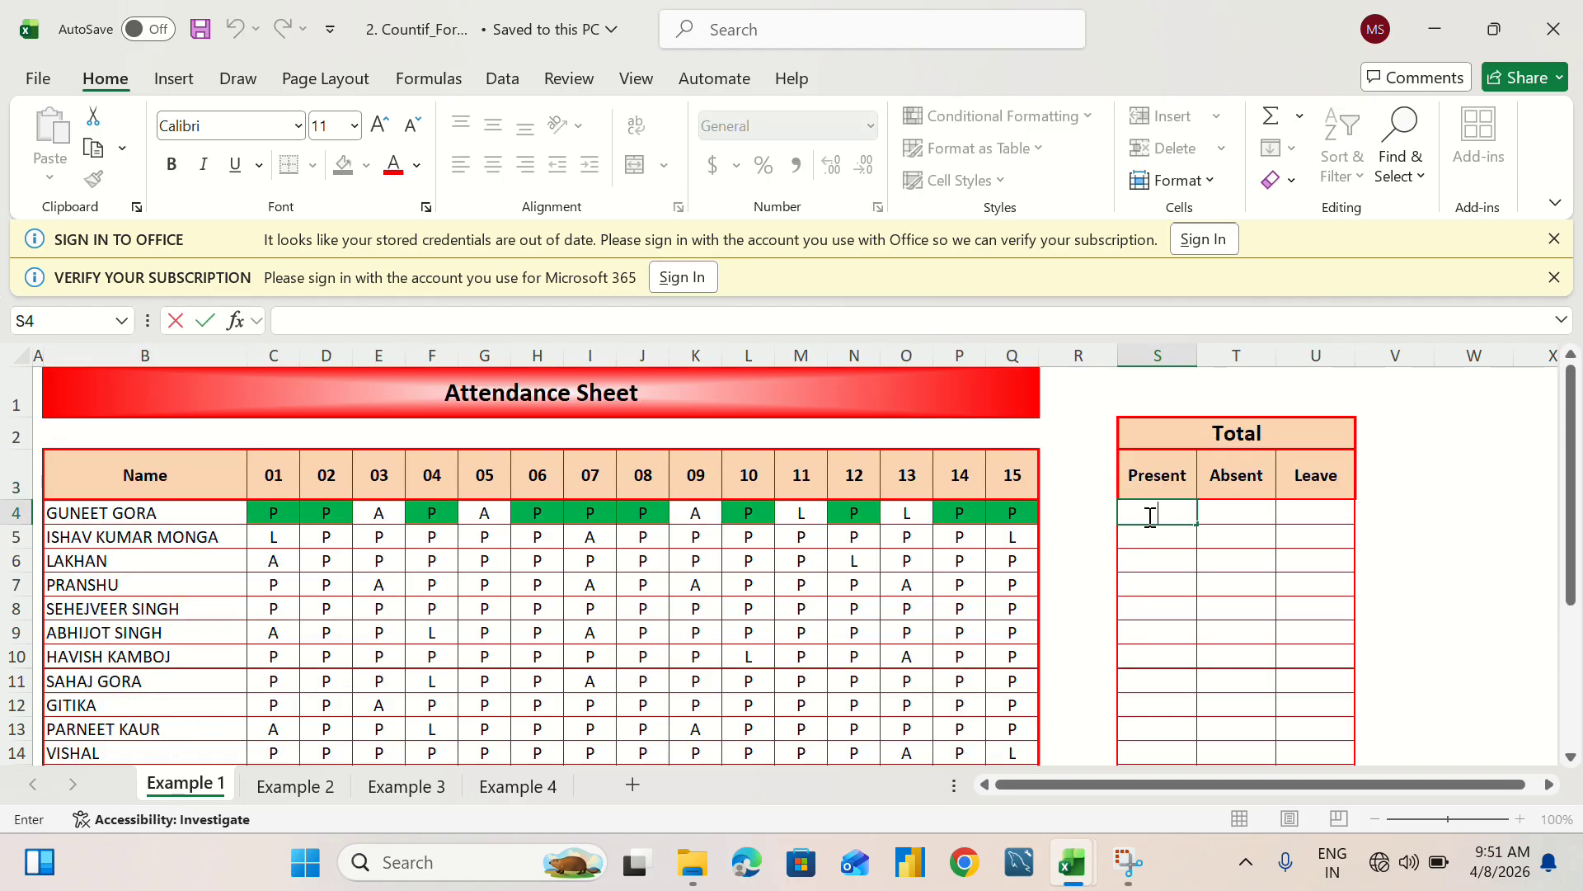
{"action": "type", "text": "=cou"}
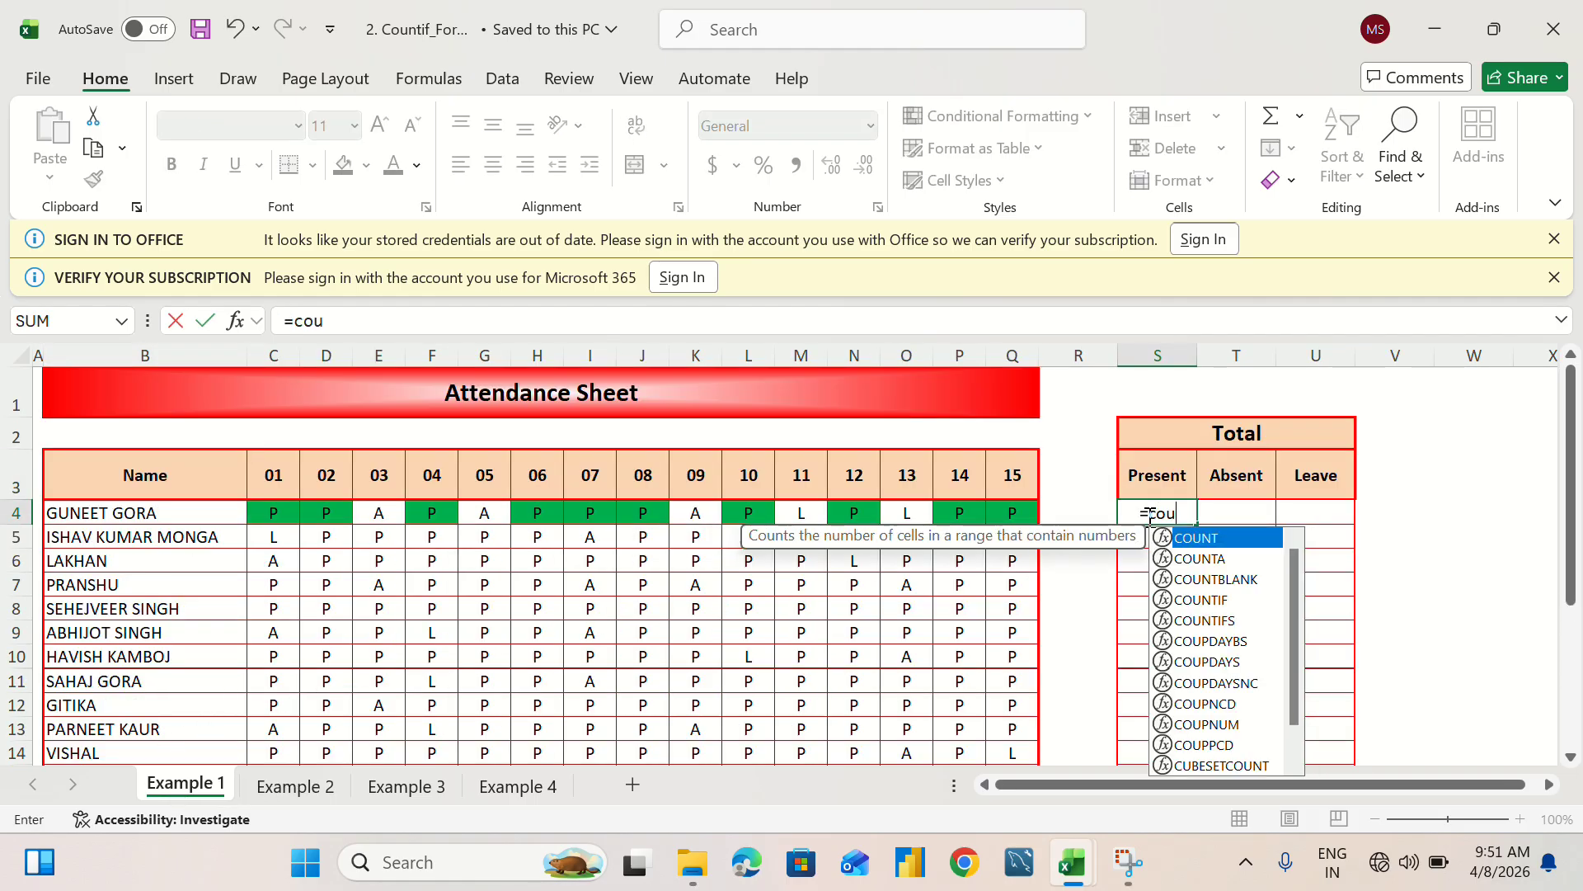
{"action": "type", "text": "nt"}
{"action": "key", "text": "Tab"}
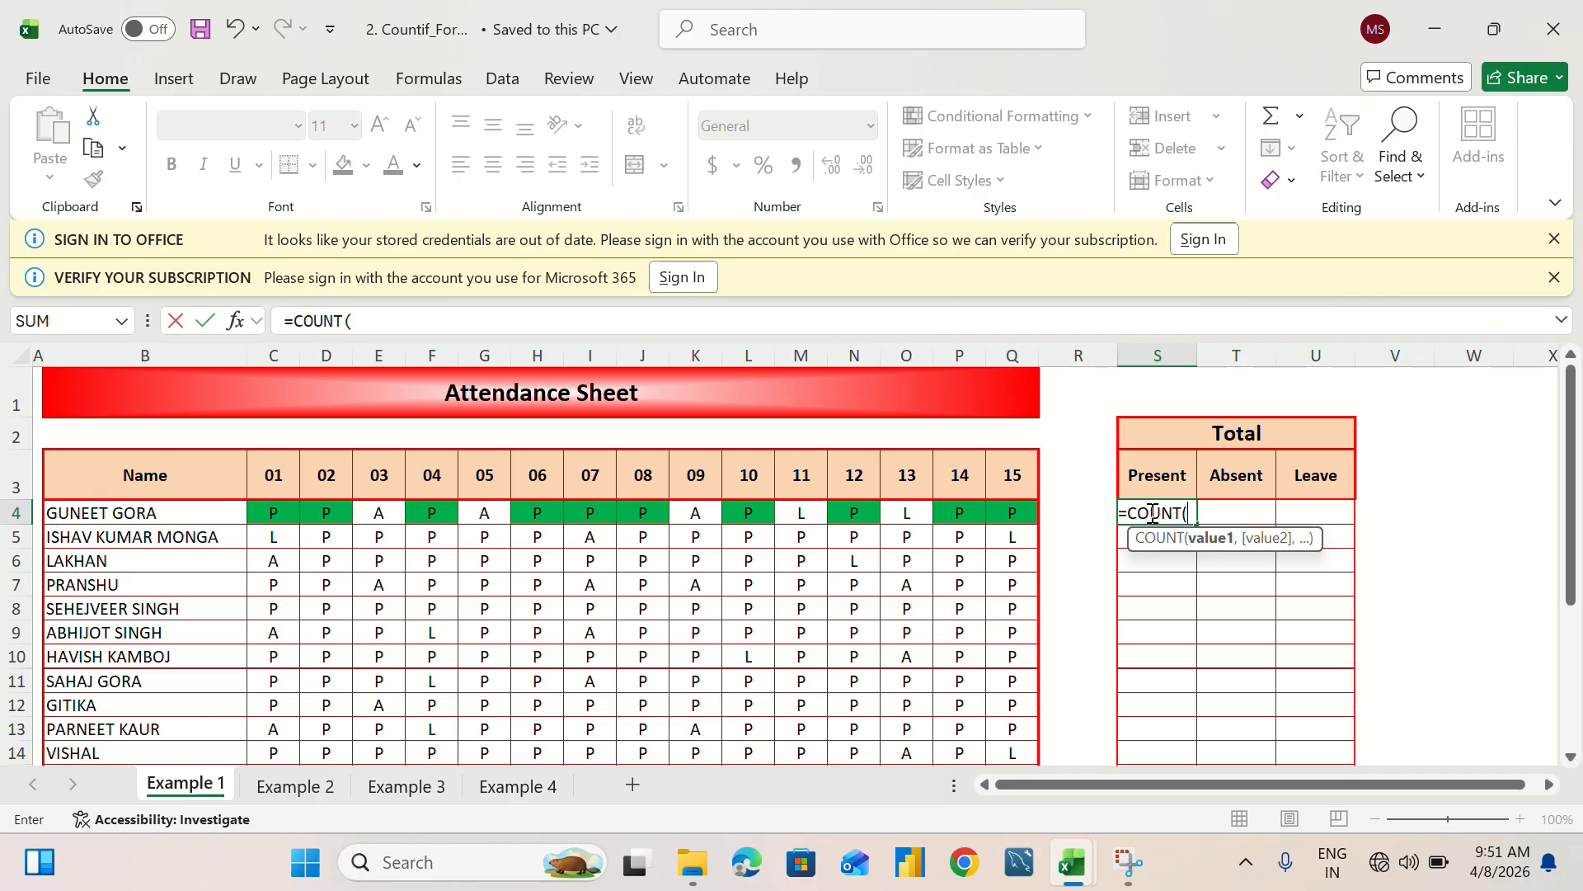
{"action": "key", "text": "BackSpace"}
{"action": "type", "text": "if"}
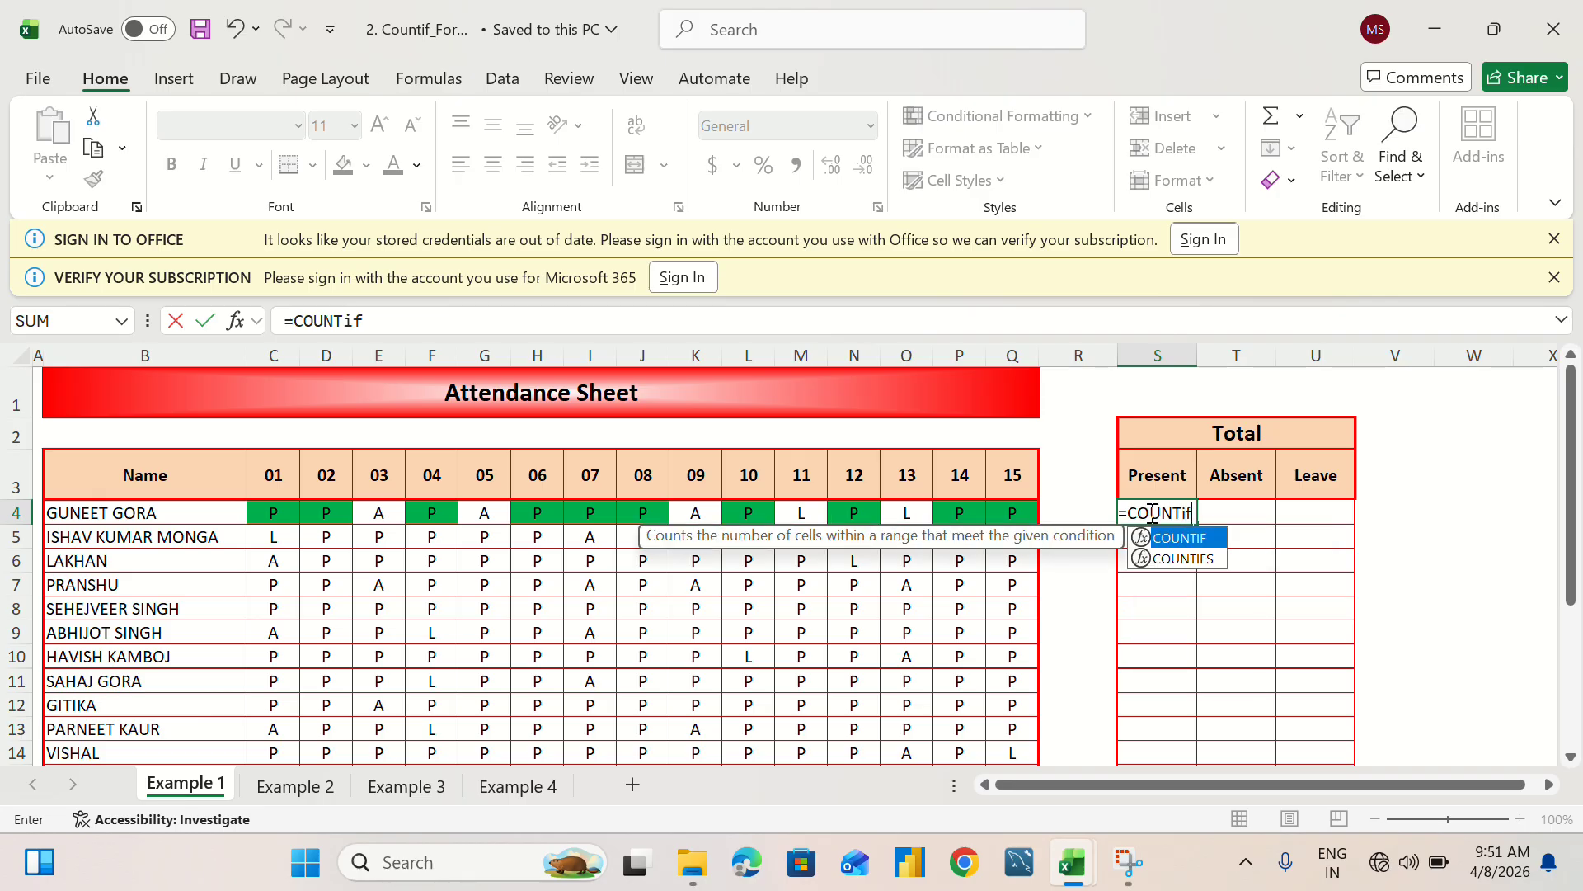
{"action": "key", "text": "Tab"}
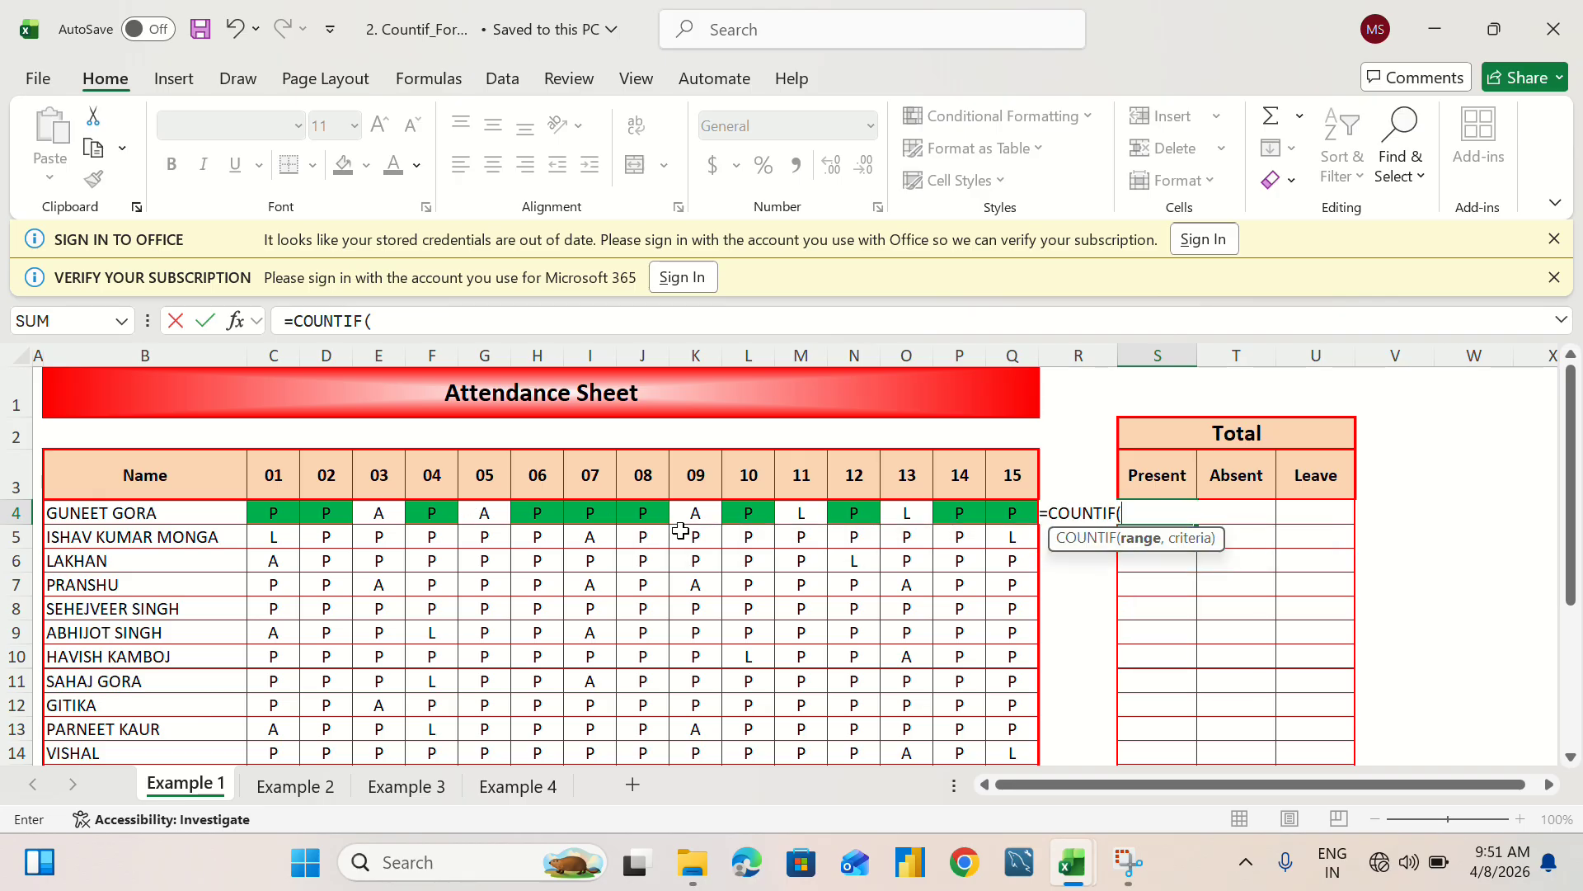
{"action": "left_click_drag", "start_coordinate": [273, 512], "coordinate": [1016, 517]}
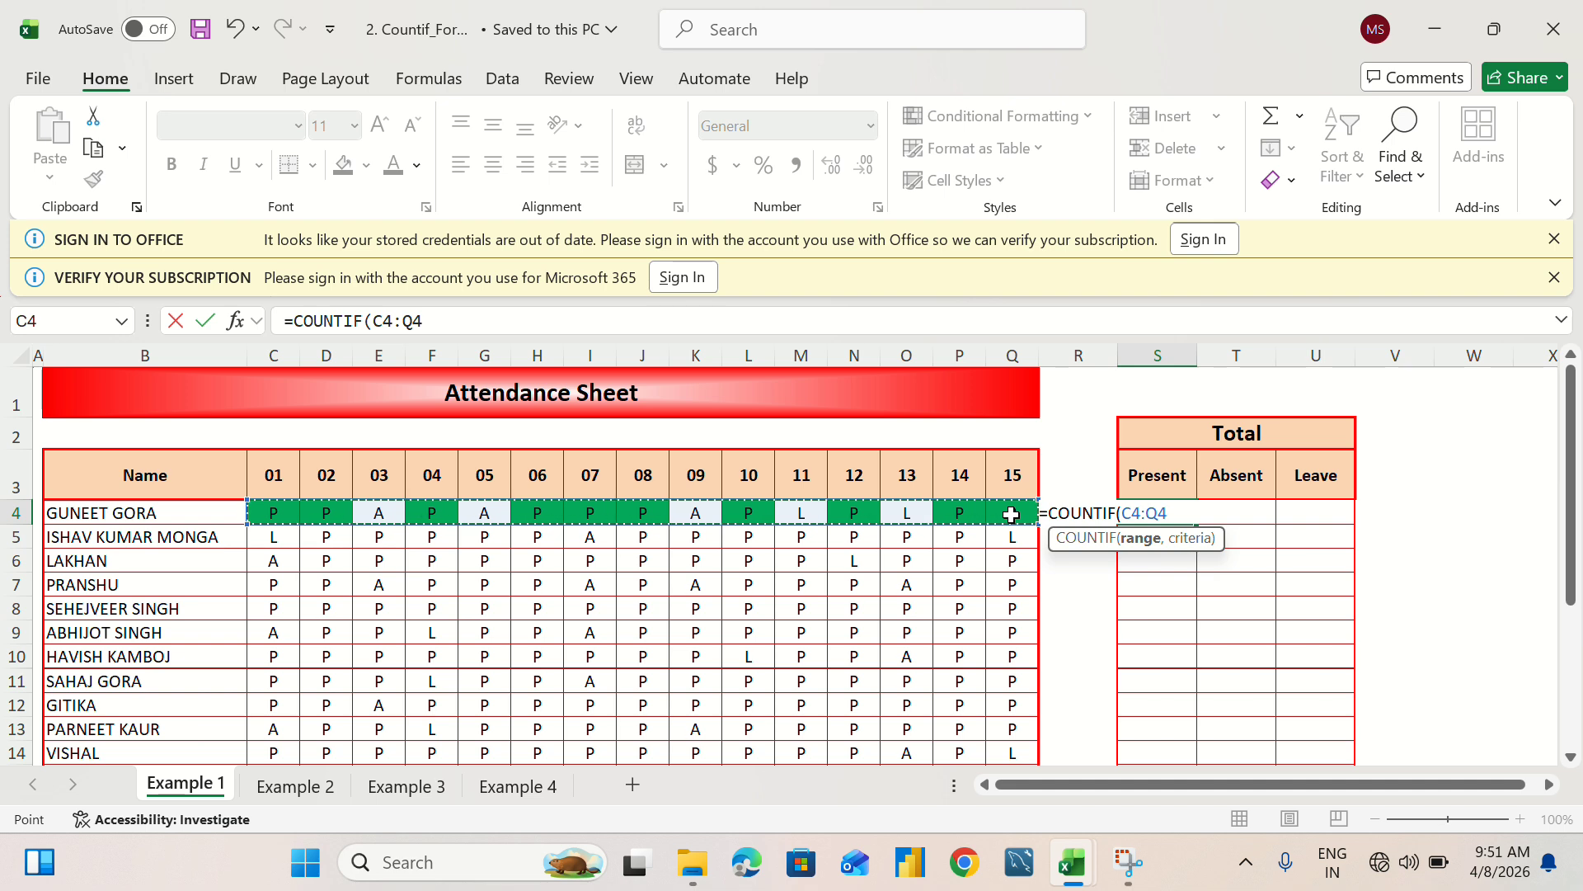
{"action": "type", "text": ","}
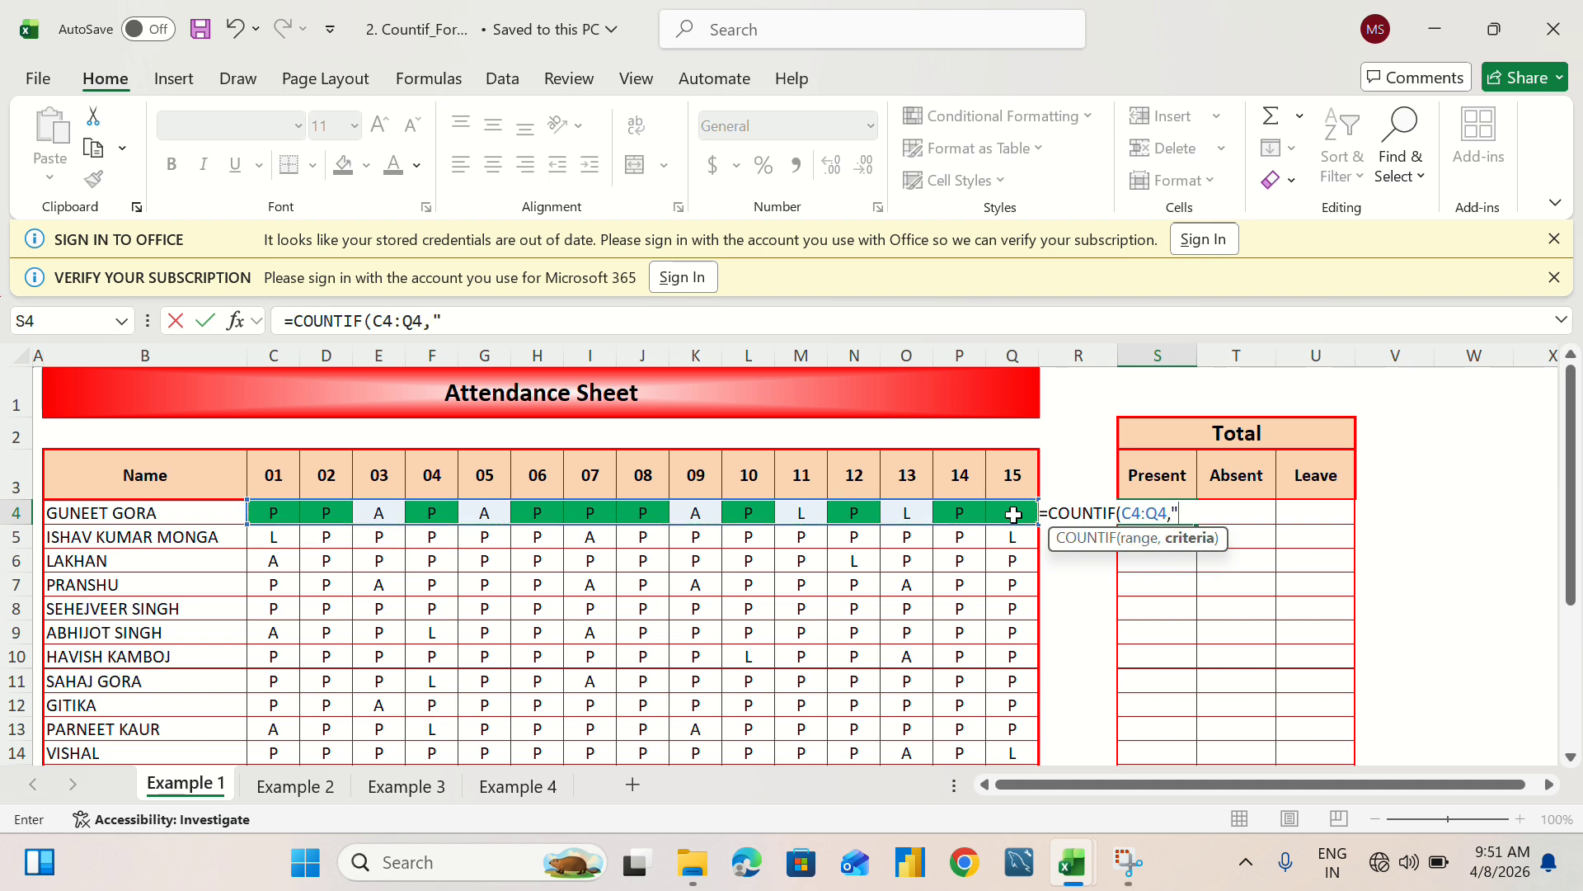
{"action": "type", "text": "\"P"}
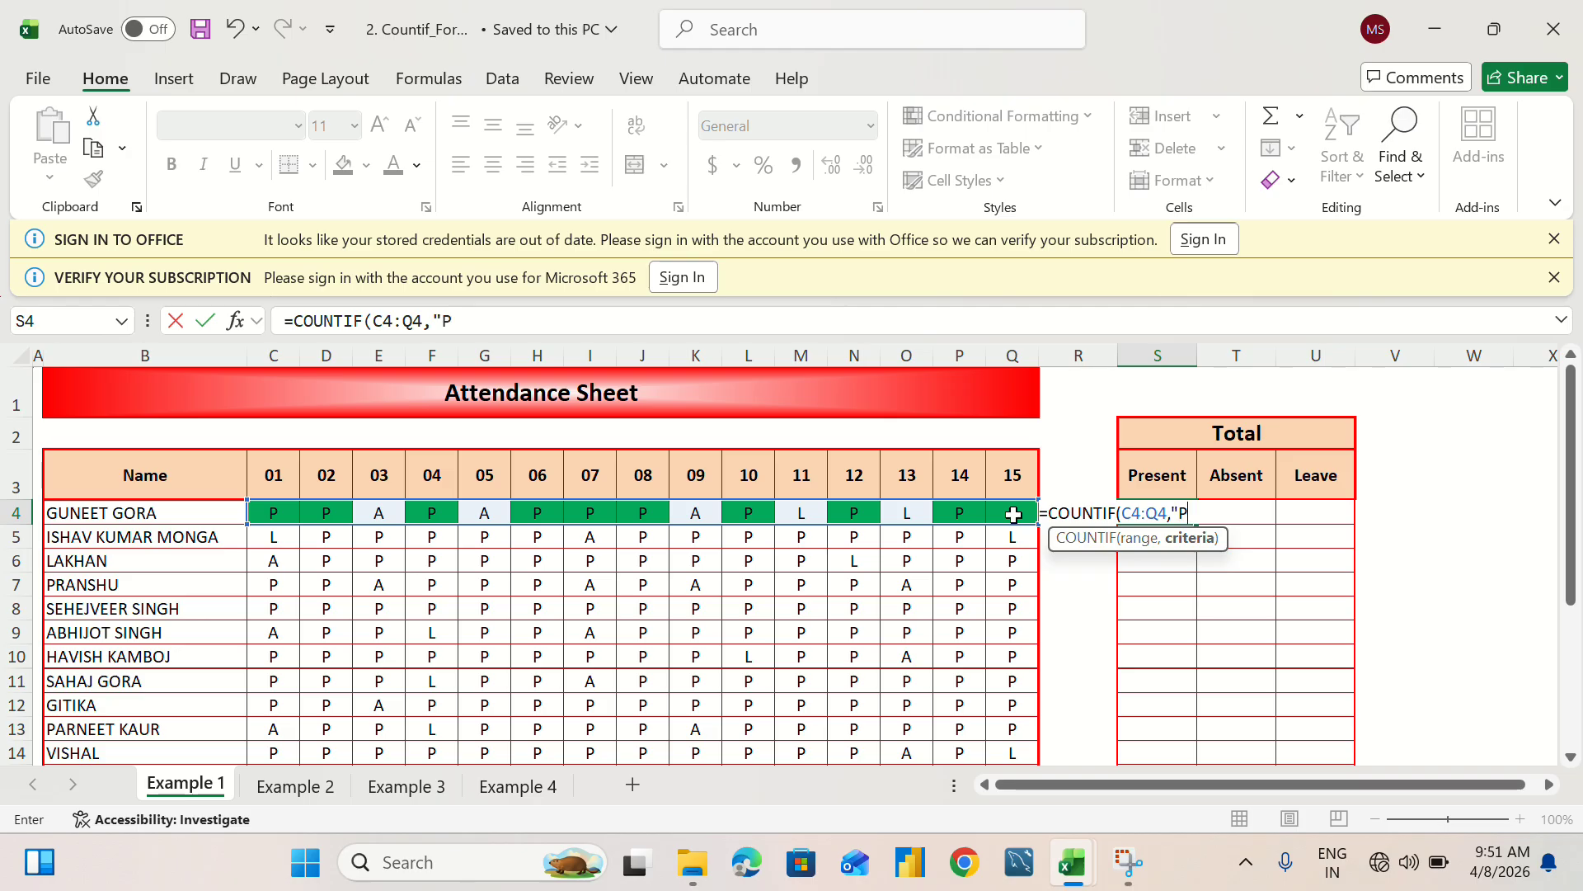
{"action": "type", "text": "\")"}
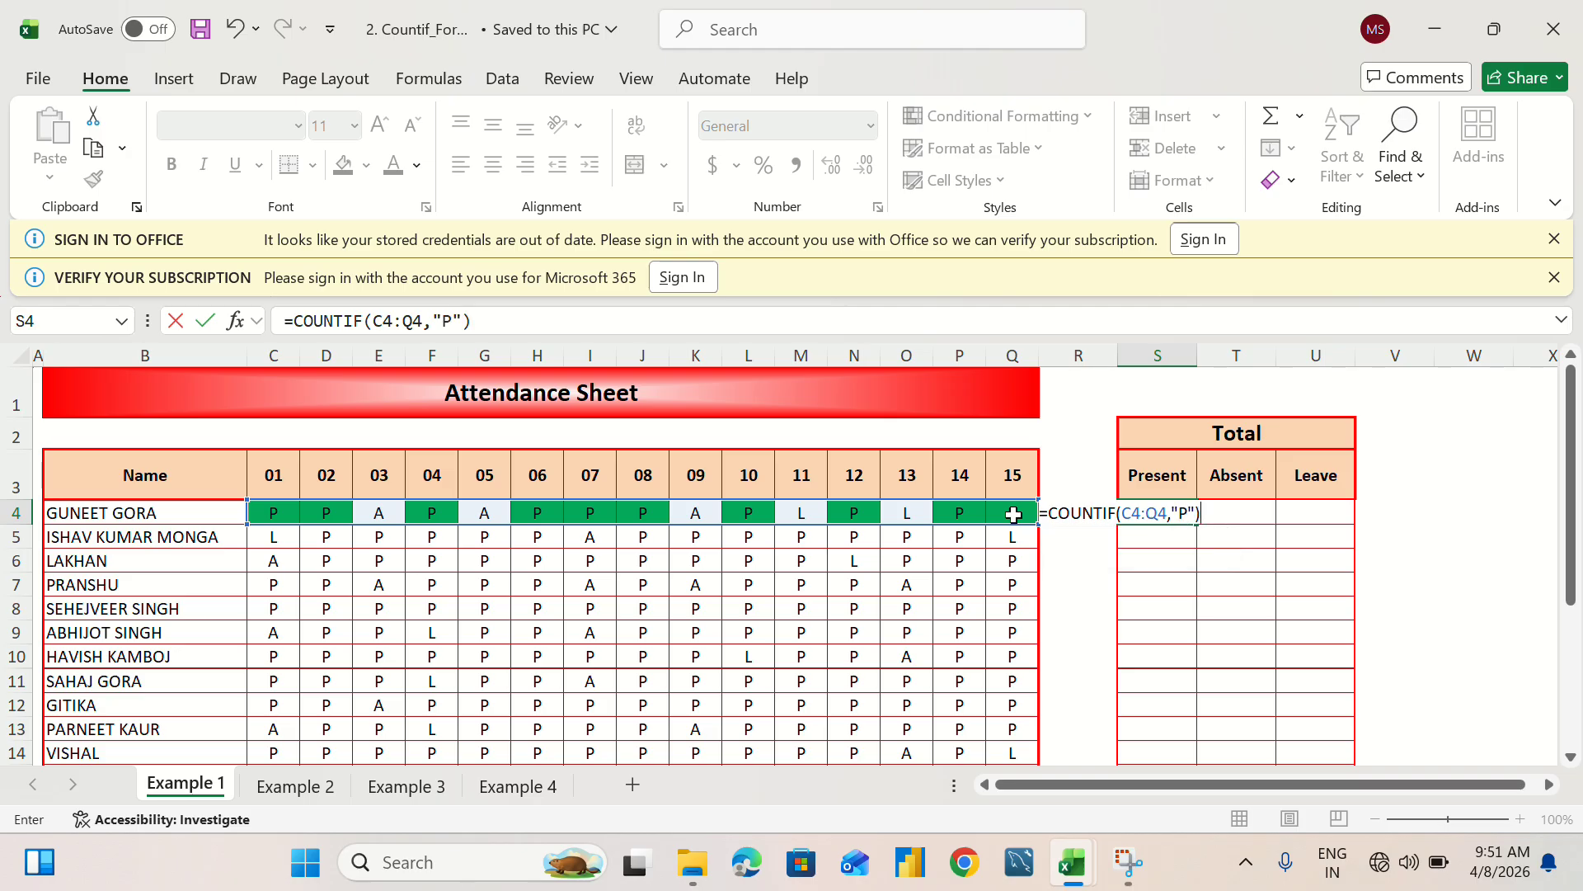
{"action": "key", "text": "Return"}
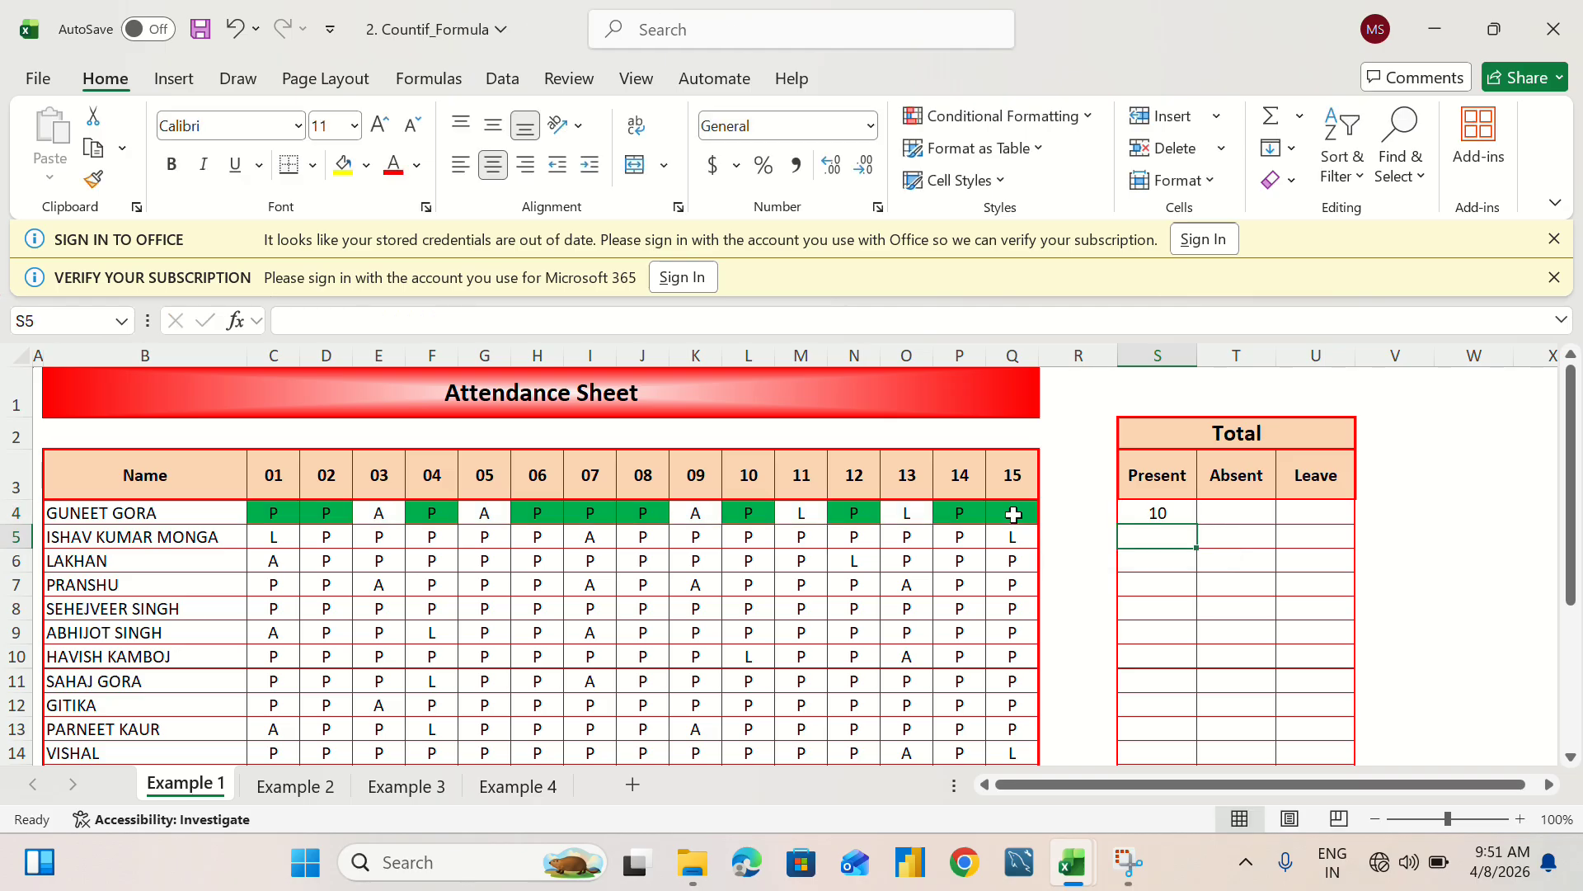
Enter =COUNTIF(C4:Q4,"A") in cell T4 to count the first student's Absent days.
{"action": "left_click", "coordinate": [1254, 504]}
{"action": "type", "text": "="}
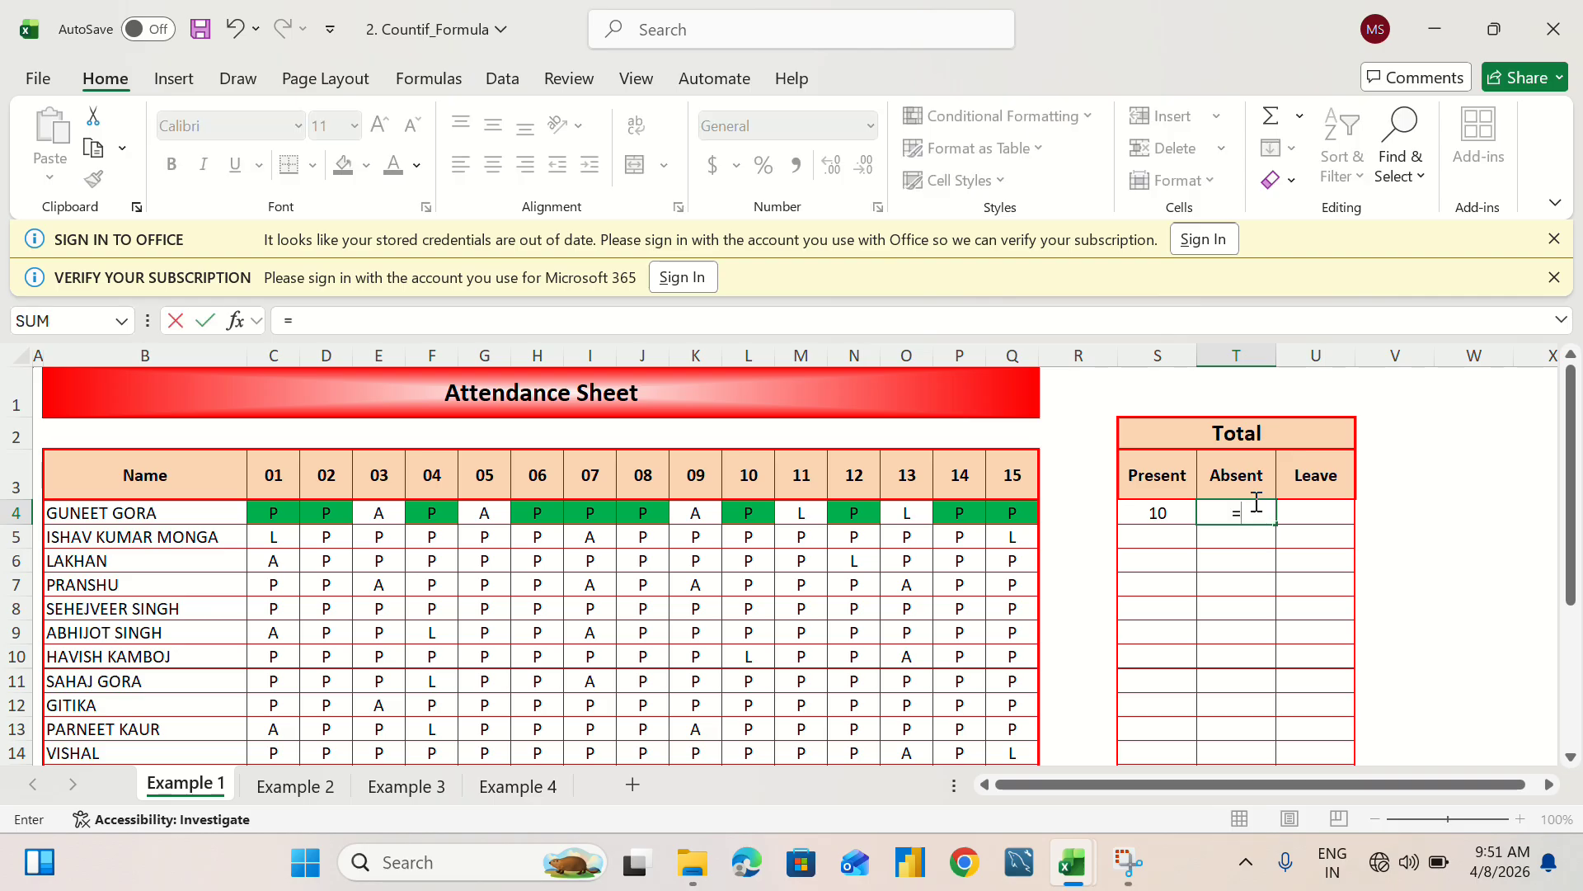
{"action": "type", "text": "counti"}
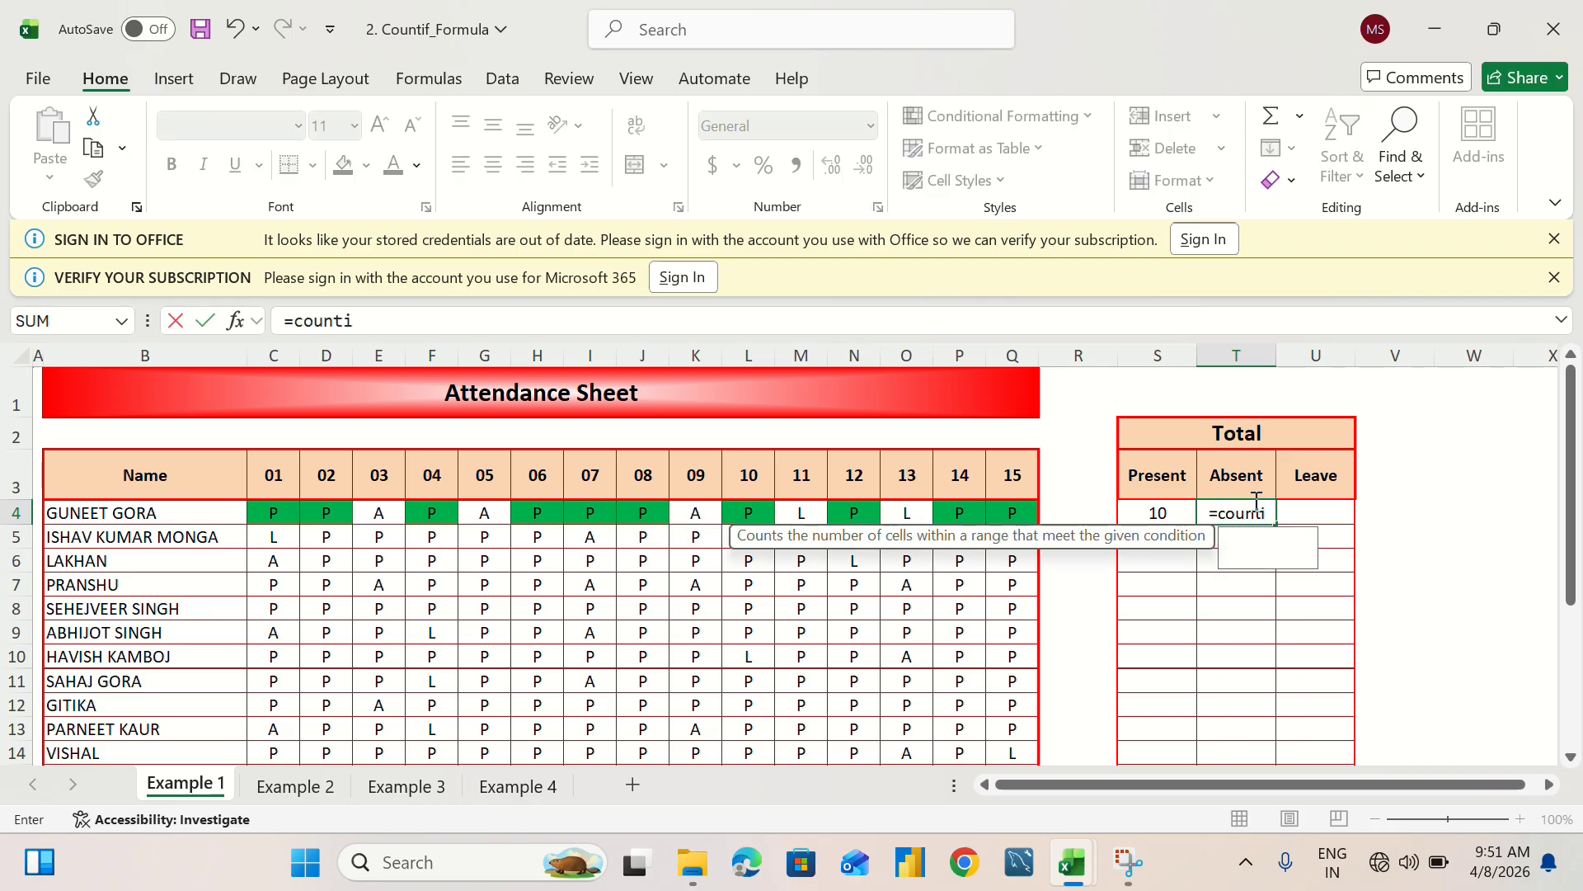
{"action": "key", "text": "Tab"}
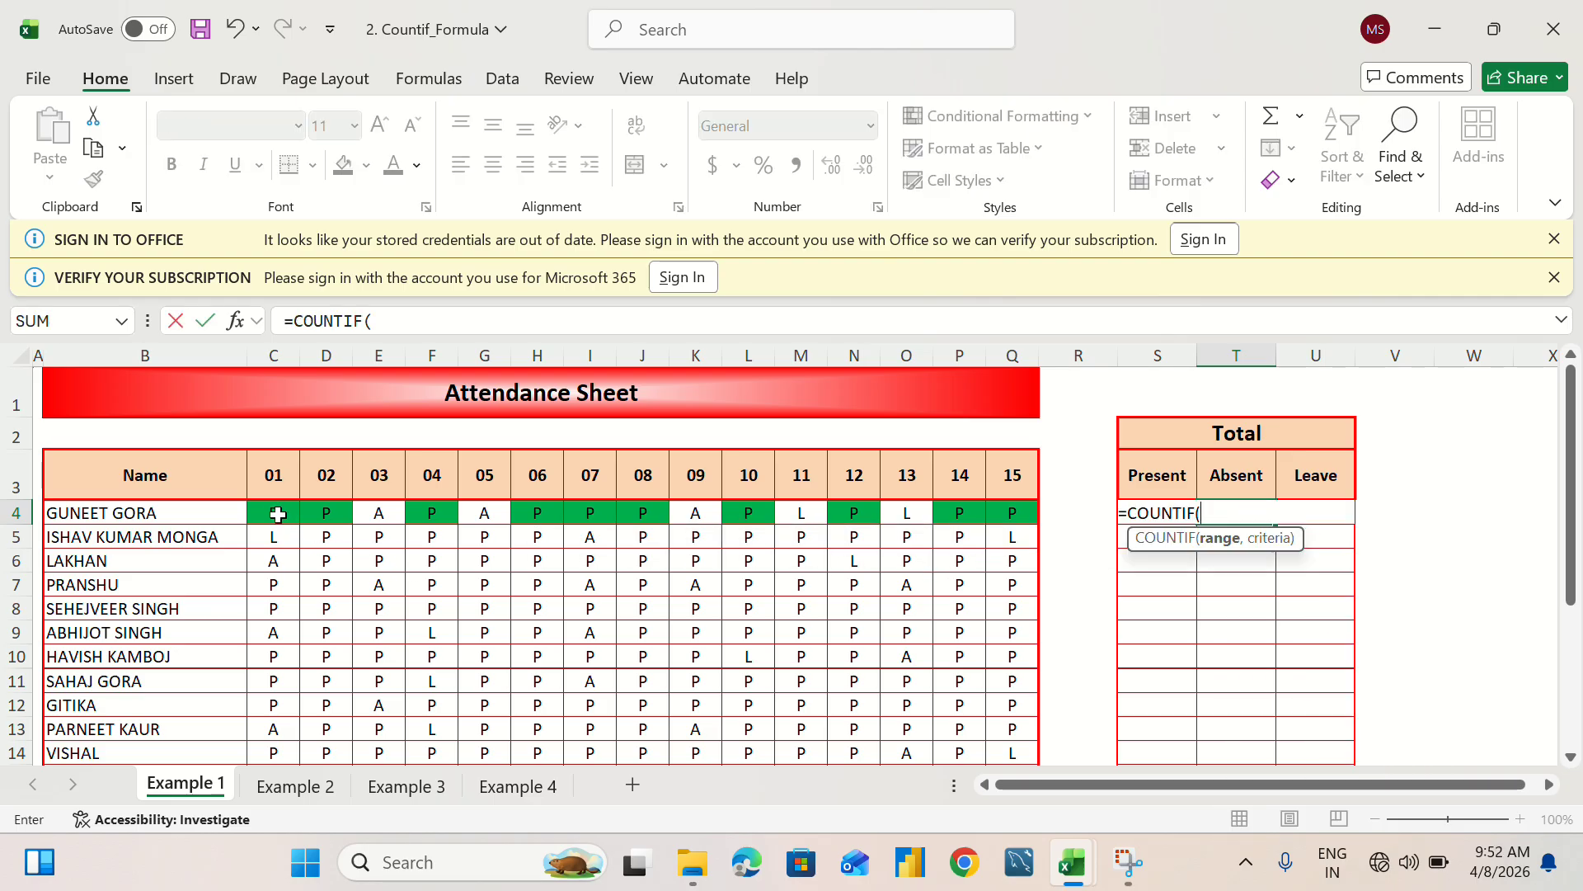
{"action": "left_click_drag", "start_coordinate": [273, 513], "coordinate": [1026, 511]}
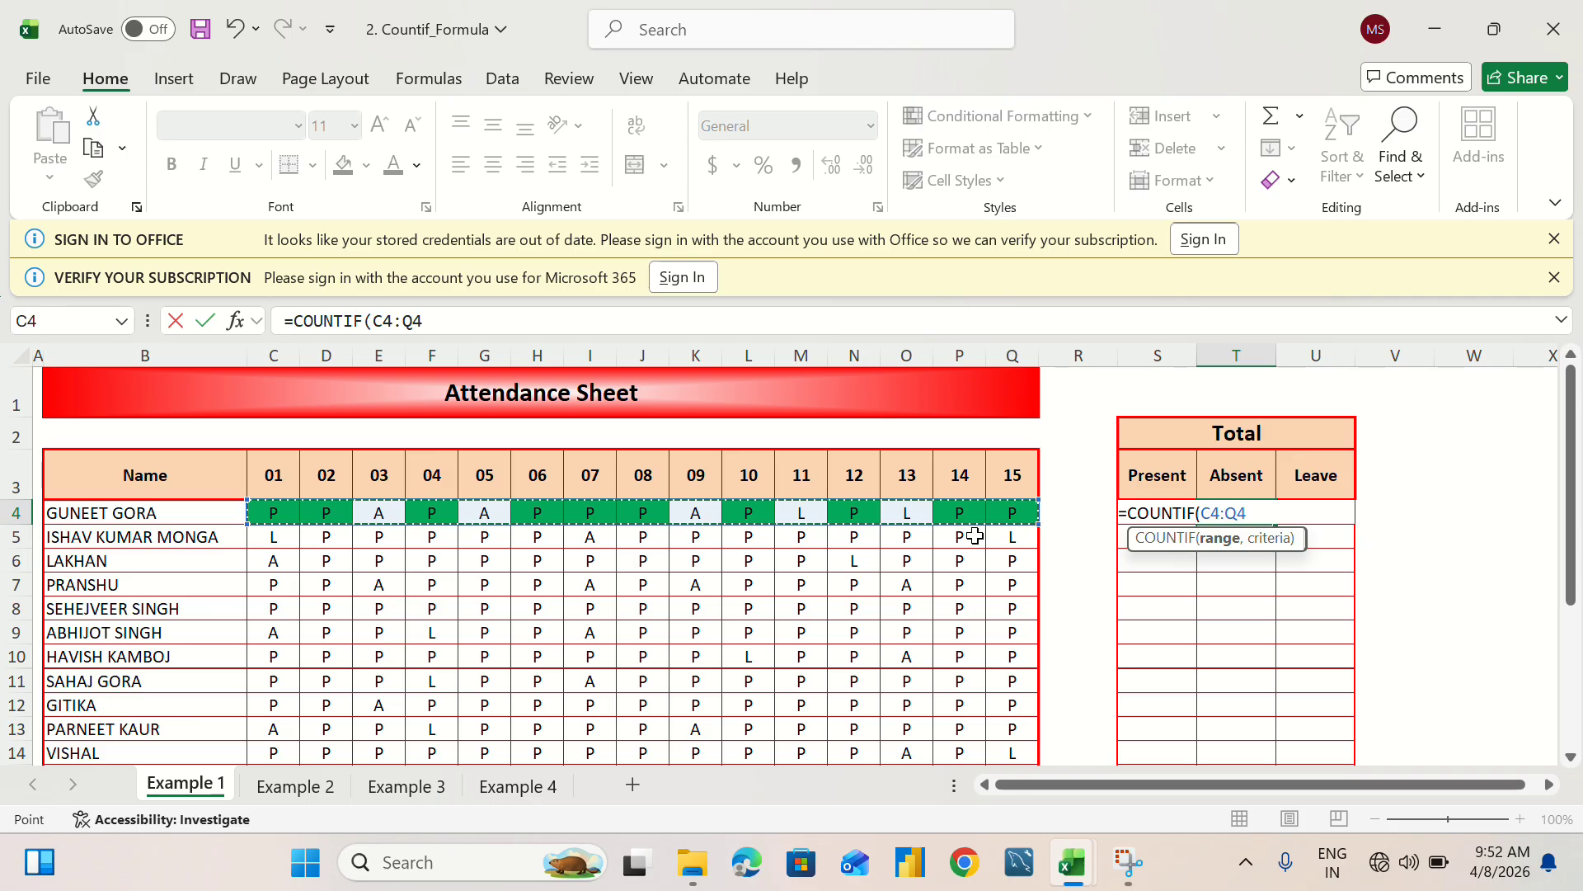
{"action": "type", "text": ","}
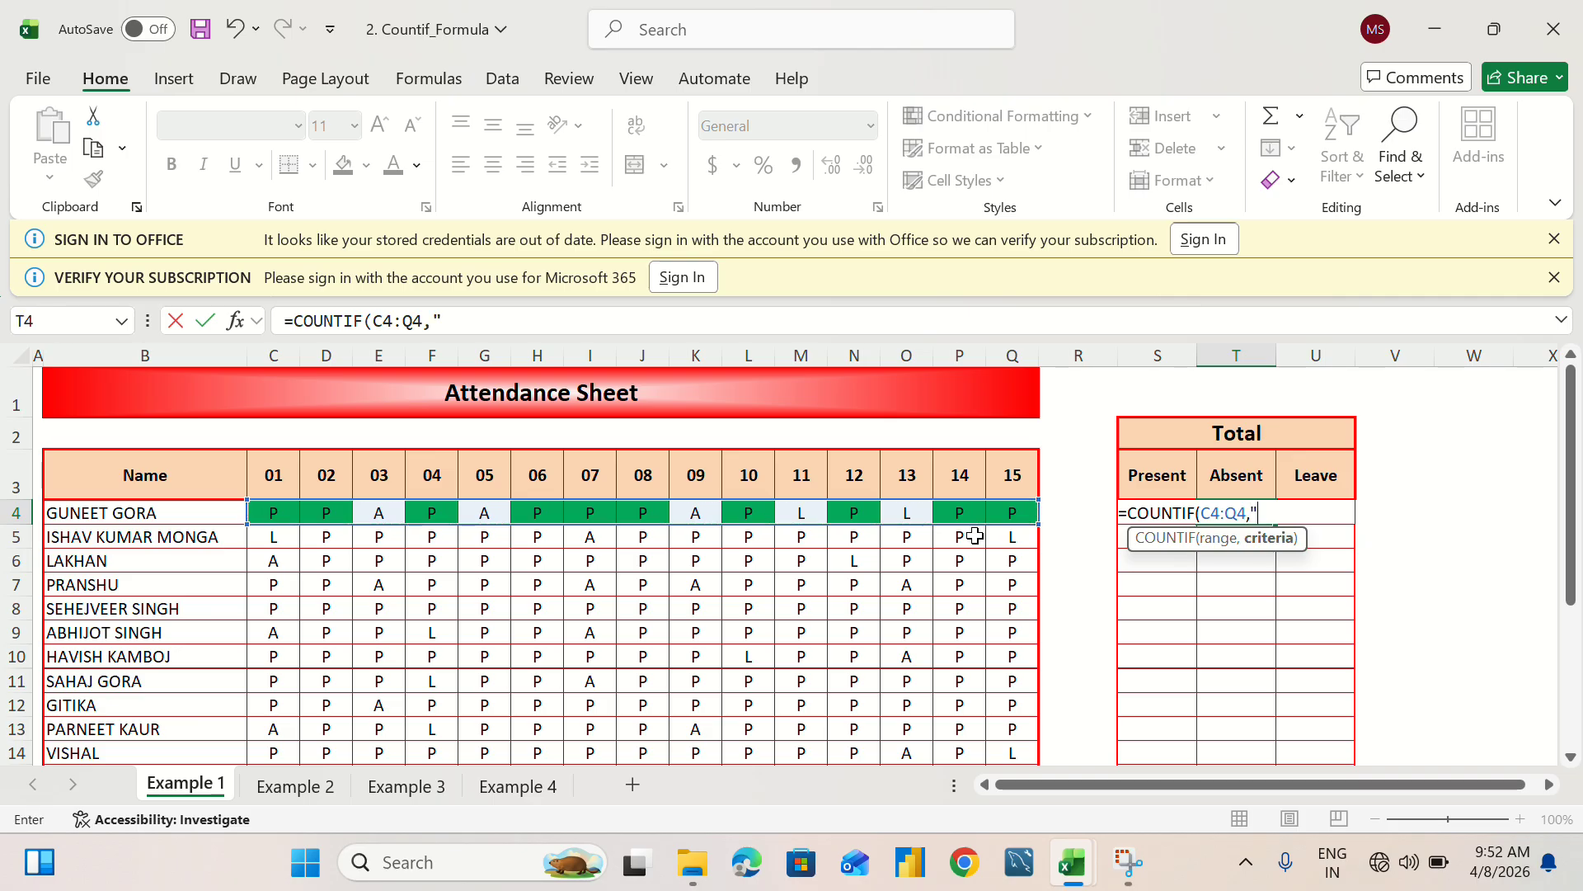
{"action": "type", "text": "\"A\")"}
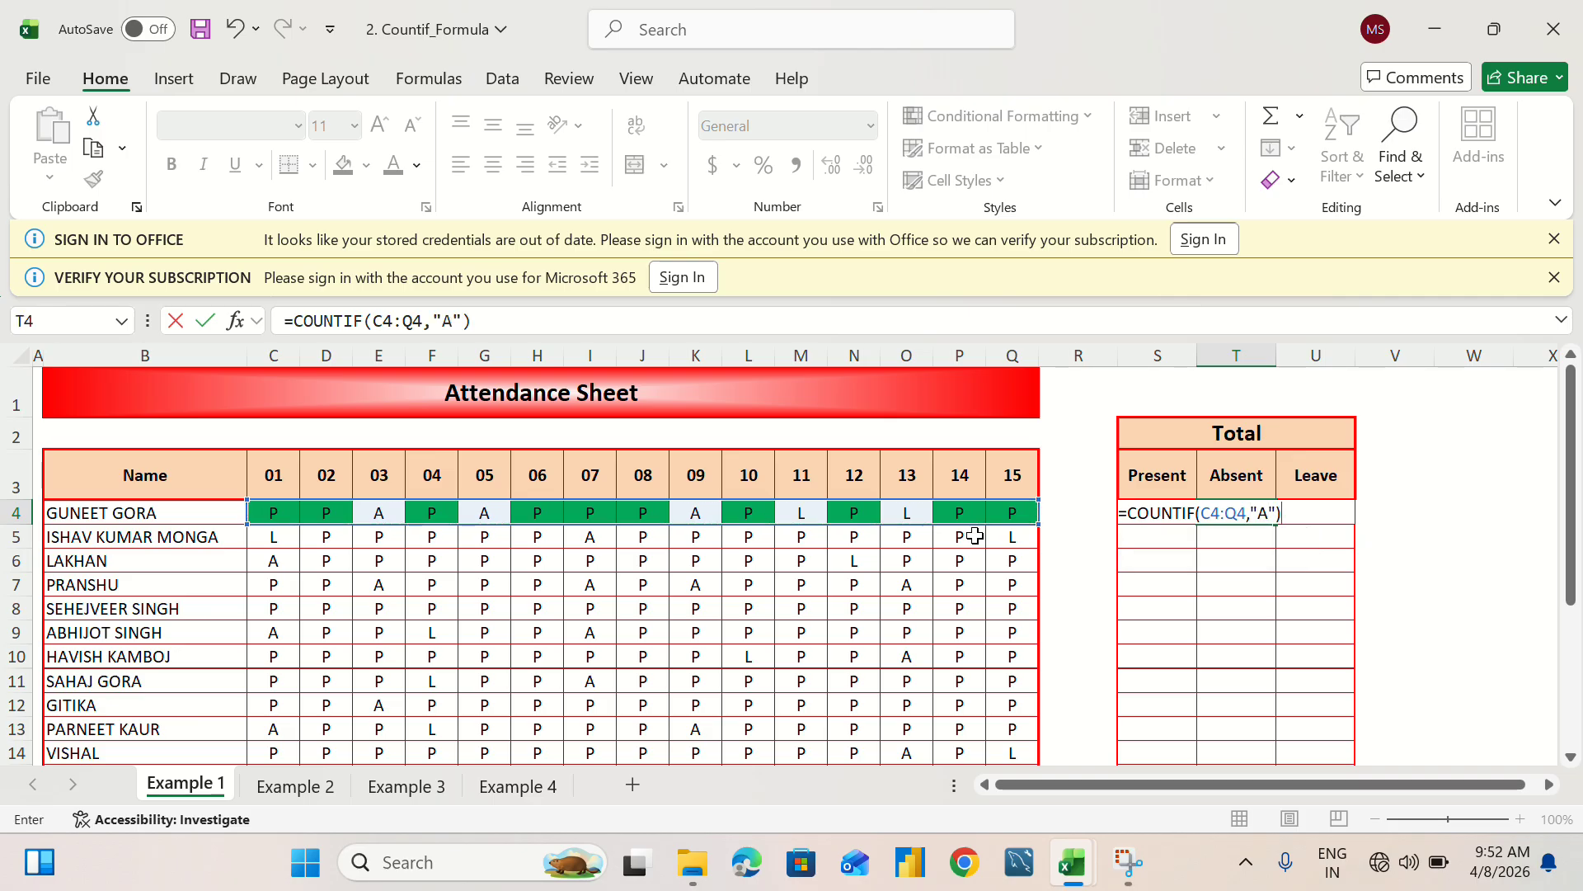
{"action": "key", "text": "Return"}
Begin a COUNTIF formula in cell U4 under Leave, leaving it open for its range.
{"action": "double_click", "coordinate": [1308, 513]}
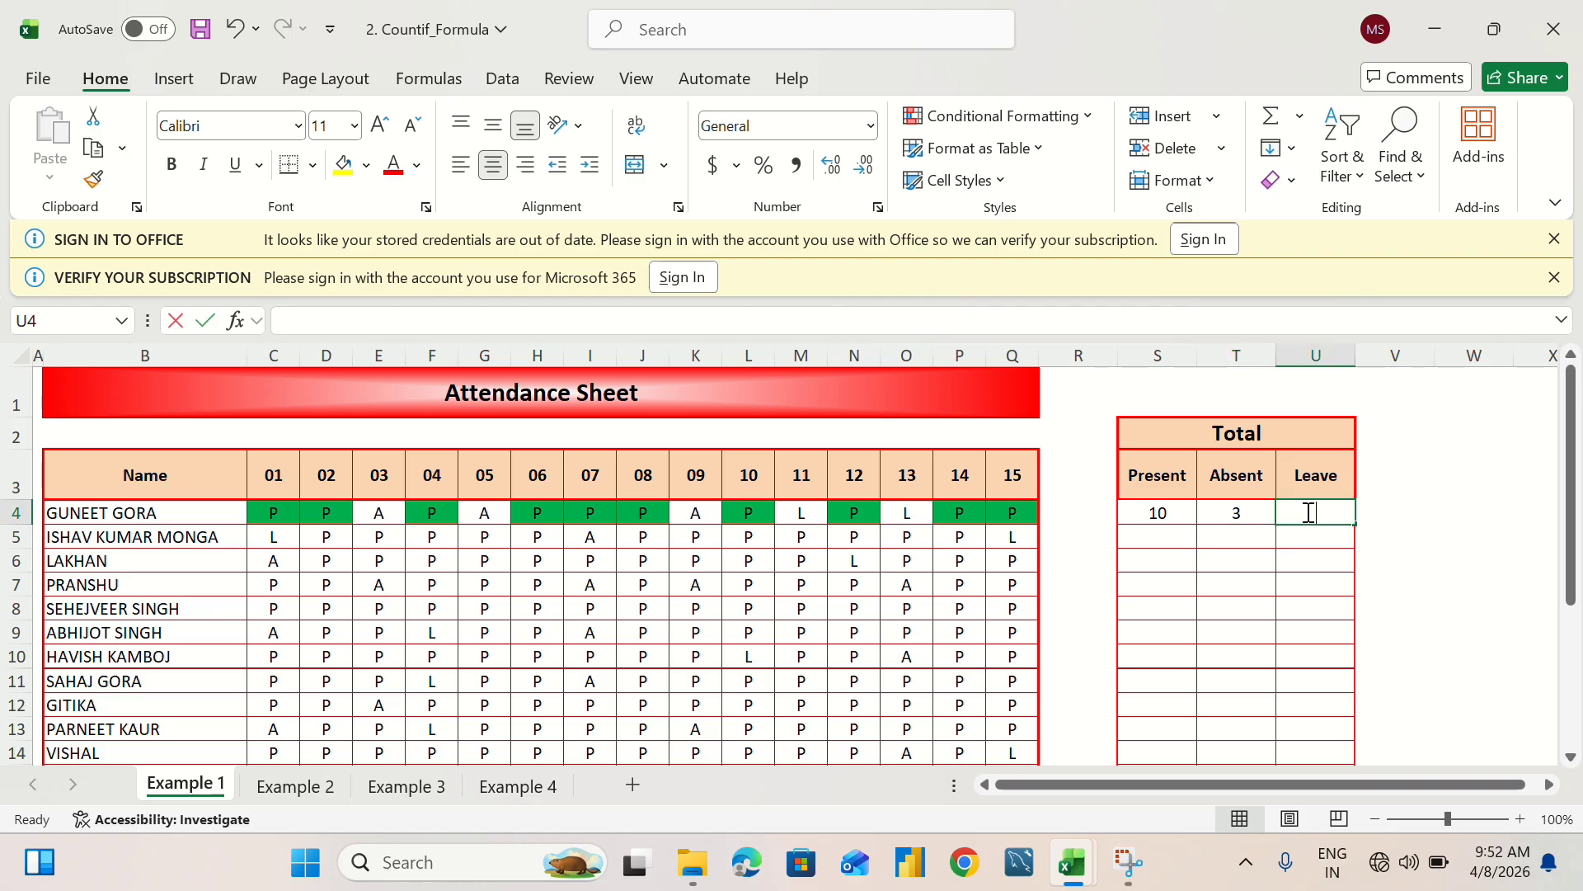
{"action": "type", "text": "=c"}
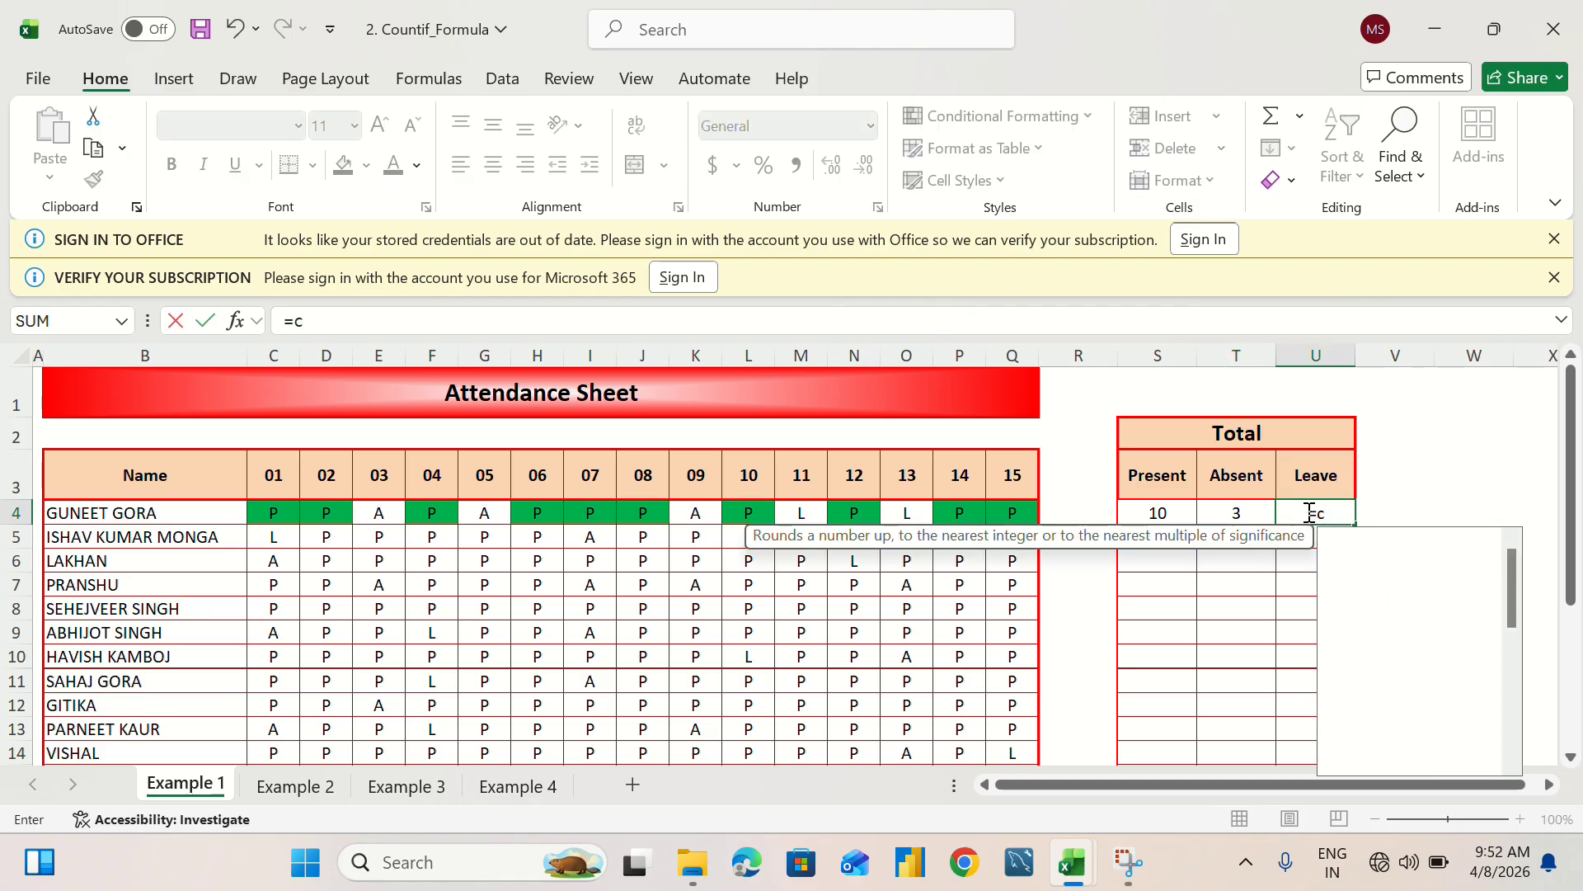
{"action": "type", "text": "ountif"}
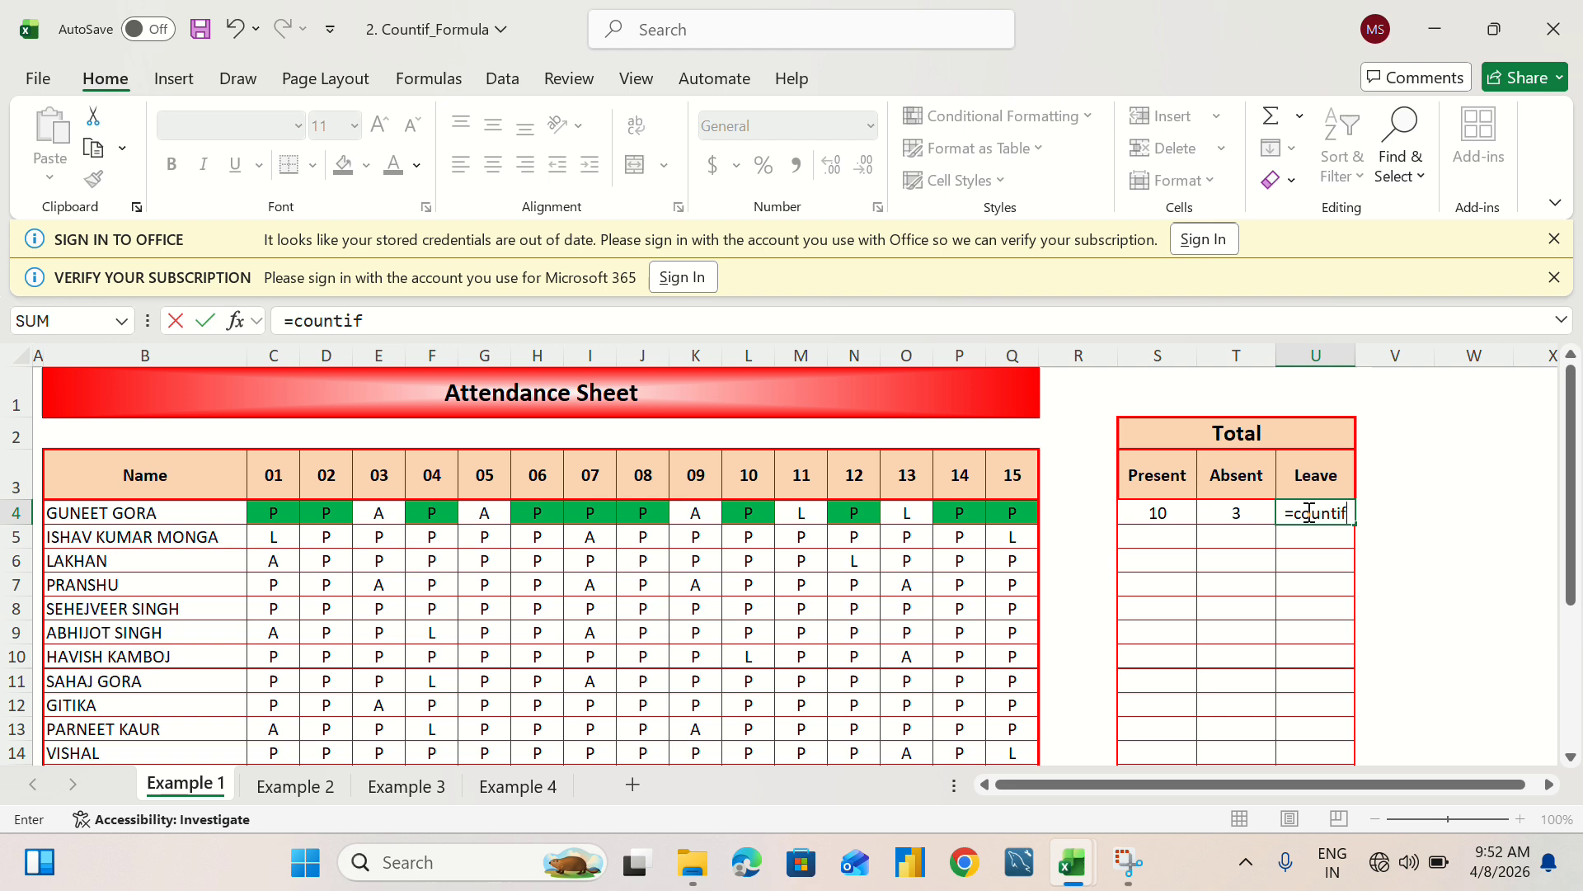
{"action": "key", "text": "Tab"}
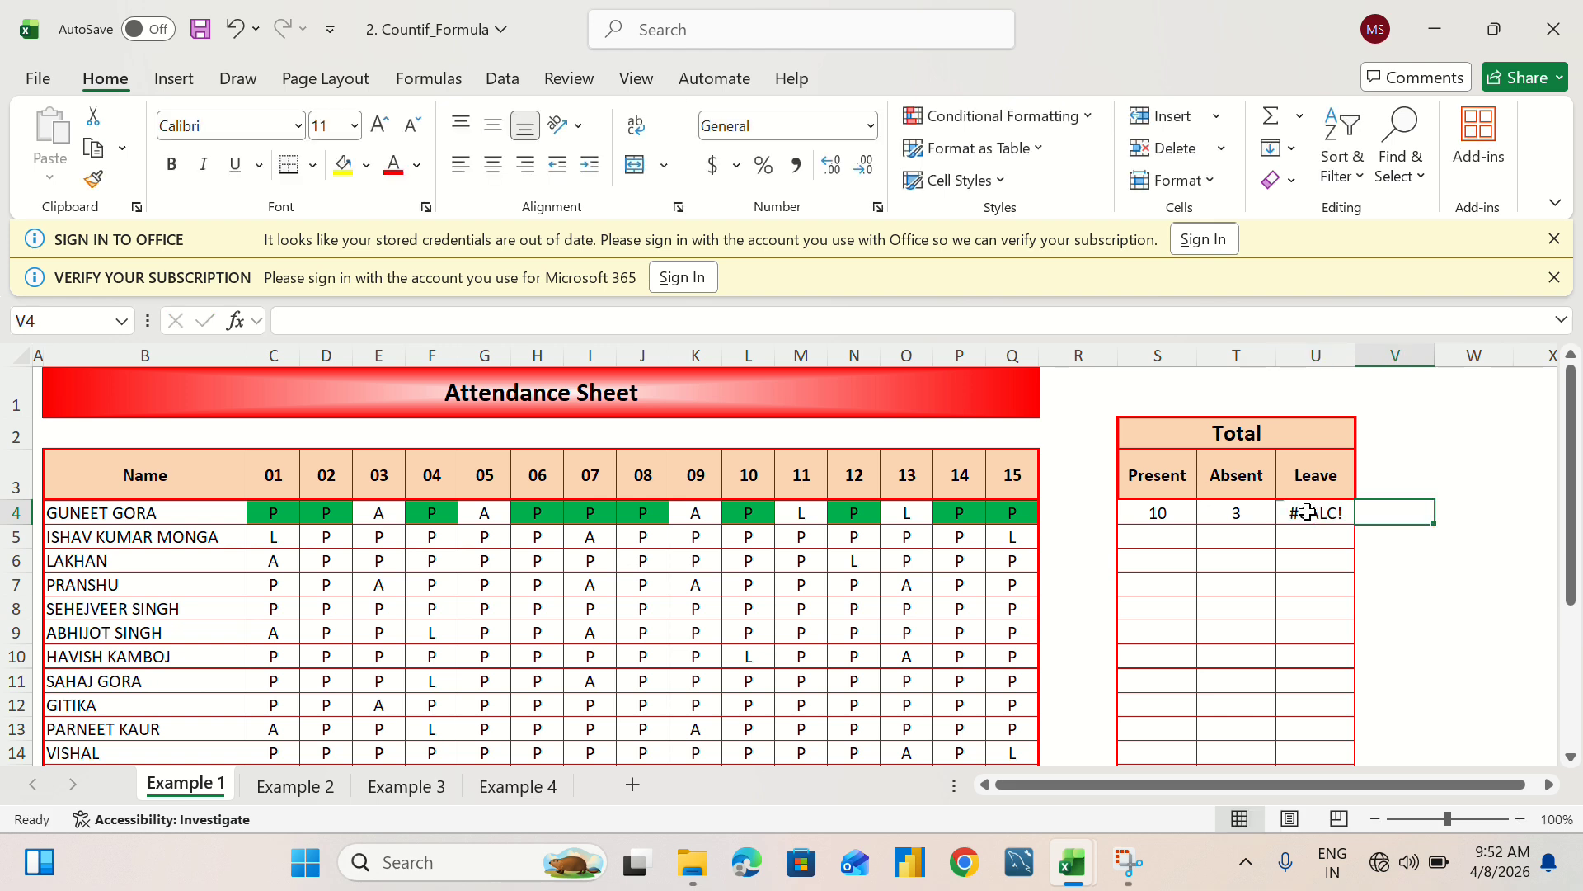
{"action": "left_click", "coordinate": [1308, 512]}
{"action": "double_click", "coordinate": [1309, 512]}
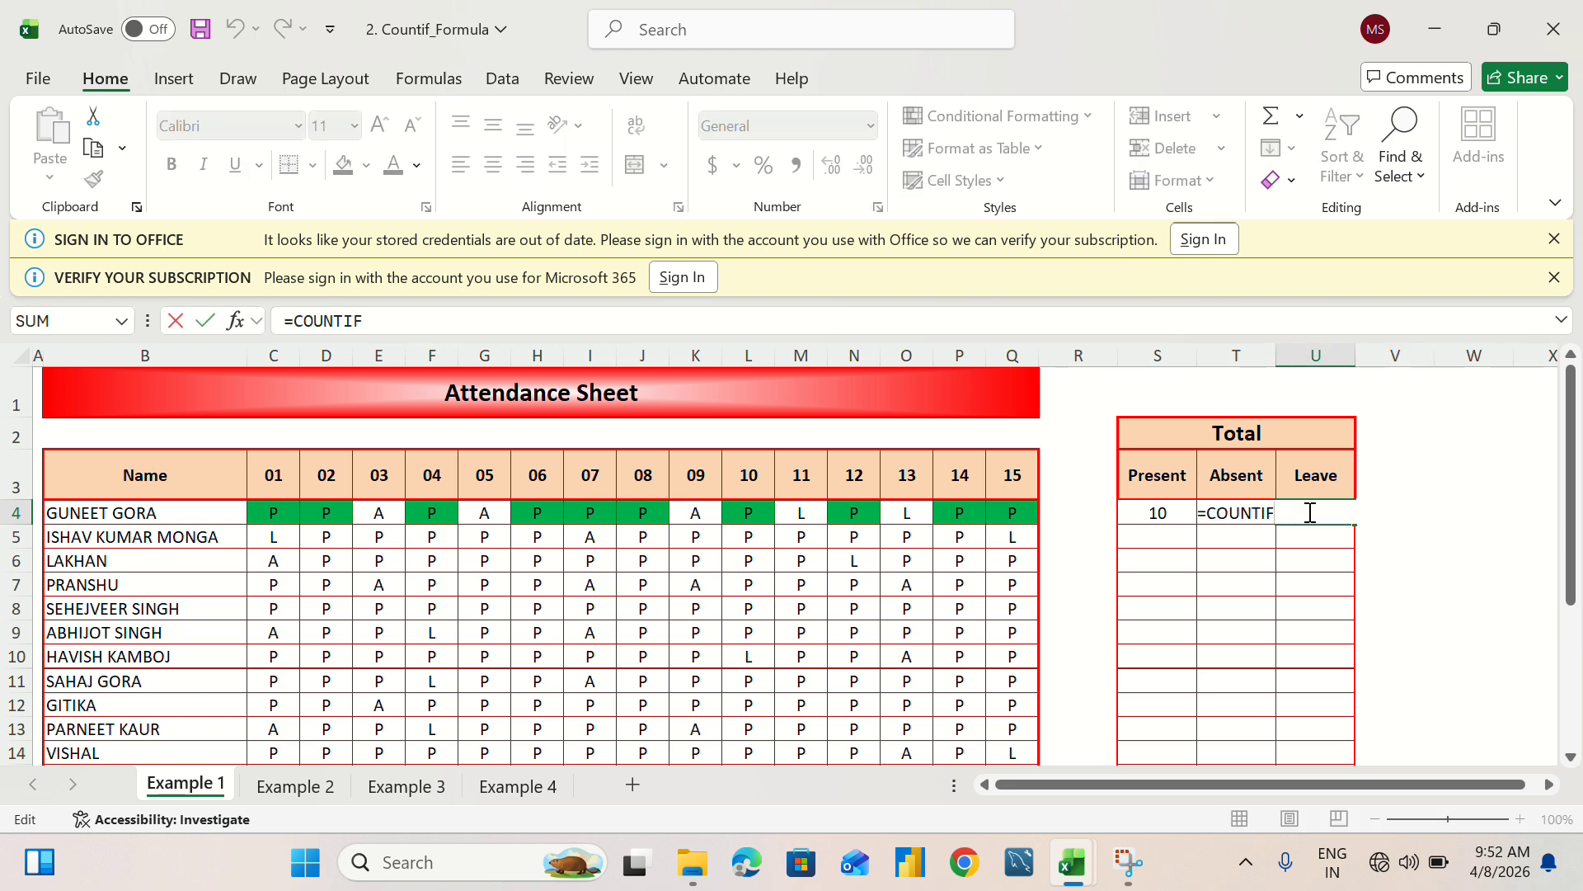
{"action": "key", "text": "BackSpace"}
{"action": "key", "text": "Tab"}
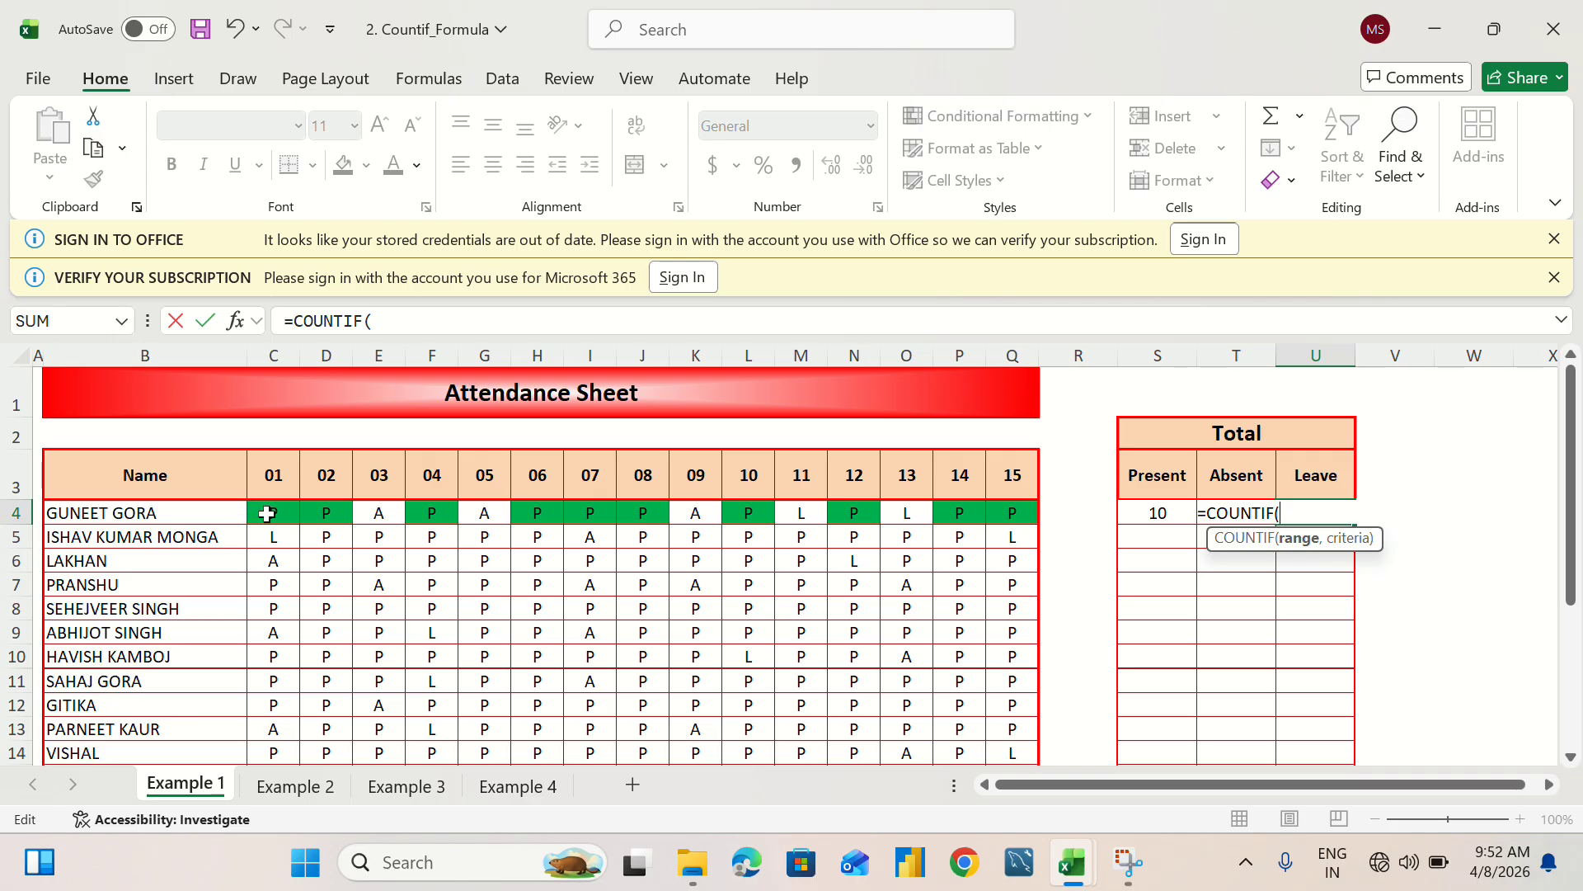
Complete the COUNTIF formula in U4 with range C4:Q4 and criterion "L", and enter it.
{"action": "left_click_drag", "start_coordinate": [265, 510], "coordinate": [1021, 517]}
{"action": "type", "text": ","}
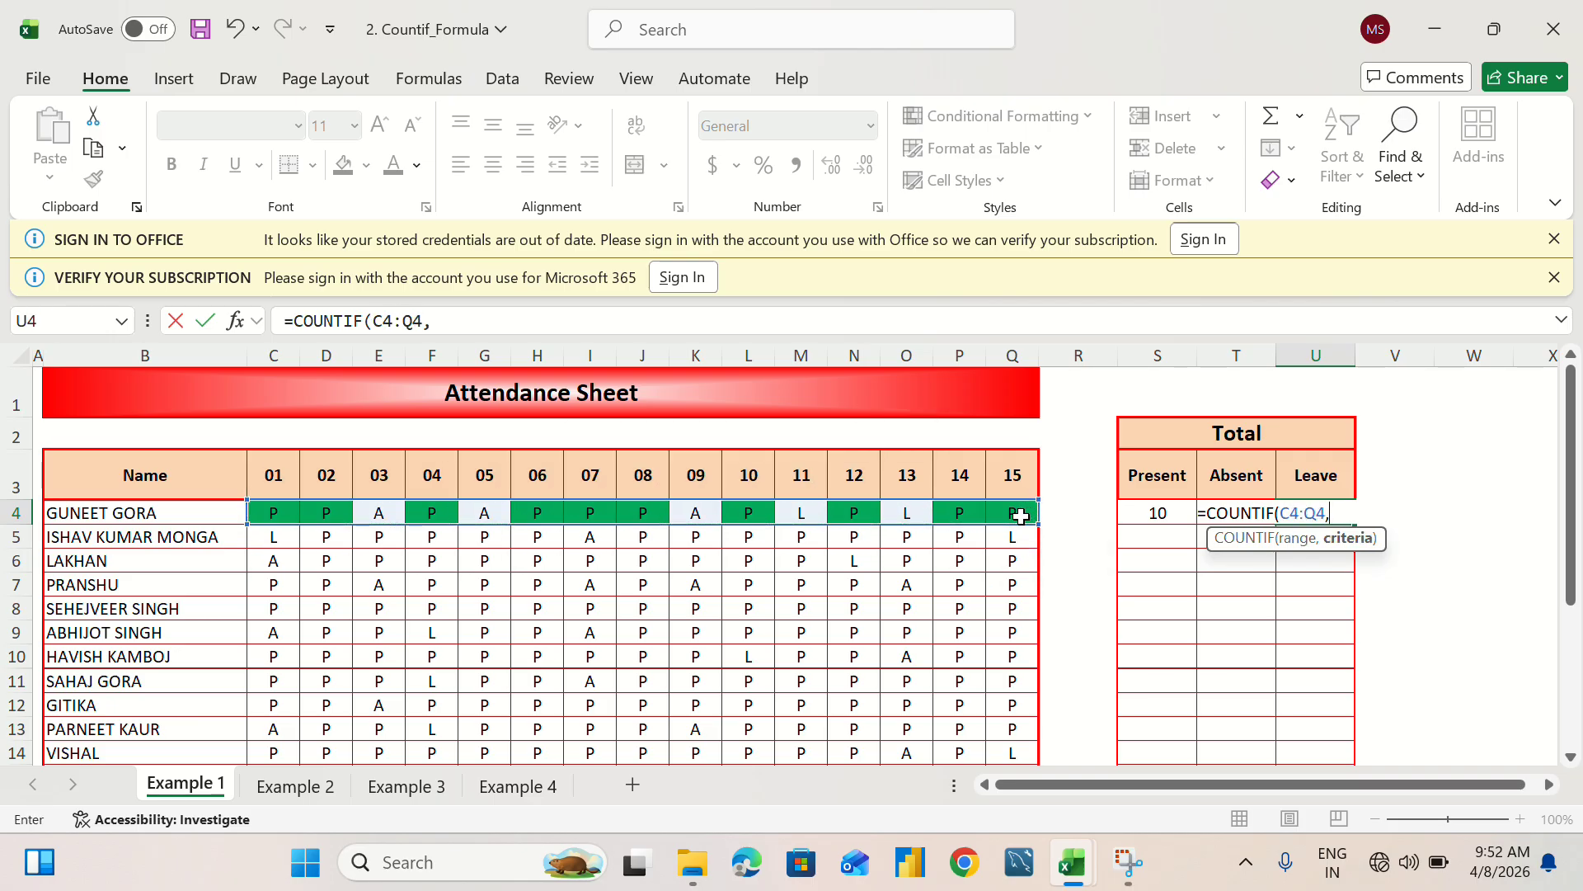
{"action": "type", "text": "\""}
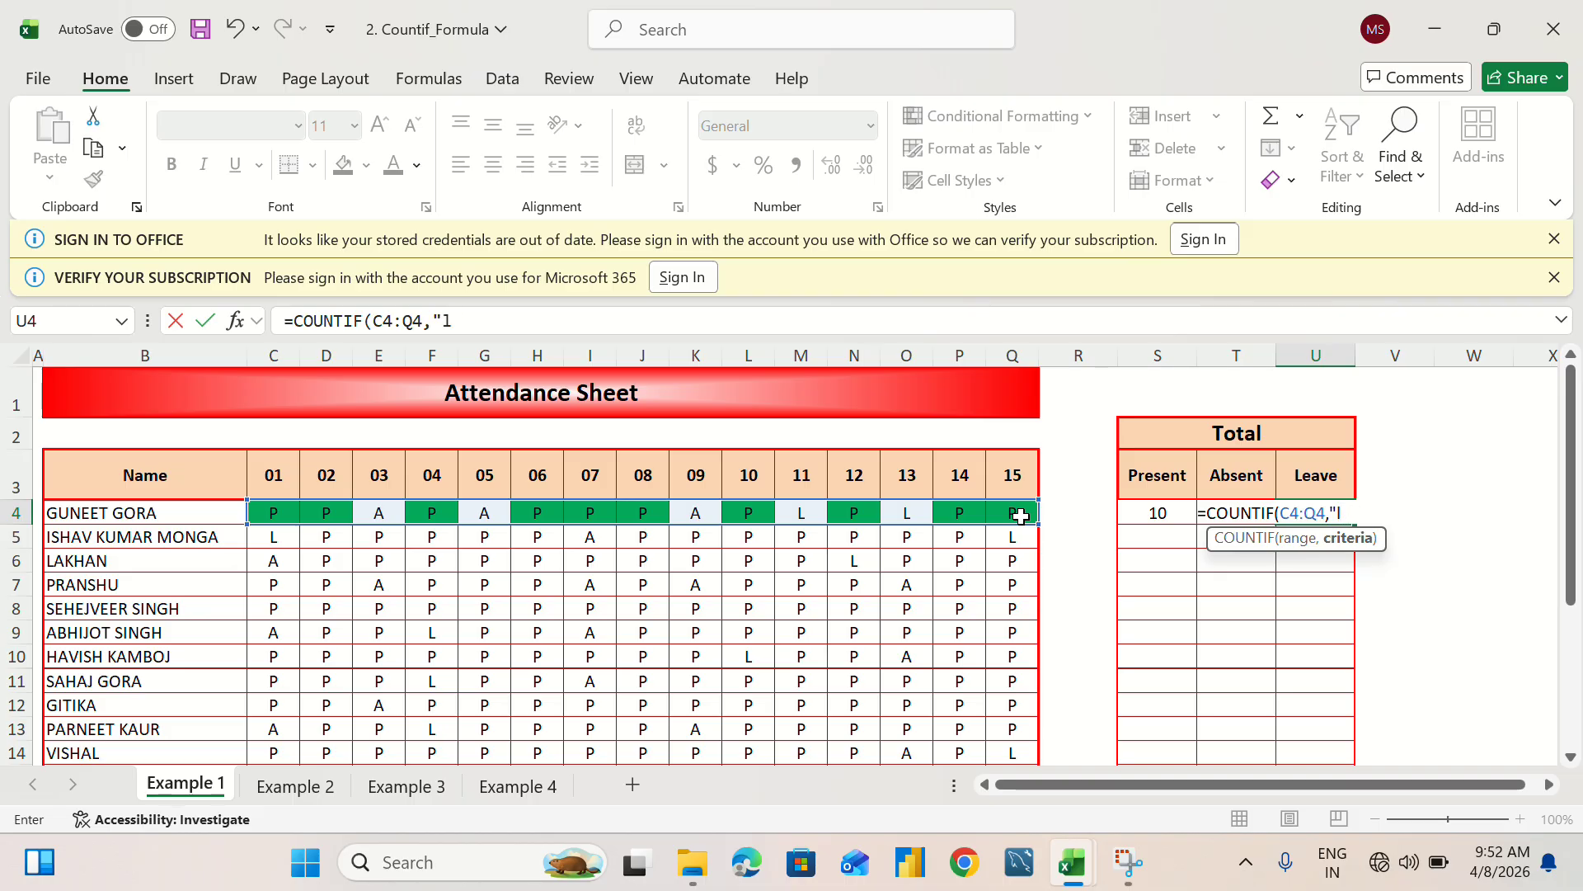
{"action": "type", "text": "L\""}
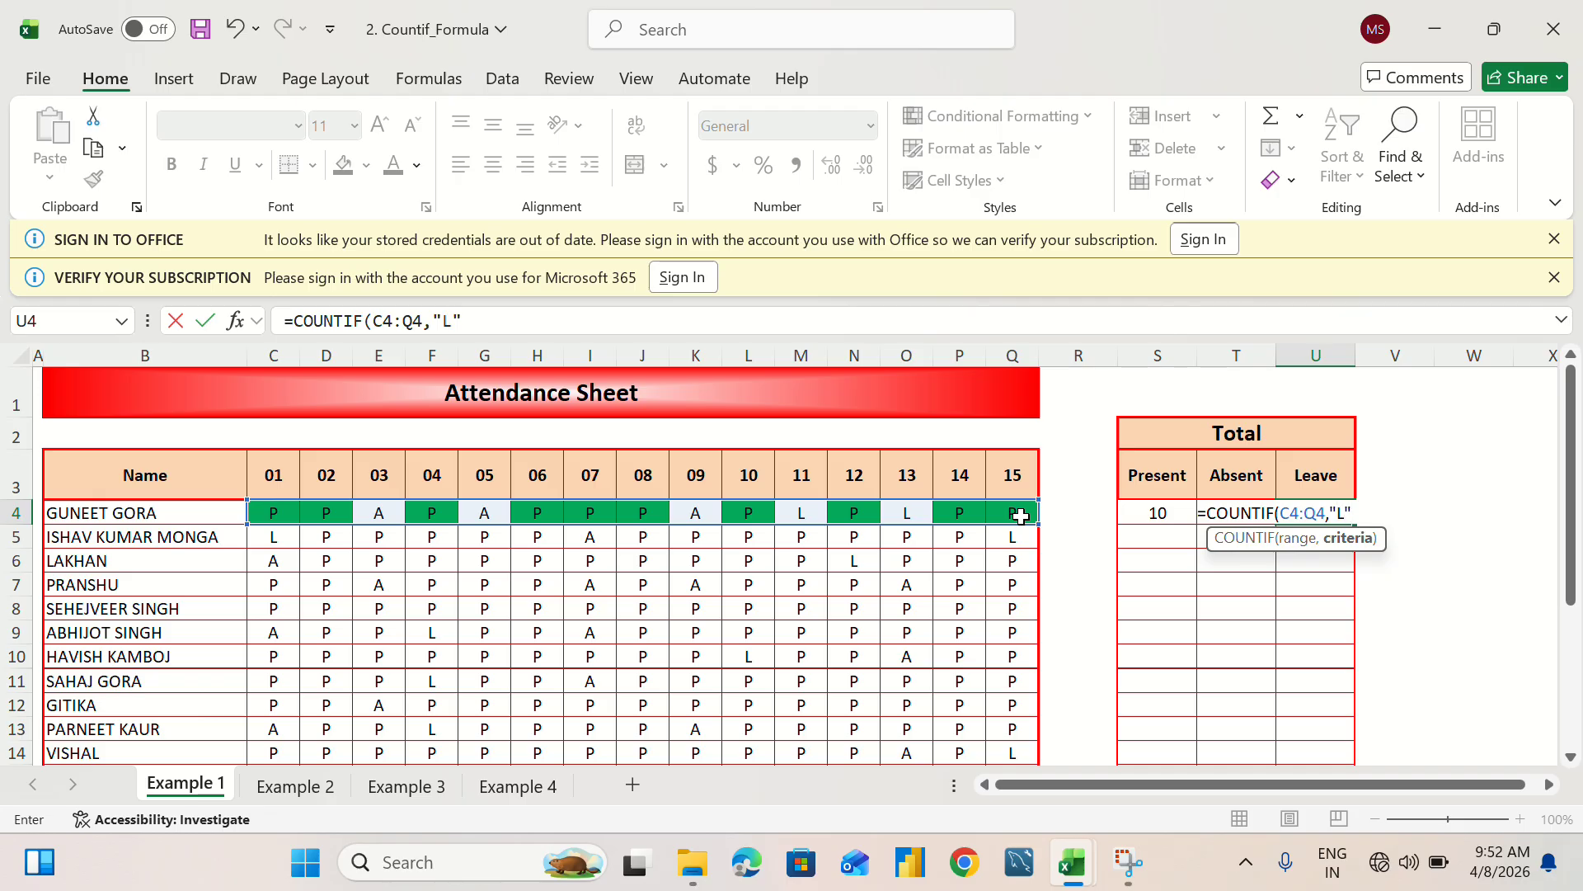
{"action": "type", "text": ")"}
{"action": "key", "text": "Return"}
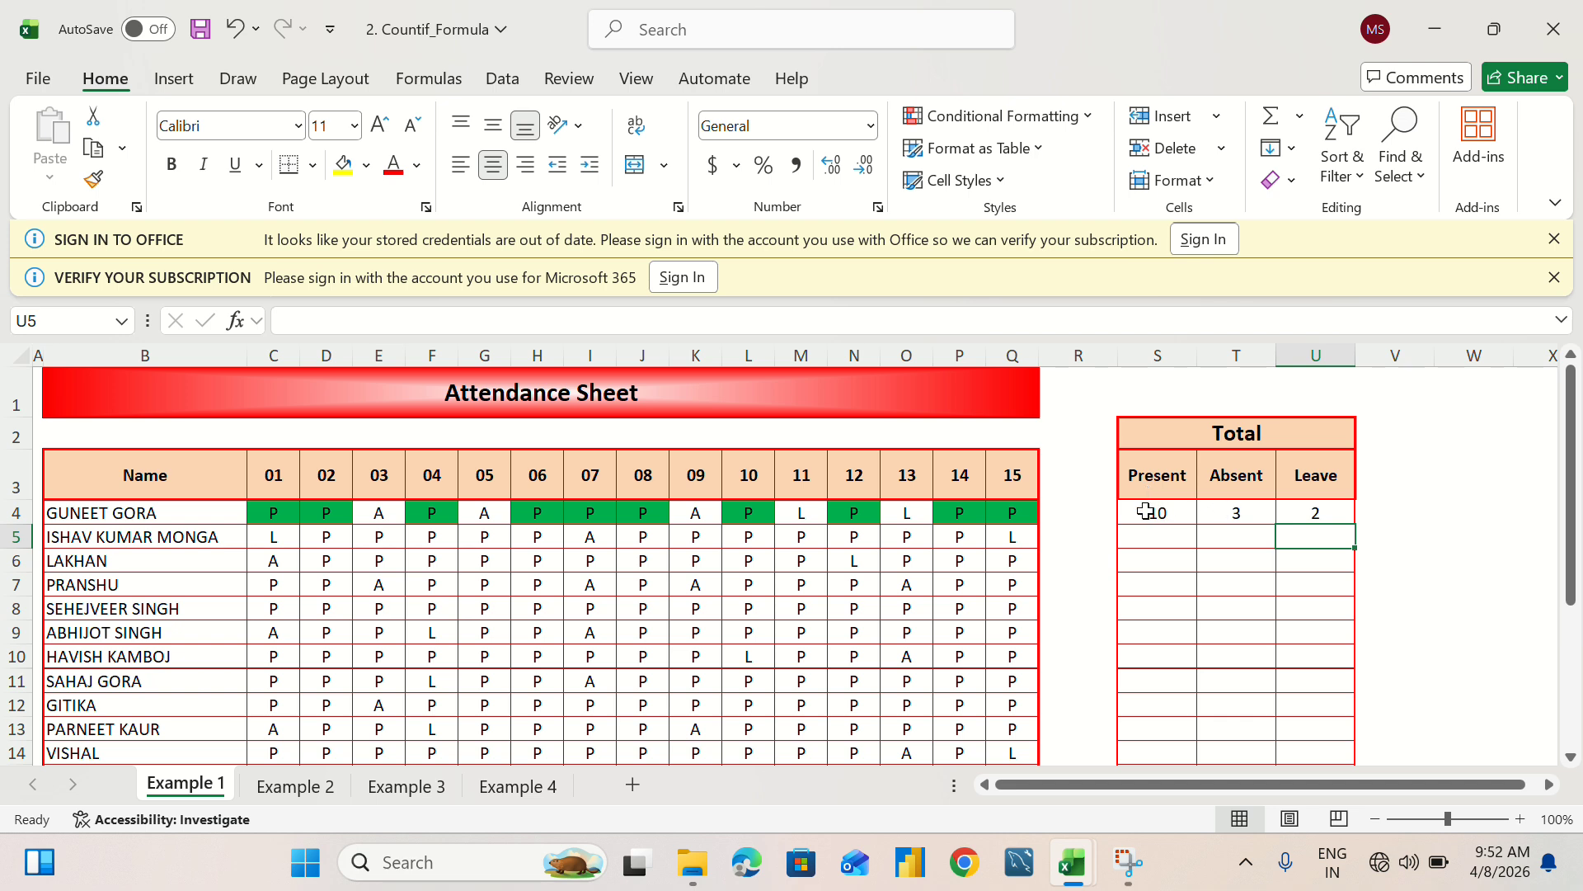
Fill the Present, Absent and Leave formulas in S4:U4 down to row 21 for all students.
{"action": "left_click_drag", "start_coordinate": [1146, 511], "coordinate": [1305, 524]}
{"action": "key", "text": "ctrl+d"}
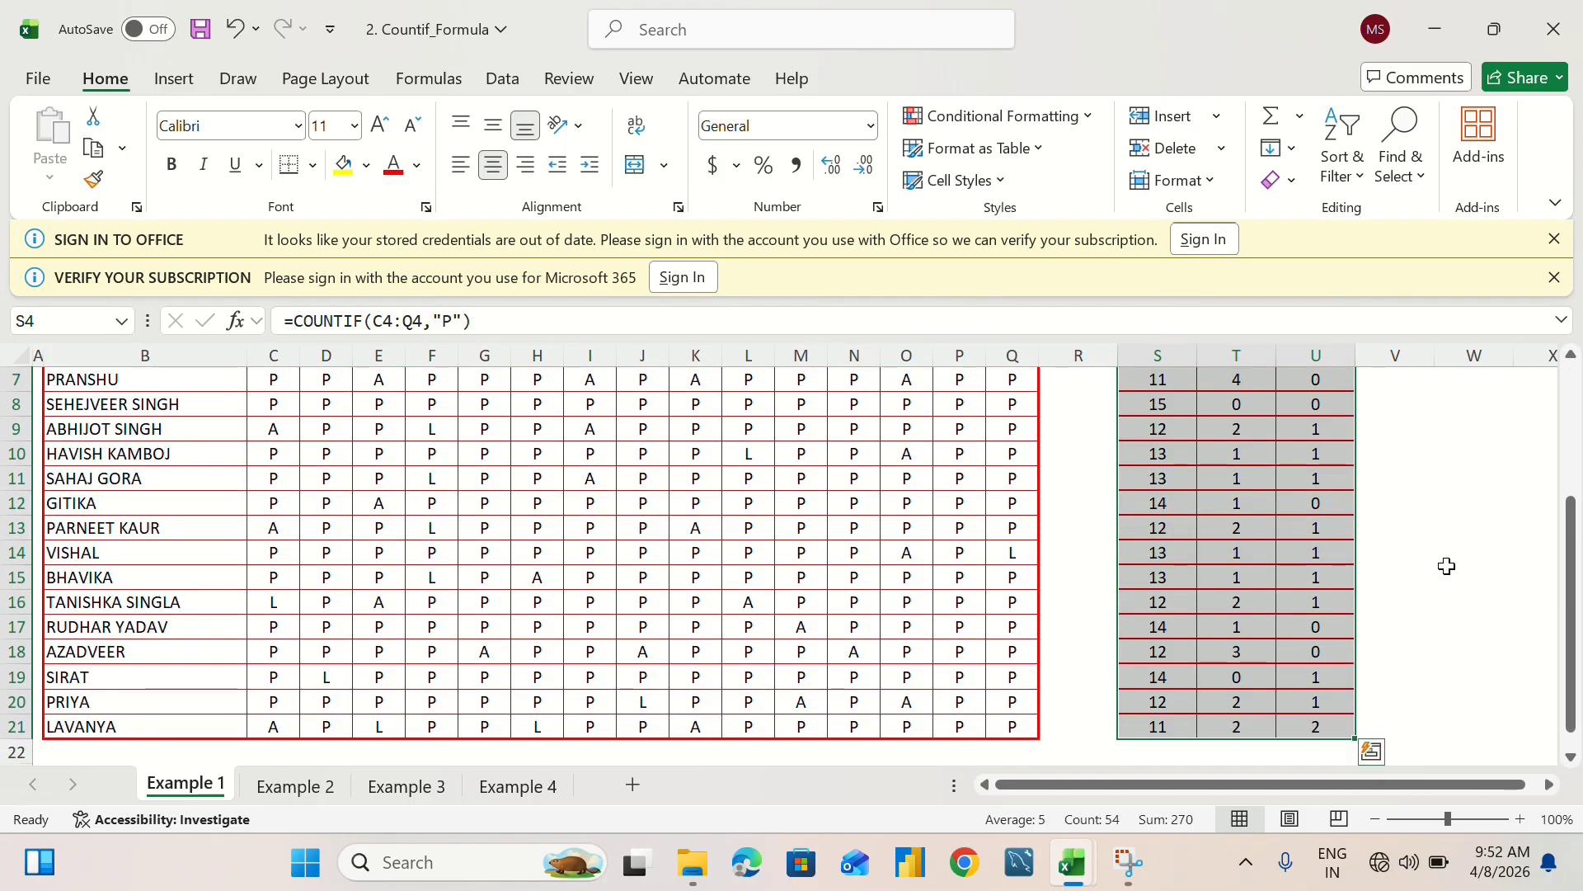
{"action": "left_click", "coordinate": [1392, 558]}
{"action": "scroll", "coordinate": [1198, 506], "scroll_direction": "up", "scroll_amount": 2}
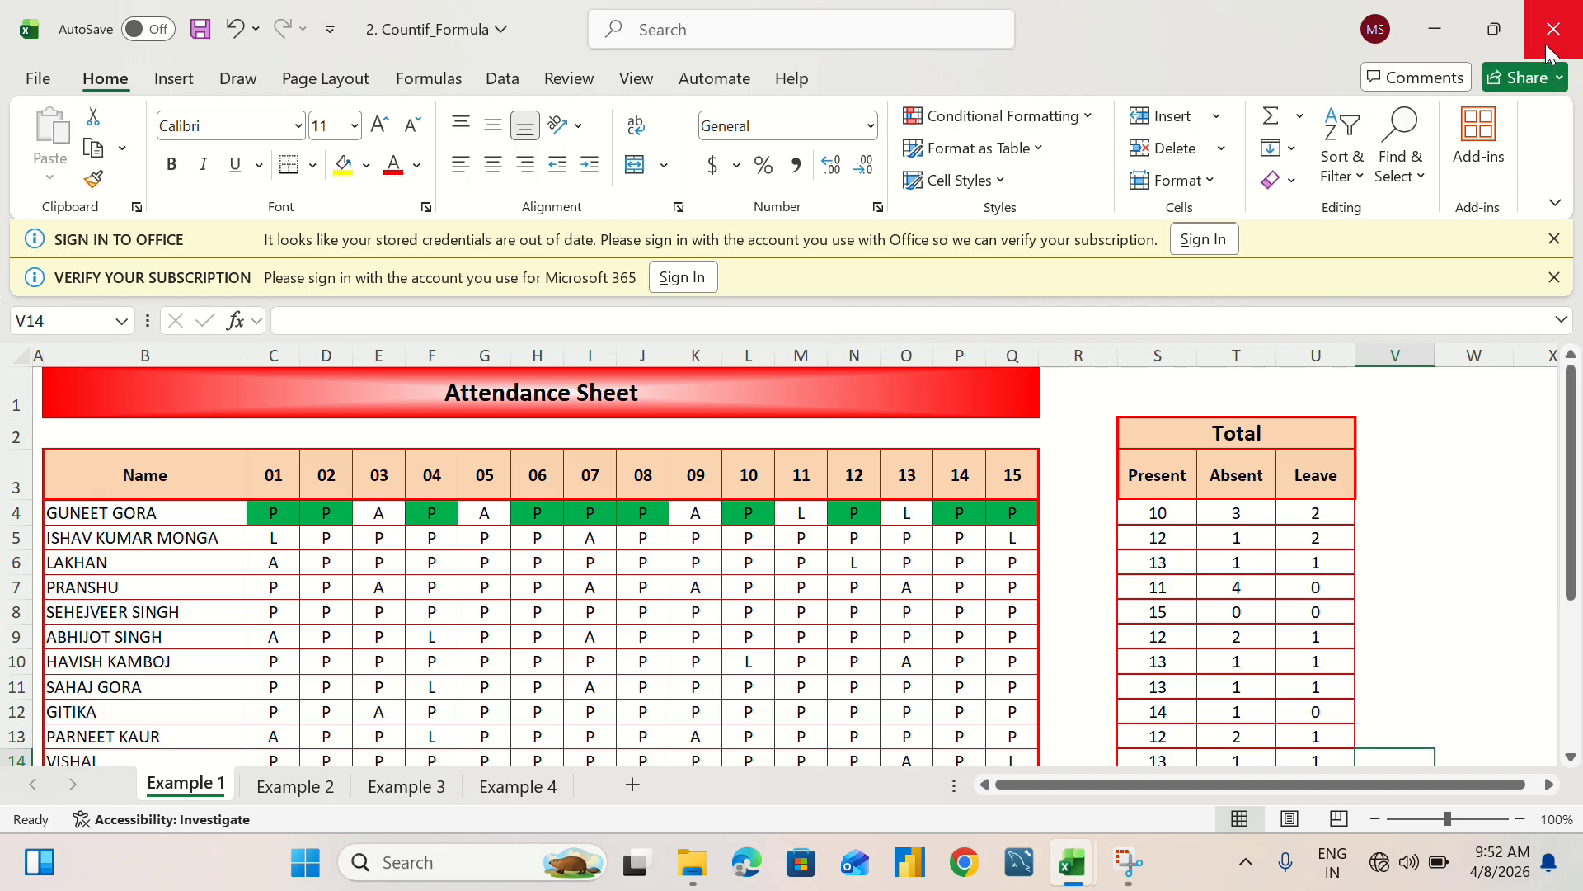
Close the 2. Countif_Formula workbook and look over the sales table on the Practice Data sheet of the Aggregate Functions workbook.
{"action": "left_click", "coordinate": [1568, 14]}
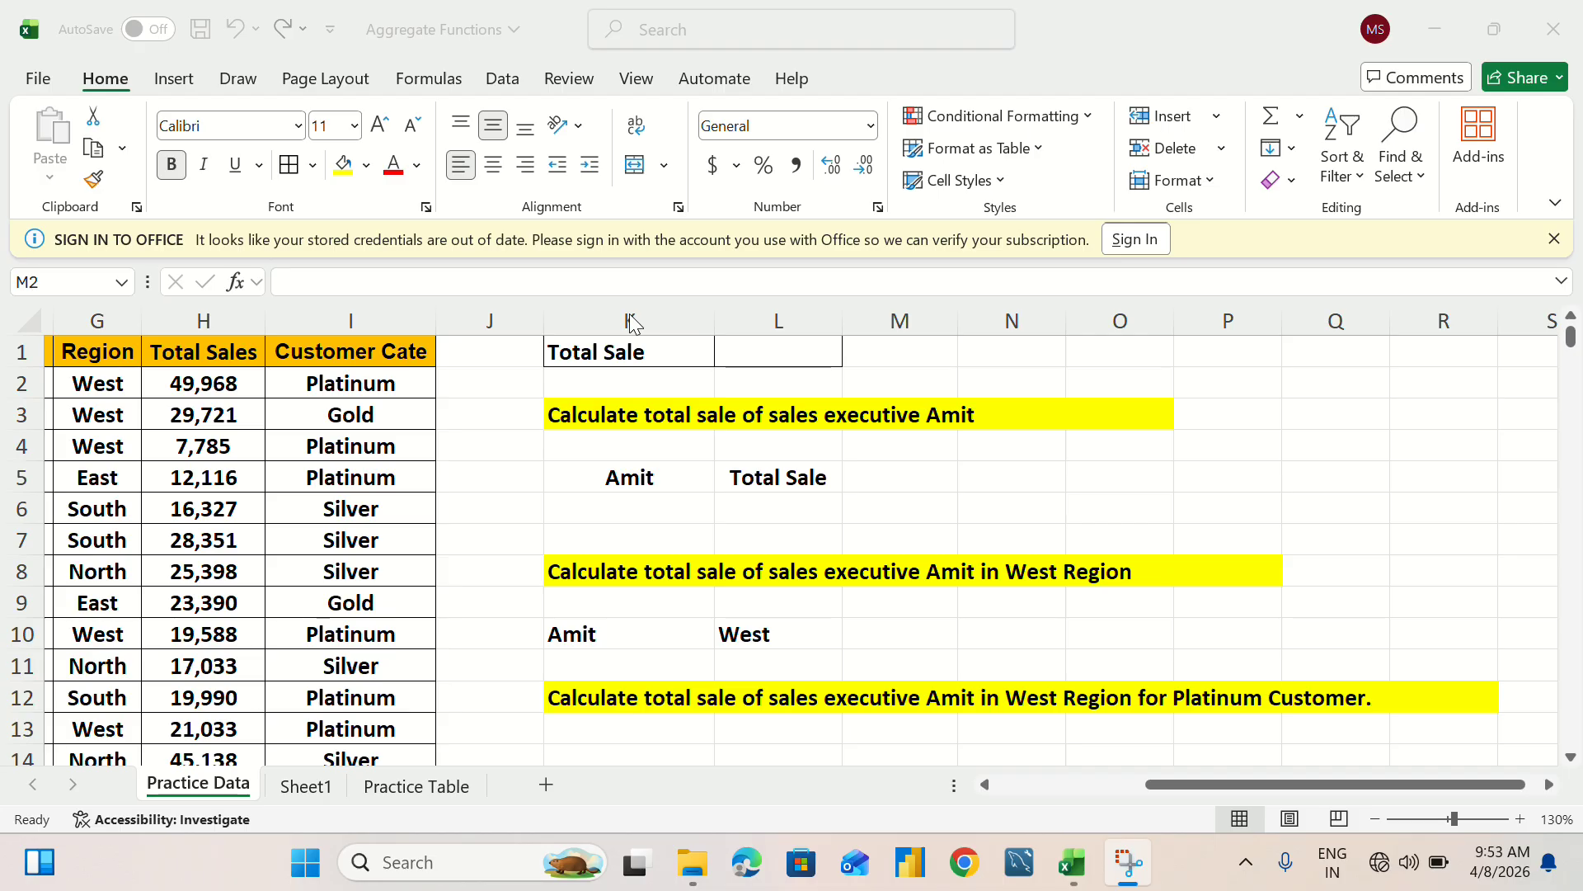
{"action": "left_click", "coordinate": [1236, 782]}
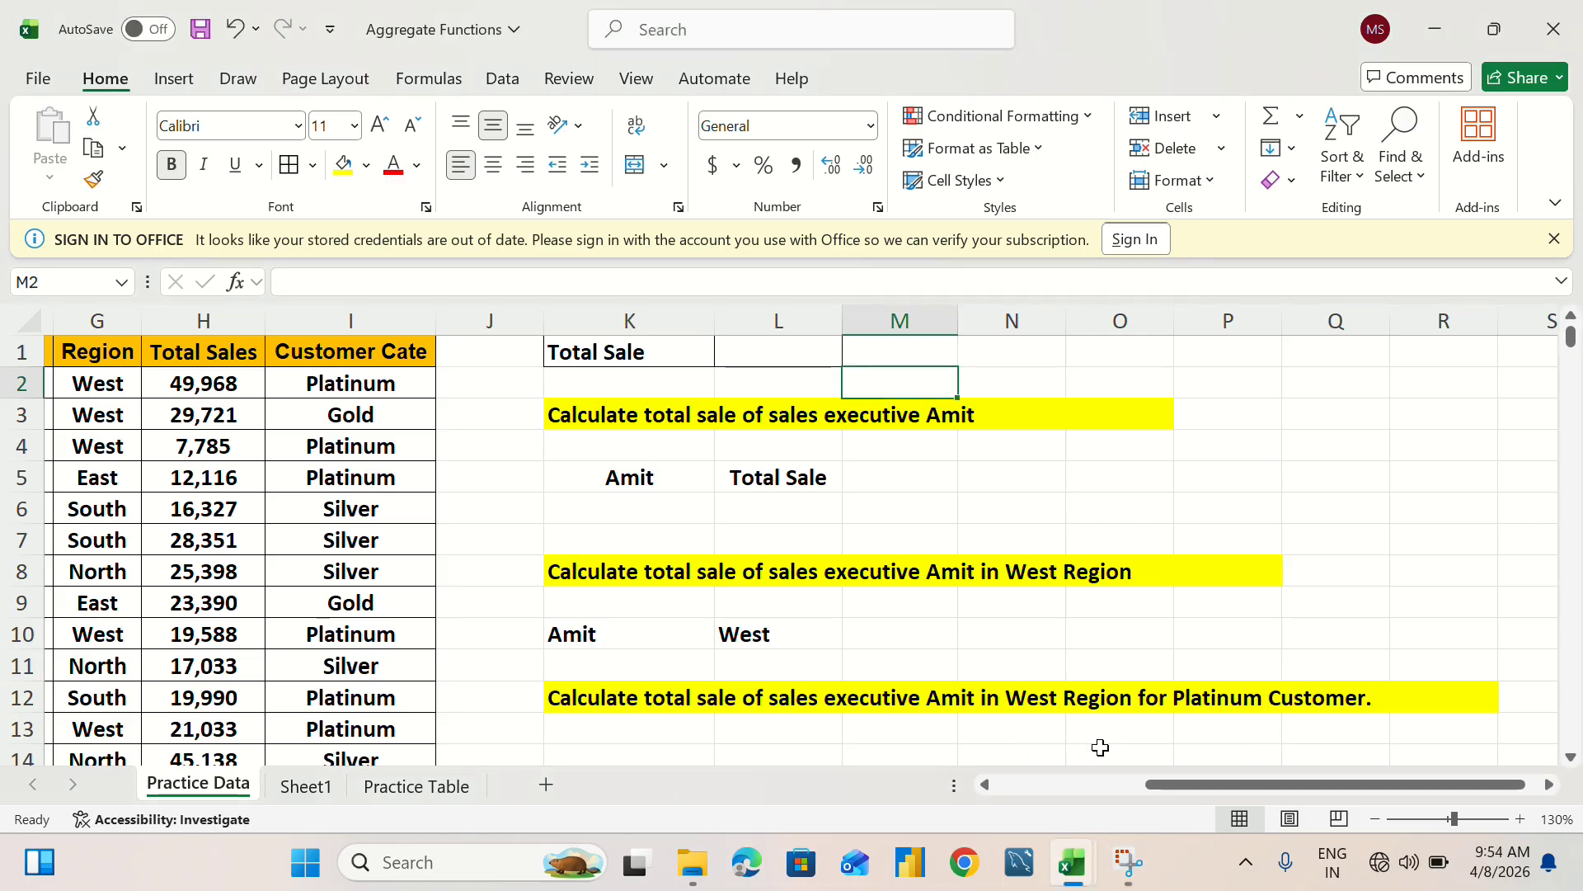
{"action": "left_click_drag", "start_coordinate": [1186, 784], "coordinate": [992, 769]}
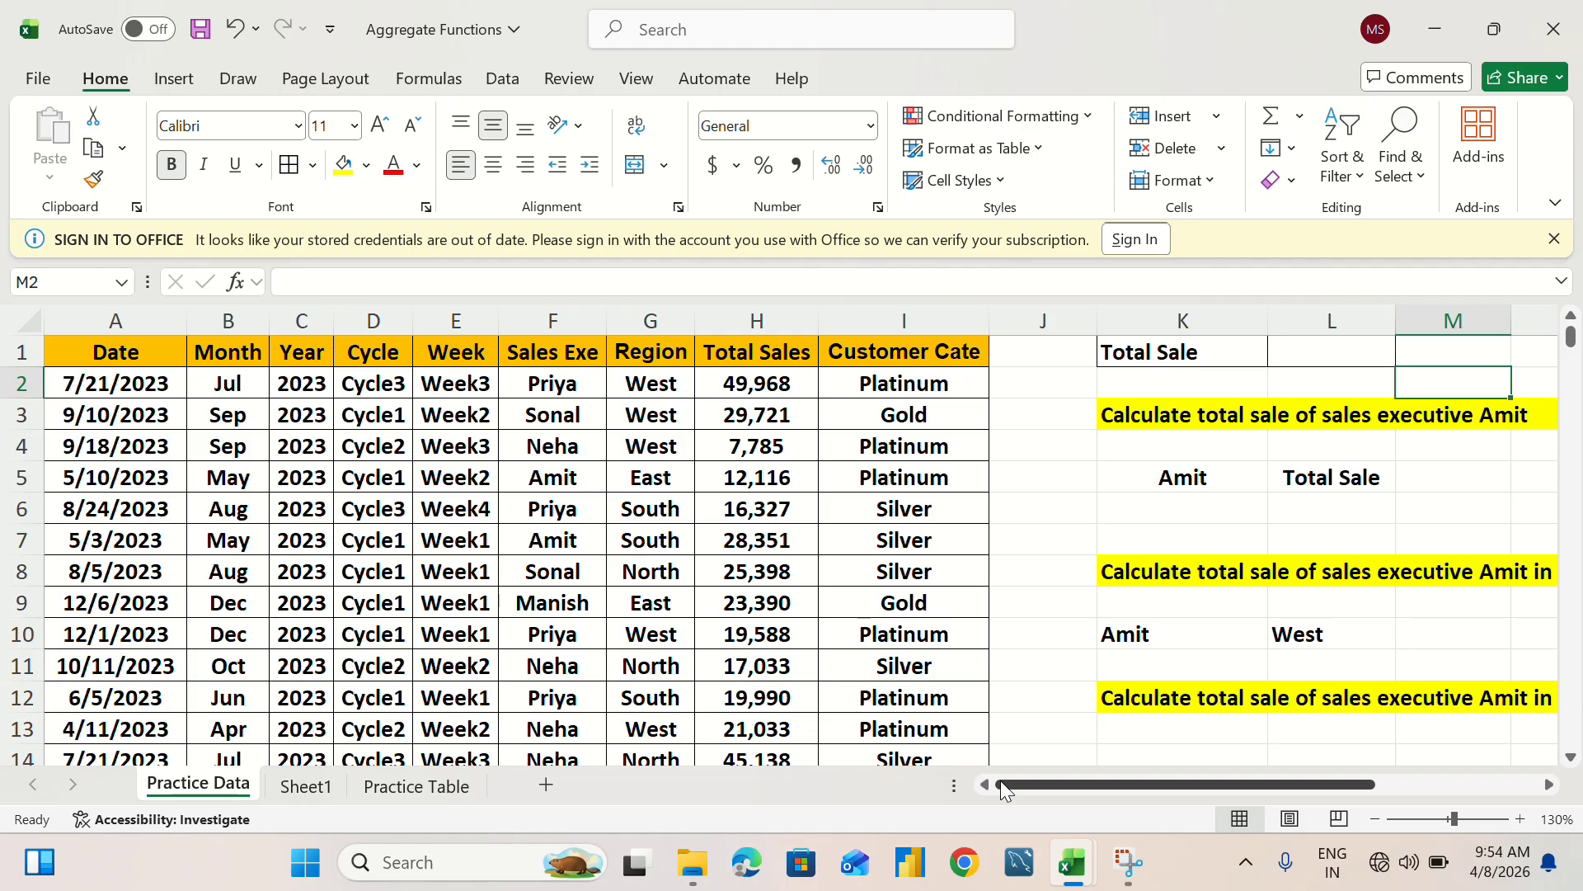
Enter a SUM formula in L1 that totals the Total Sales values in H2:H1457.
{"action": "left_click_drag", "start_coordinate": [1001, 780], "coordinate": [1164, 783]}
{"action": "left_click", "coordinate": [705, 353]}
{"action": "type", "text": "="}
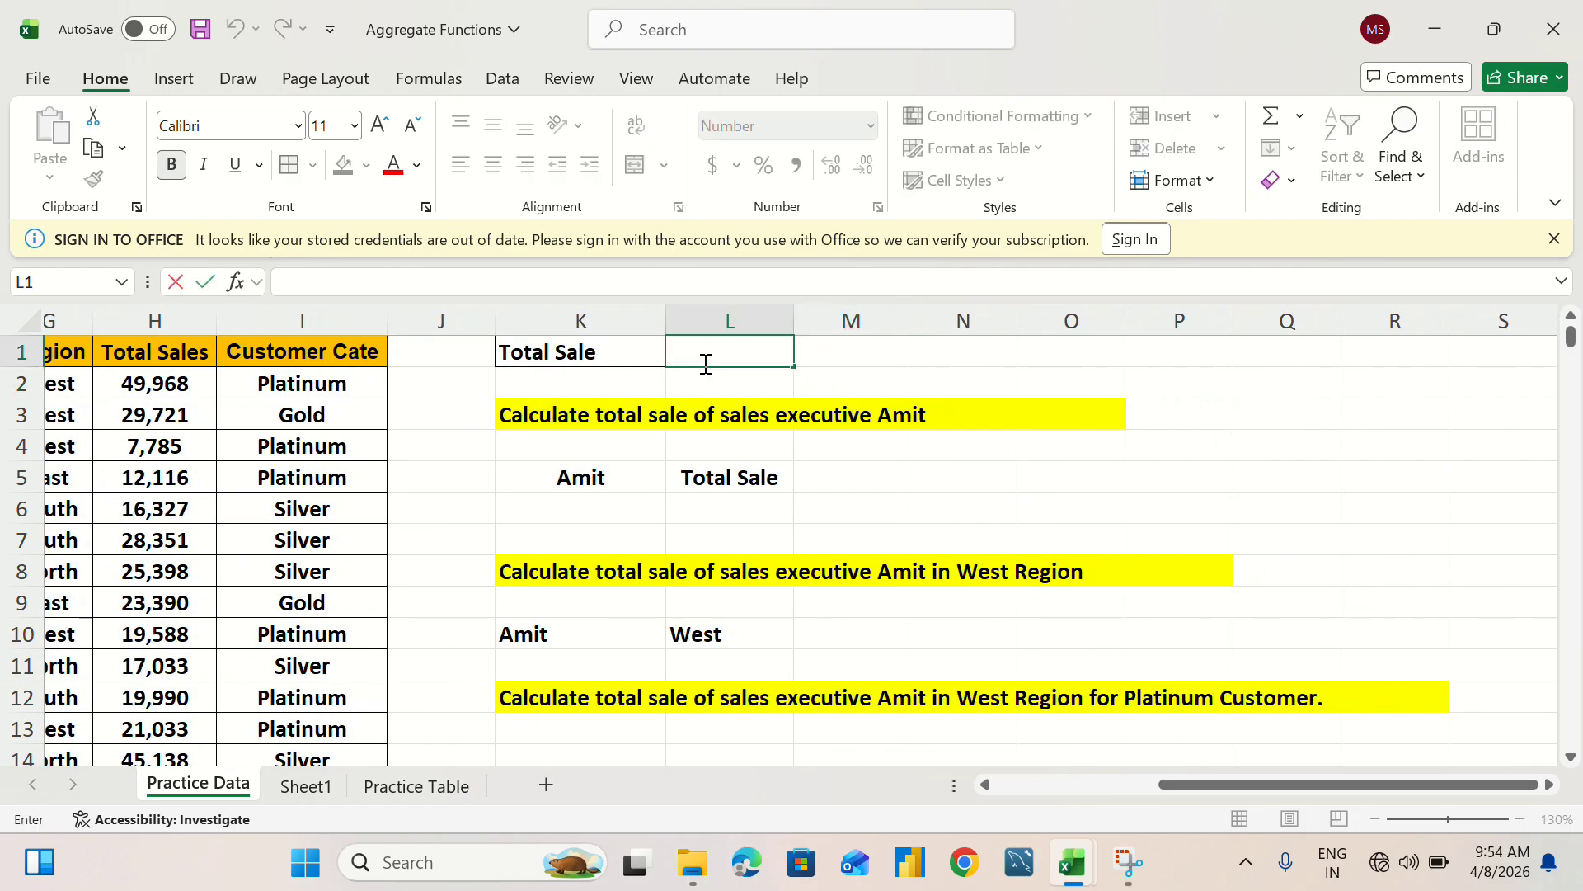
{"action": "type", "text": "sum"}
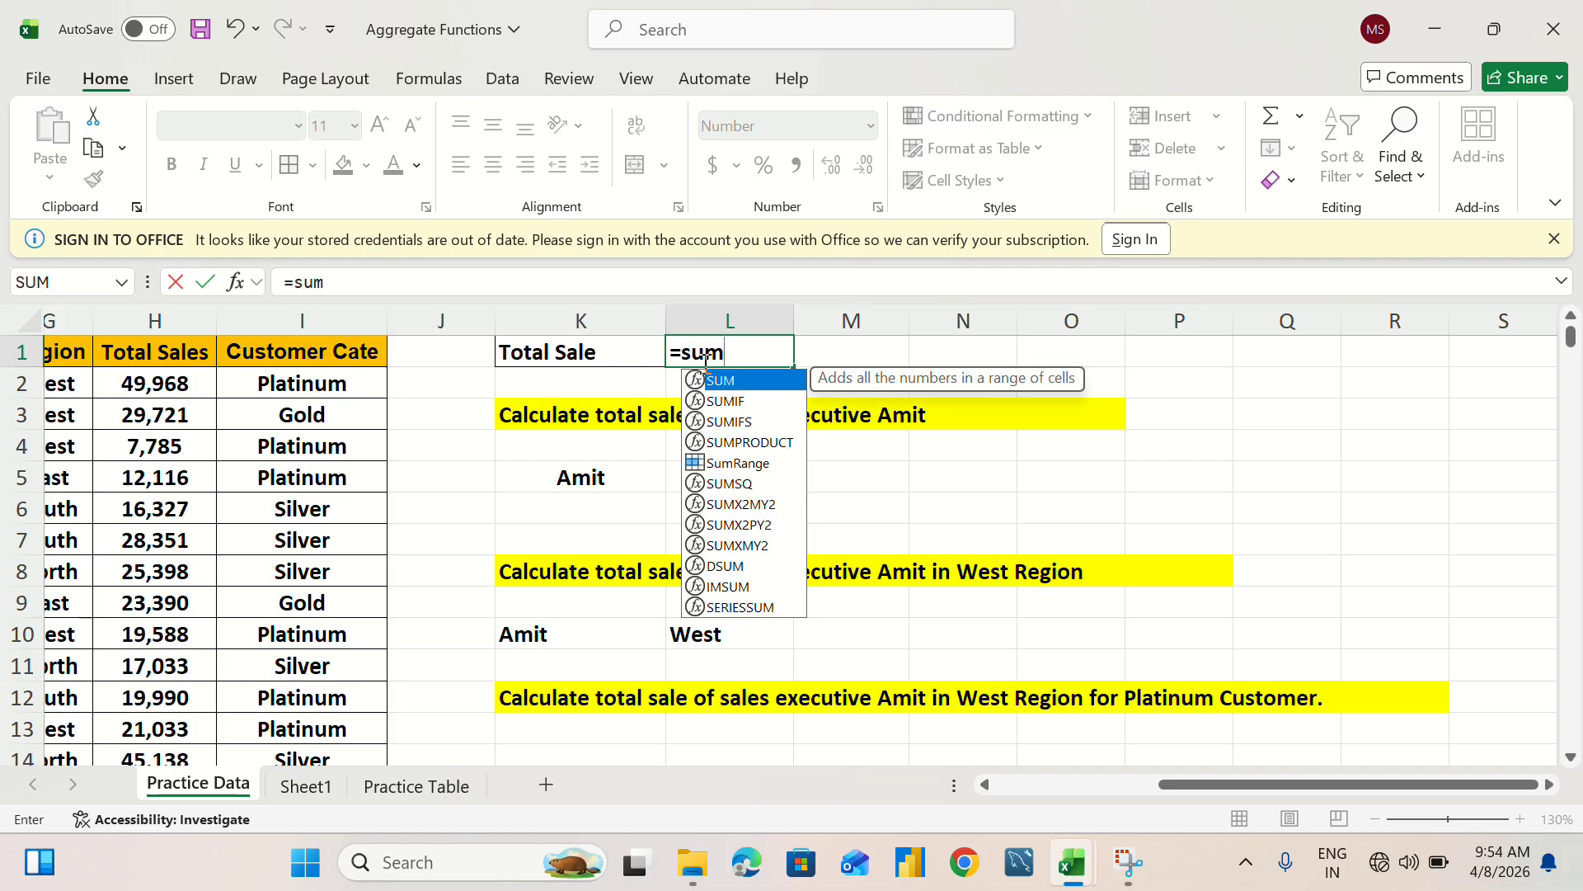
{"action": "key", "text": "Tab"}
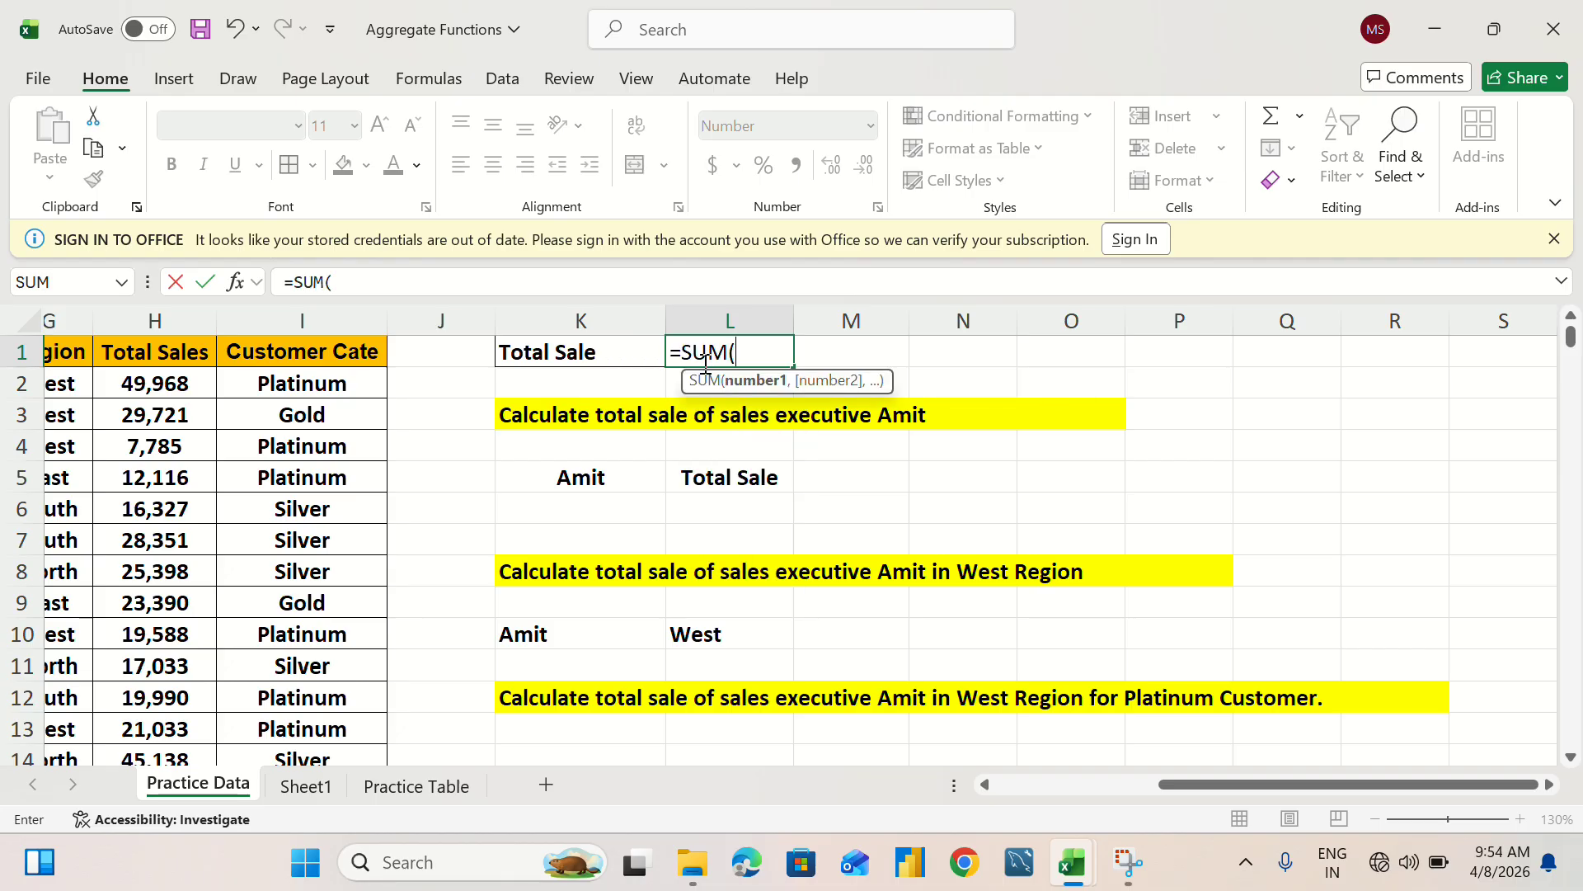
{"action": "left_click", "coordinate": [184, 384]}
{"action": "key", "text": "ctrl+shift+Down"}
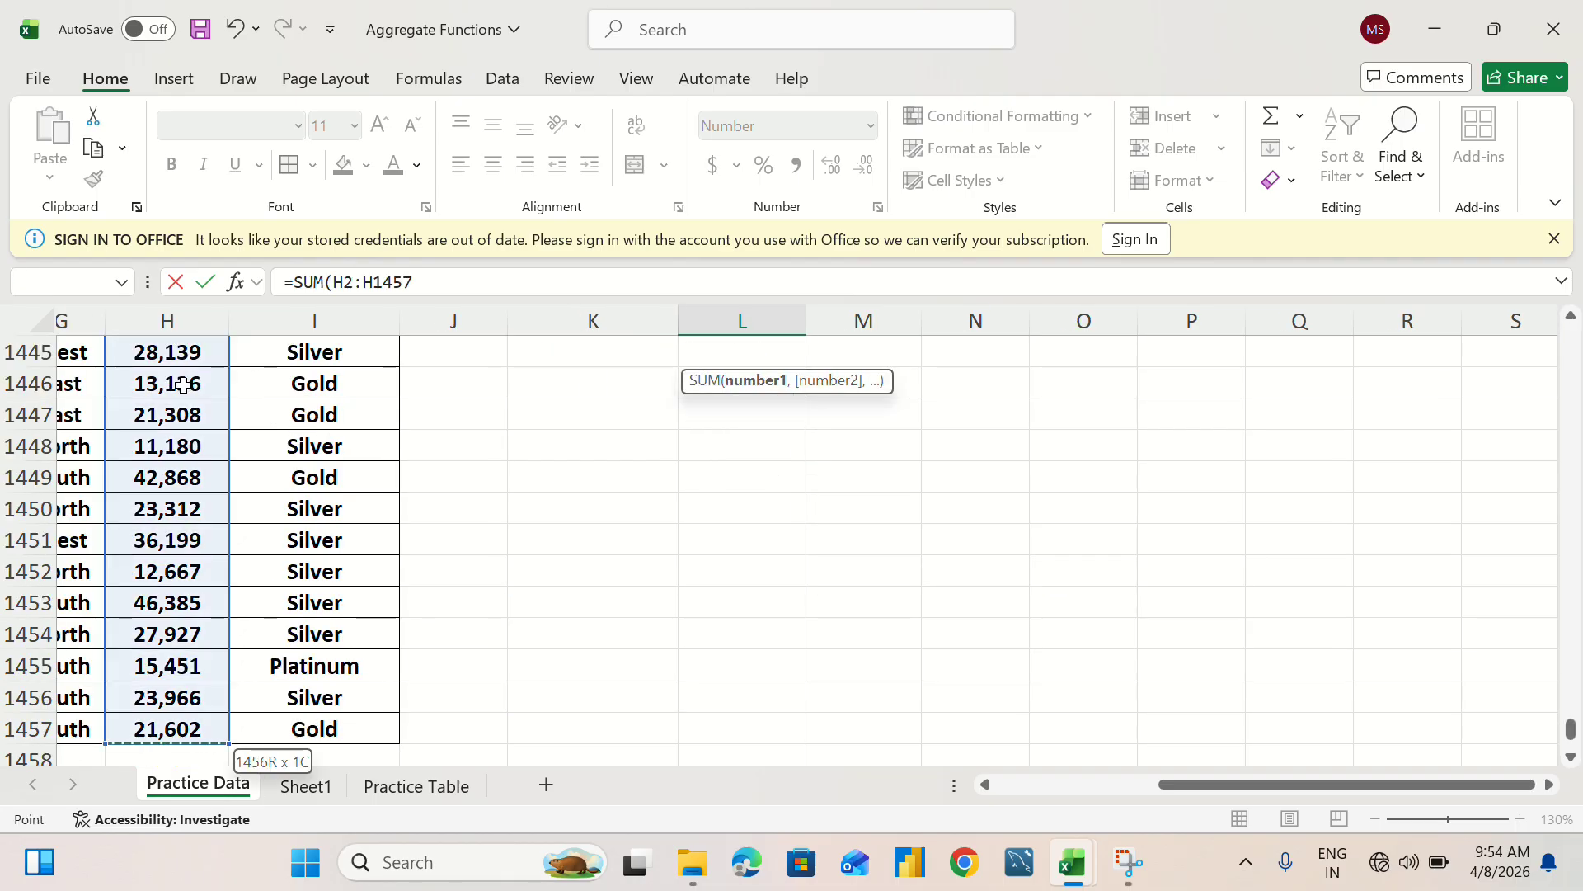
{"action": "type", "text": ")"}
{"action": "key", "text": "Return"}
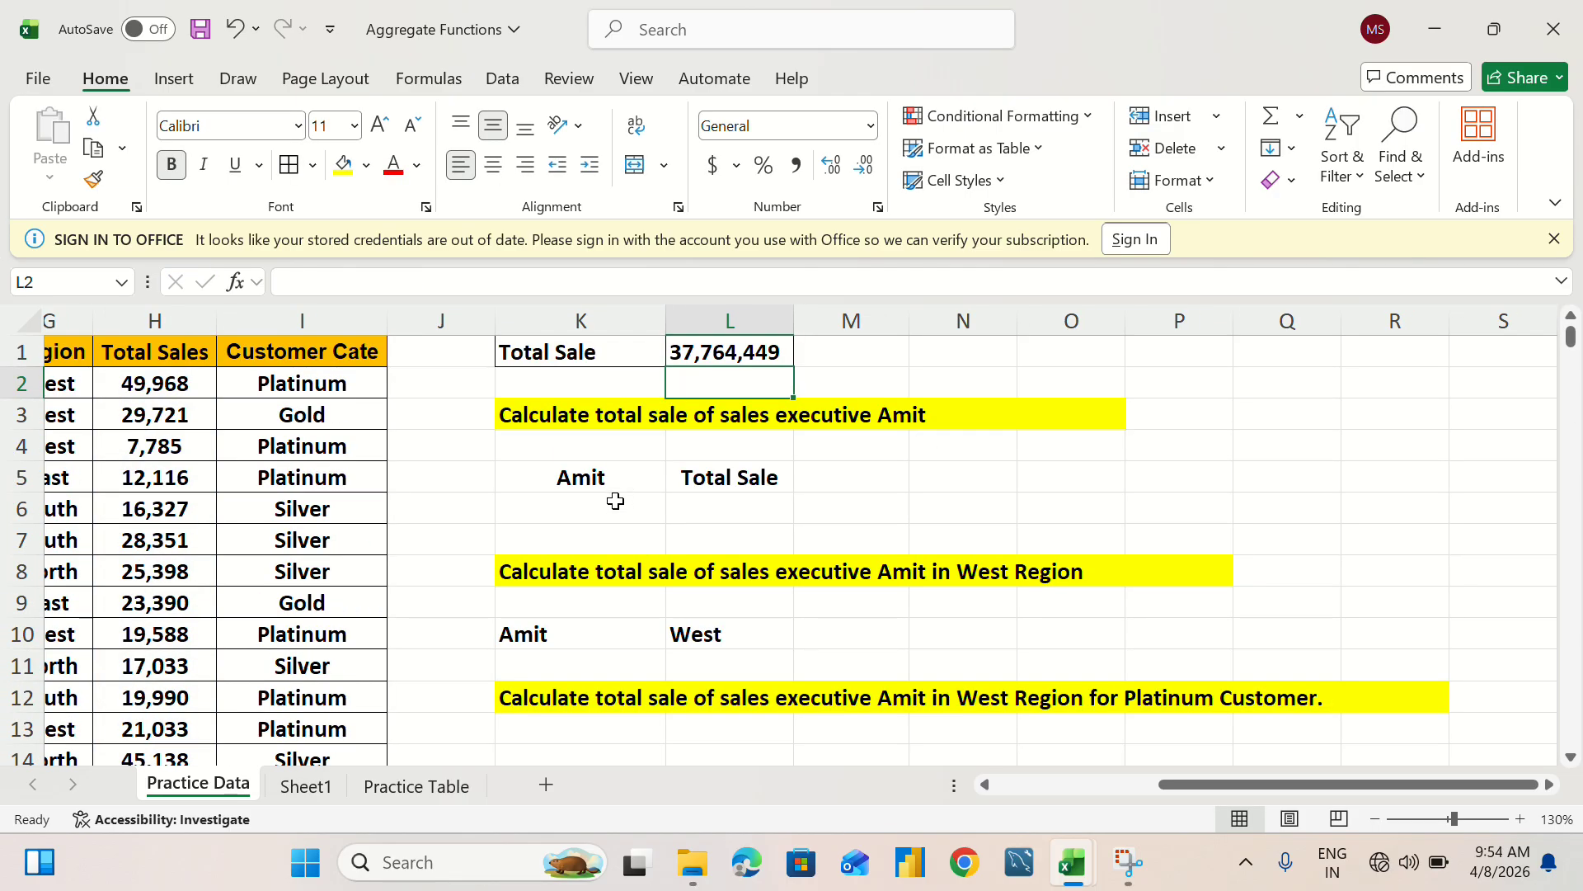
Begin a SUMIF formula in L6 with the Sales Exe column F1:F1457 as its range.
{"action": "left_click", "coordinate": [611, 502]}
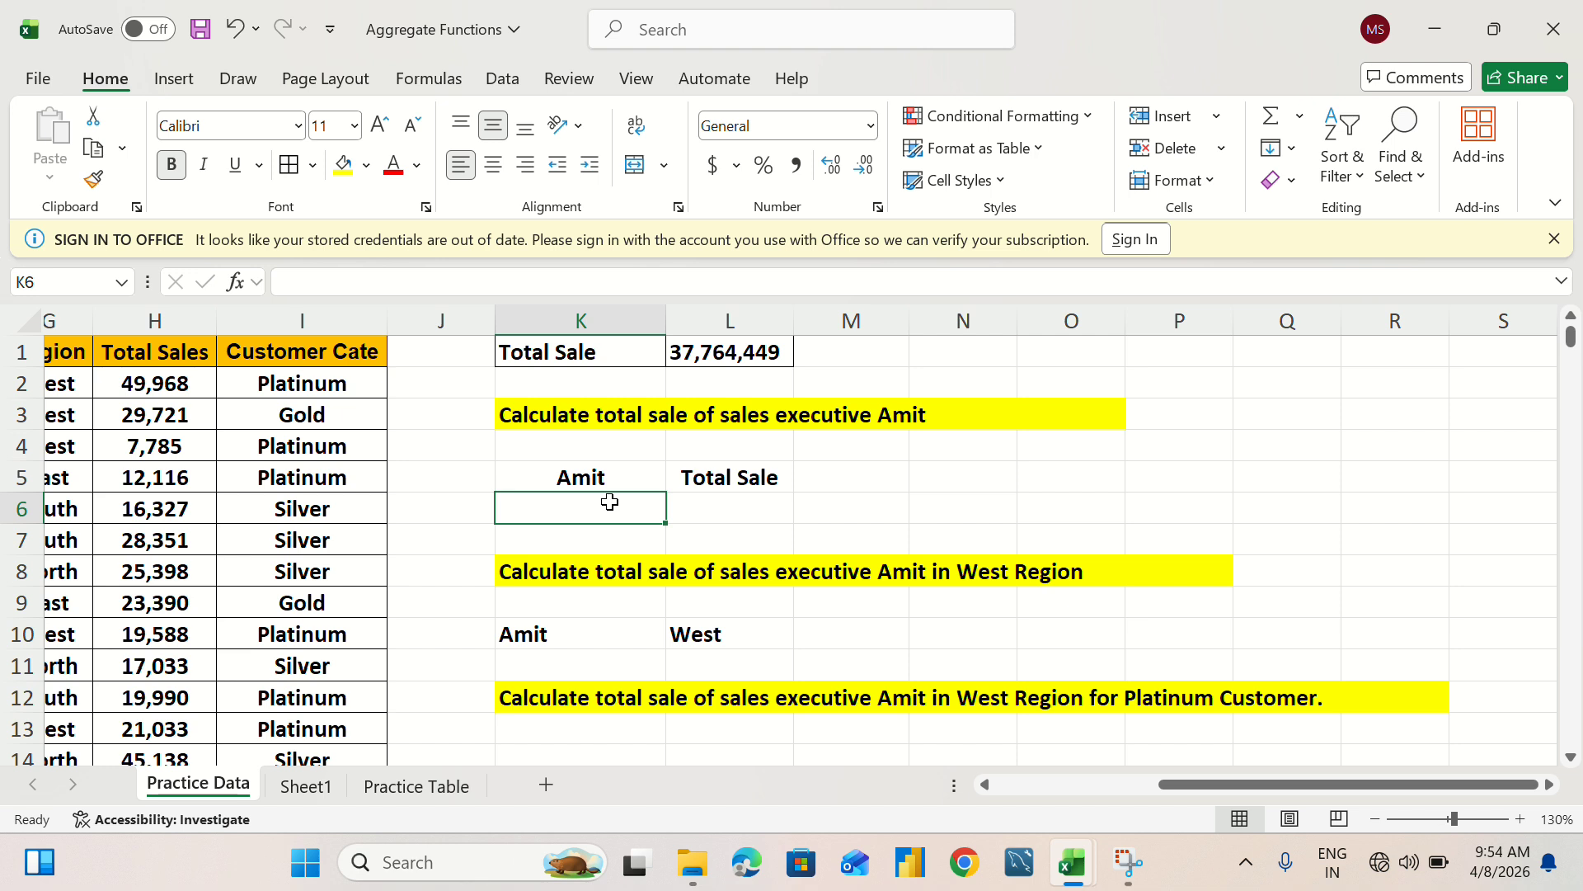
{"action": "double_click", "coordinate": [713, 506]}
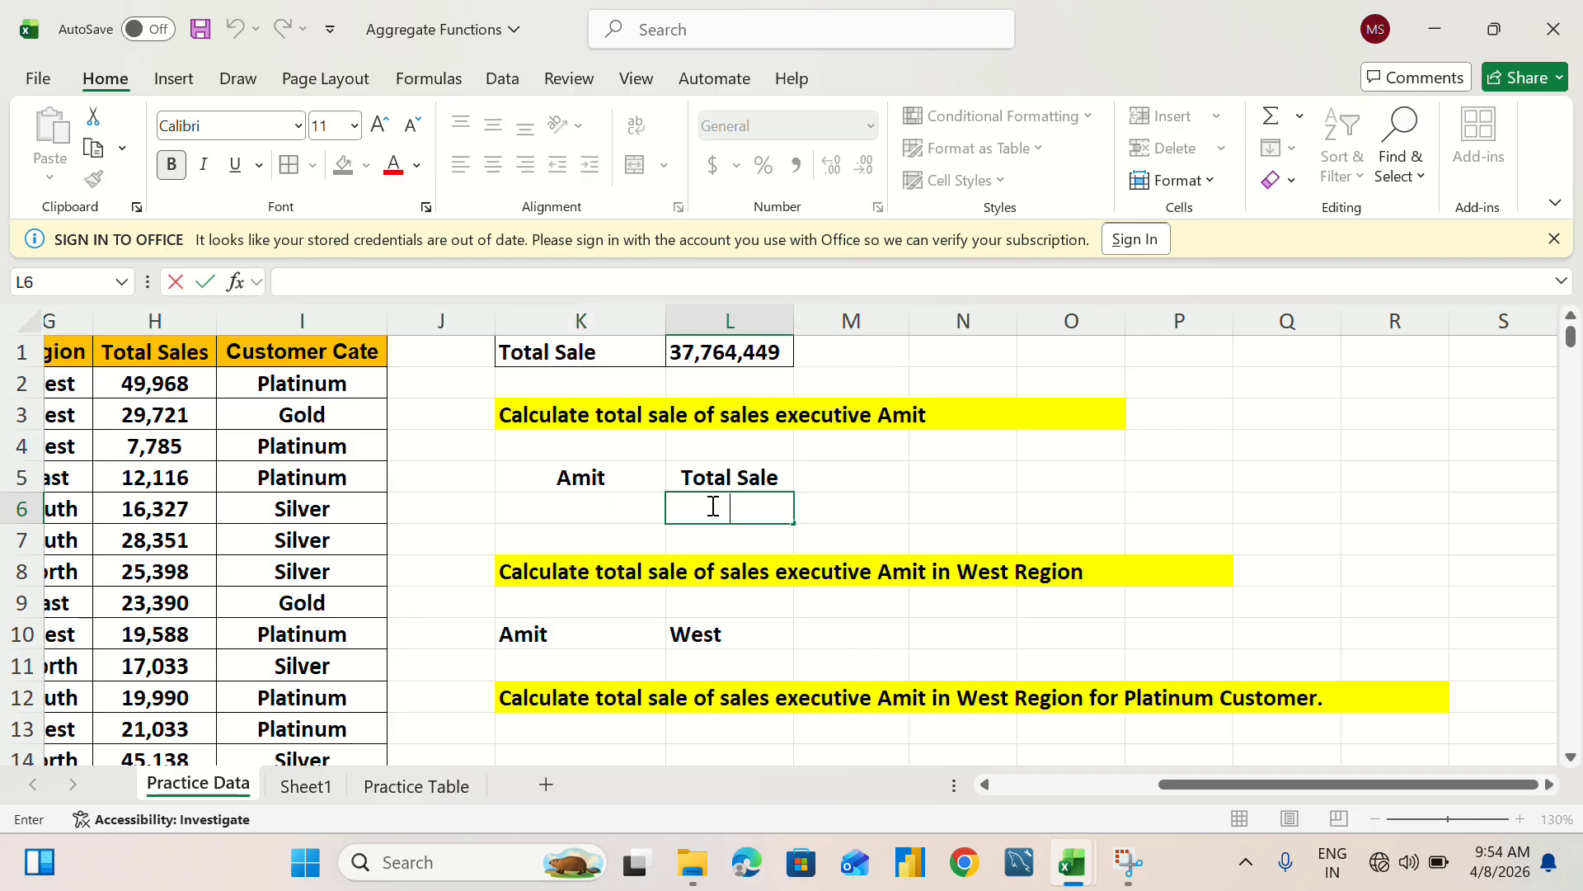
{"action": "type", "text": "="}
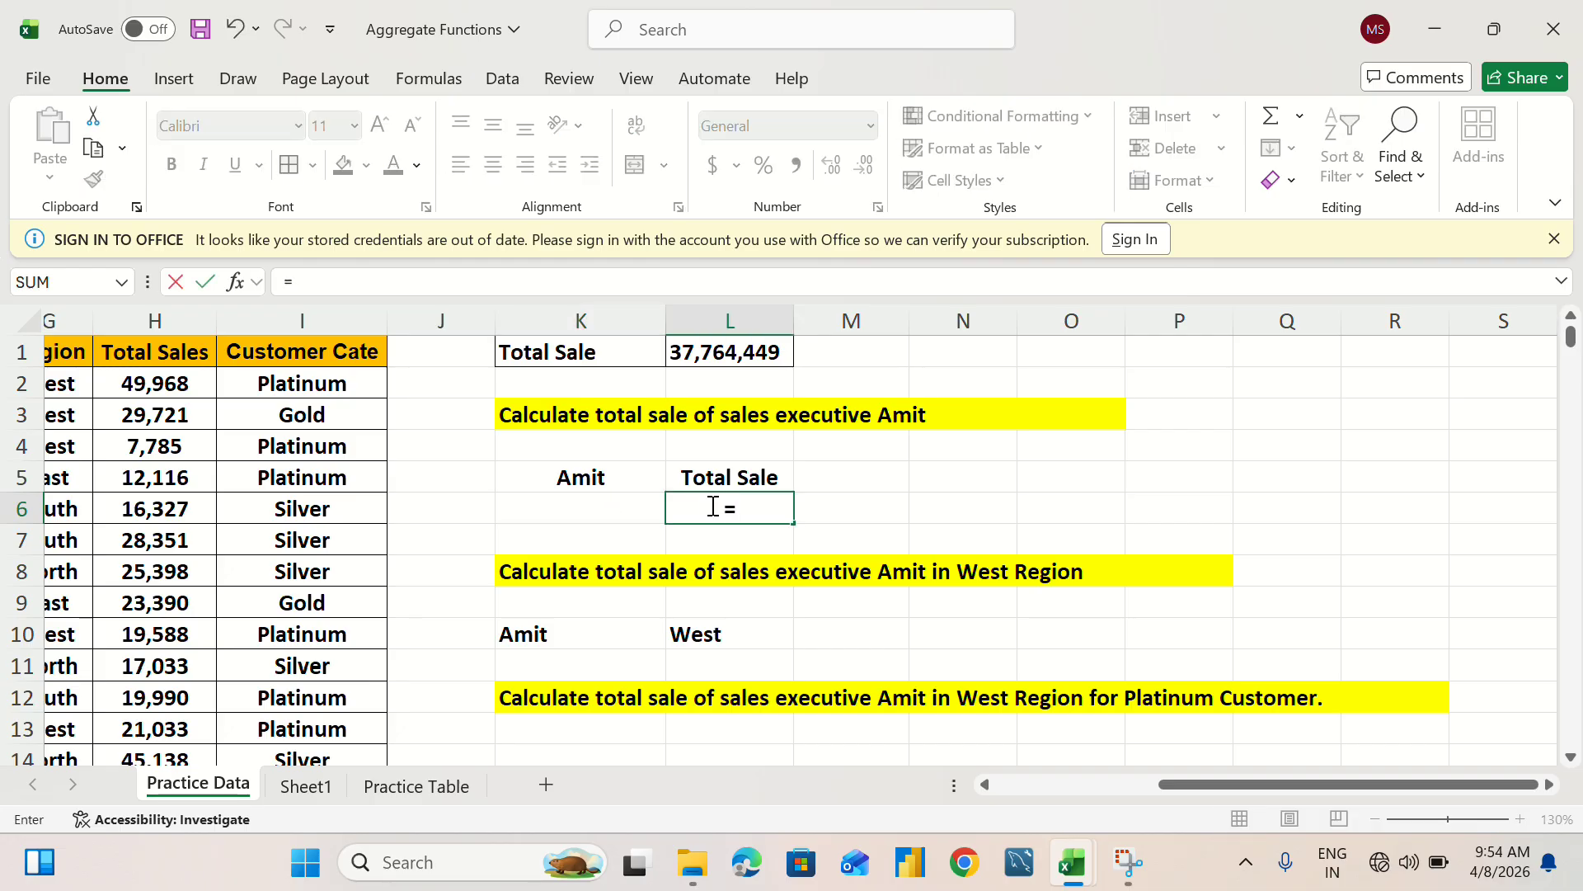
{"action": "type", "text": "sumif"}
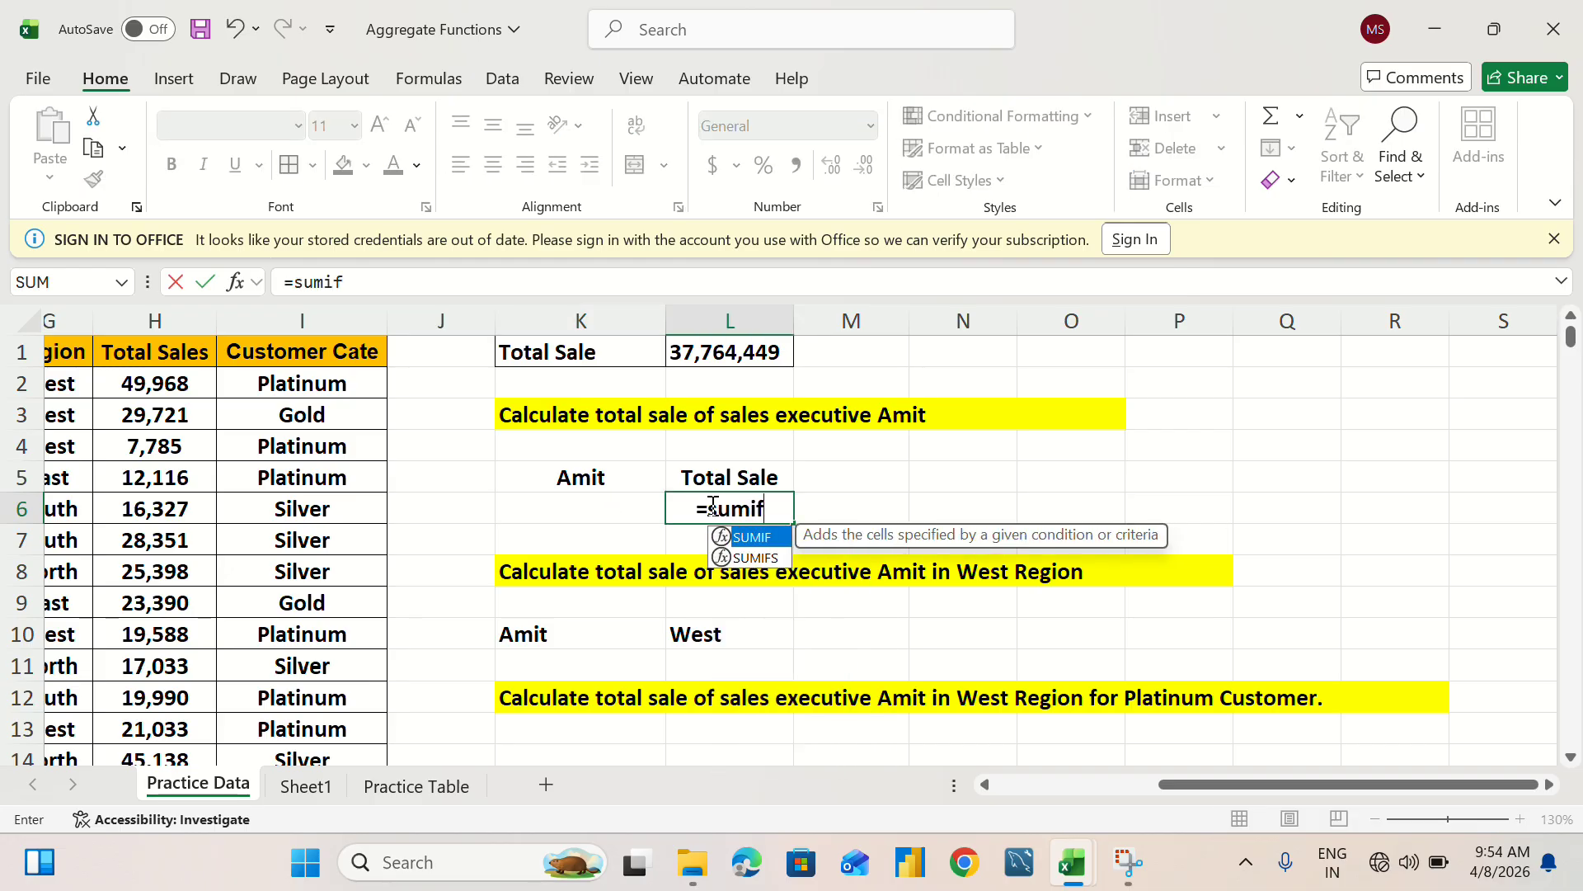
{"action": "key", "text": "Tab"}
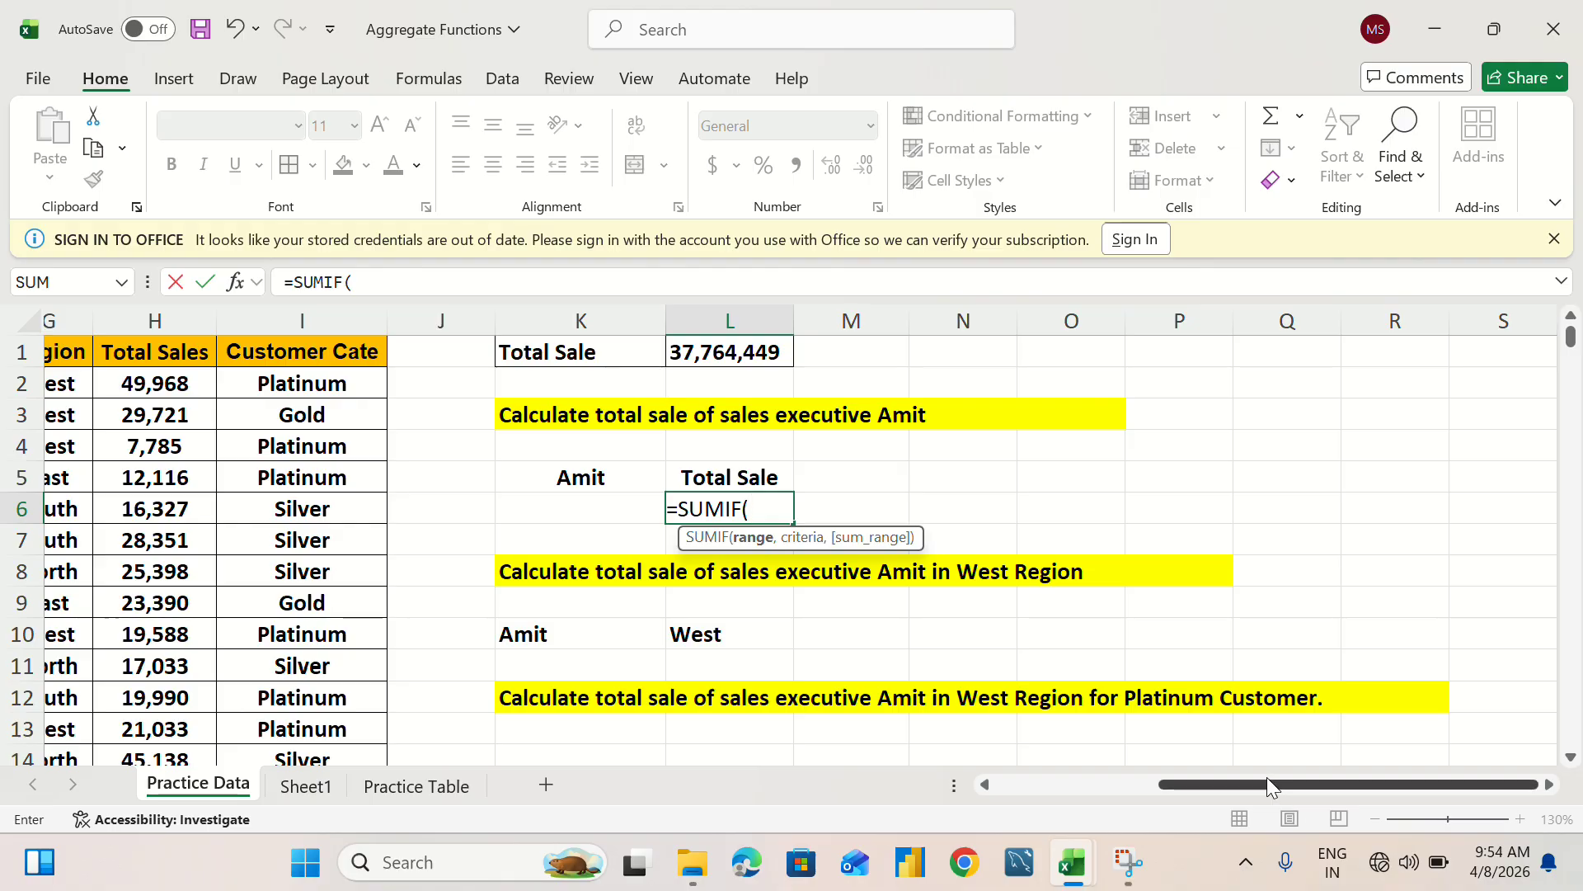
{"action": "left_click_drag", "start_coordinate": [1266, 782], "coordinate": [1103, 785]}
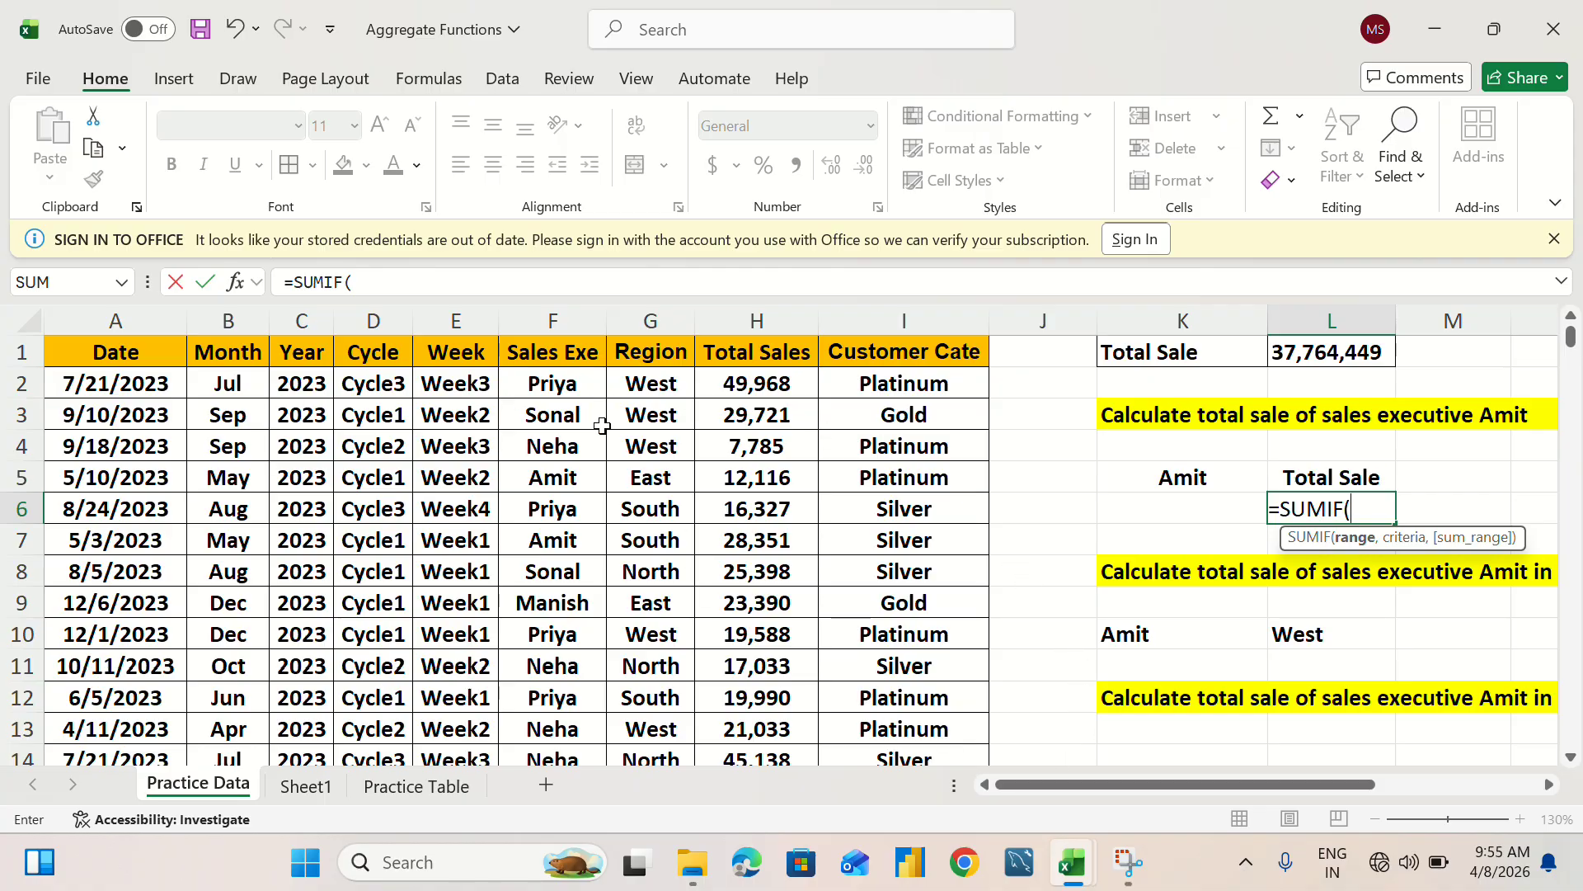
{"action": "left_click", "coordinate": [569, 384]}
{"action": "left_click", "coordinate": [569, 357]}
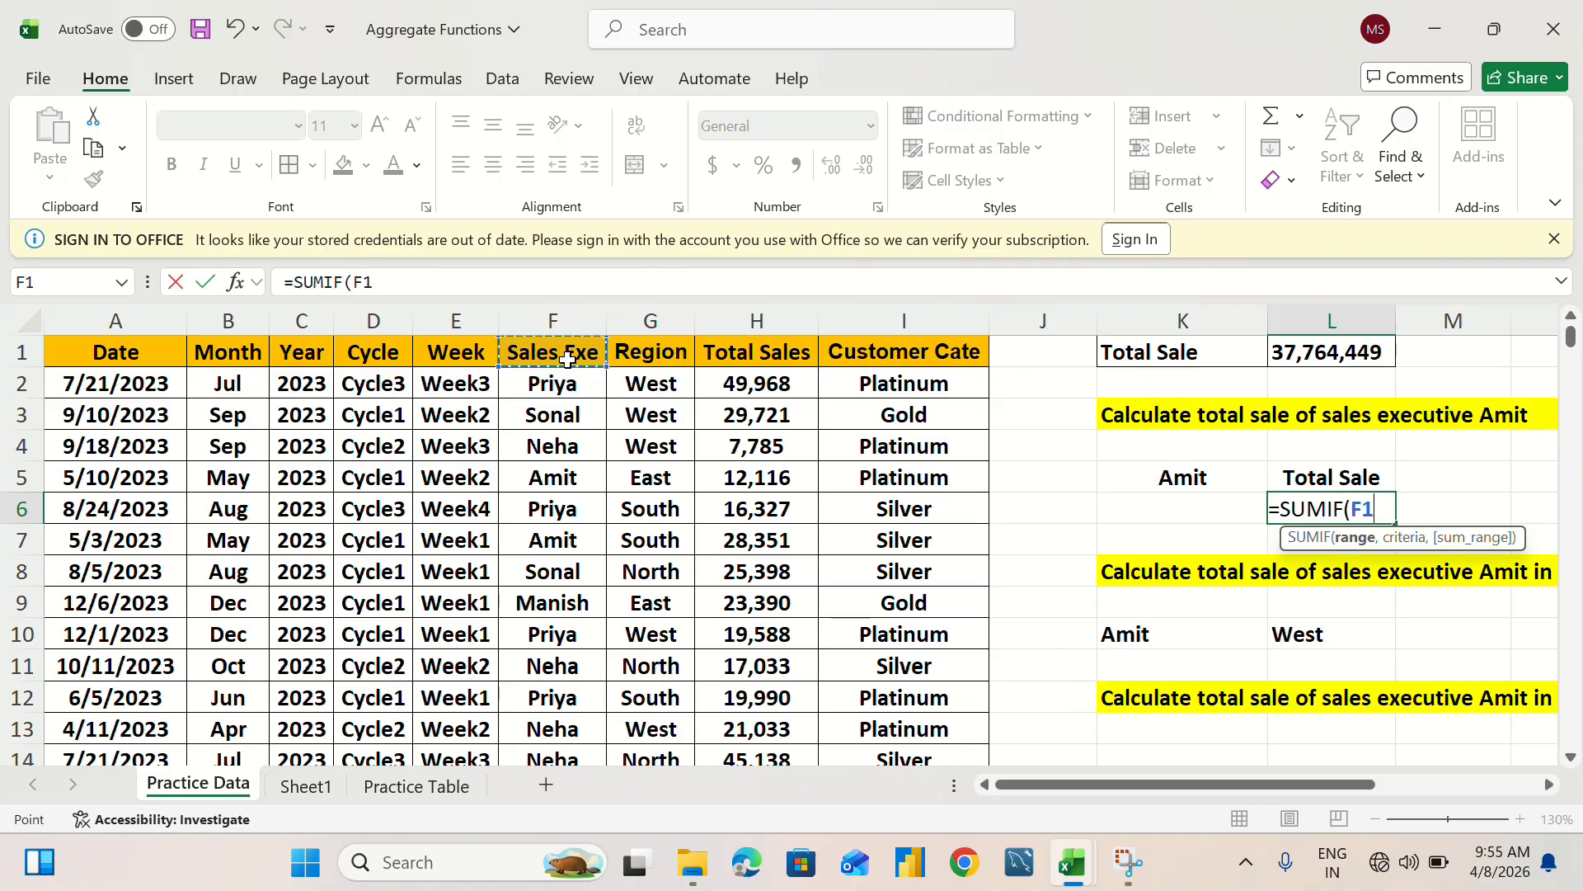
{"action": "key", "text": "ctrl+shift+Down"}
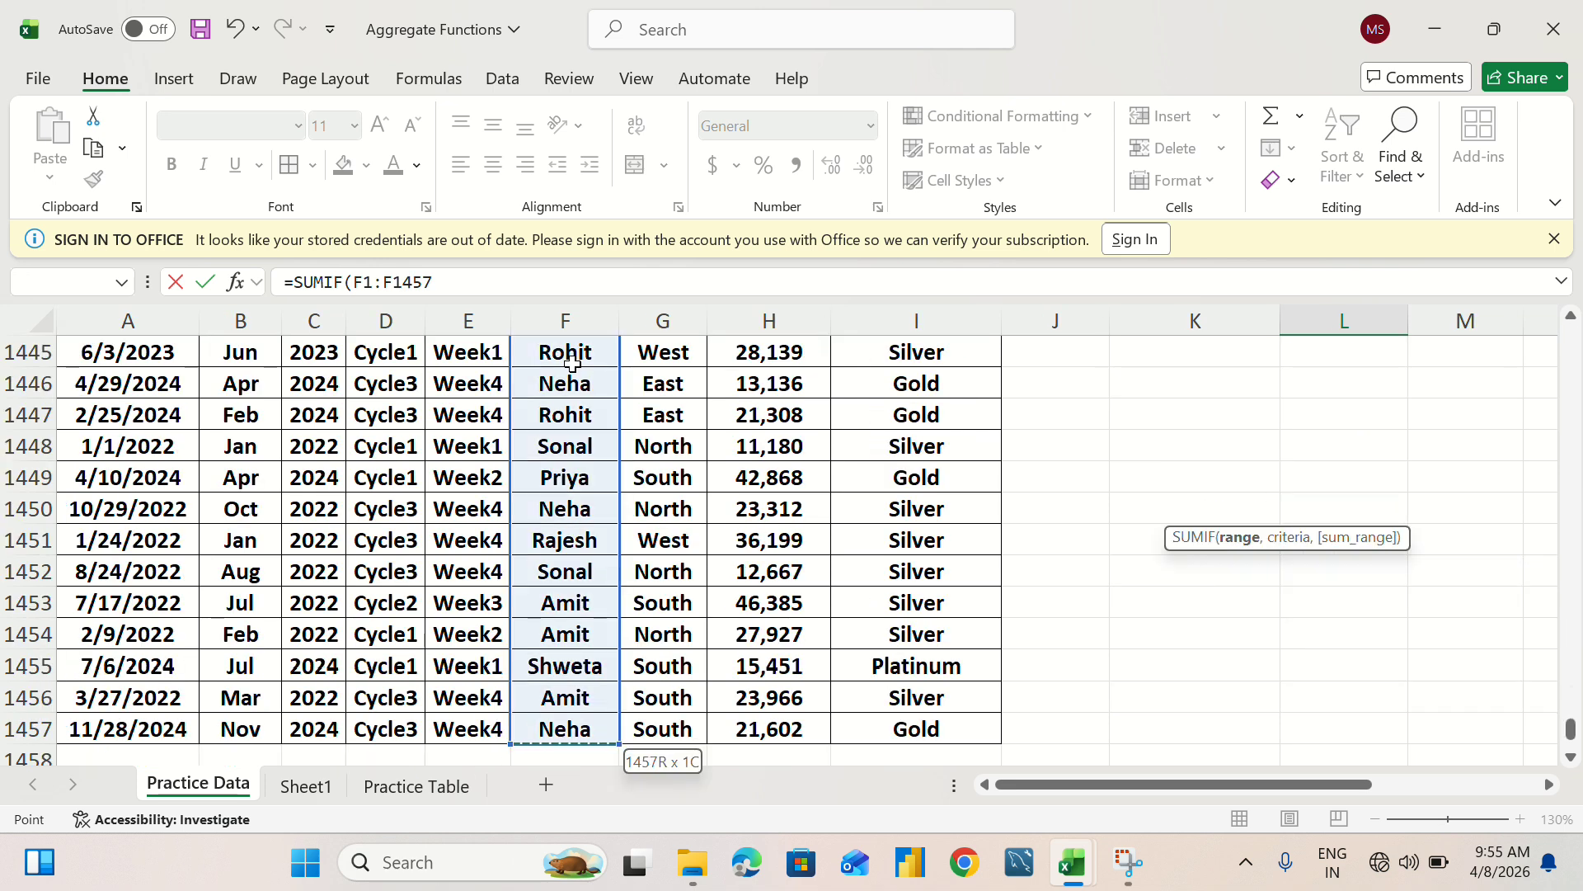
{"action": "type", "text": ","}
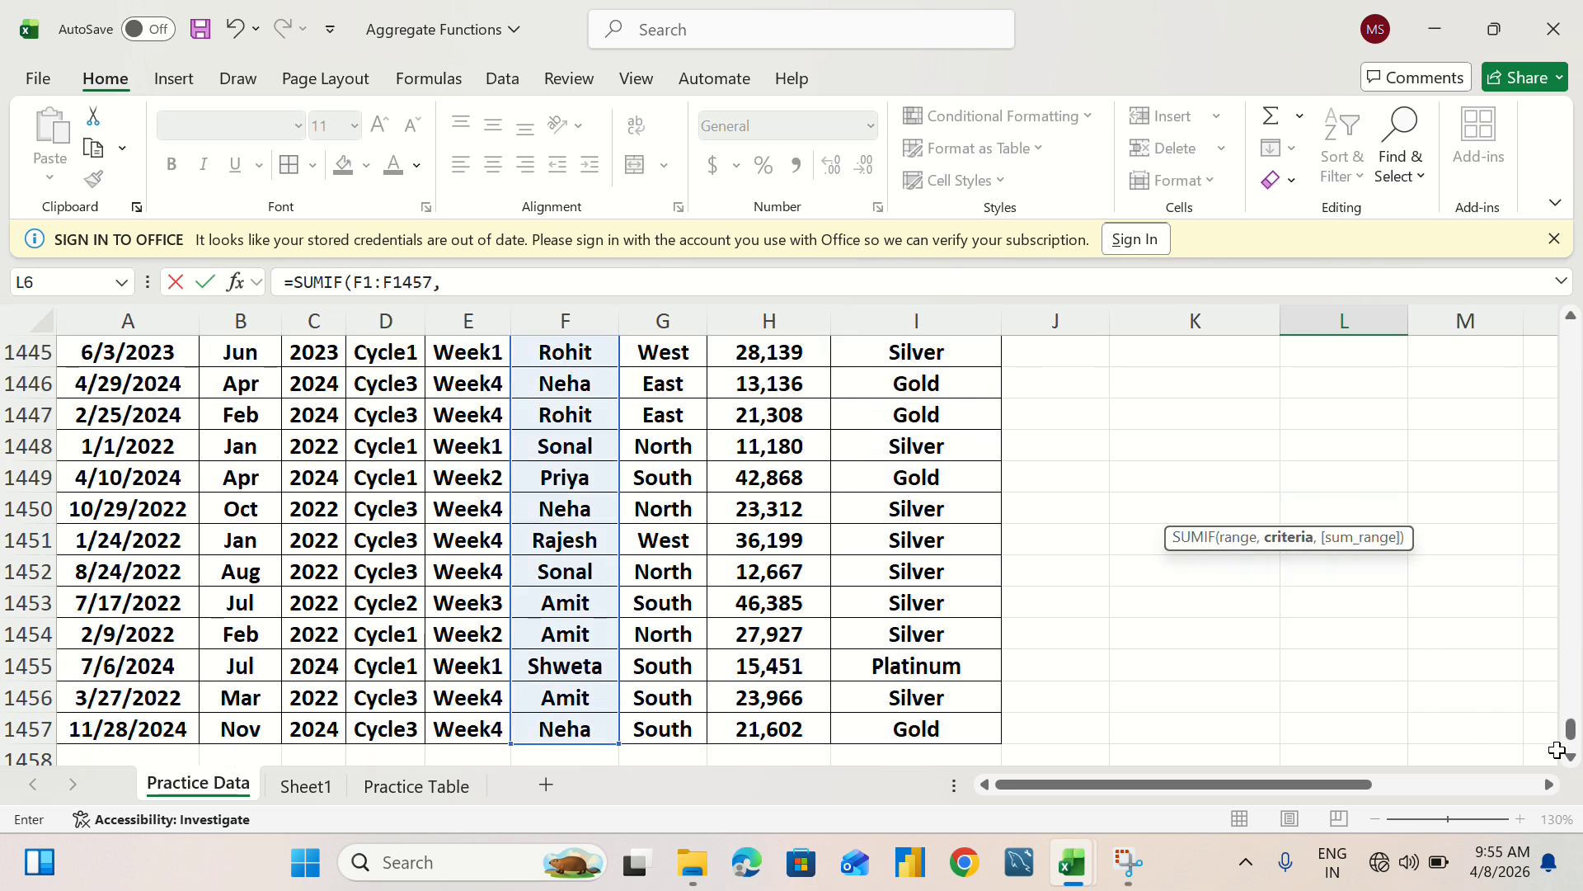
Complete the SUMIF formula in L6 with criterion K5 and sum range H1:H1457, enter it, and review the result.
{"action": "left_click_drag", "start_coordinate": [1571, 729], "coordinate": [1531, 247]}
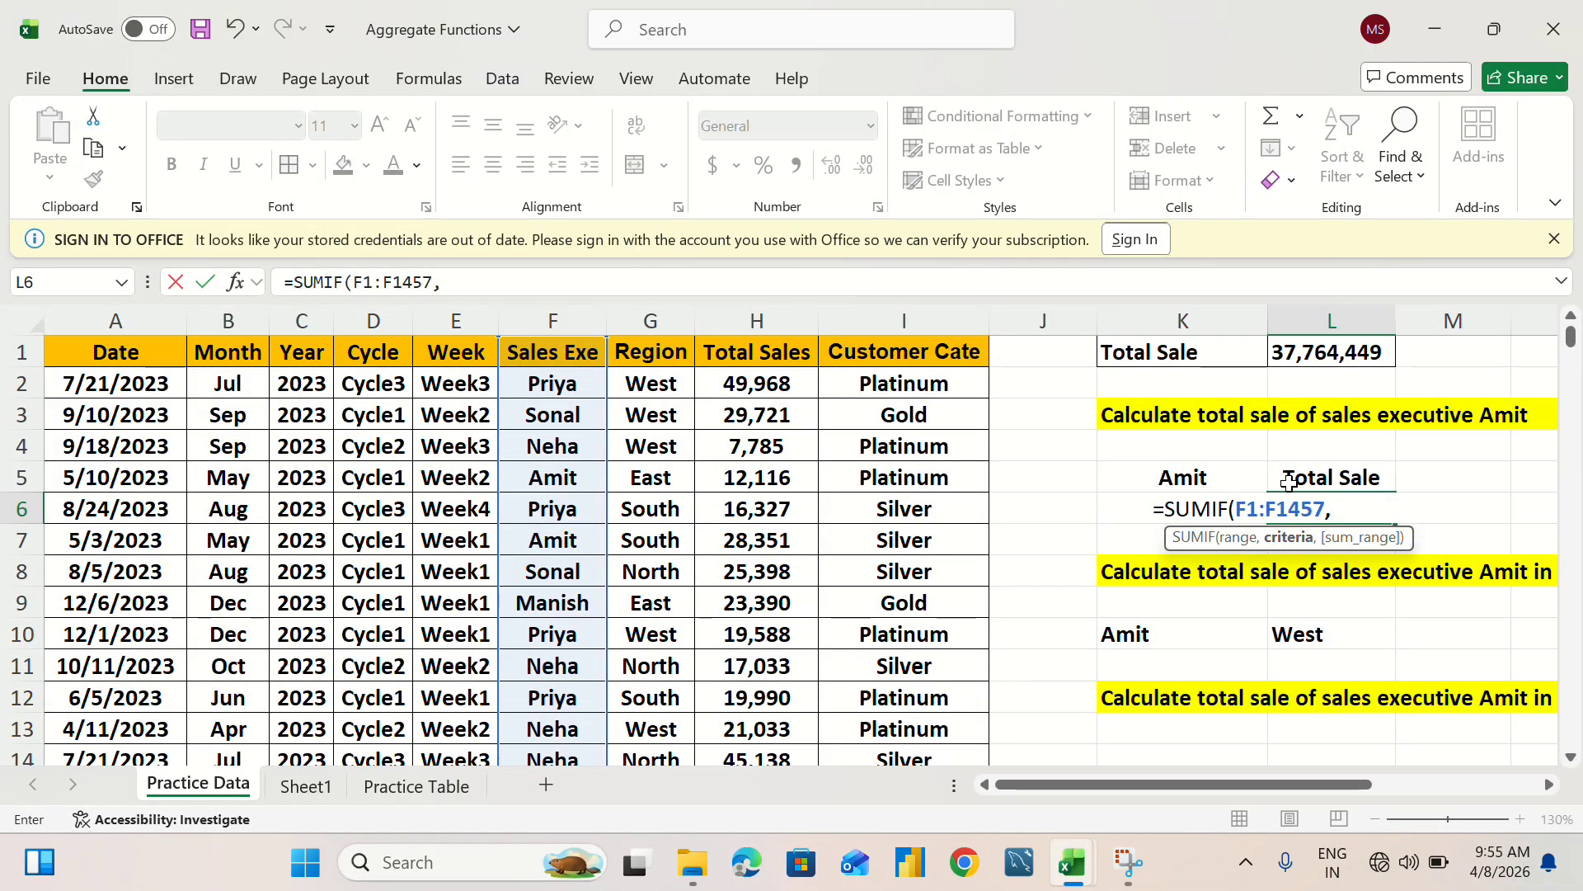
{"action": "left_click", "coordinate": [1183, 479]}
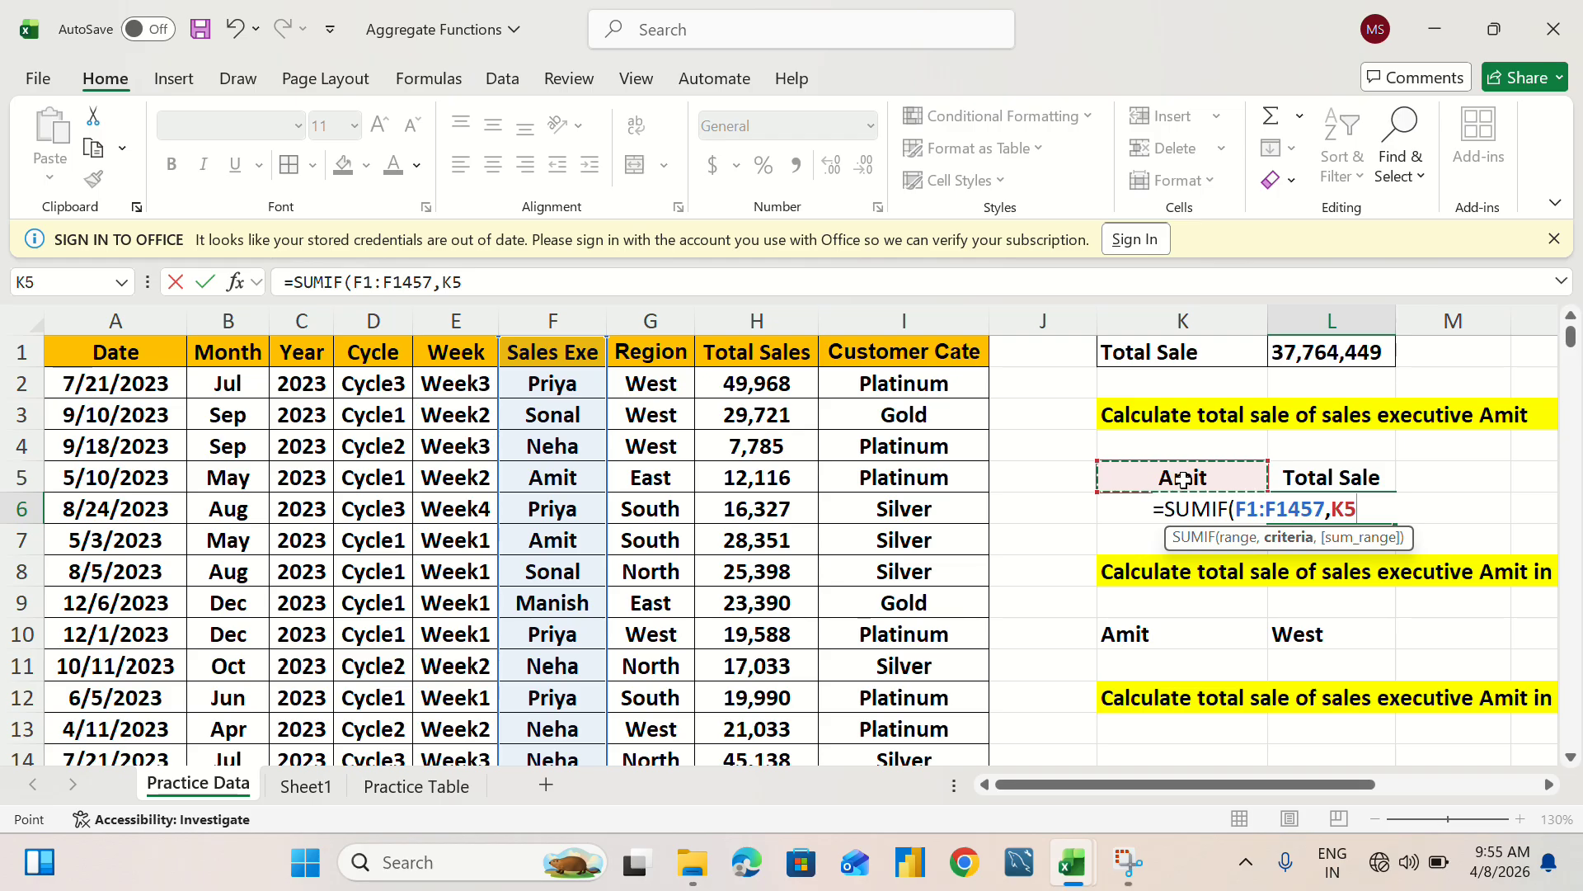
{"action": "type", "text": ","}
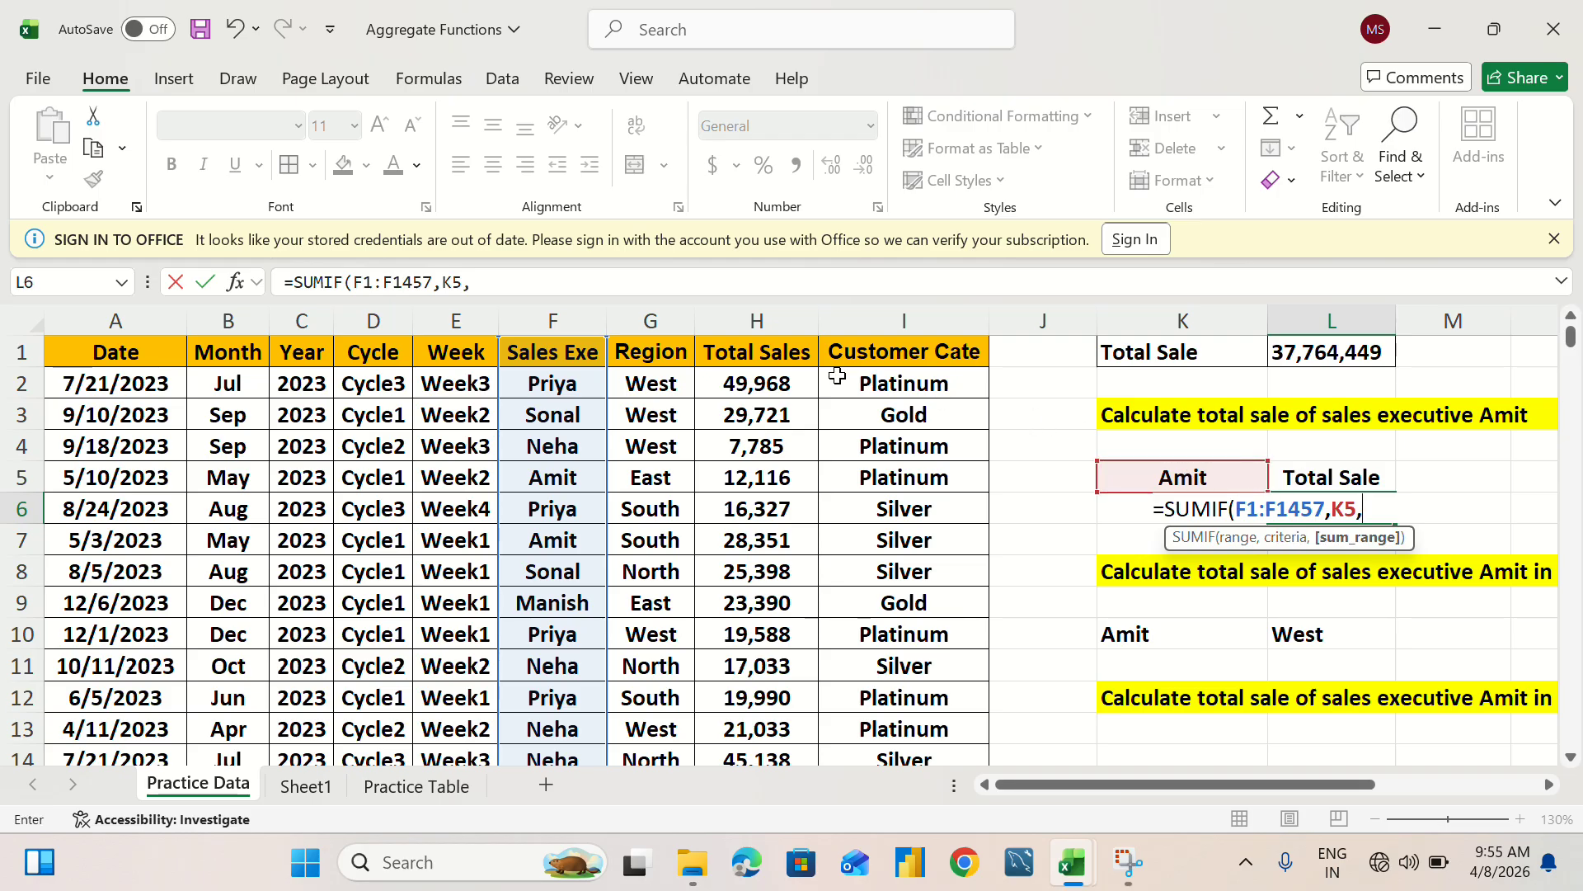
{"action": "left_click", "coordinate": [760, 353]}
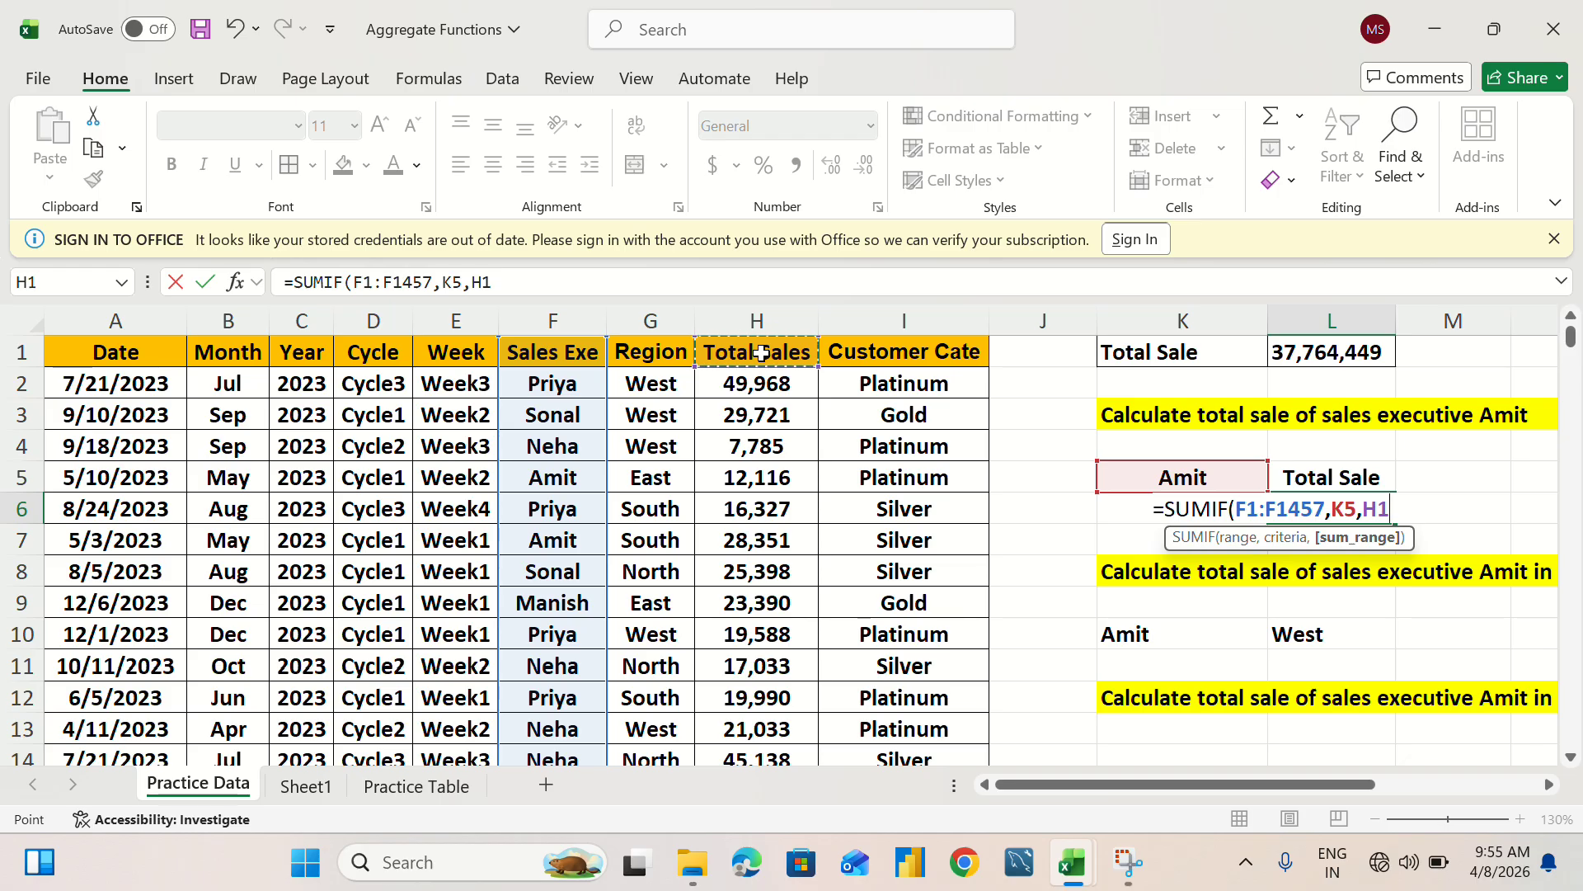
{"action": "key", "text": "ctrl+shift+Down"}
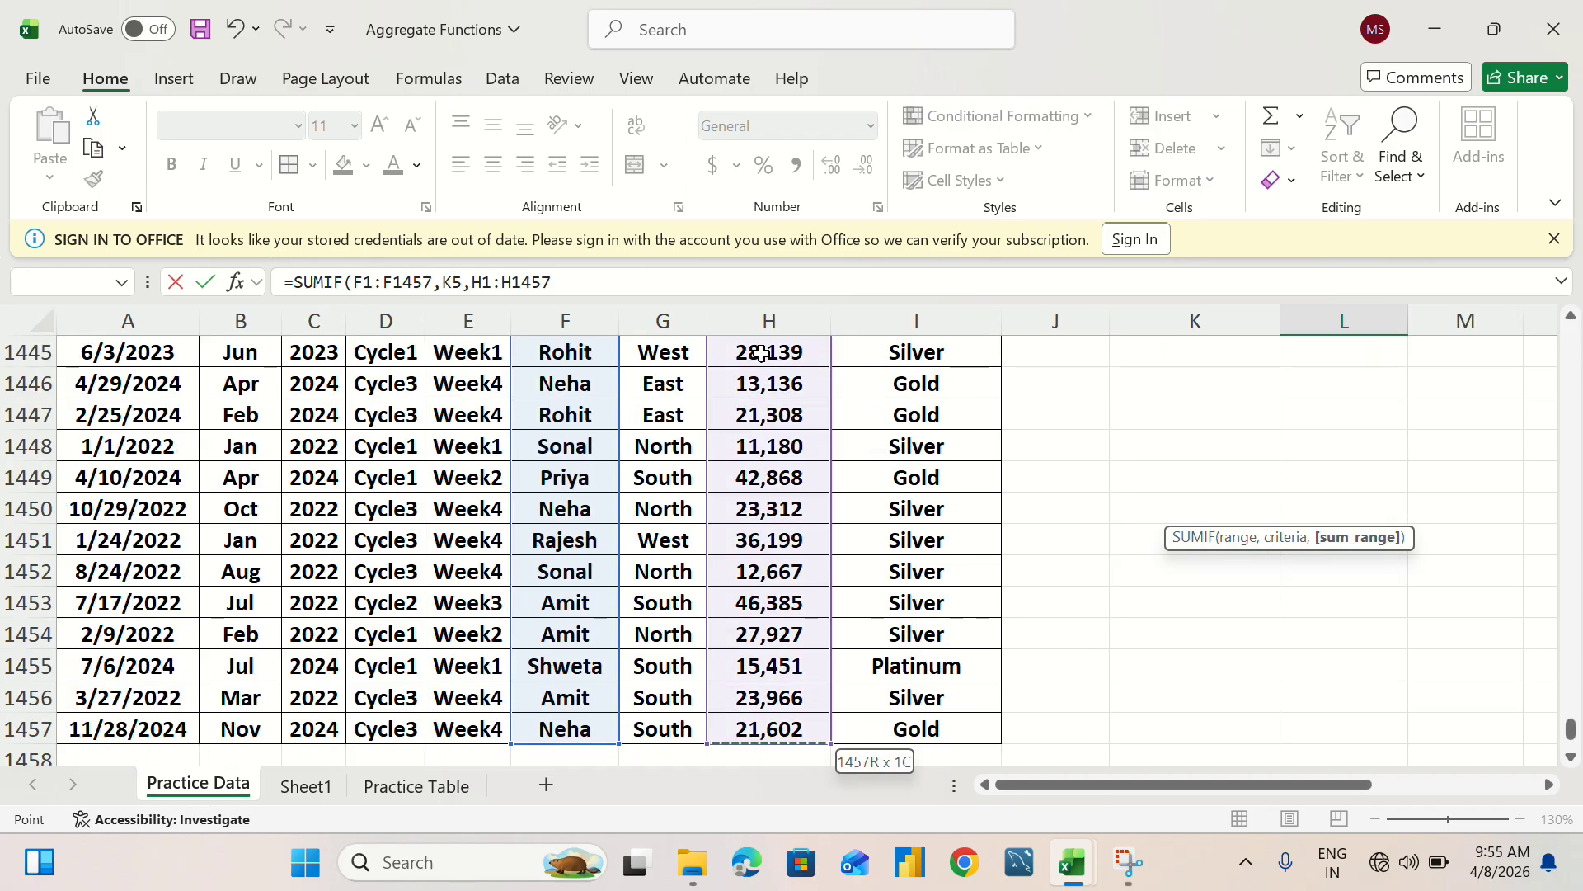
{"action": "type", "text": ")"}
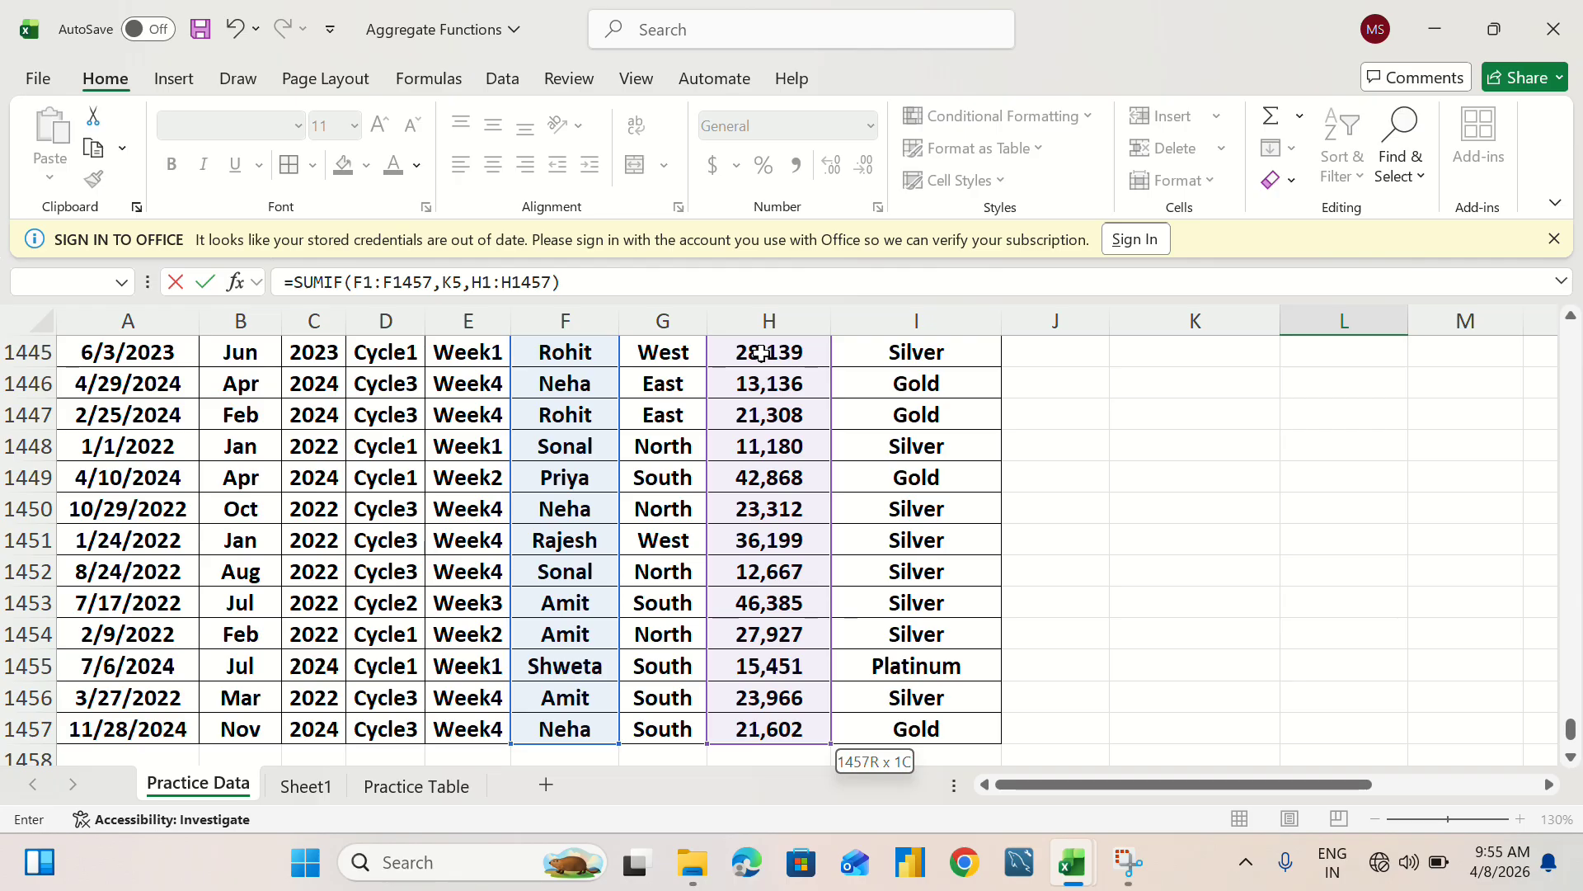
{"action": "key", "text": "Return"}
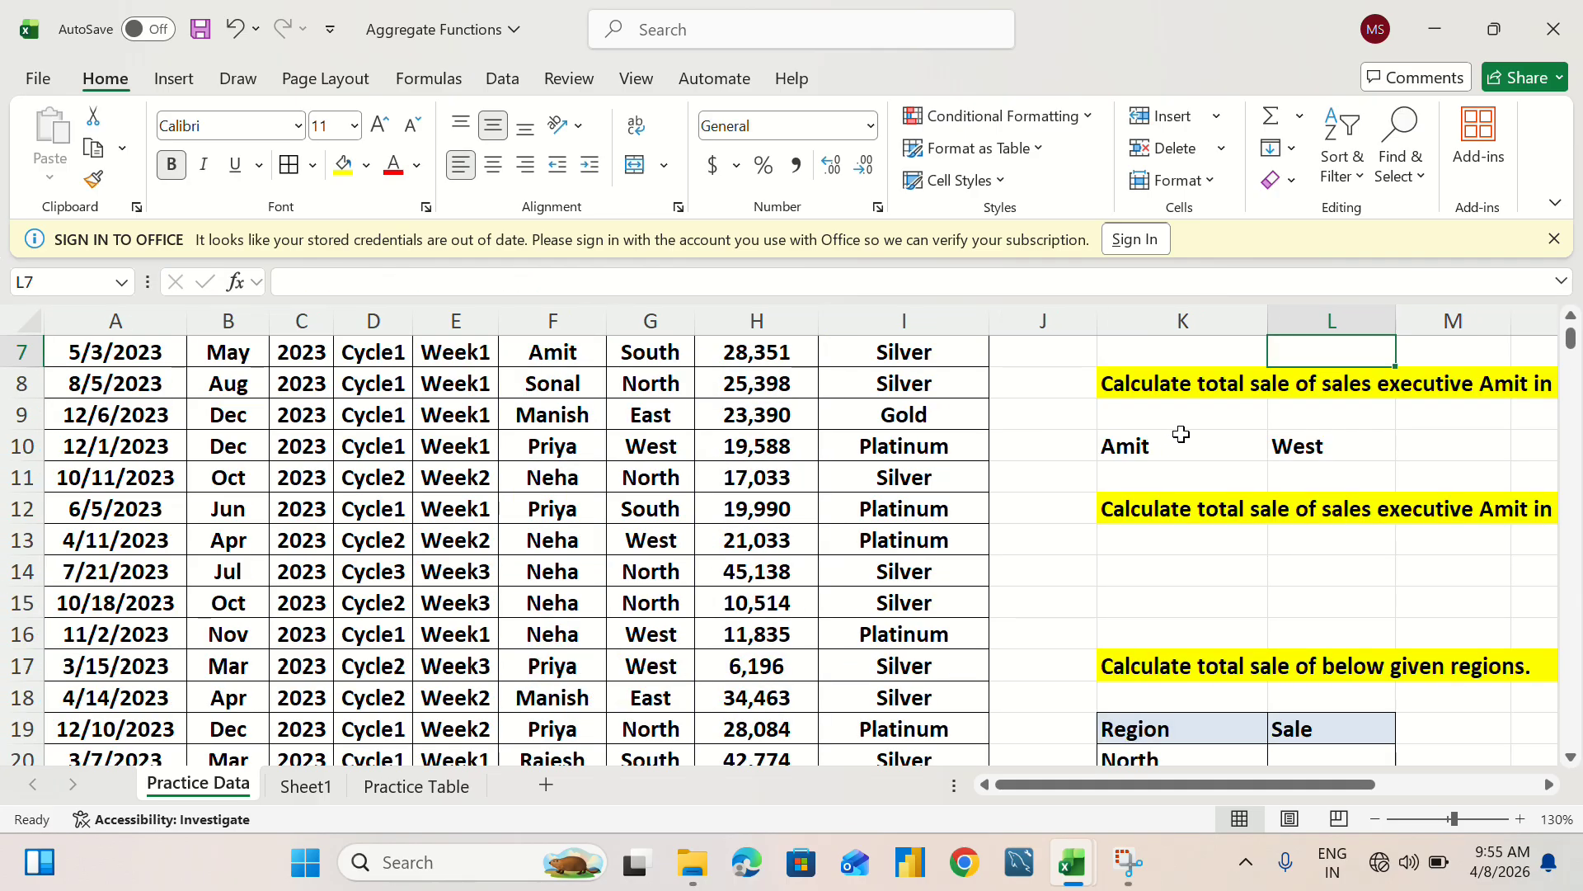
{"action": "scroll", "coordinate": [1270, 492], "scroll_direction": "up", "scroll_amount": 2}
{"action": "left_click", "coordinate": [1419, 505]}
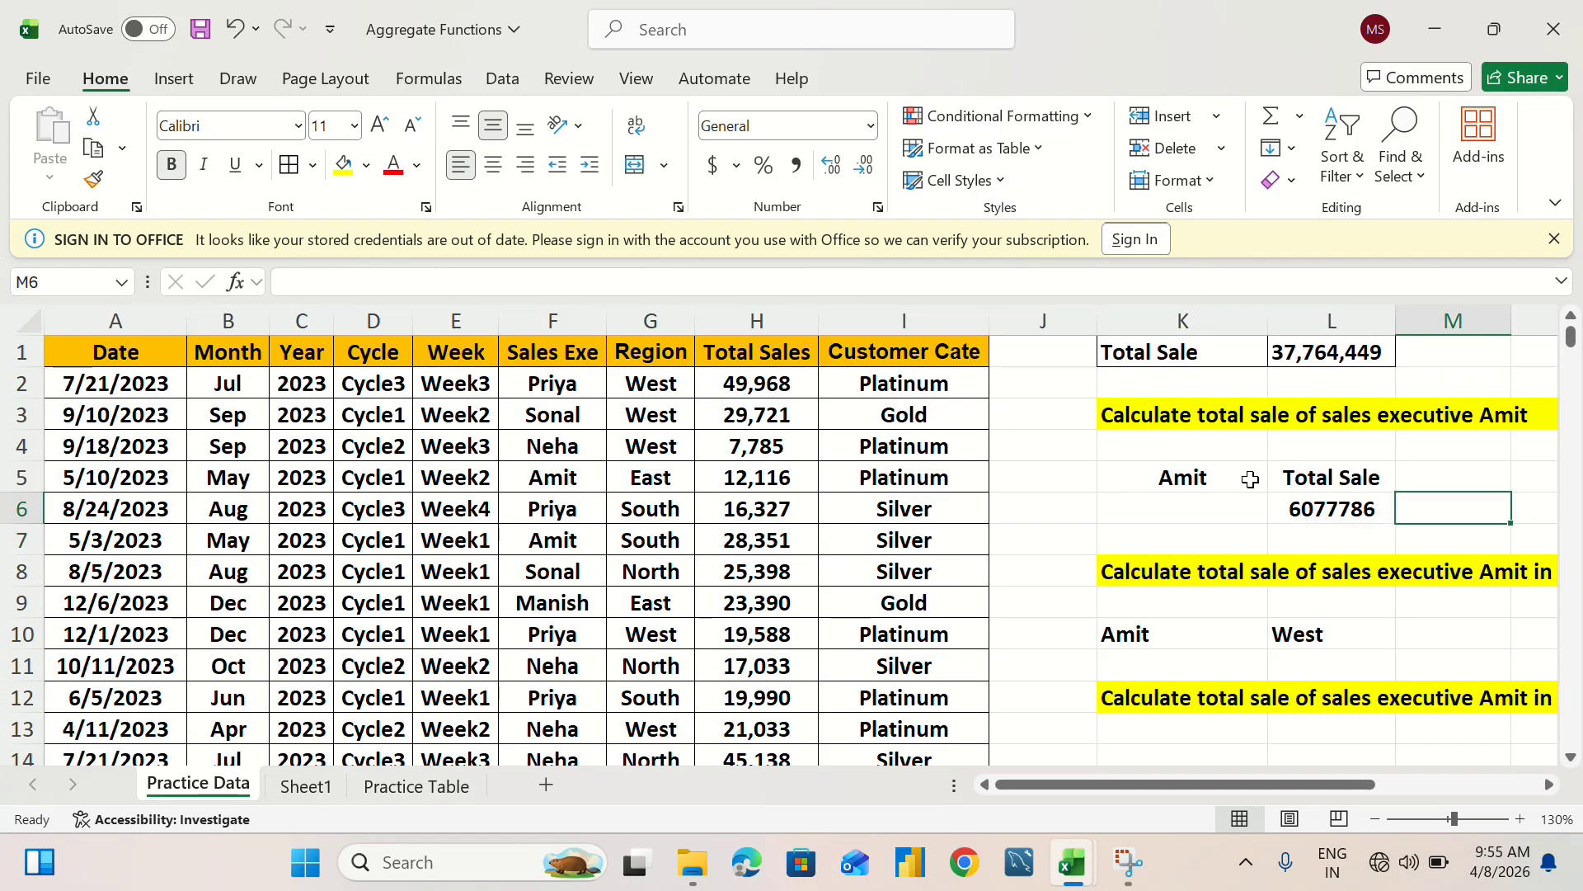
{"action": "left_click", "coordinate": [1301, 515]}
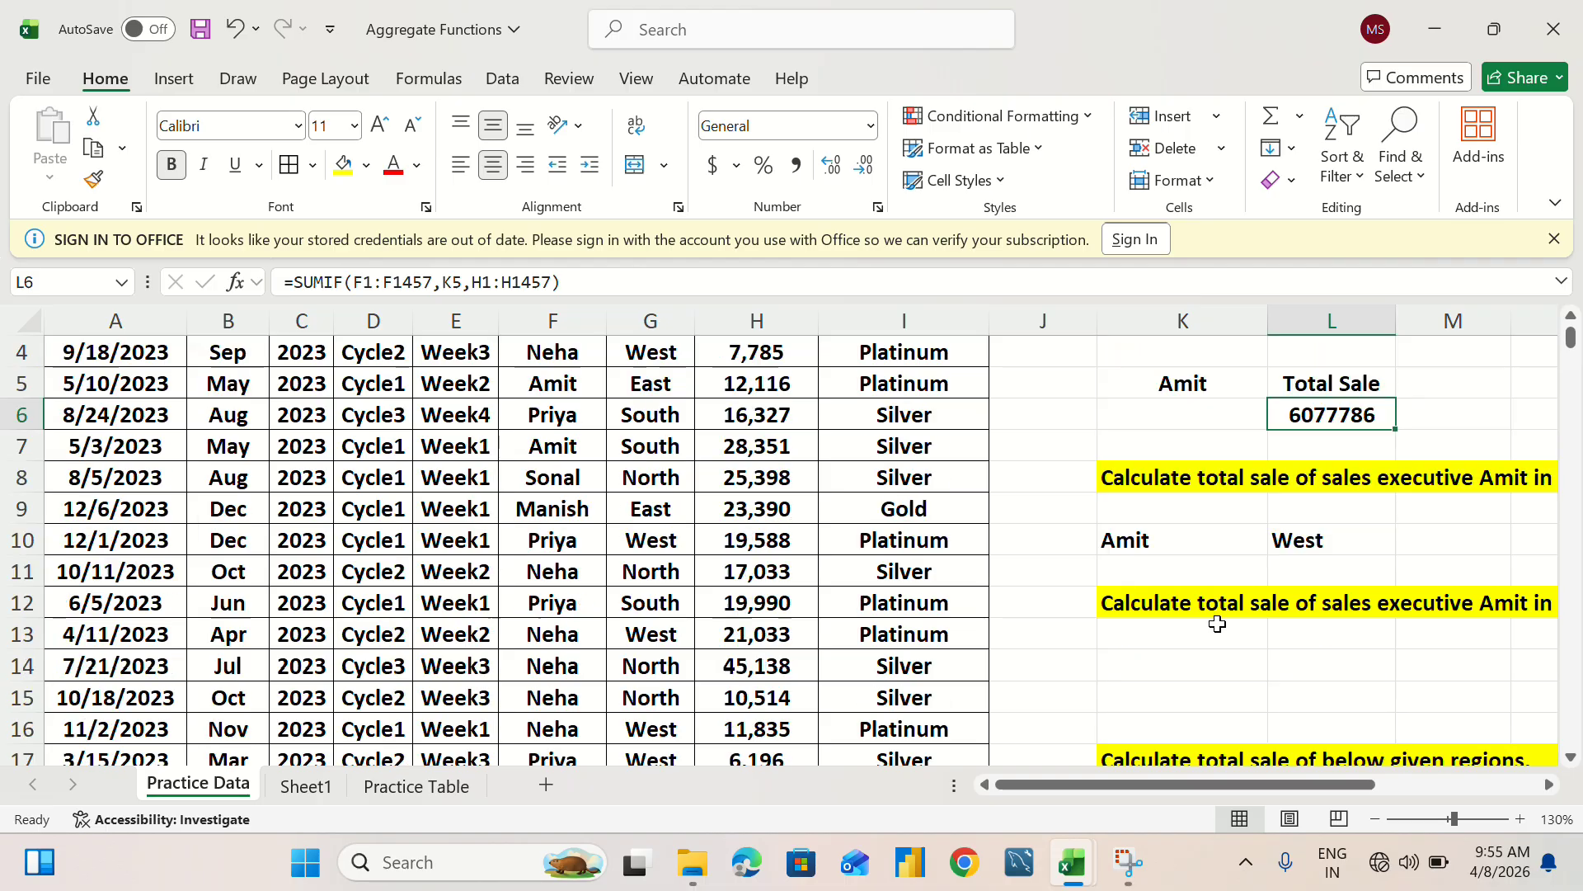
Begin a SUMIFS formula in M10 for the sales executive's West region total, leaving its arguments open.
{"action": "scroll", "coordinate": [1217, 624], "scroll_direction": "down", "scroll_amount": 1}
{"action": "left_click_drag", "start_coordinate": [1353, 780], "coordinate": [1448, 764]}
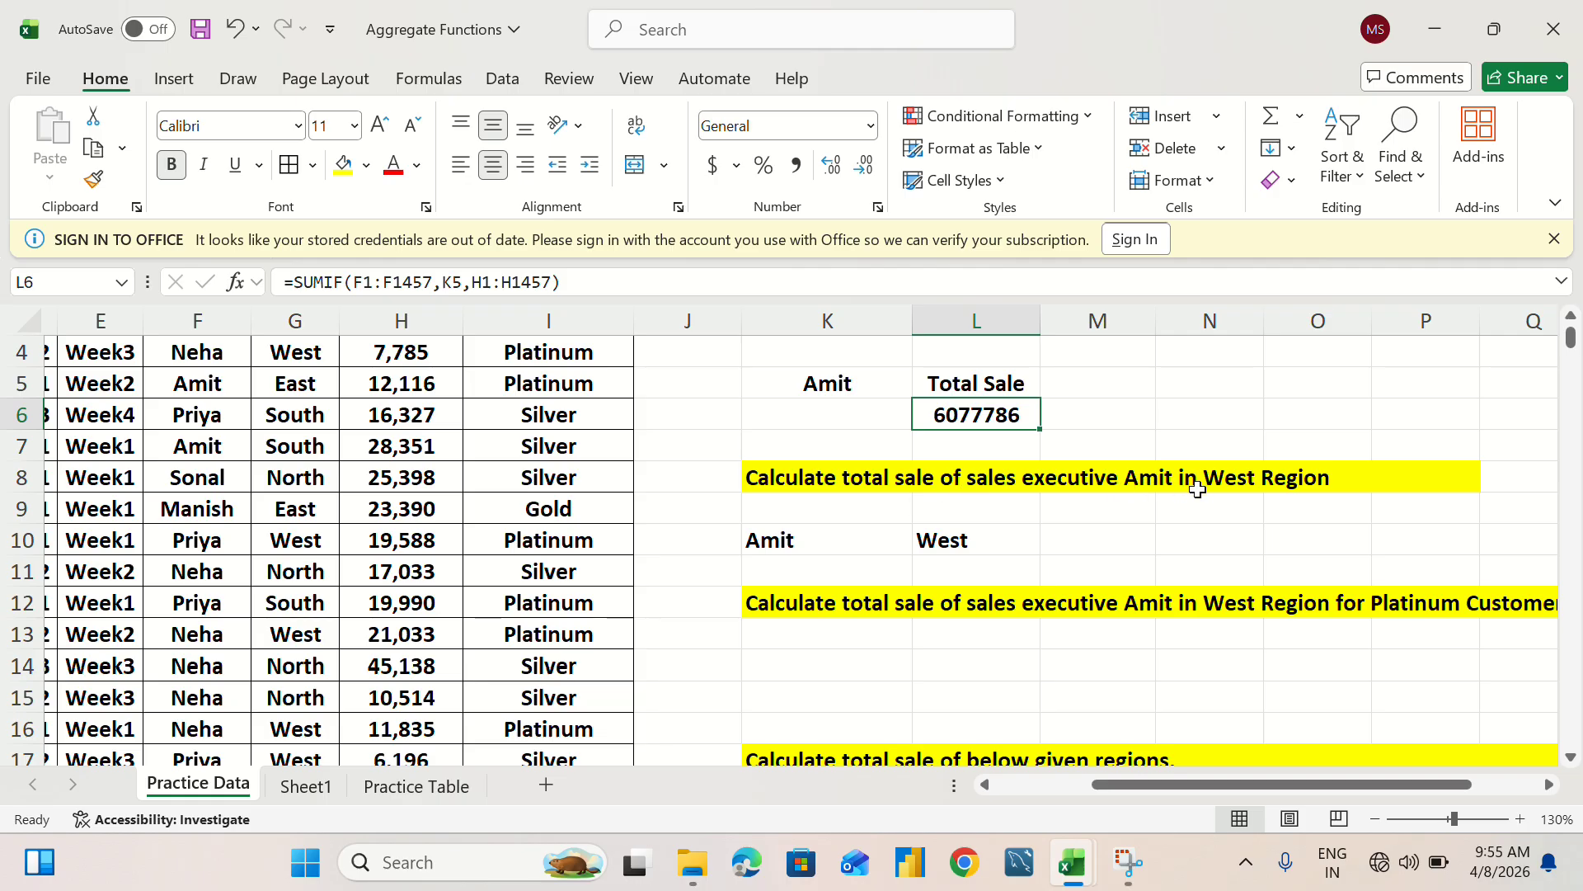
{"action": "left_click", "coordinate": [1105, 546]}
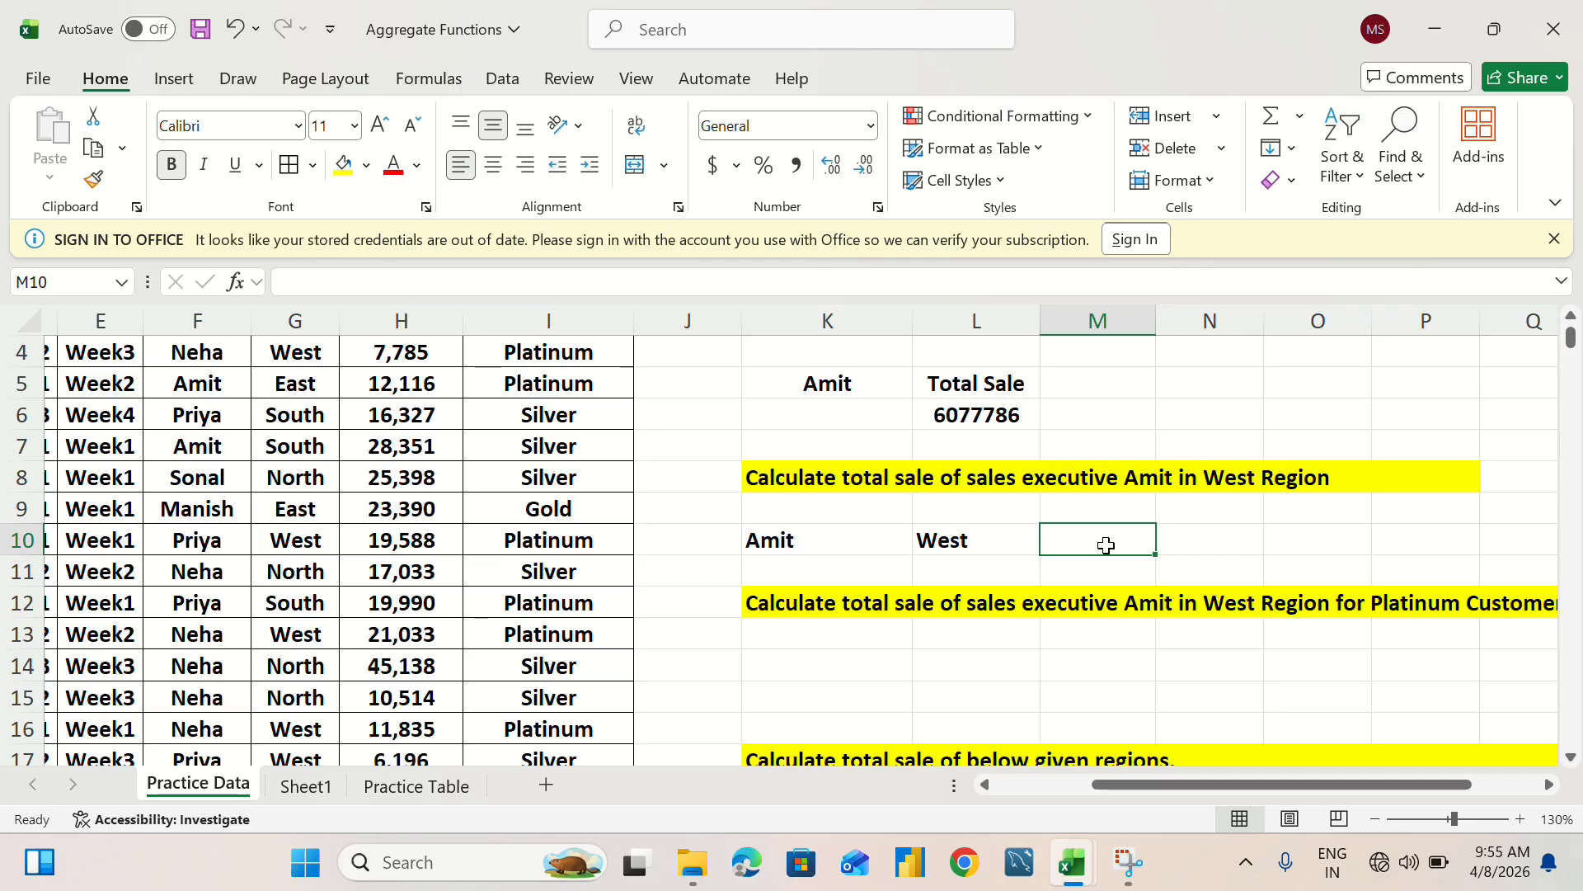
{"action": "double_click", "coordinate": [1106, 546]}
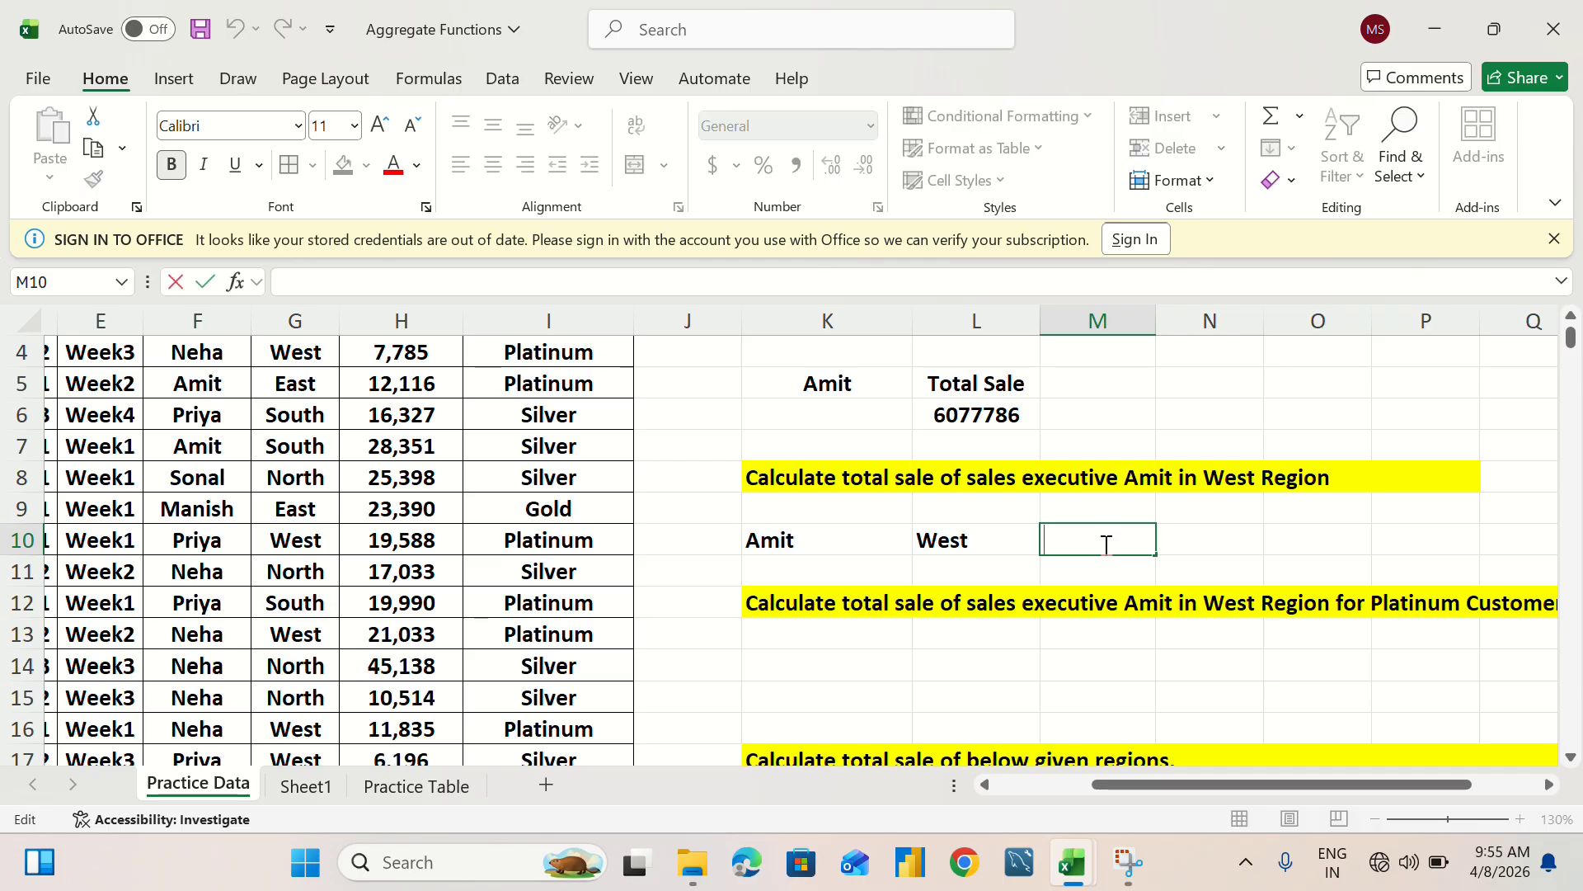
{"action": "type", "text": "=sum"}
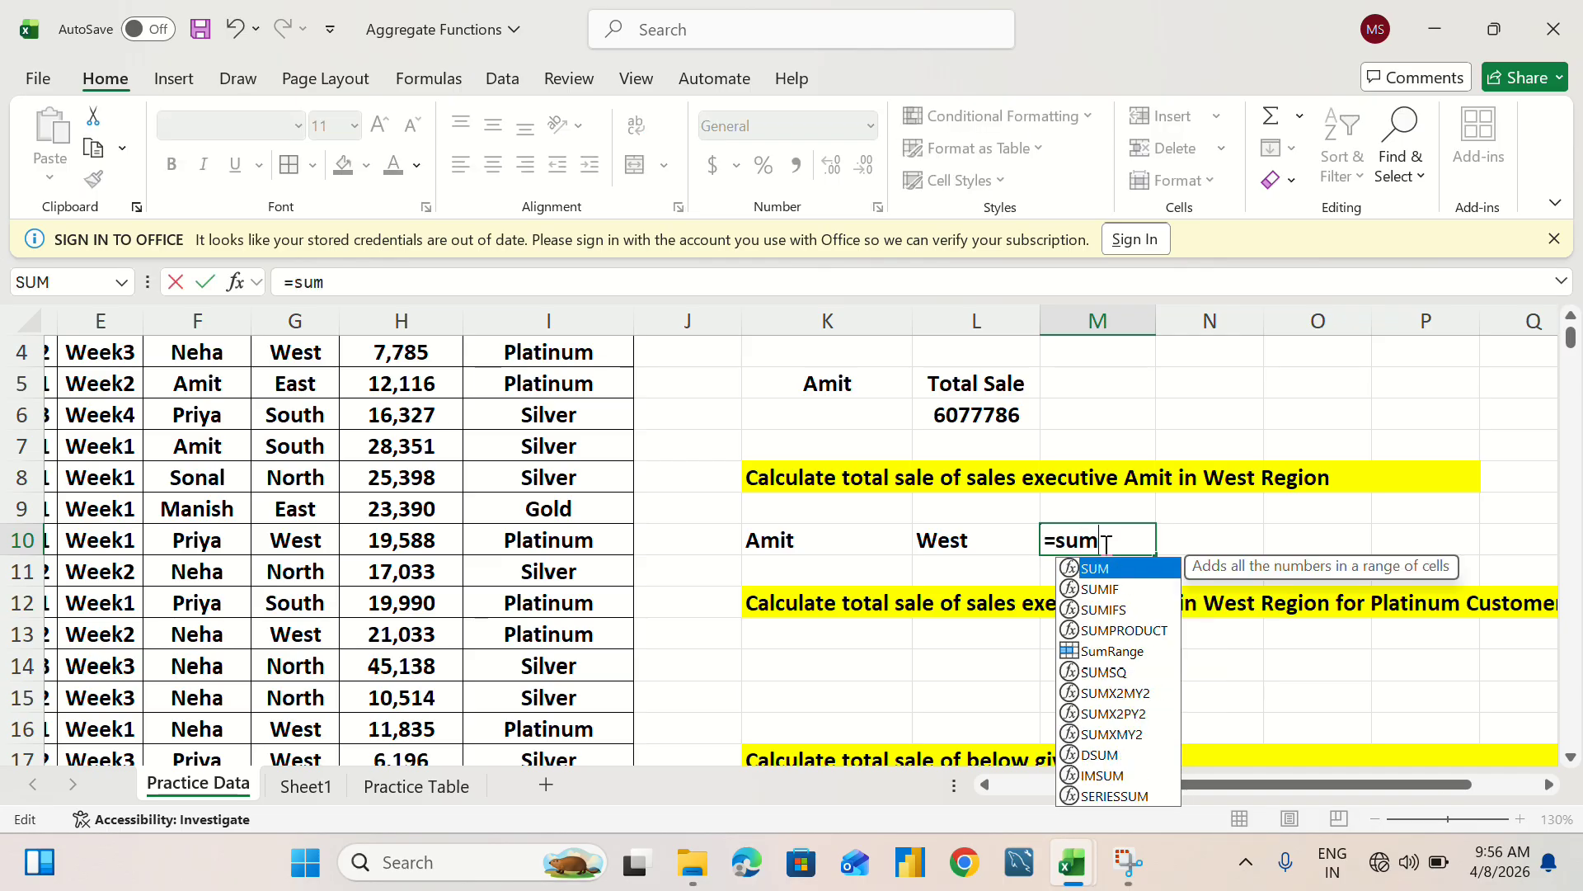
{"action": "type", "text": "ifs"}
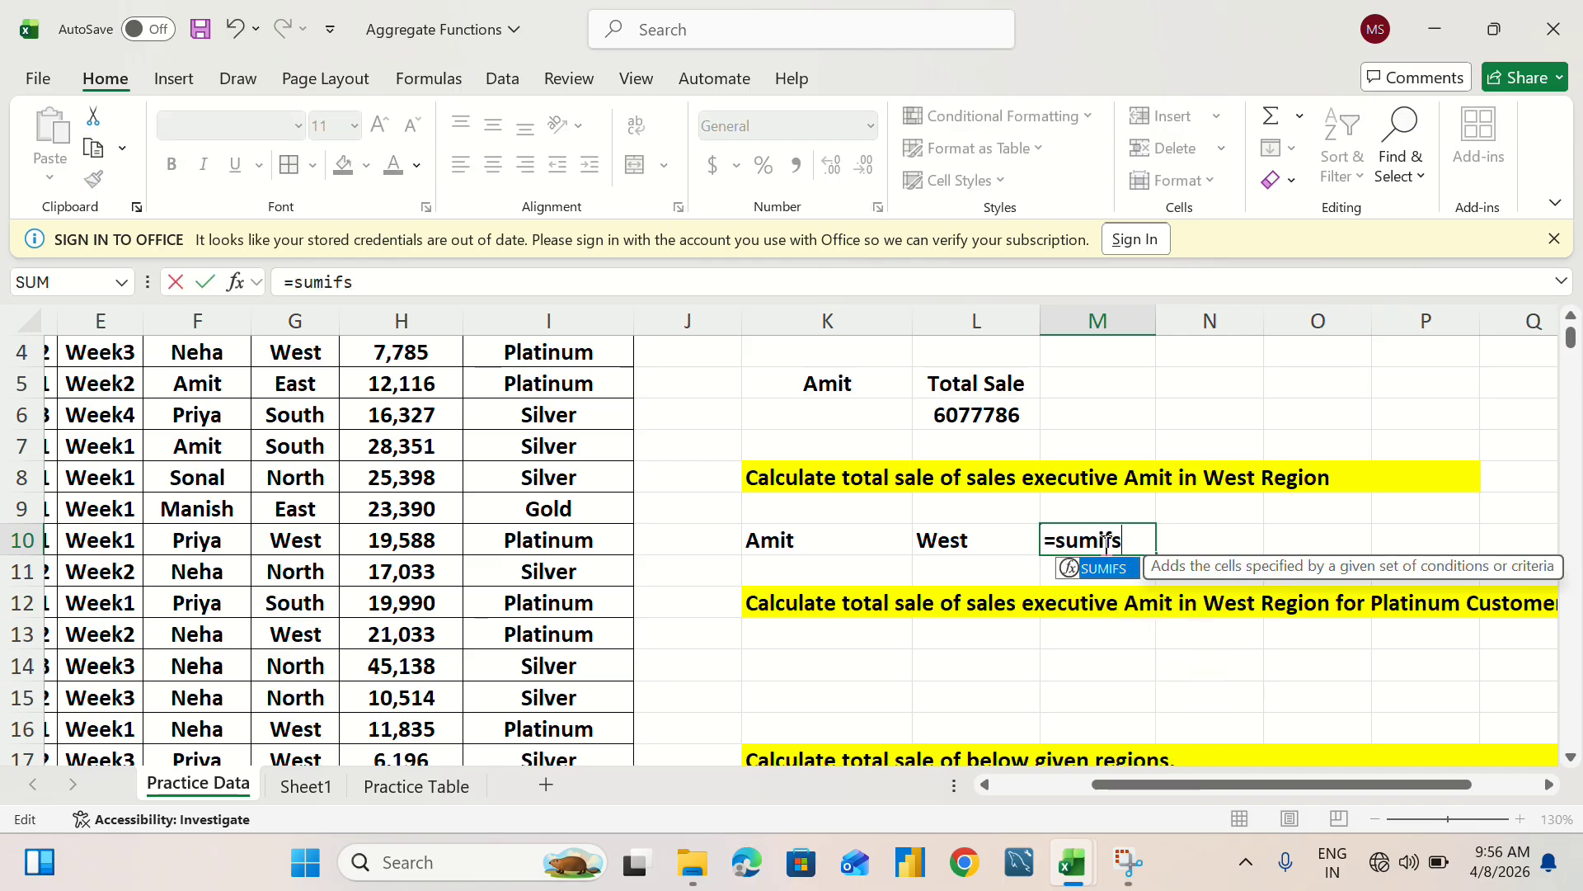
{"action": "key", "text": "Tab"}
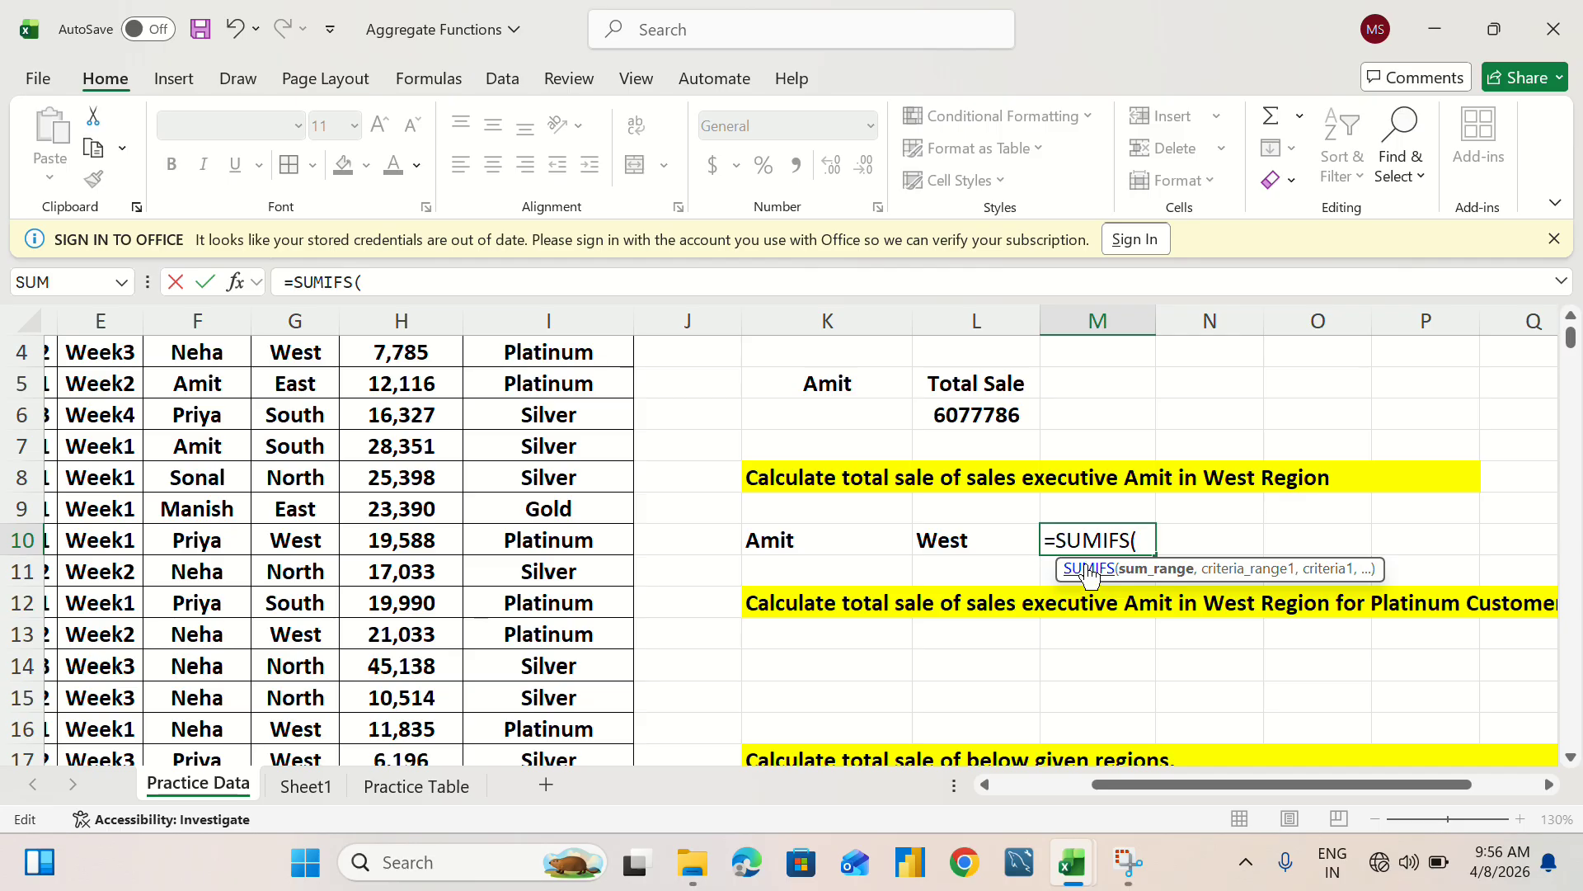
Set the Total Sales column H1:H1457 as the sum range of the SUMIFS formula in M10.
{"action": "scroll", "coordinate": [646, 515], "scroll_direction": "up", "scroll_amount": 1}
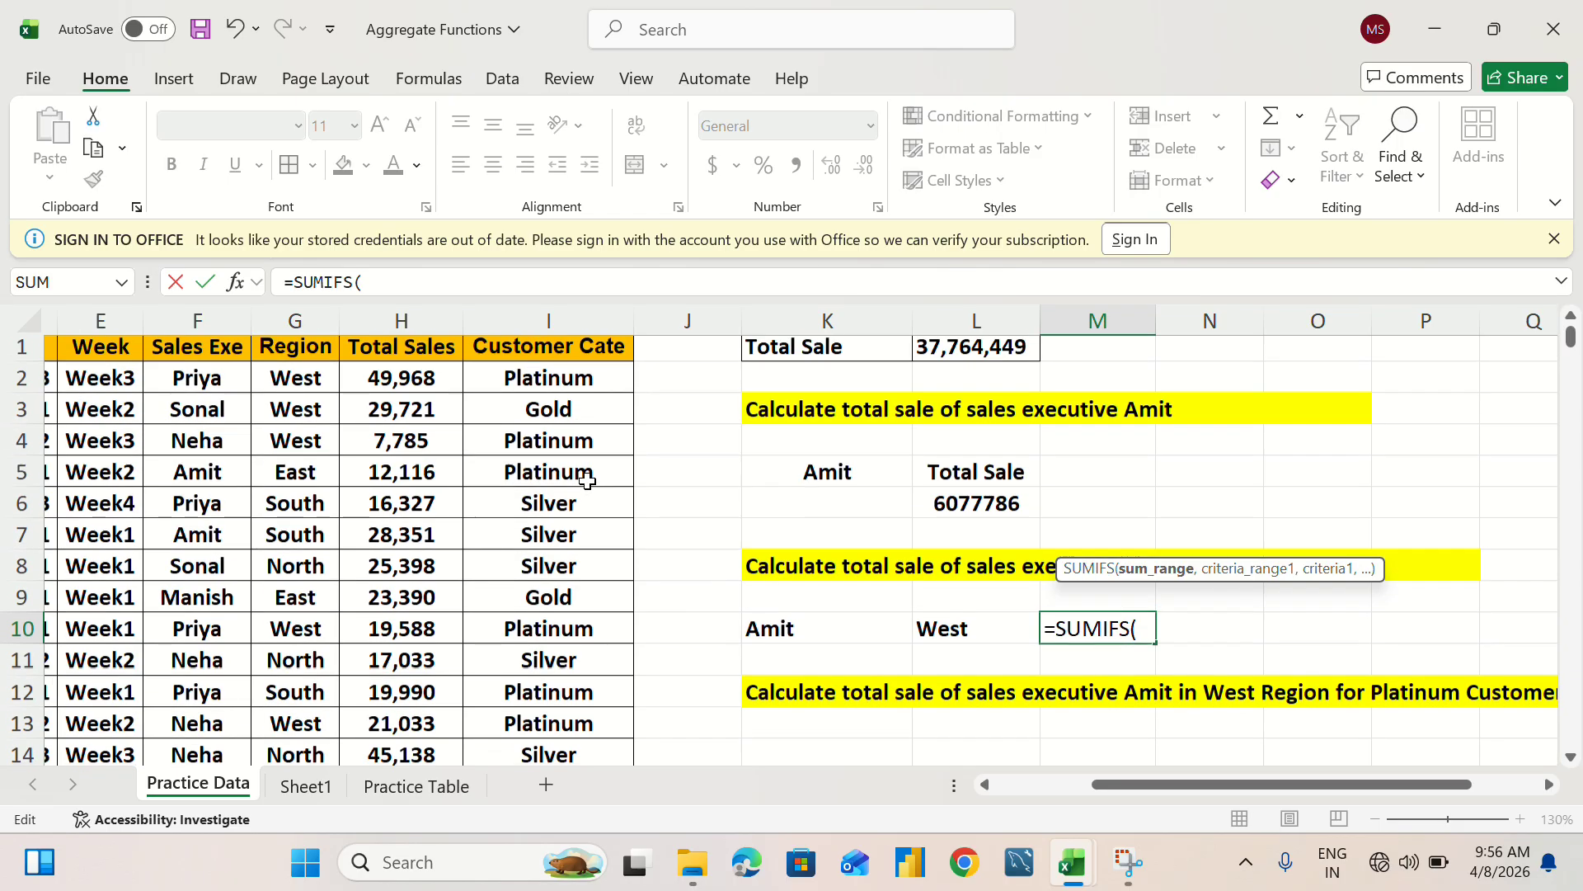
{"action": "left_click", "coordinate": [396, 354]}
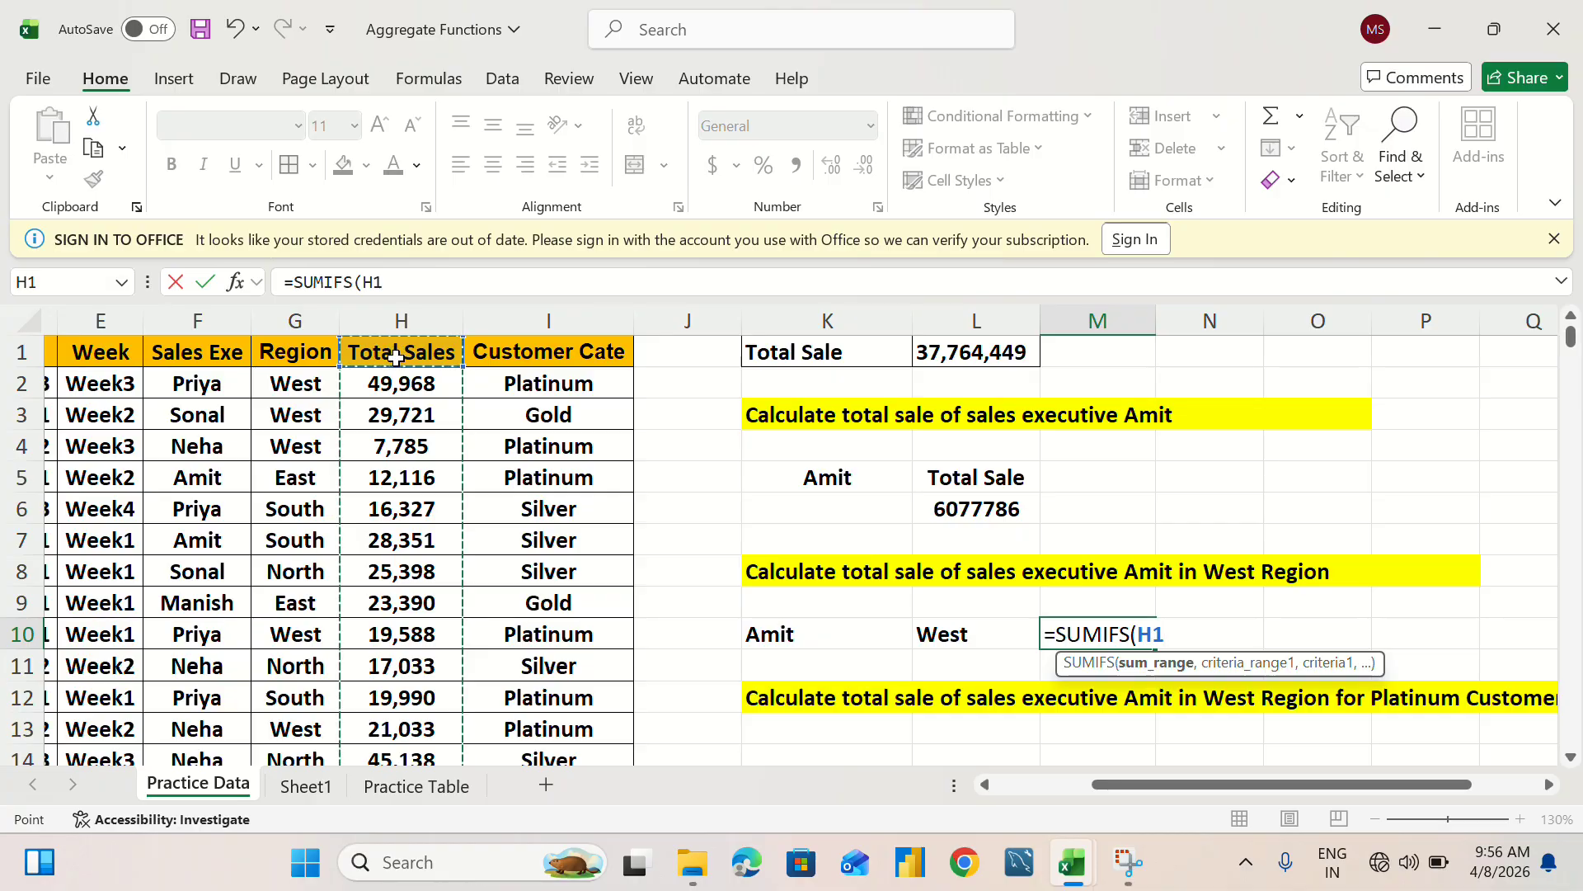
{"action": "key", "text": "ctrl+shift+Down"}
{"action": "type", "text": ","}
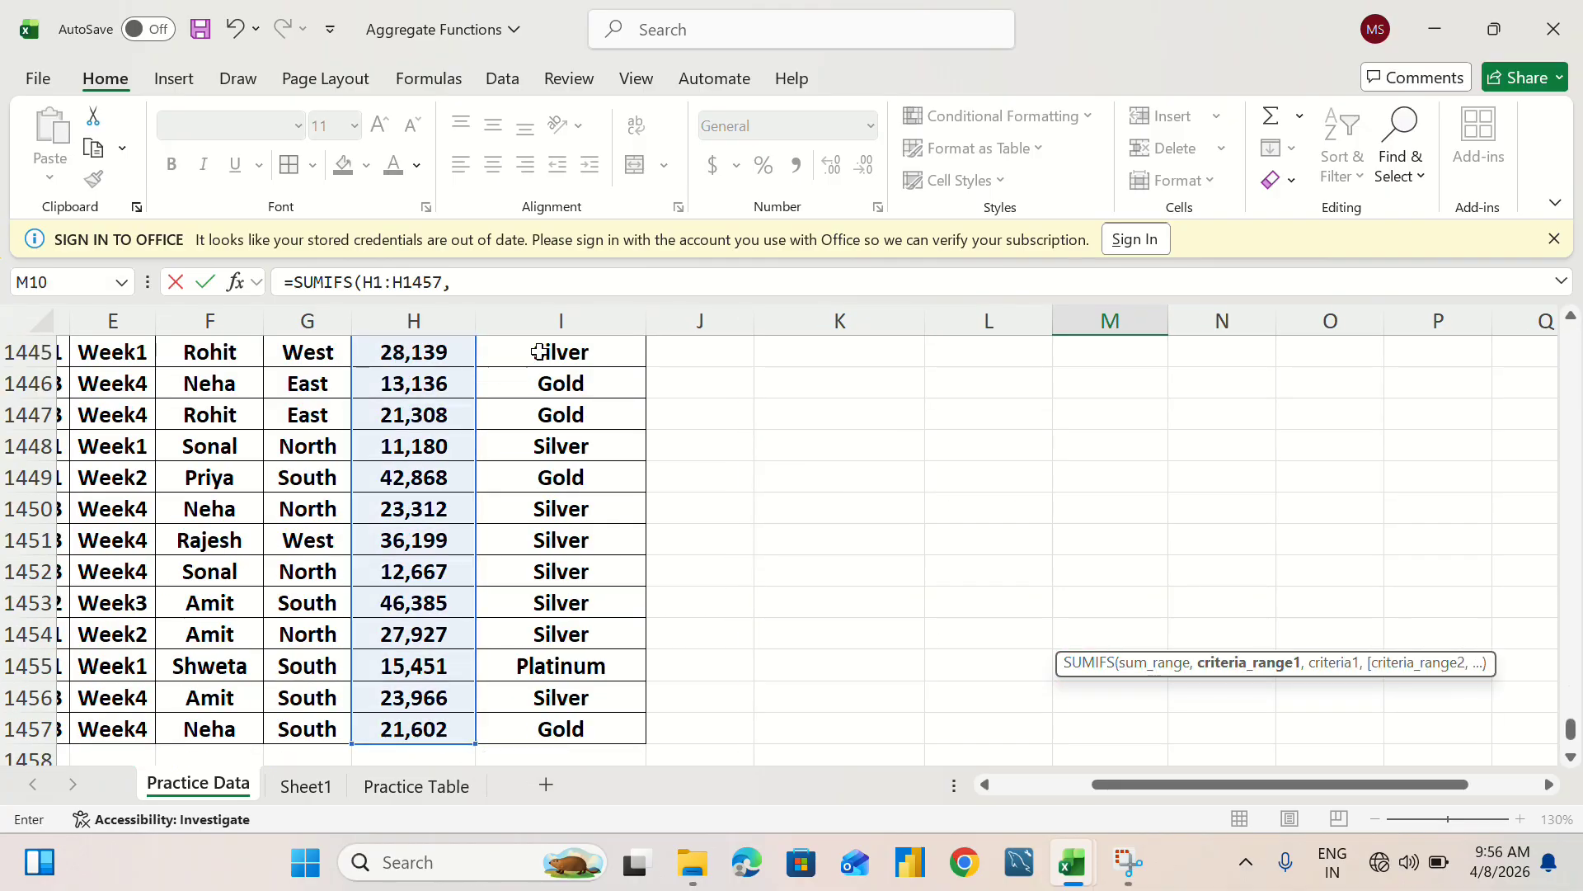
Add the Sales Exe column F1:F1457 as the first criteria range with K10 as its criterion.
{"action": "scroll", "coordinate": [1574, 729], "scroll_direction": "up", "scroll_amount": 20}
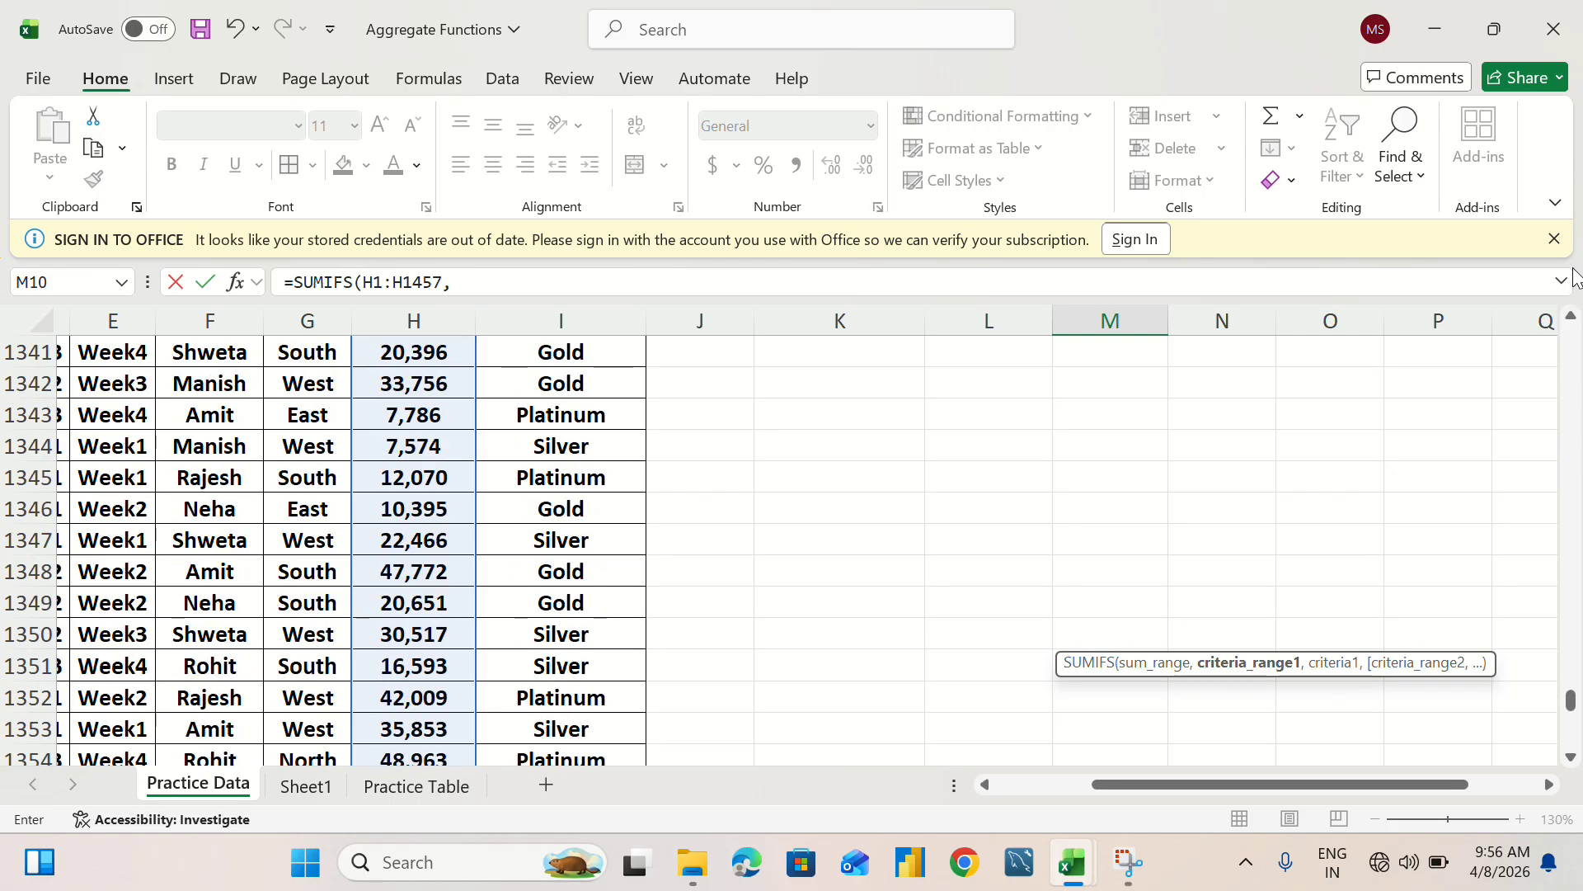
{"action": "left_click_drag", "start_coordinate": [1573, 699], "coordinate": [1572, 338]}
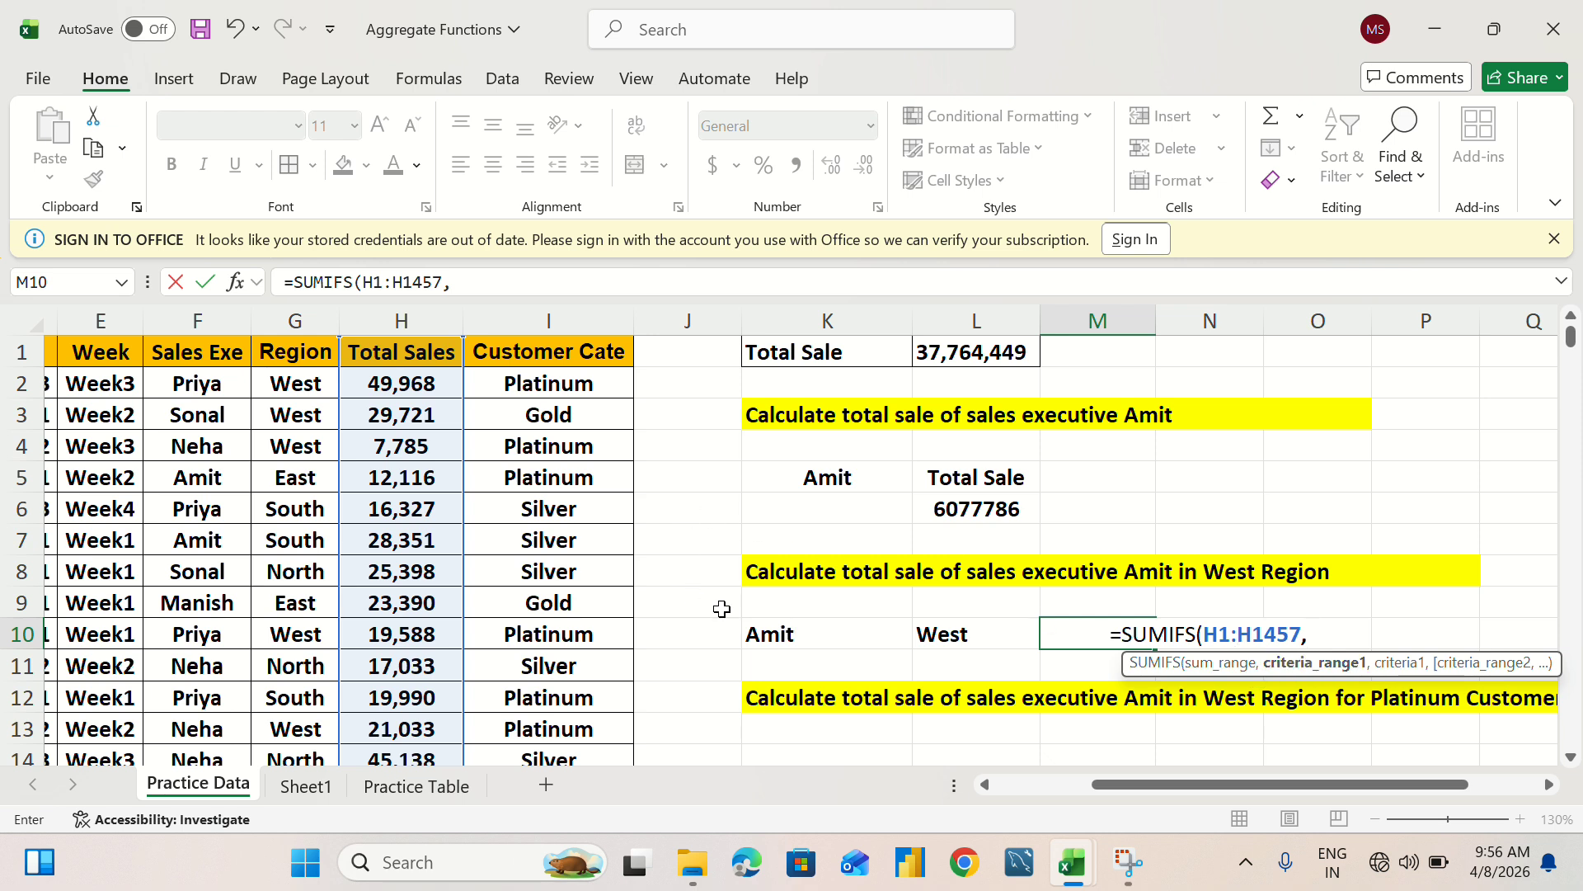
{"action": "left_click", "coordinate": [201, 357]}
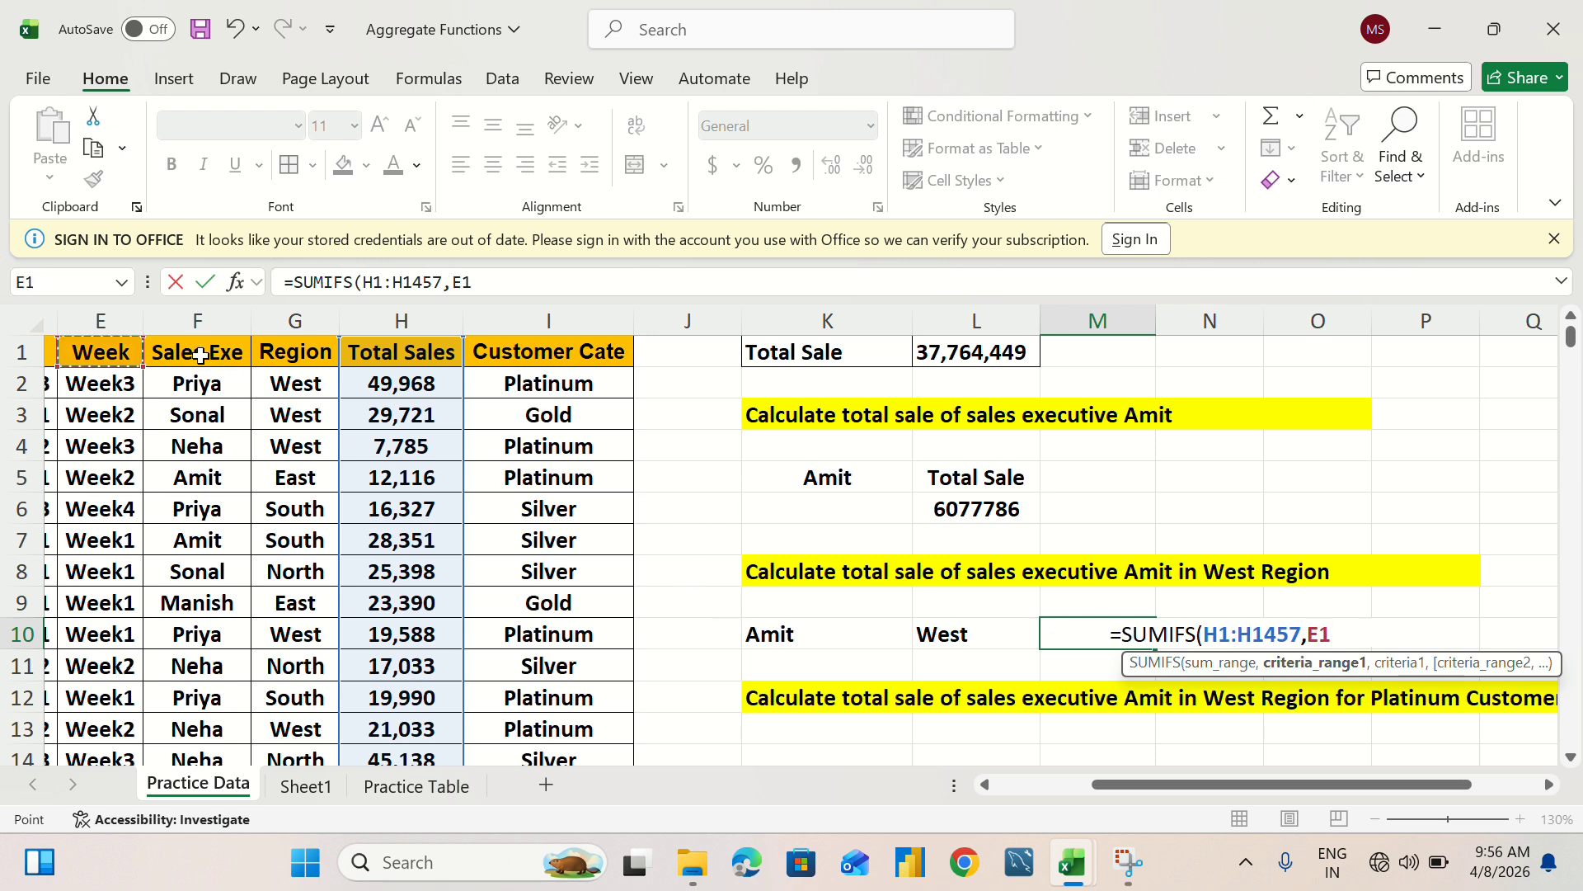
{"action": "left_click", "coordinate": [217, 359]}
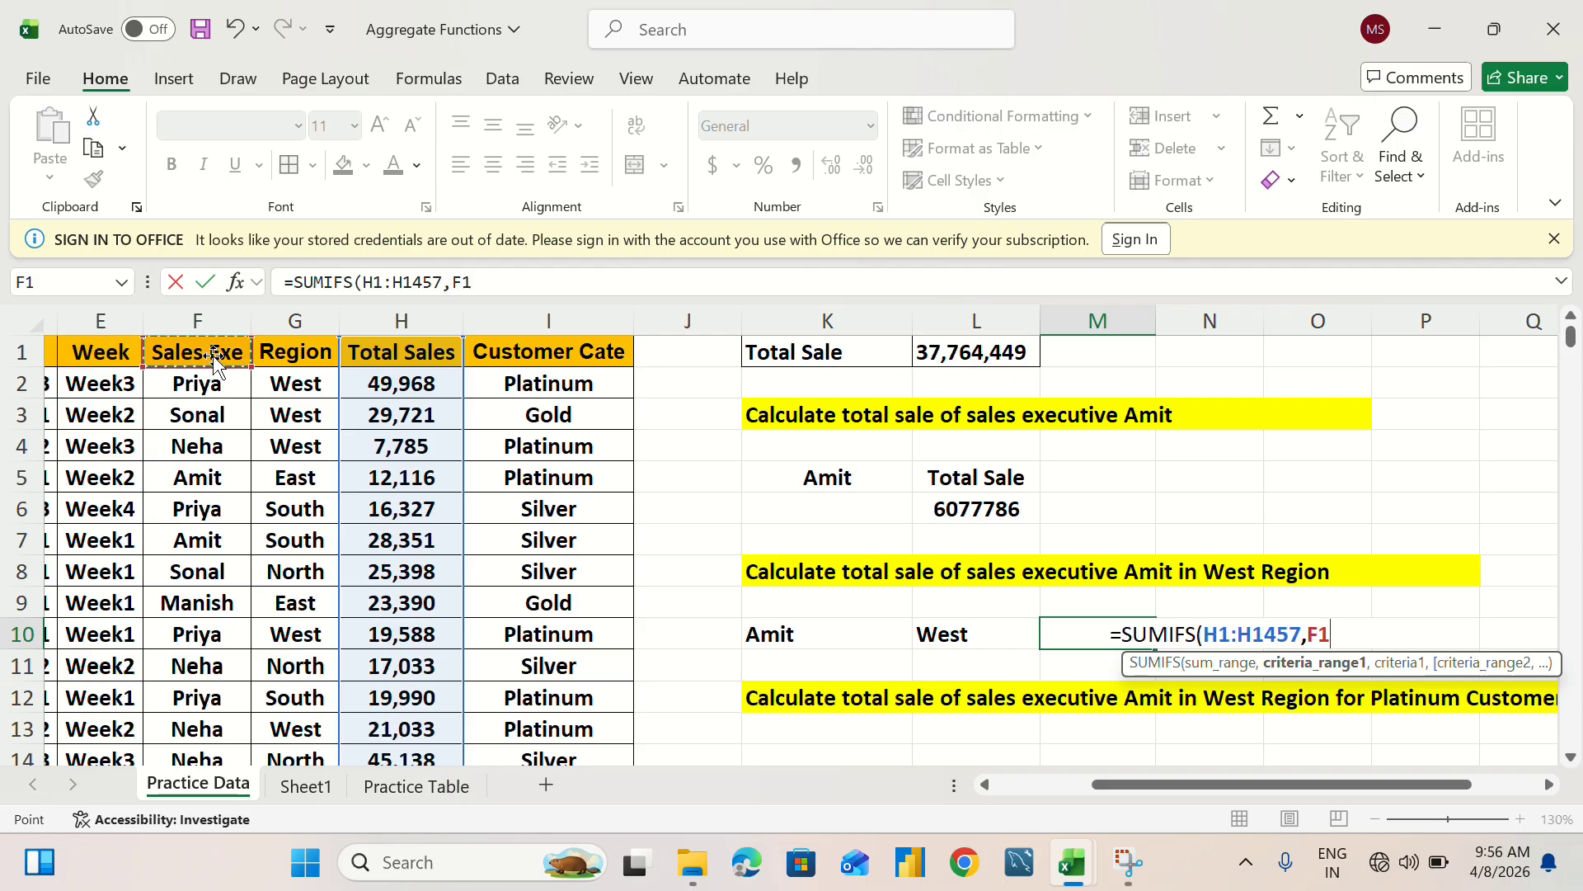
{"action": "key", "text": "ctrl+shift+Down"}
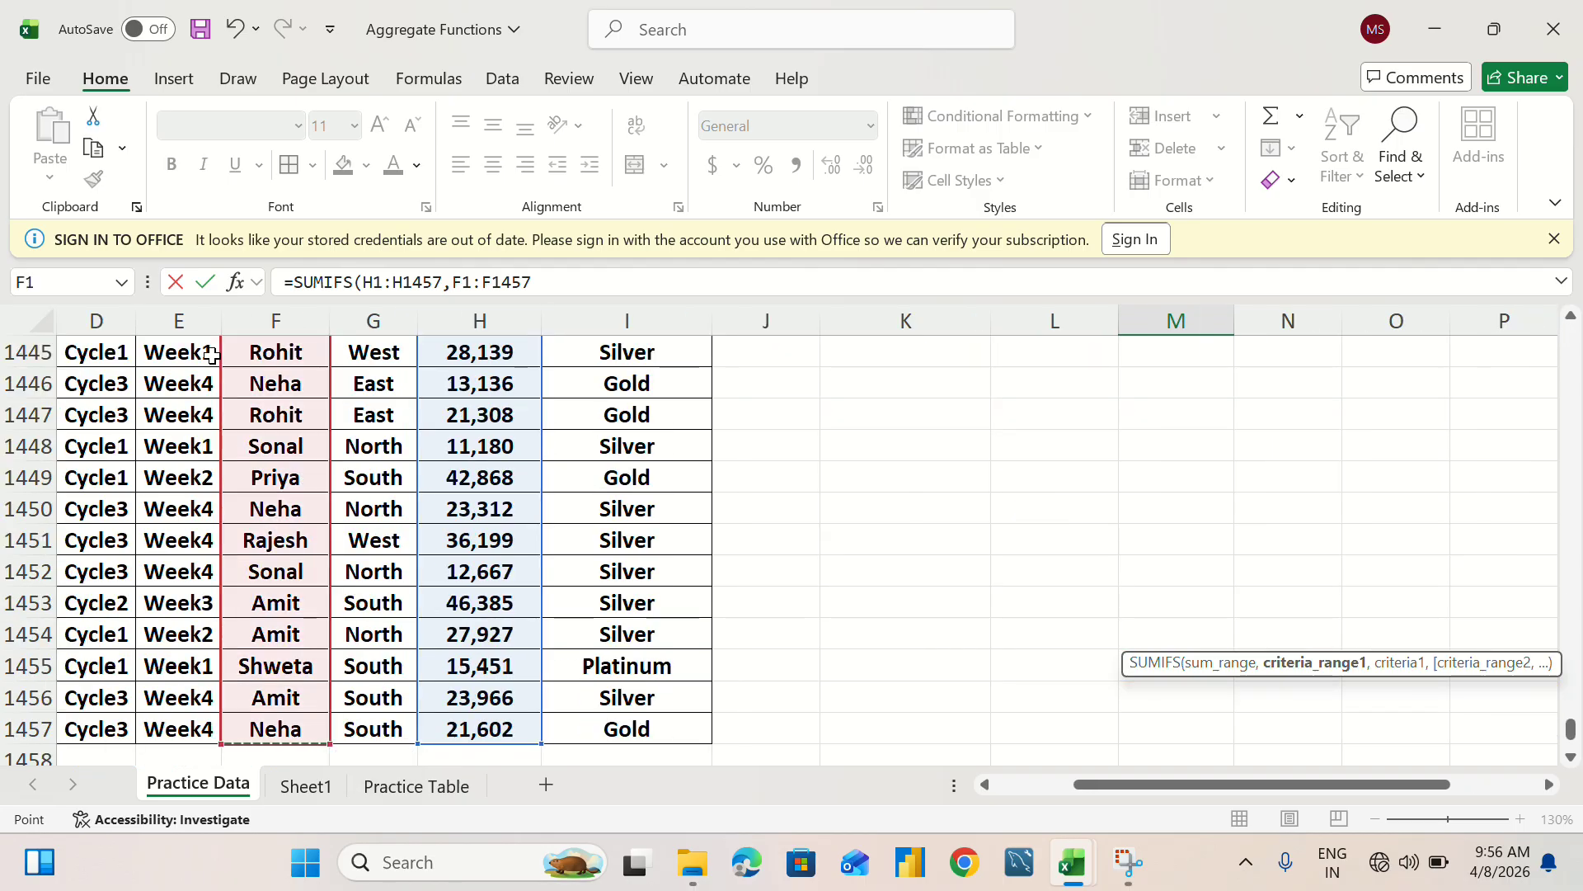
{"action": "type", "text": ","}
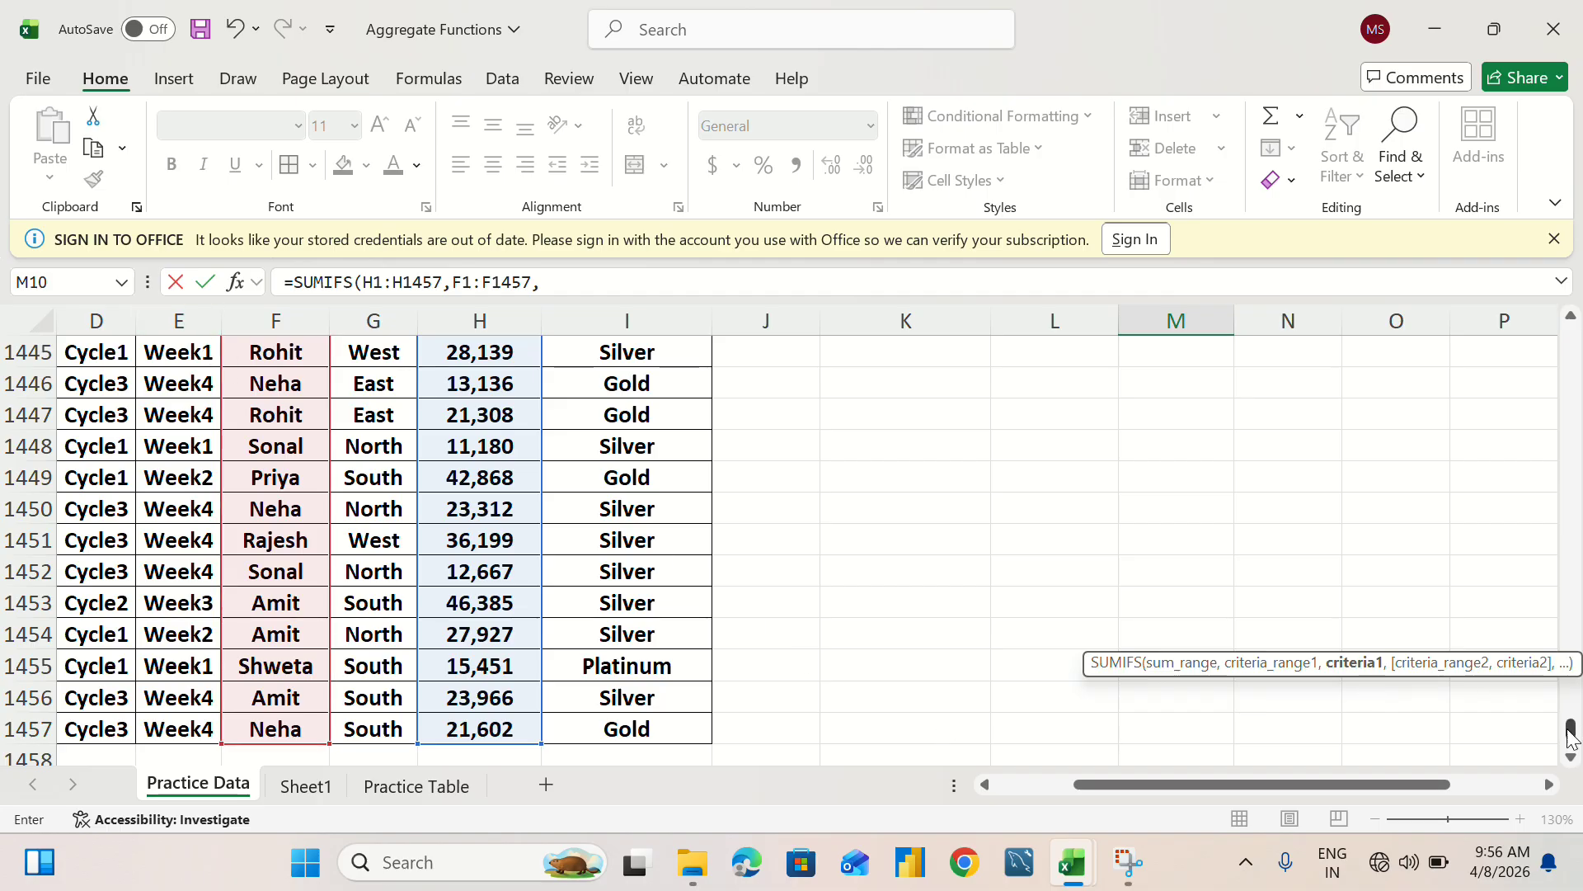
{"action": "left_click_drag", "start_coordinate": [1571, 732], "coordinate": [1570, 334]}
{"action": "left_click", "coordinate": [853, 634]}
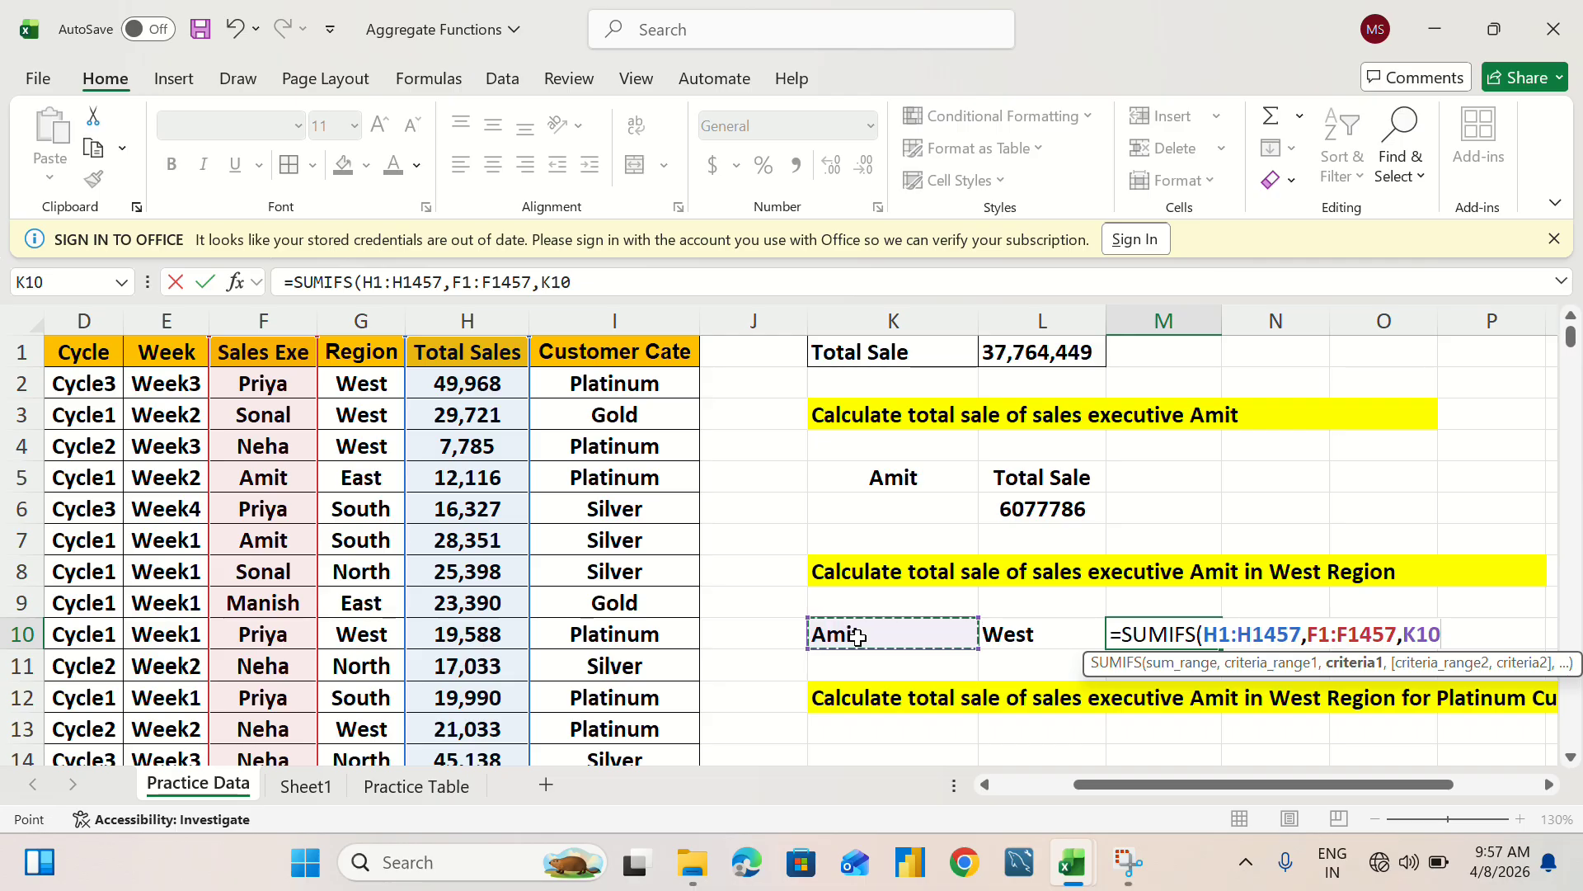
{"action": "type", "text": ","}
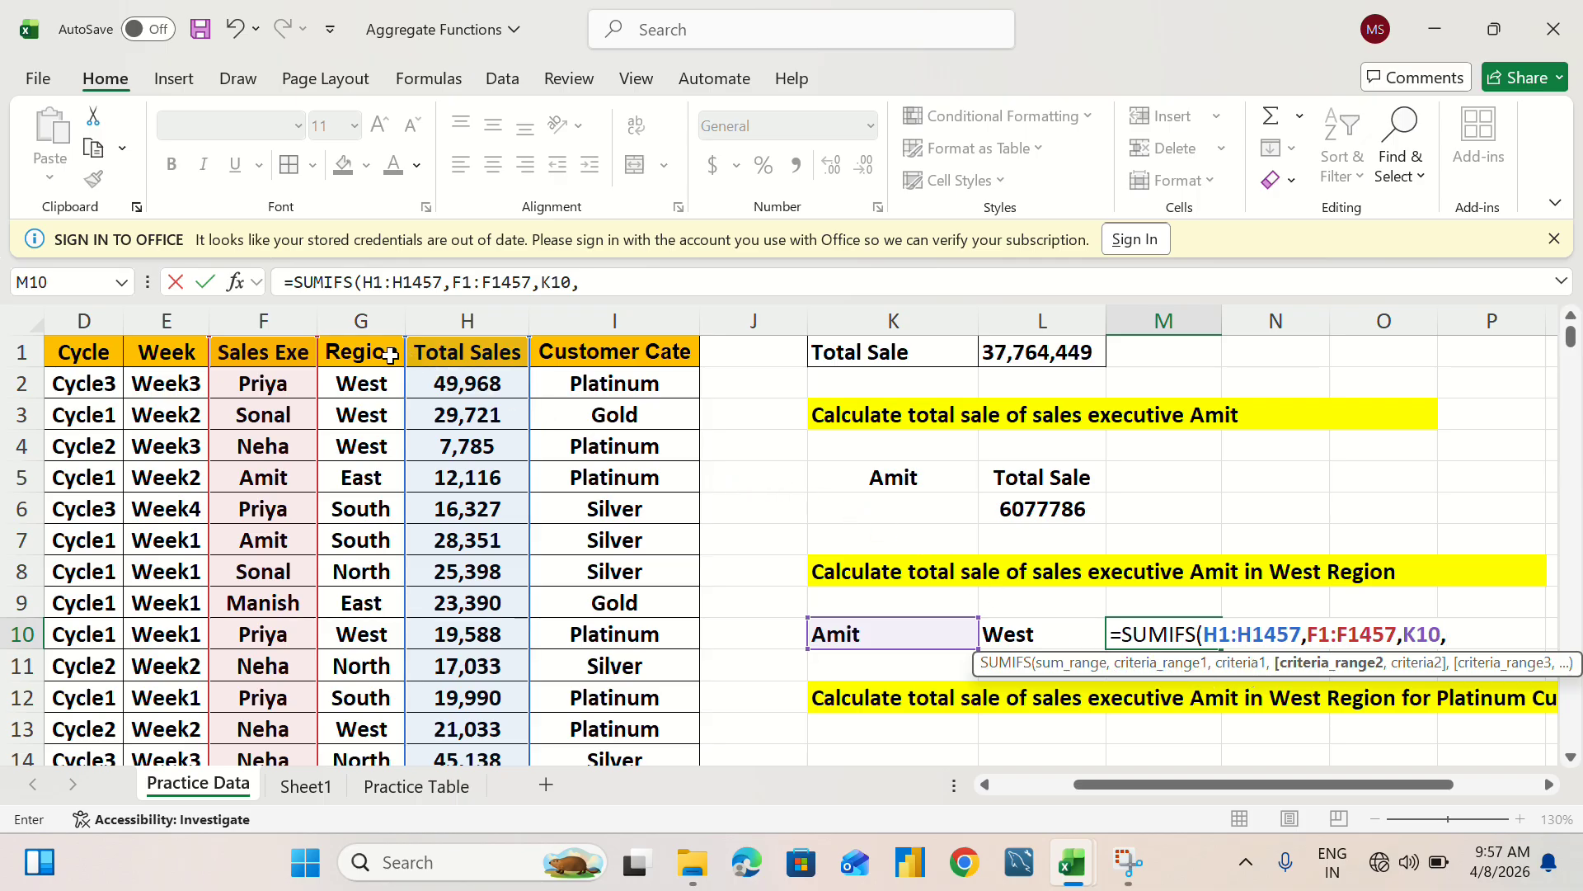
Add the Region column G1:G1457 with criterion L10, enter the SUMIFS formula in M10, and review it.
{"action": "left_click", "coordinate": [365, 353]}
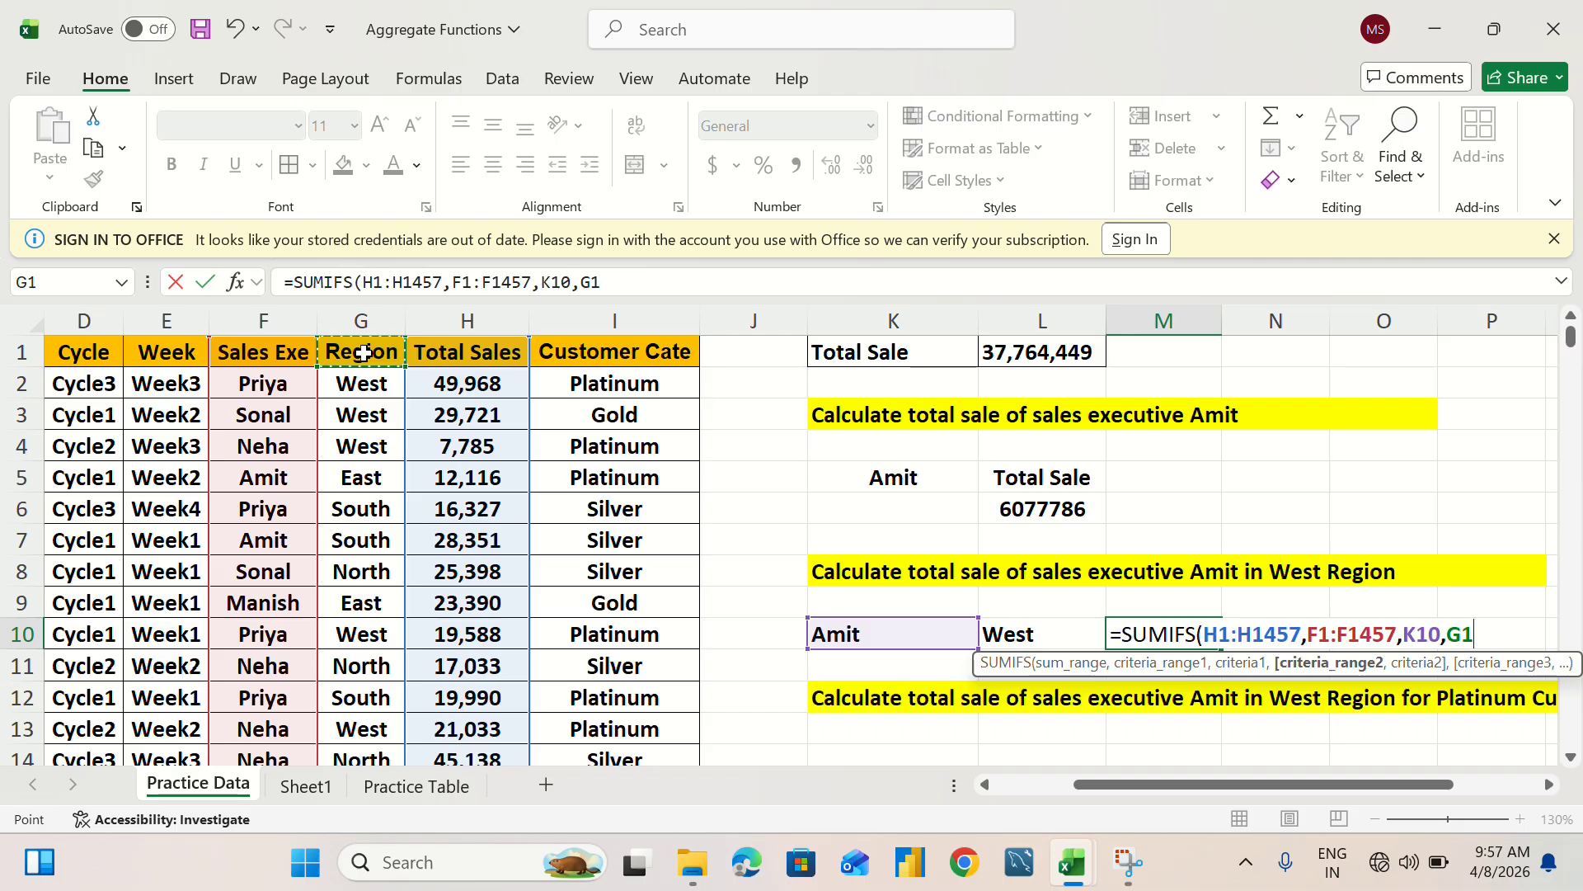
{"action": "key", "text": "ctrl+shift+Down"}
{"action": "type", "text": ","}
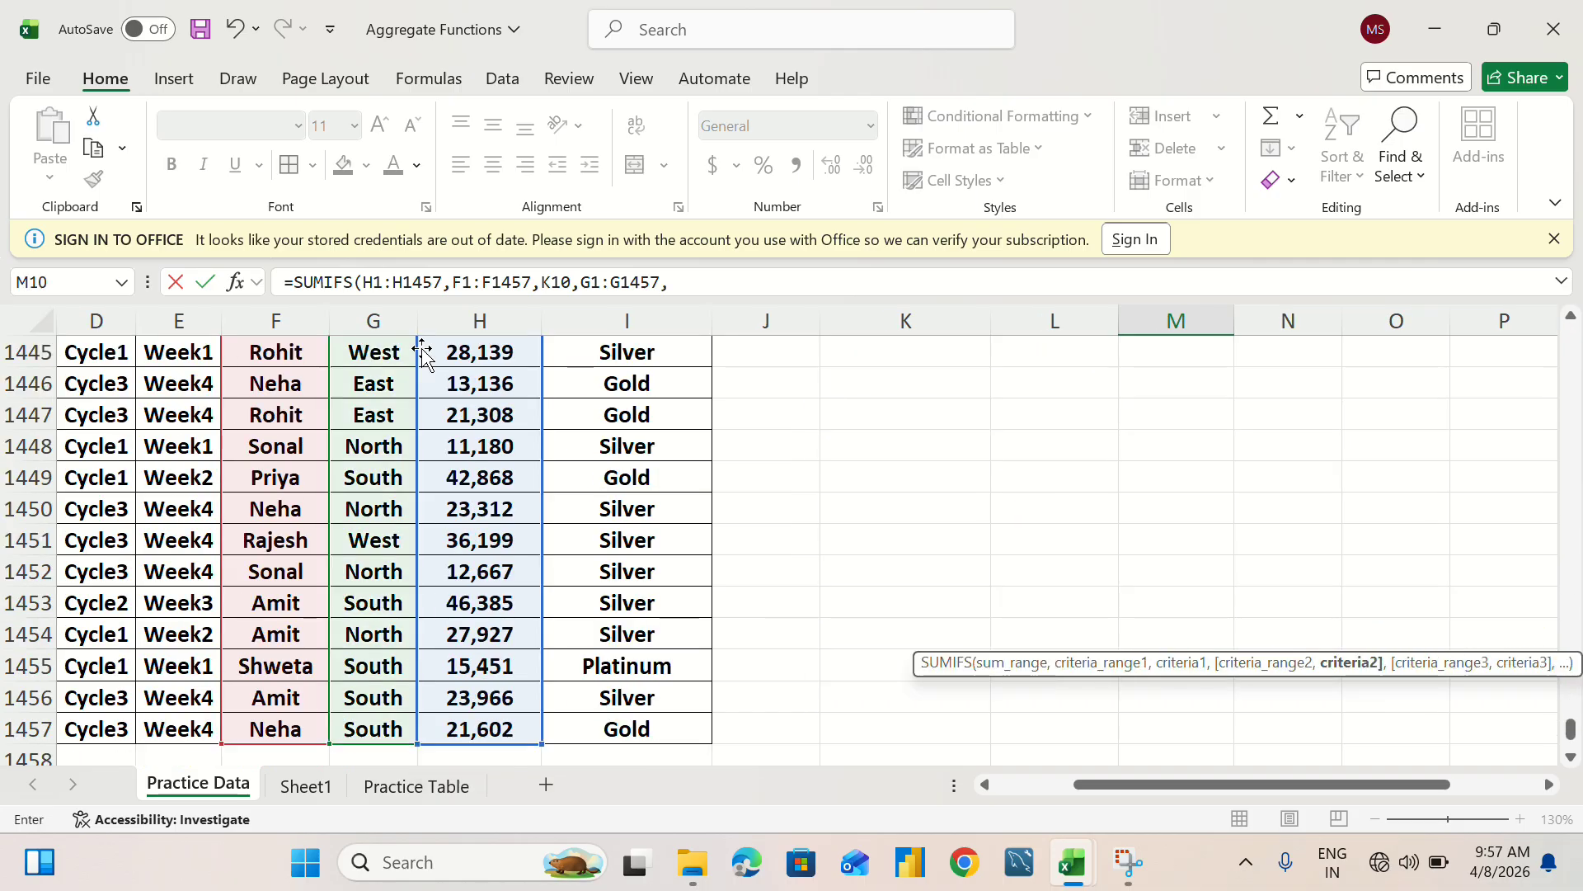
{"action": "left_click_drag", "start_coordinate": [1571, 730], "coordinate": [1572, 334]}
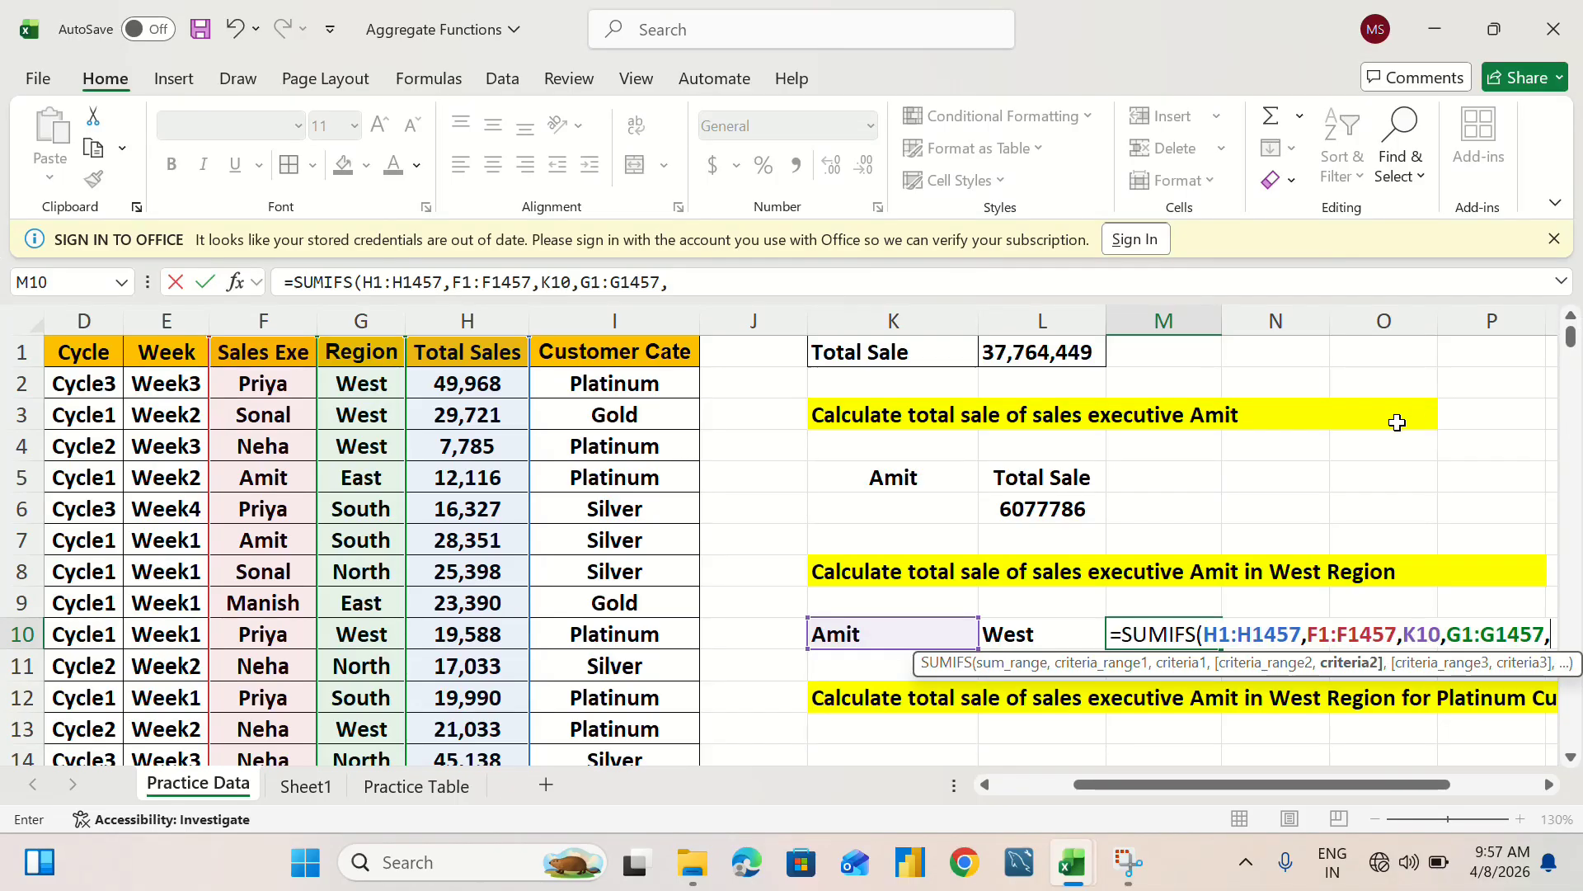
{"action": "left_click", "coordinate": [1033, 638]}
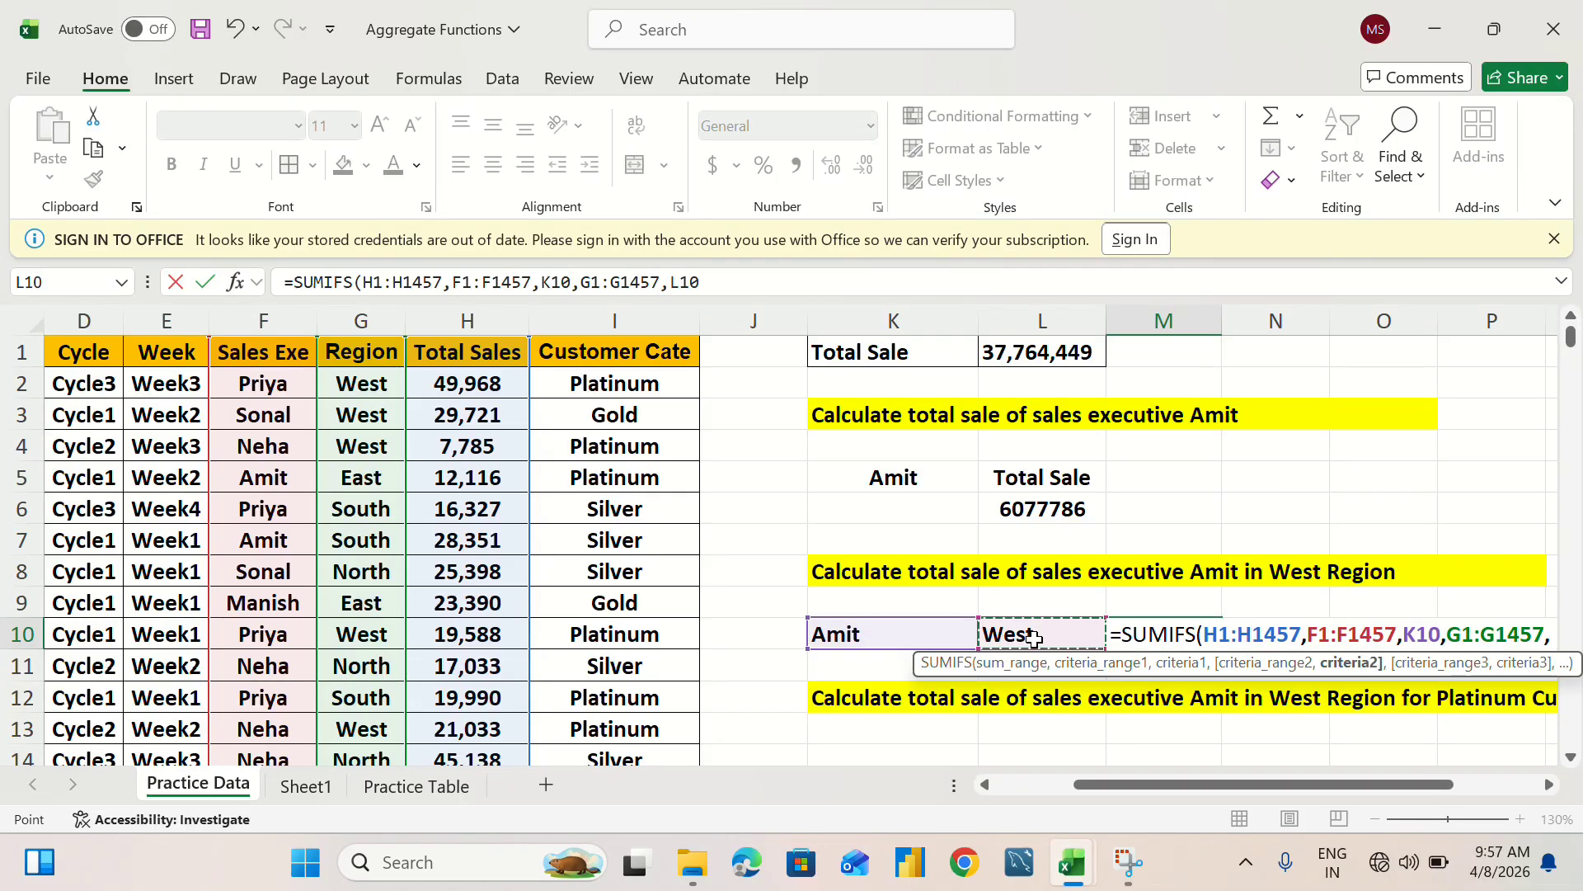
{"action": "type", "text": ")"}
{"action": "key", "text": "Return"}
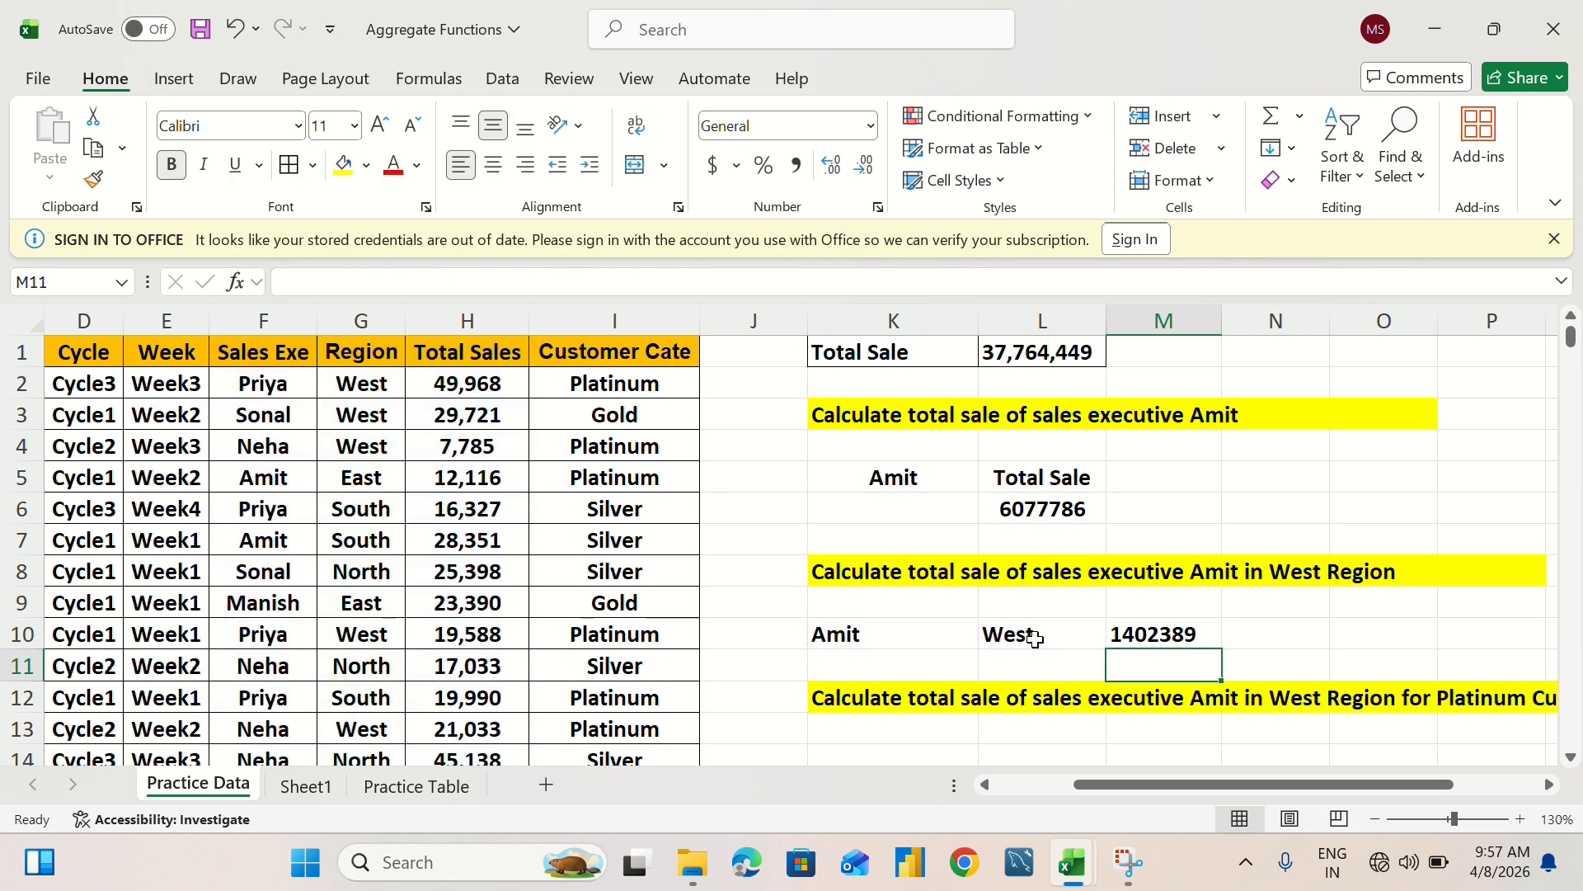
{"action": "left_click", "coordinate": [1190, 631]}
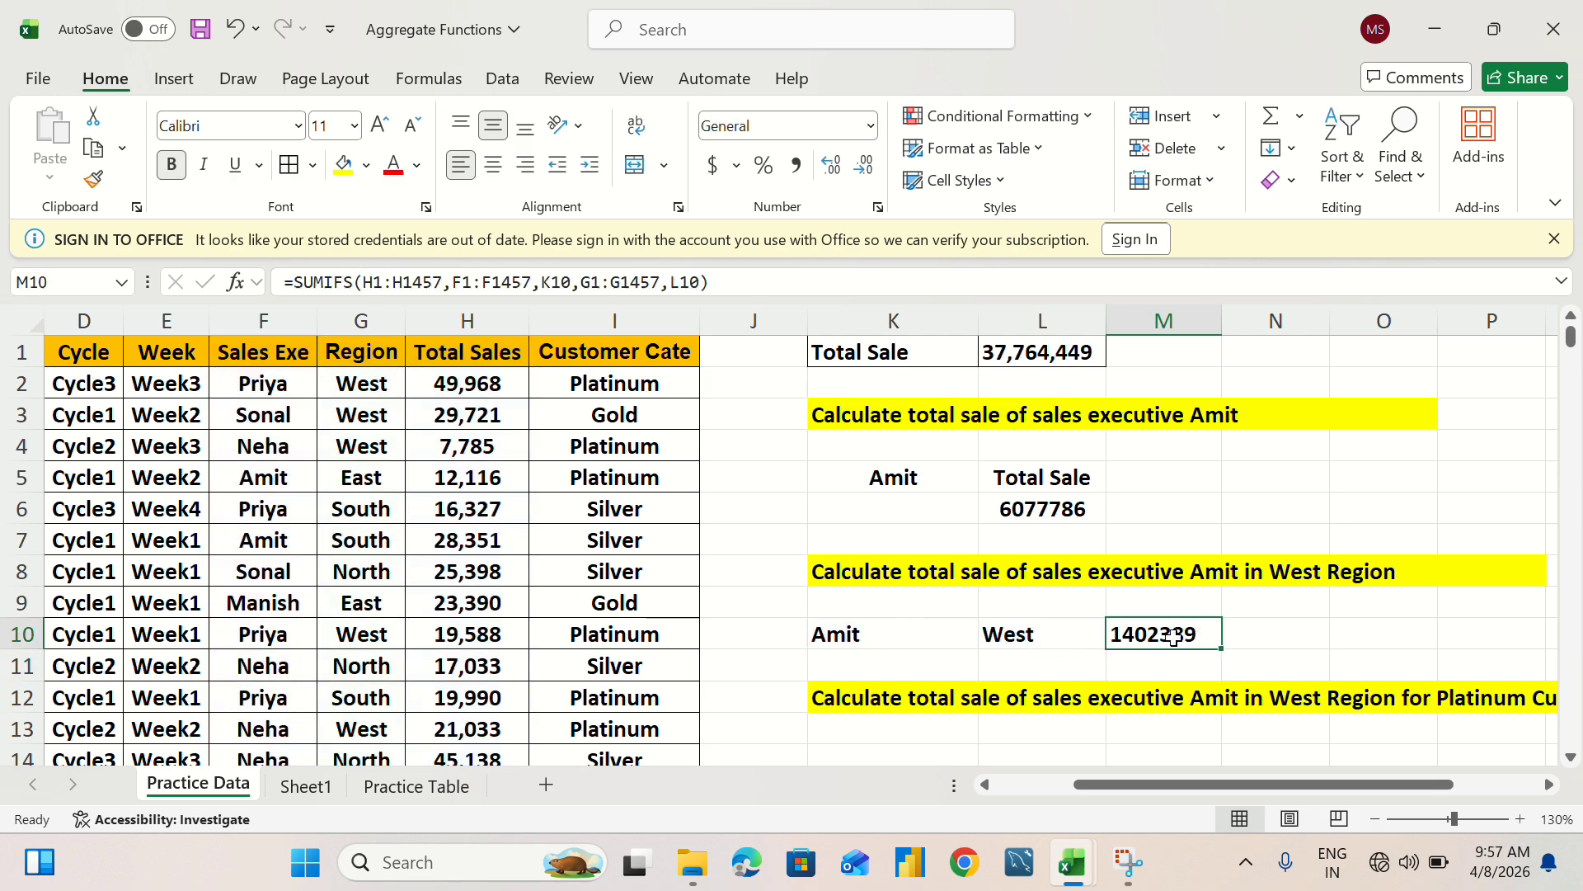
Begin a SUMIFS formula in K14 for the West region Platinum customer total, with H2:H1457 as the sum range.
{"action": "scroll", "coordinate": [1174, 636], "scroll_direction": "down", "scroll_amount": 2}
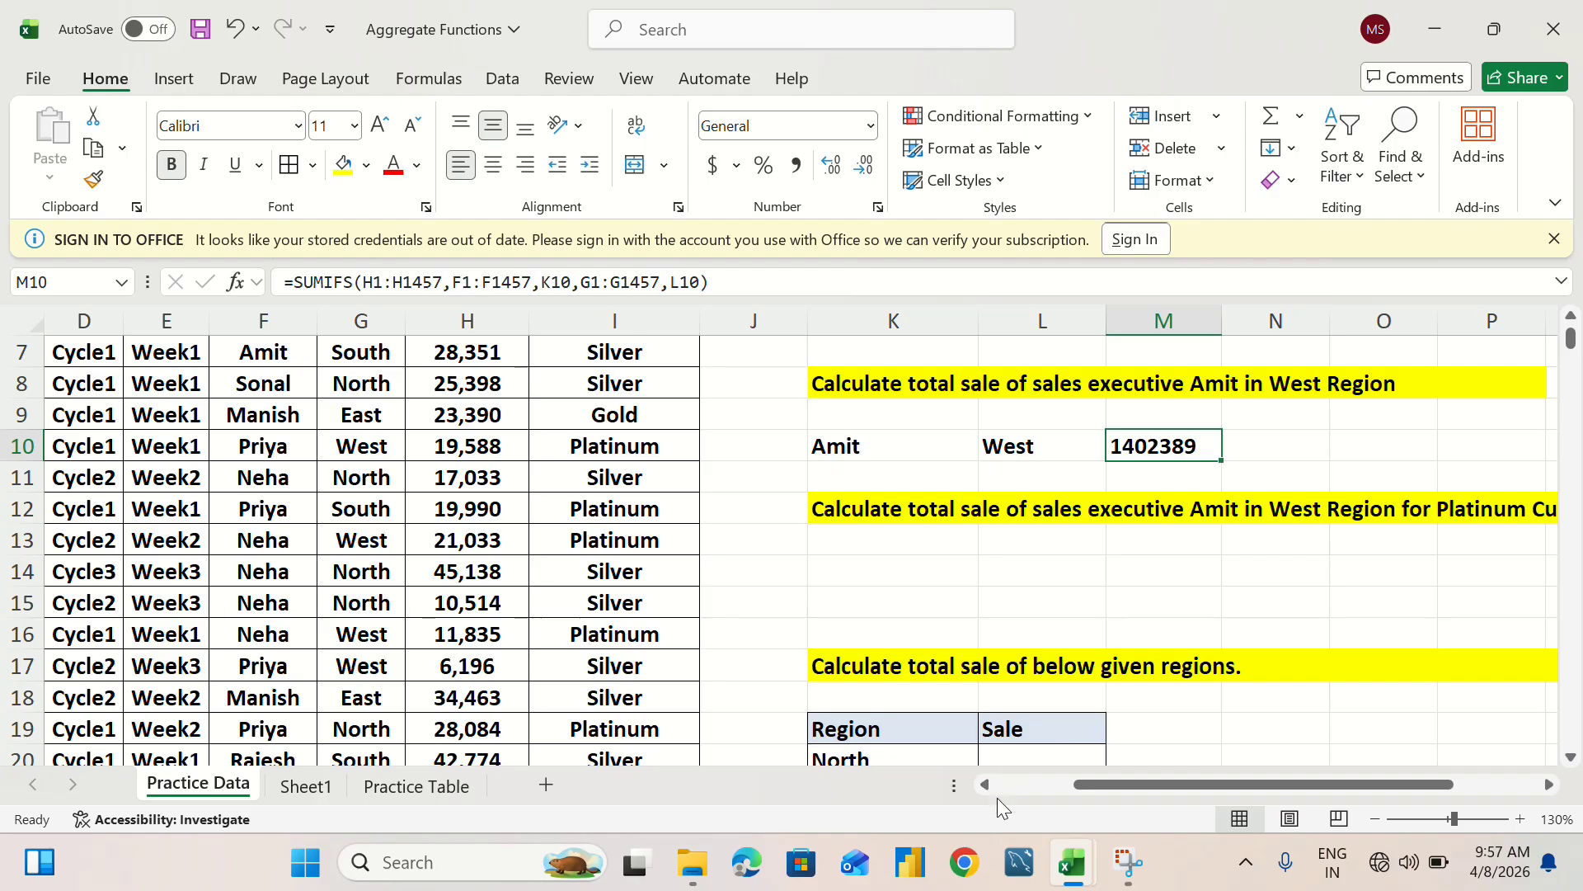
{"action": "left_click_drag", "start_coordinate": [1082, 782], "coordinate": [1142, 775]}
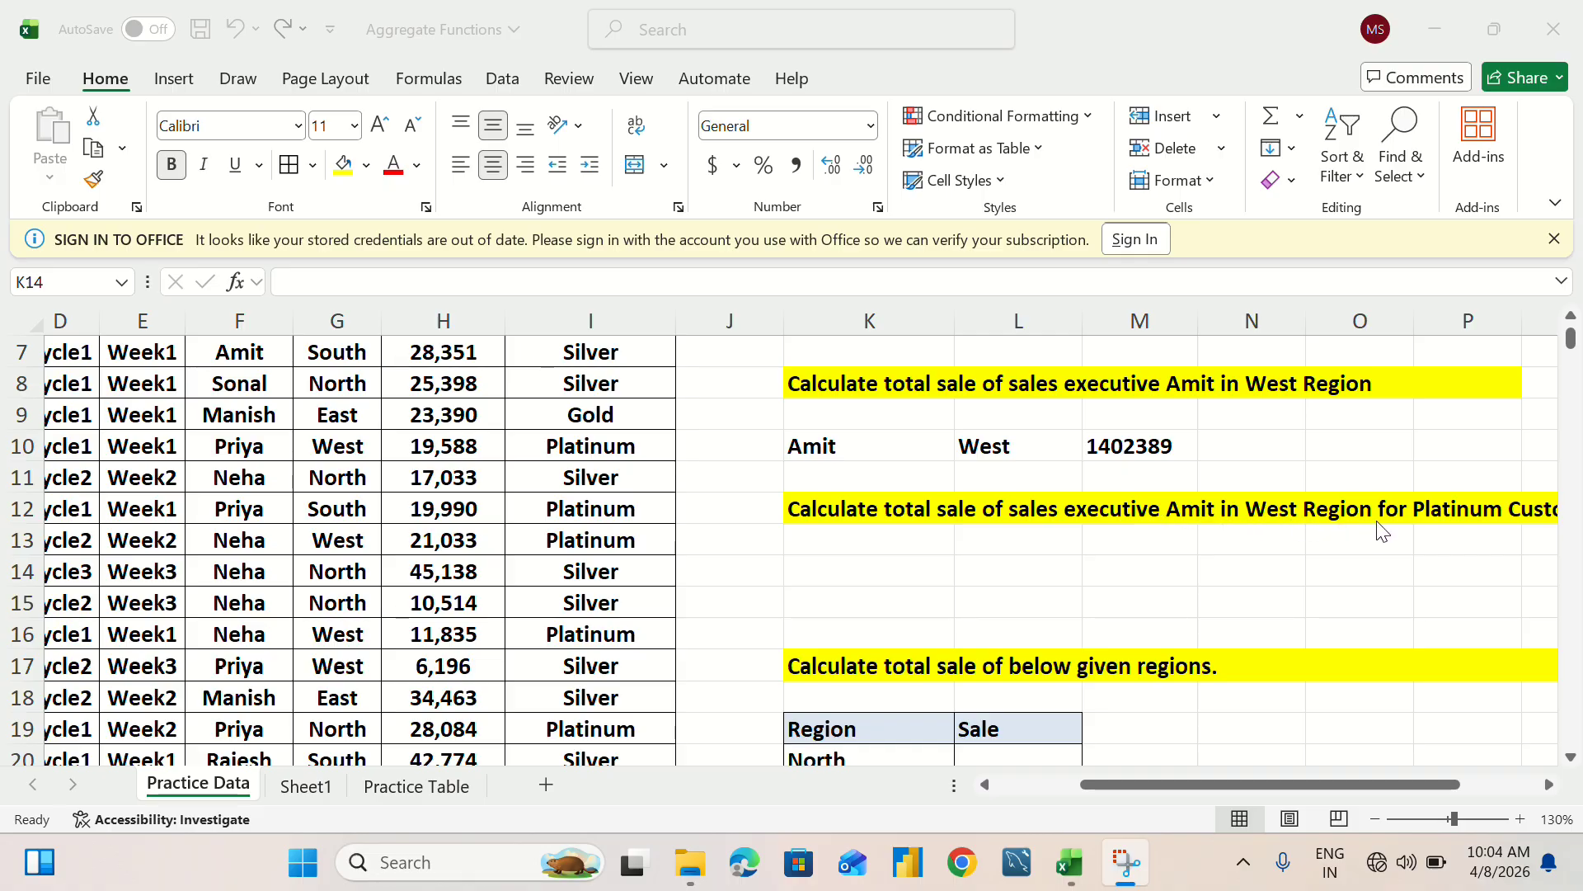
{"action": "left_click", "coordinate": [1266, 785]}
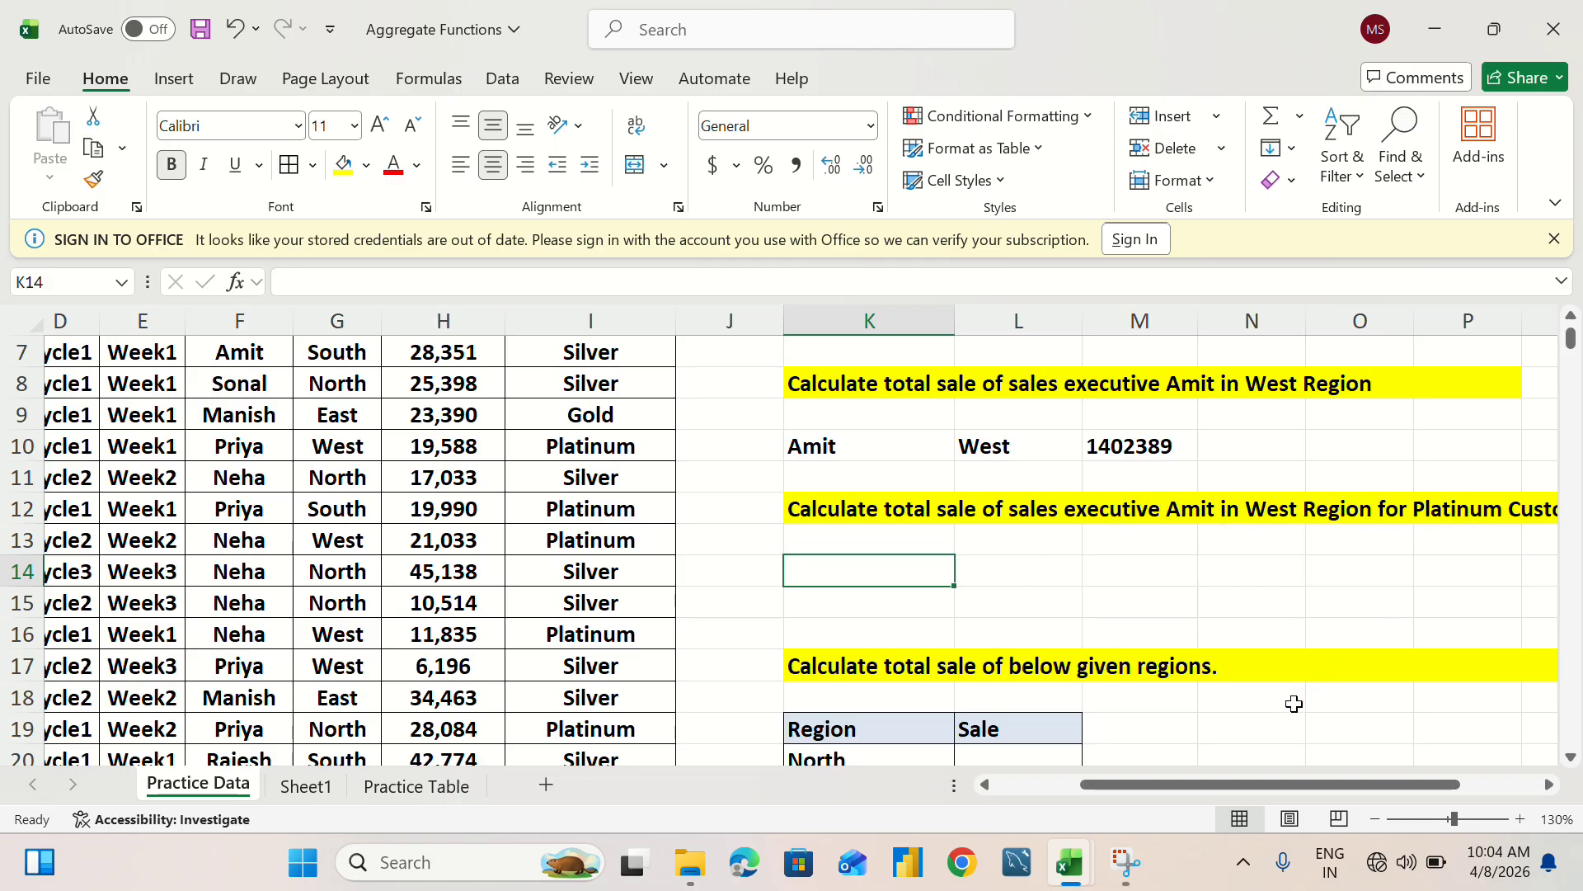
{"action": "left_click_drag", "start_coordinate": [1215, 782], "coordinate": [1303, 780]}
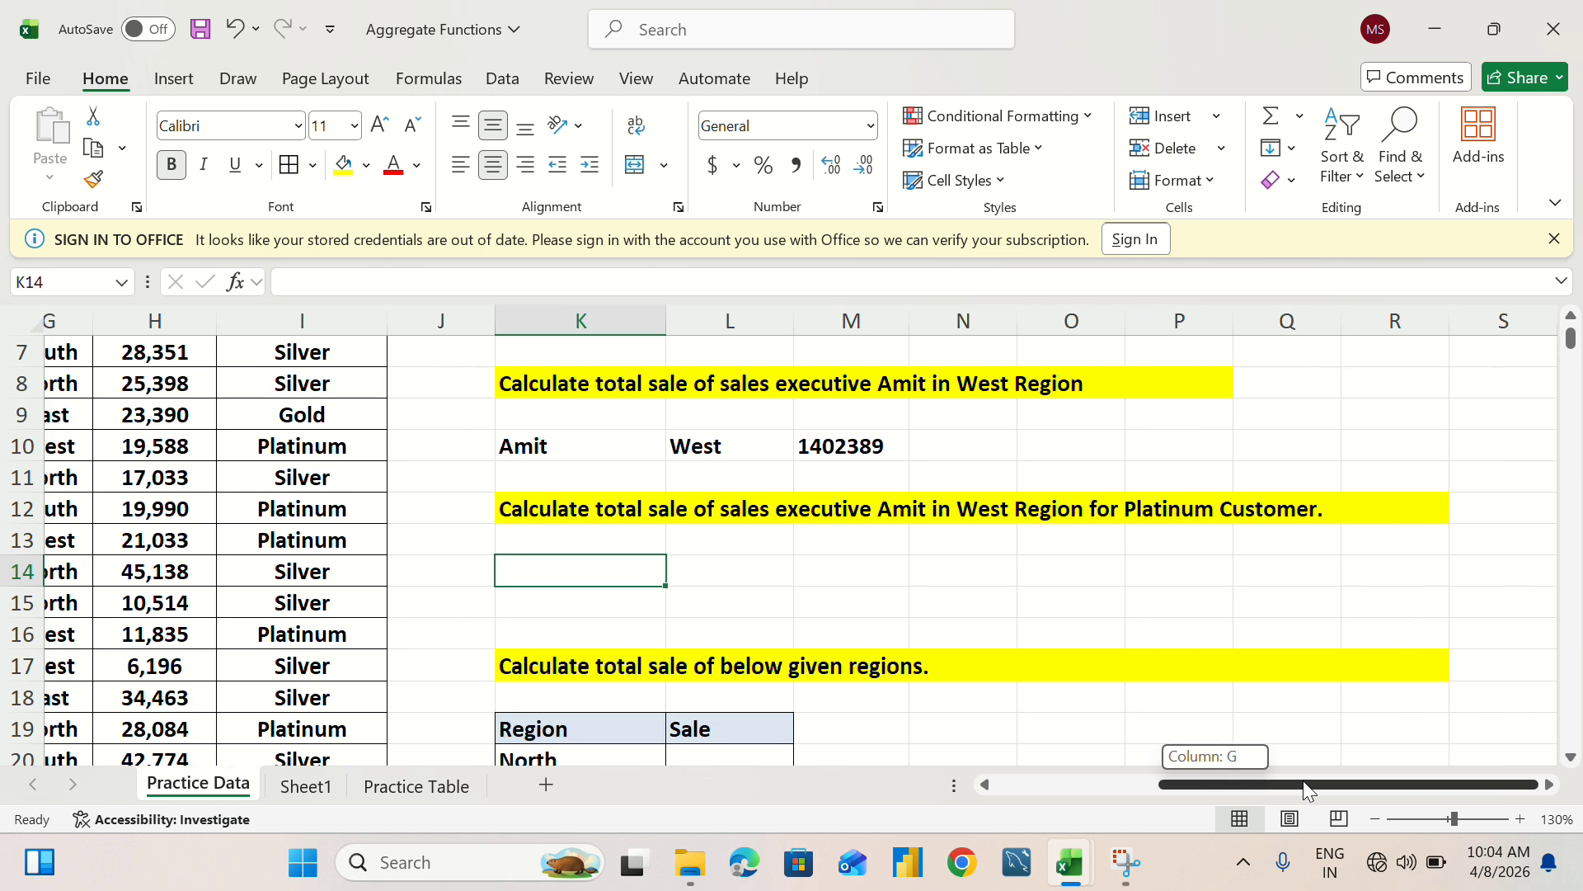
{"action": "double_click", "coordinate": [595, 579]}
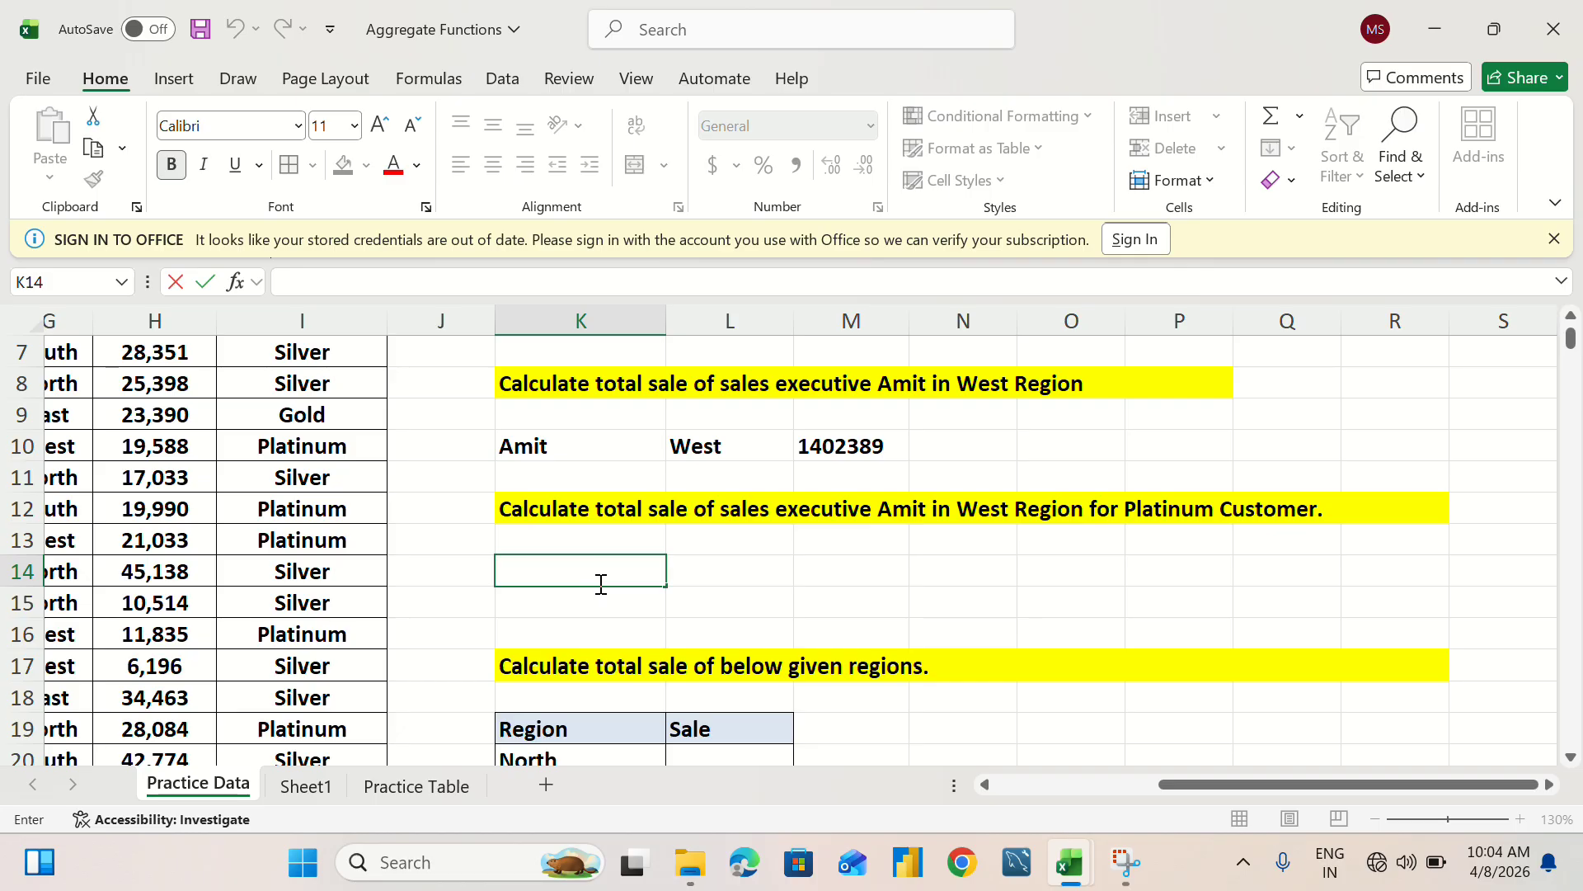
{"action": "type", "text": "="}
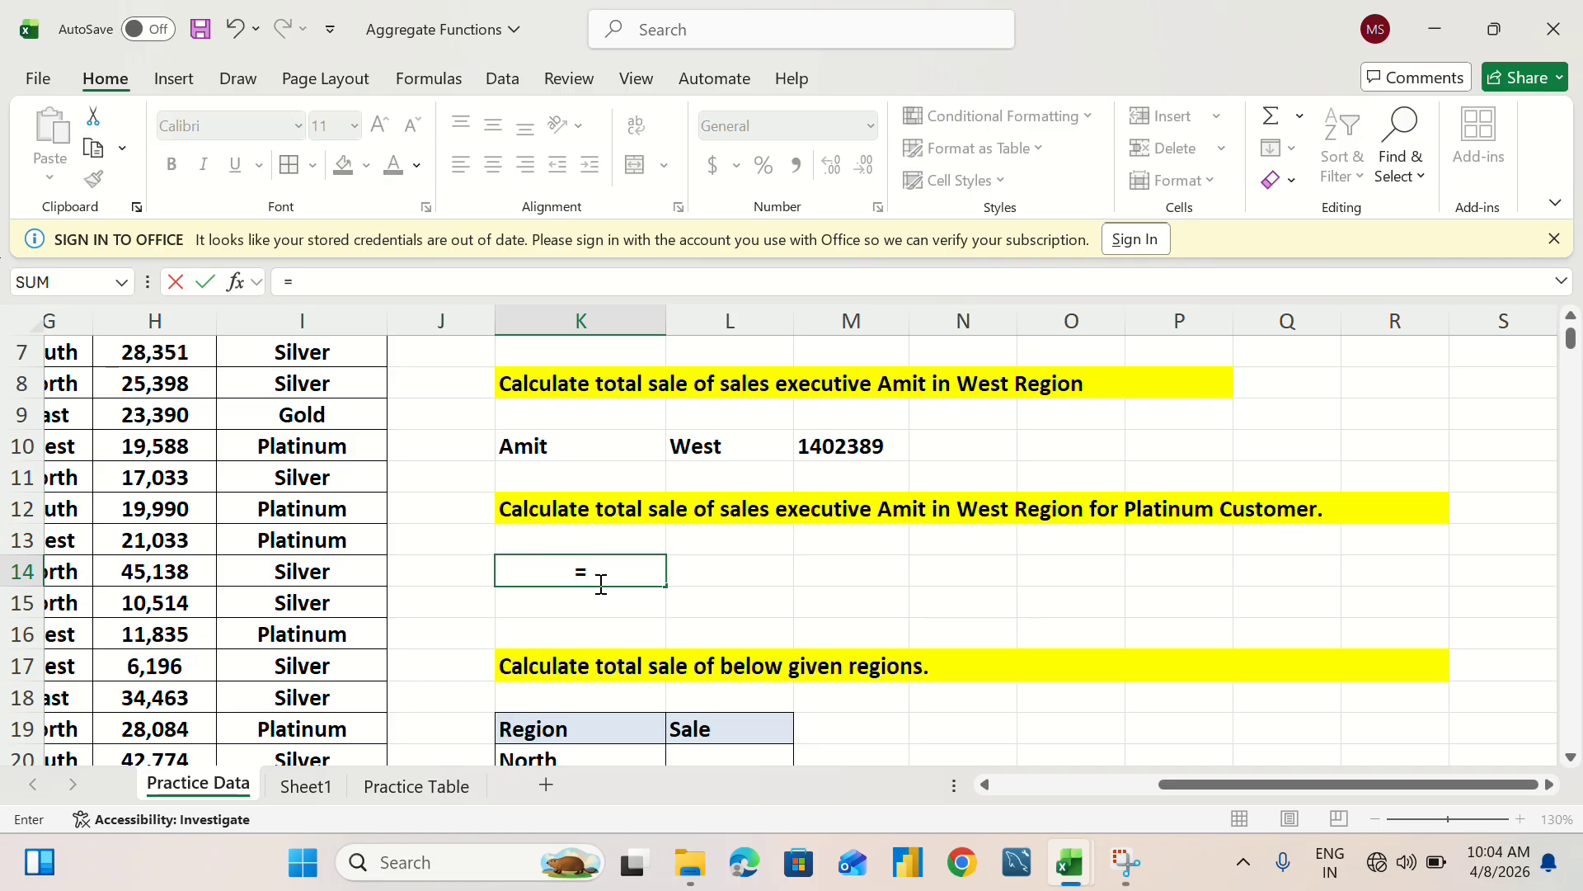
{"action": "type", "text": "sumifs"}
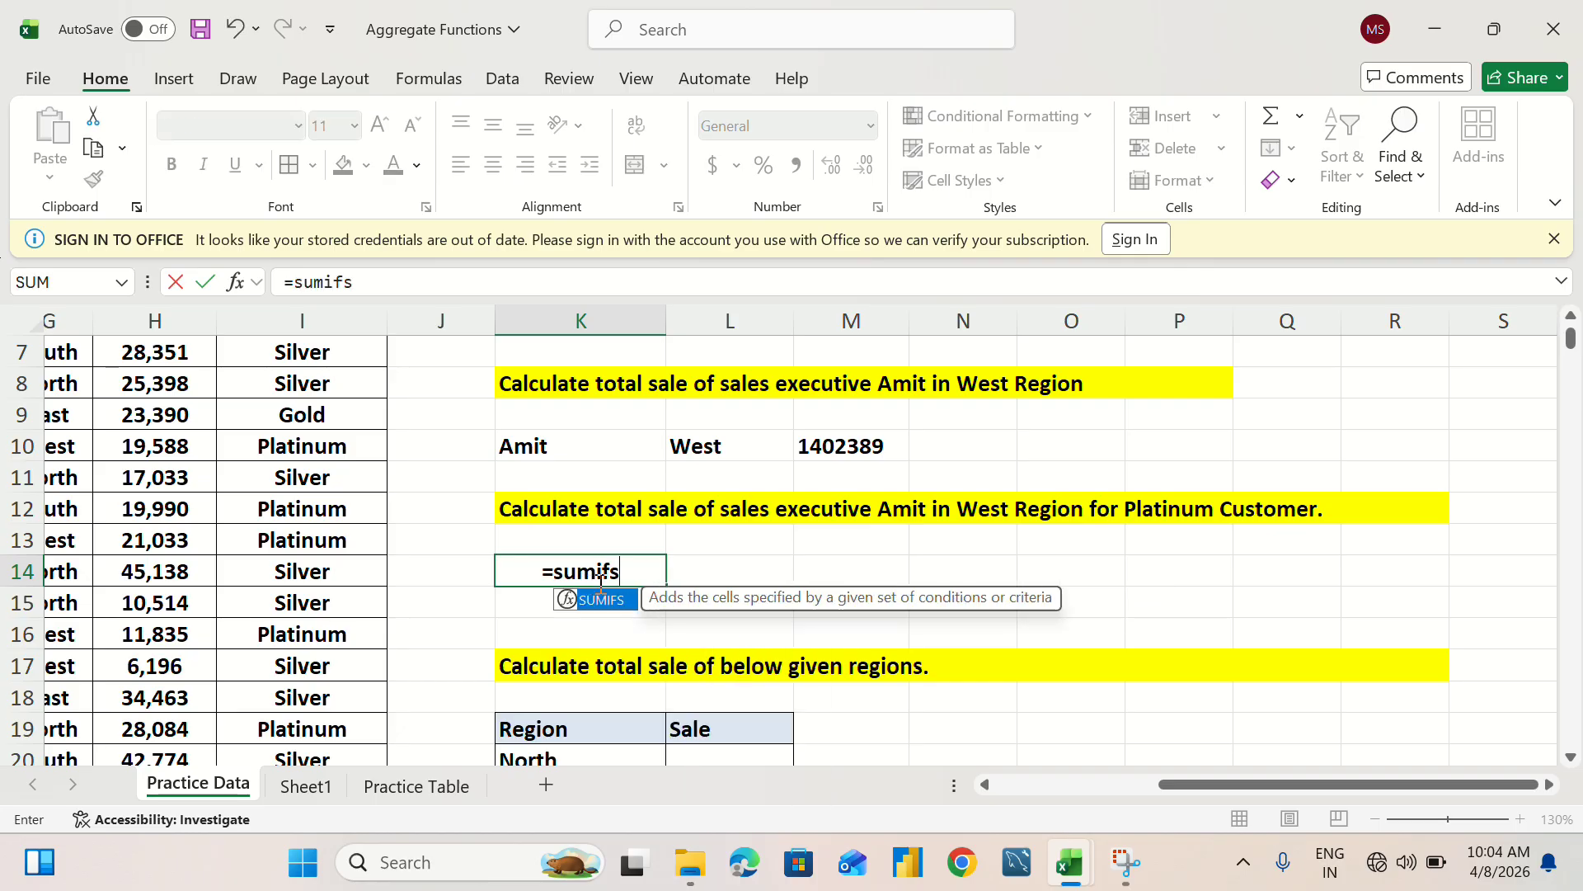
{"action": "key", "text": "Tab"}
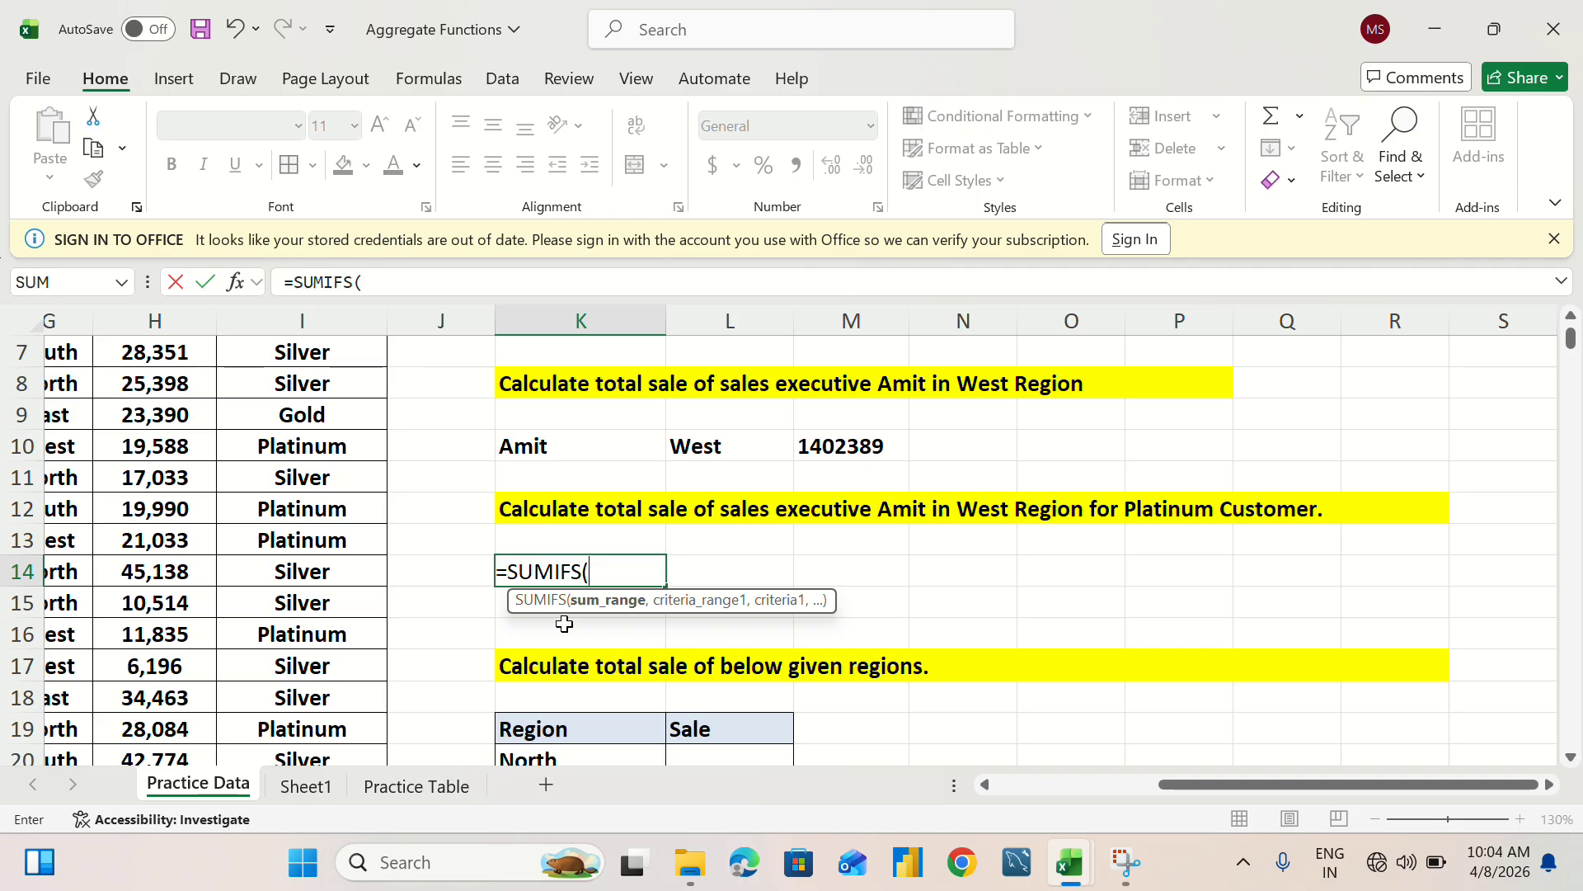
{"action": "scroll", "coordinate": [220, 563], "scroll_direction": "up", "scroll_amount": 2}
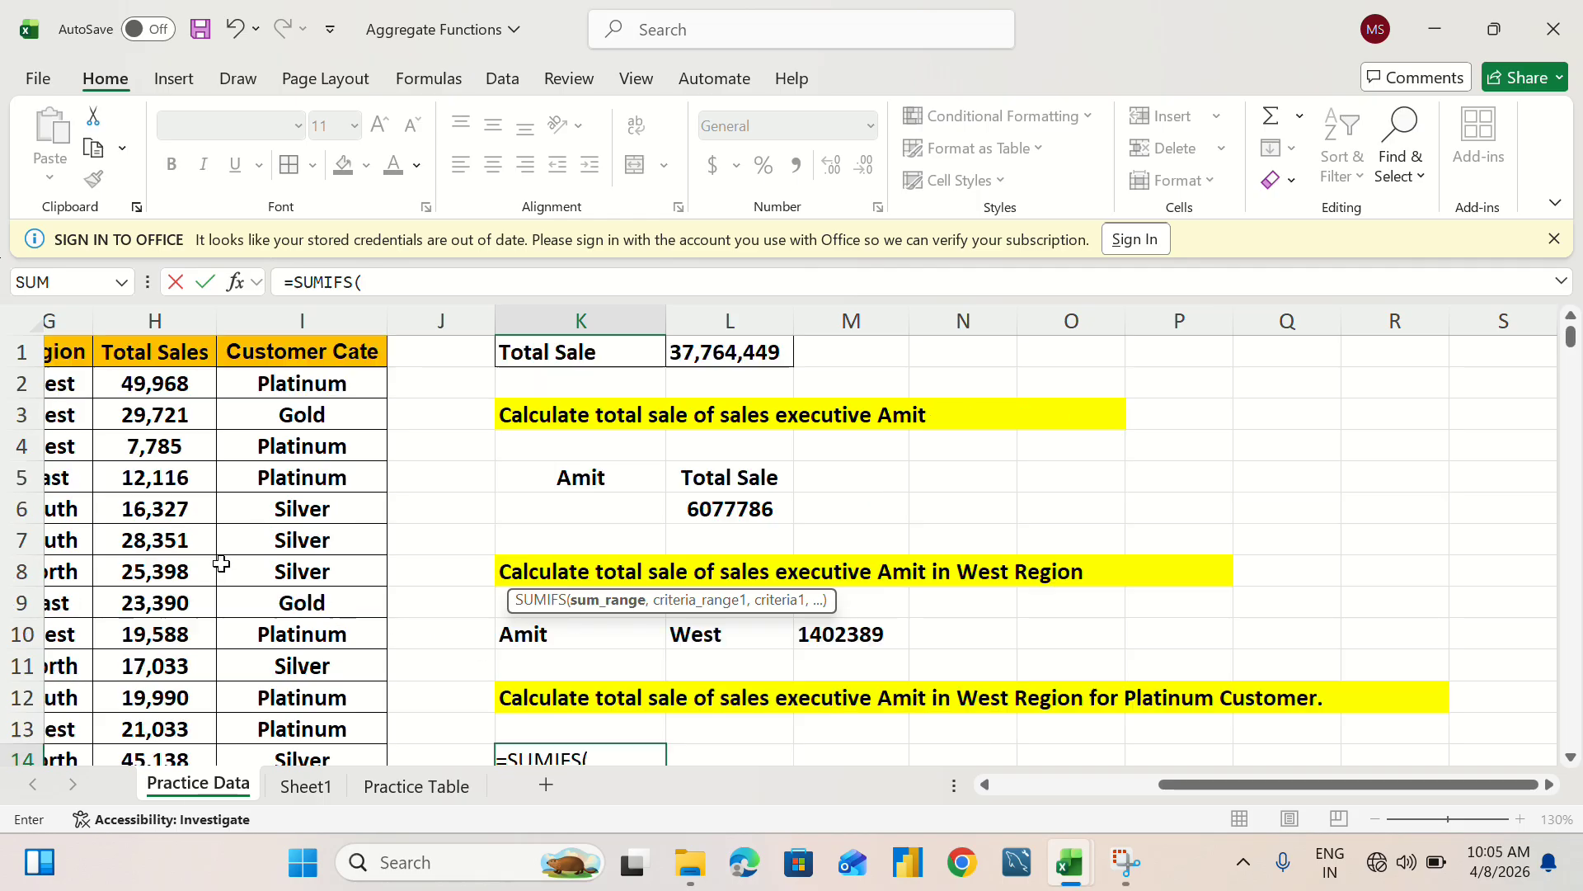
{"action": "left_click", "coordinate": [130, 389]}
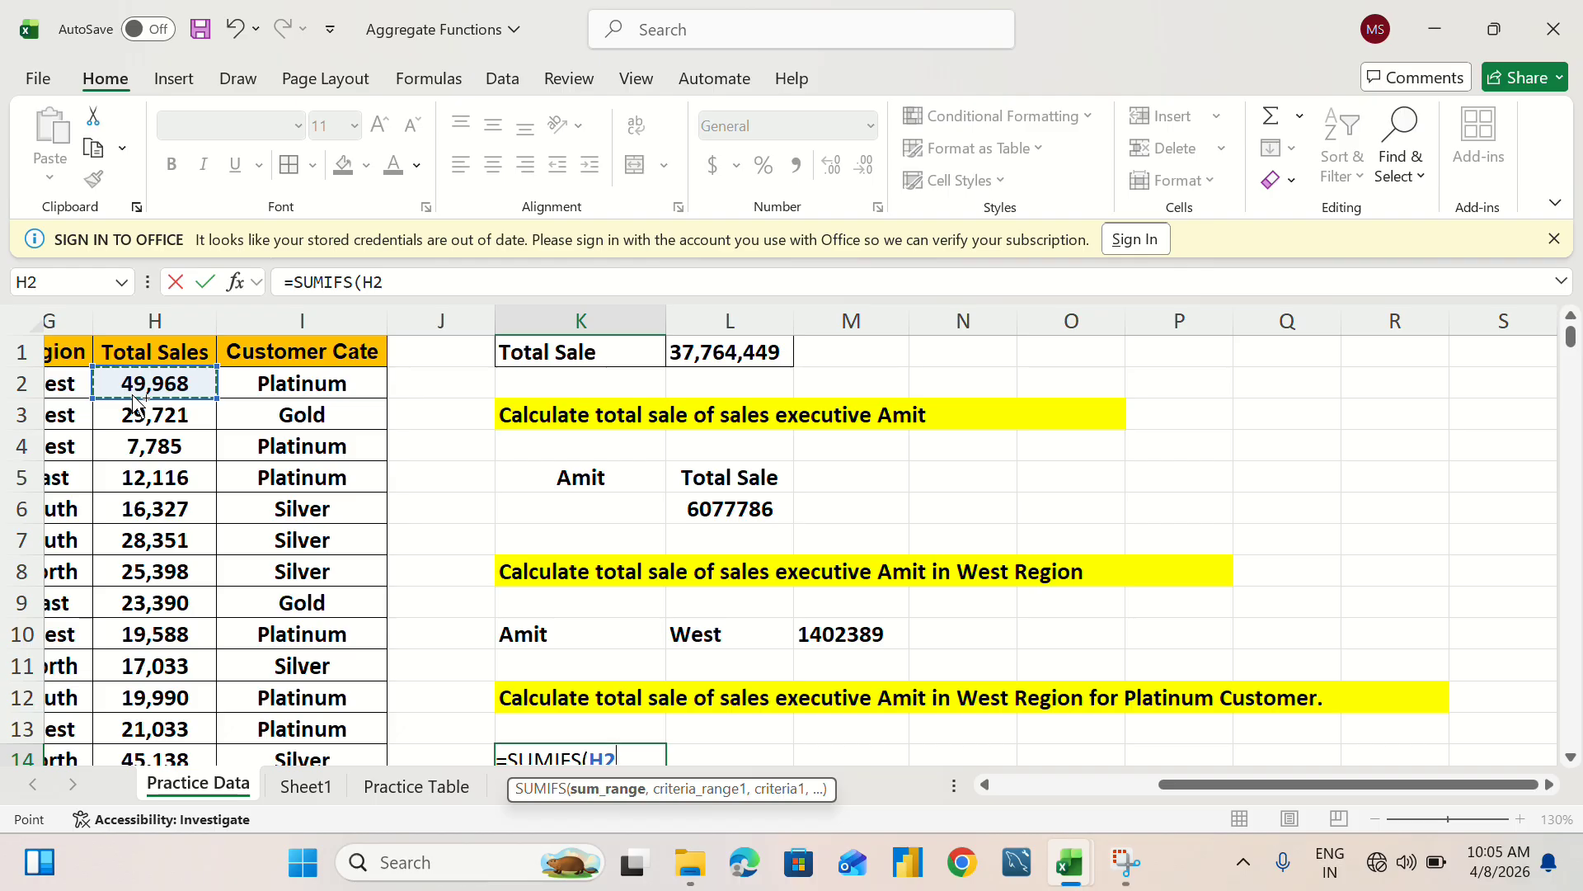
{"action": "key", "text": "ctrl+shift+Down"}
{"action": "type", "text": ","}
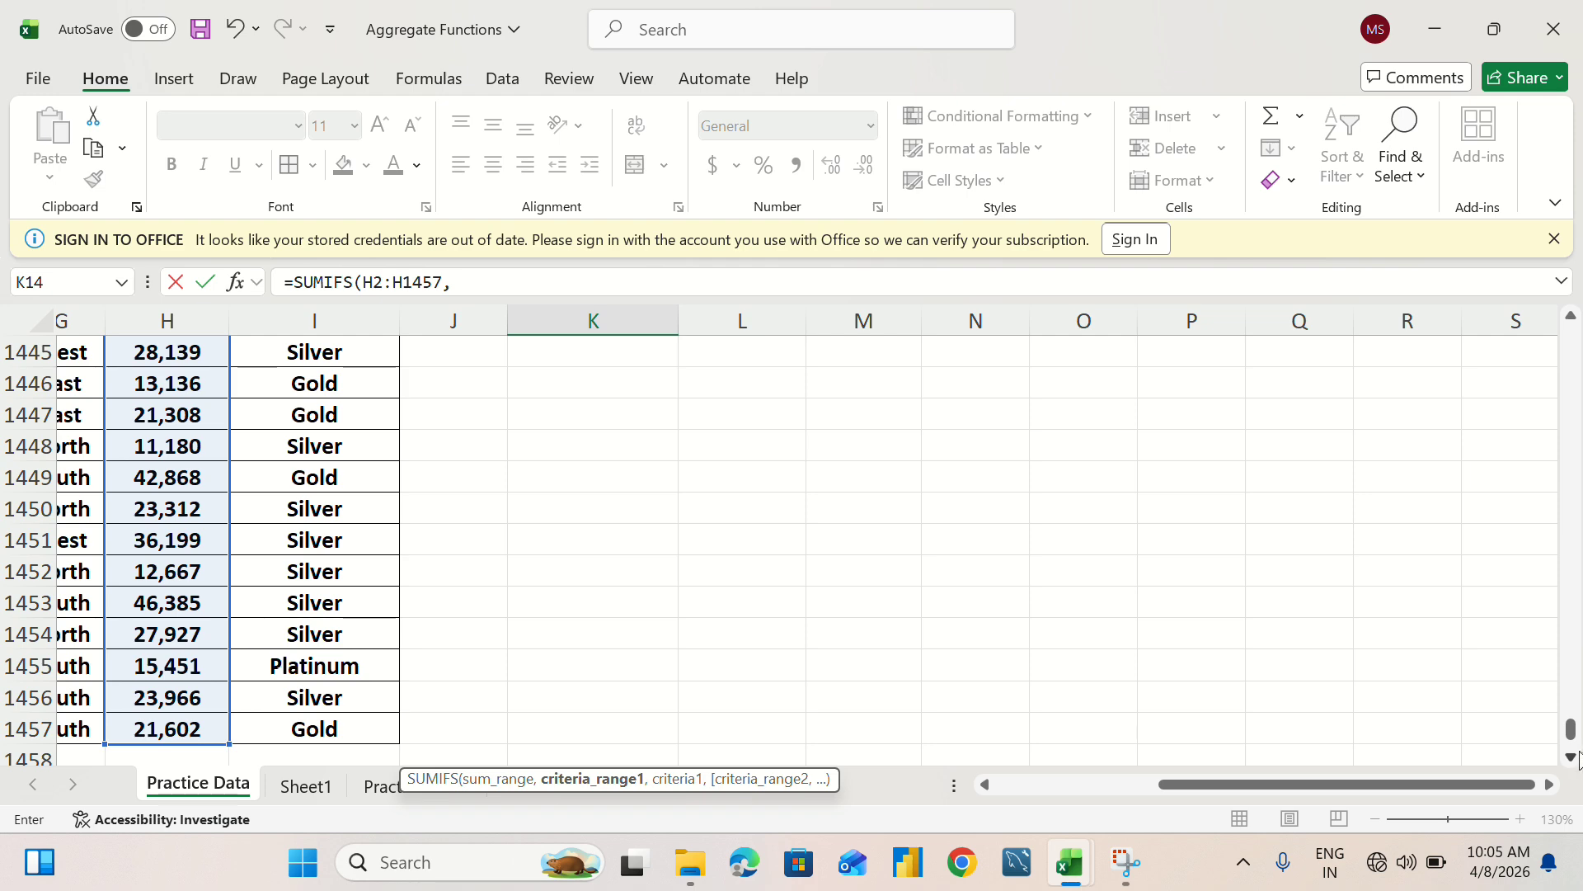
Add the Sales Exe column F2:F1457 as the first criteria range of the SUMIFS formula in K14.
{"action": "left_click_drag", "start_coordinate": [1571, 731], "coordinate": [1570, 333]}
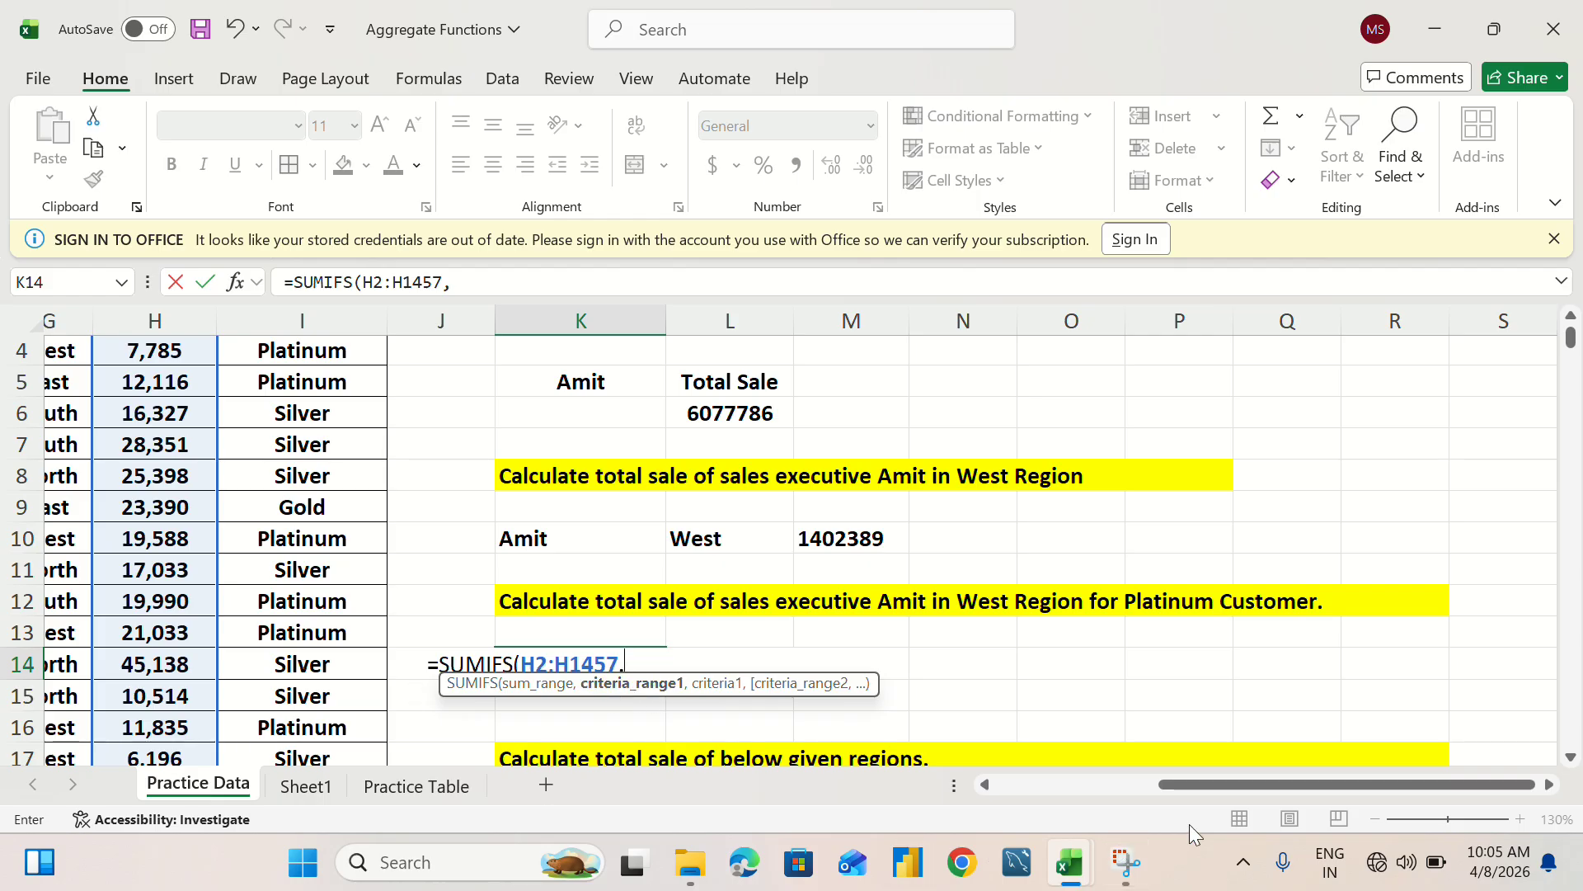
{"action": "left_click_drag", "start_coordinate": [1181, 785], "coordinate": [1044, 792]}
{"action": "scroll", "coordinate": [503, 551], "scroll_direction": "up", "scroll_amount": 1}
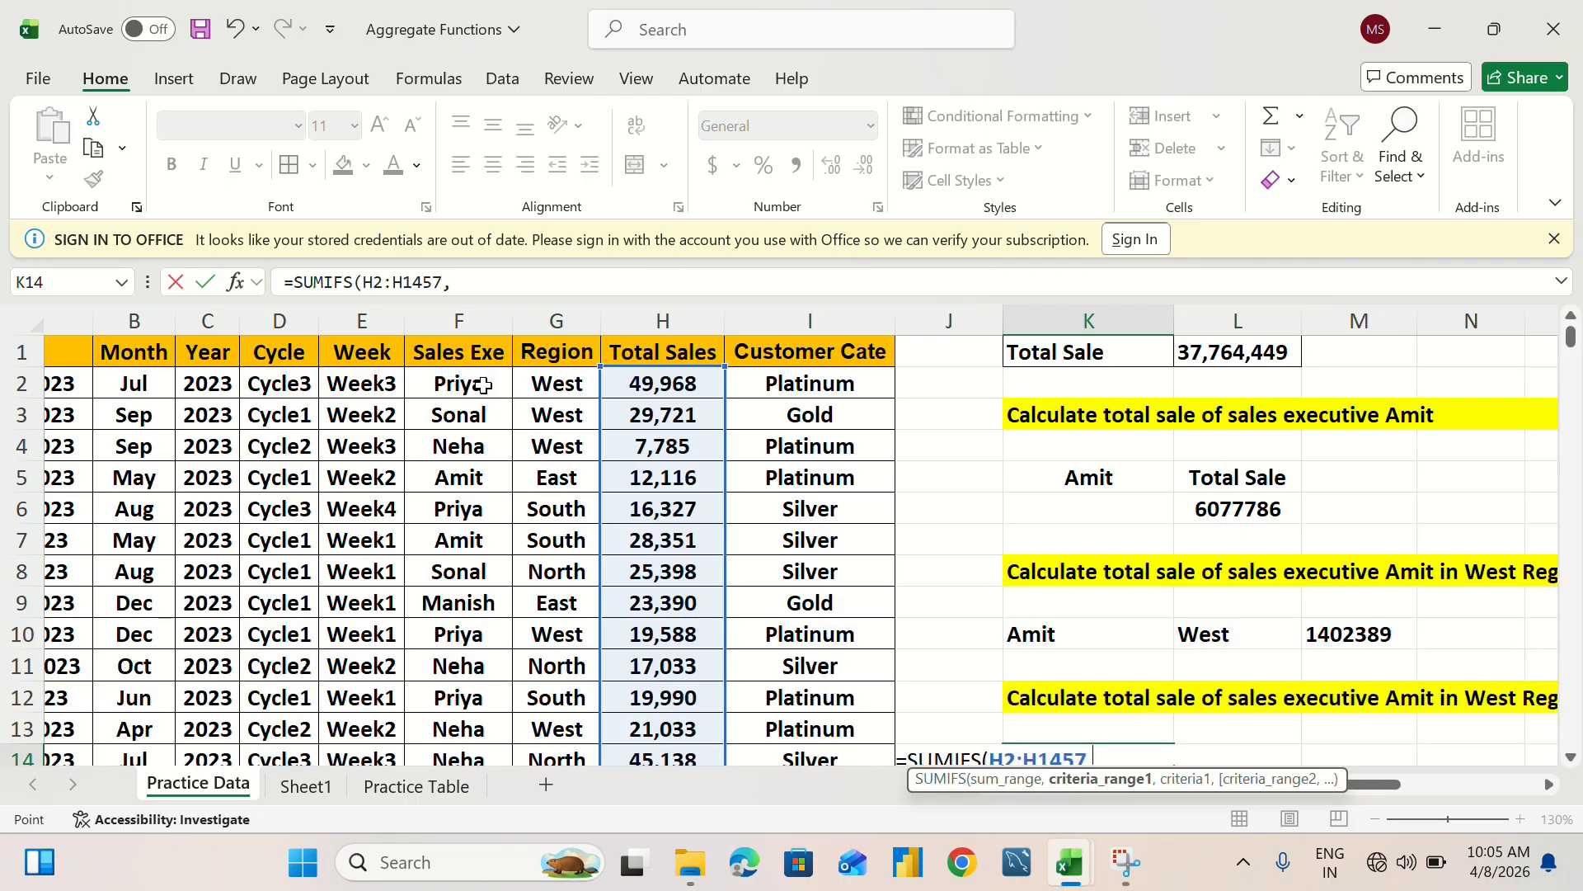
{"action": "left_click", "coordinate": [487, 386]}
{"action": "key", "text": "ctrl+shift+Down"}
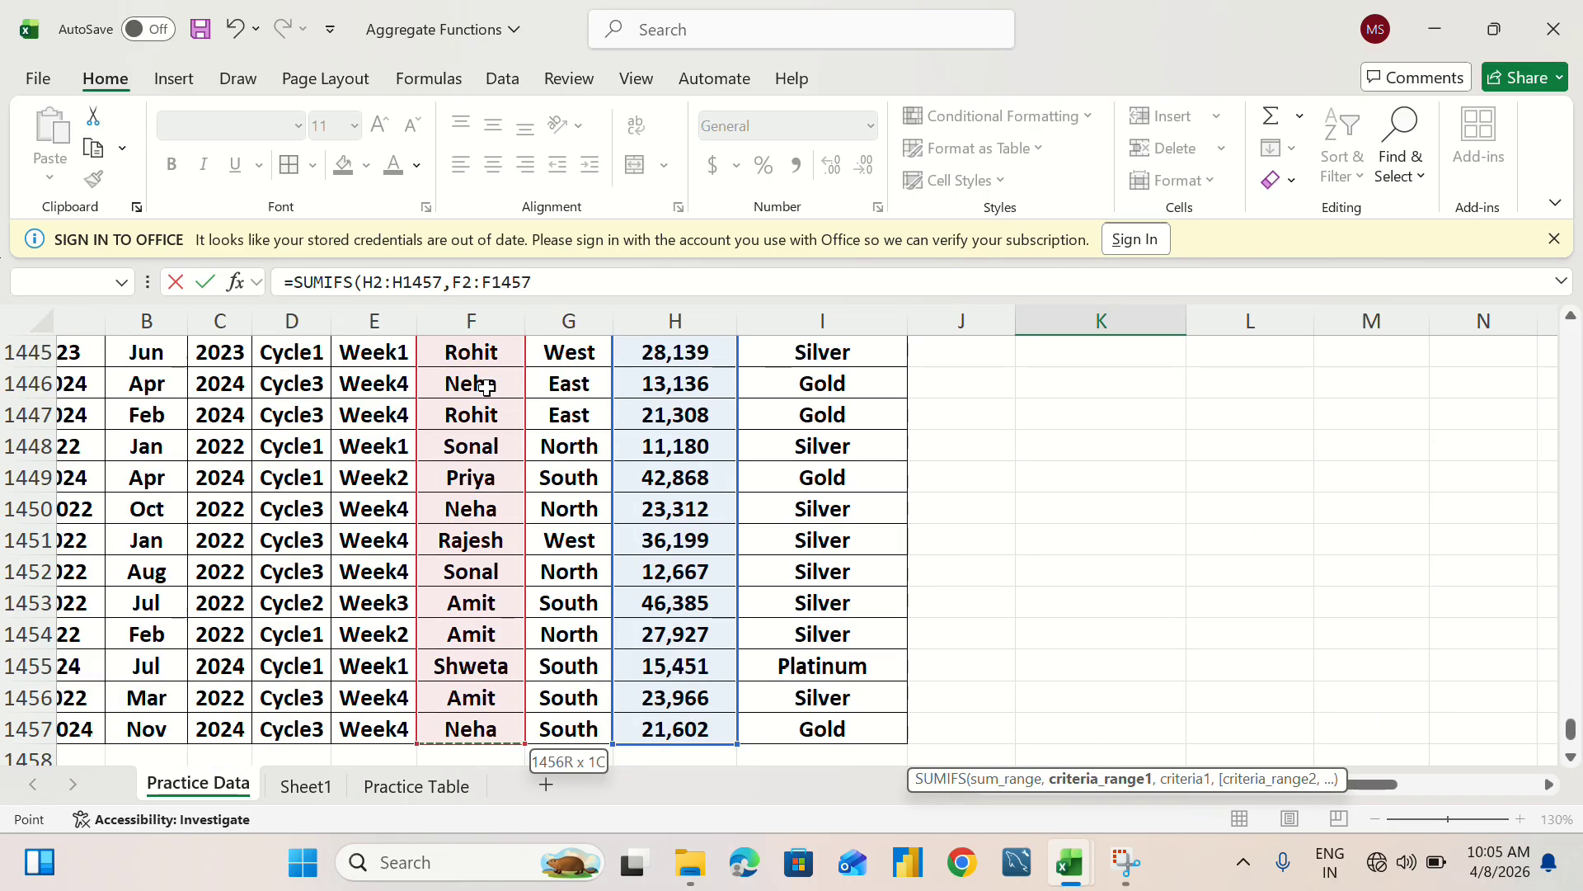
{"action": "type", "text": ","}
Enter the sales executive's name in quotation marks as the first criterion of the SUMIFS formula in K14.
{"action": "scroll", "coordinate": [487, 386], "scroll_direction": "up", "scroll_amount": 1}
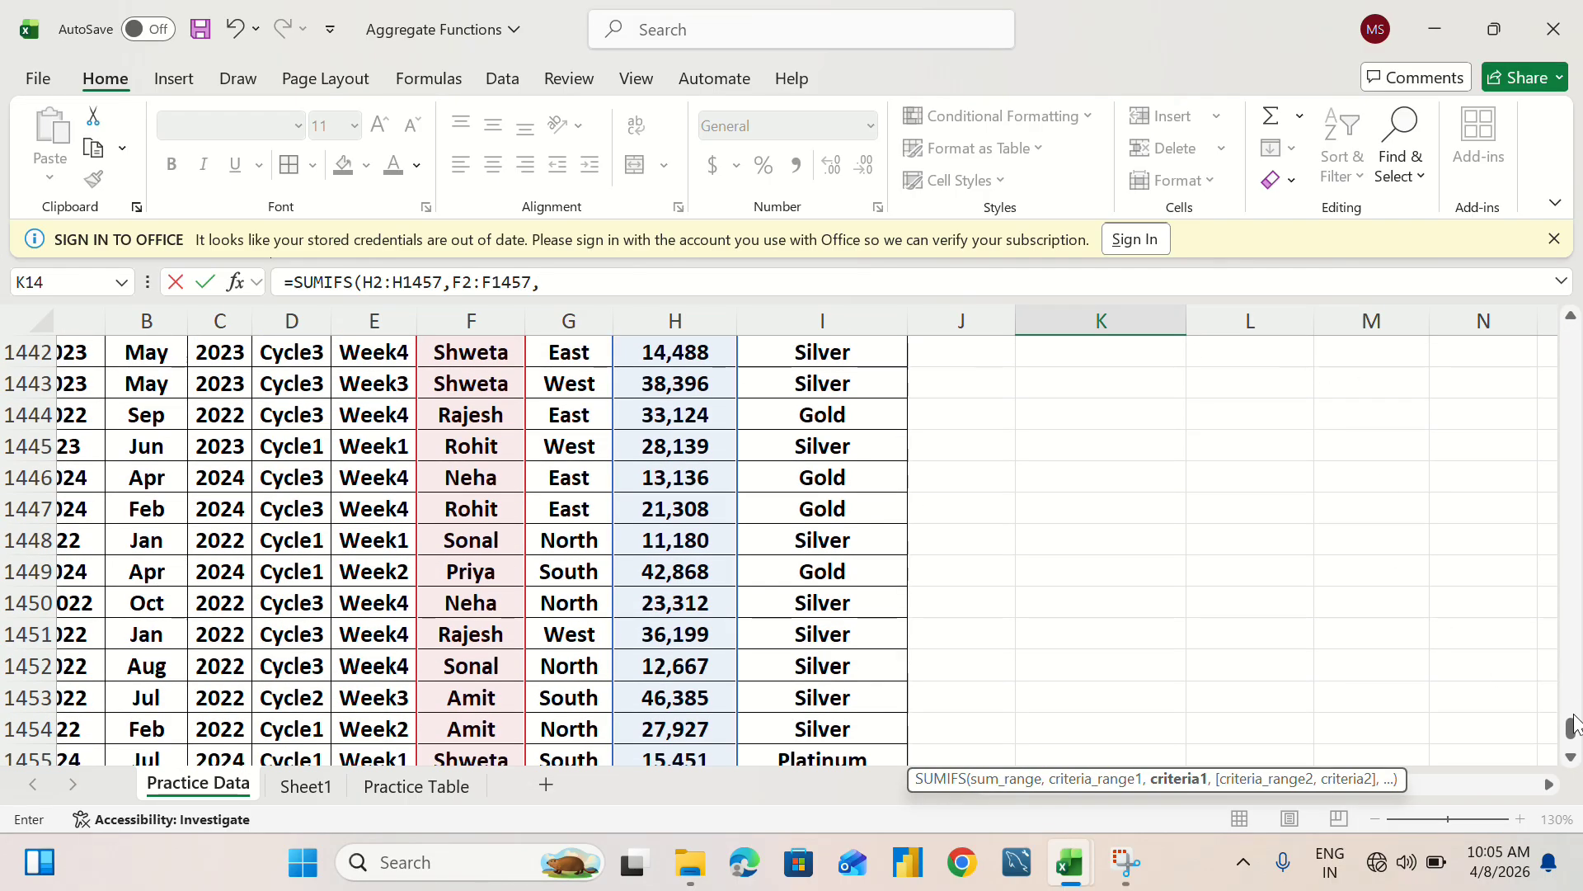
{"action": "left_click_drag", "start_coordinate": [1574, 730], "coordinate": [1571, 328]}
{"action": "scroll", "coordinate": [1244, 578], "scroll_direction": "down", "scroll_amount": 1}
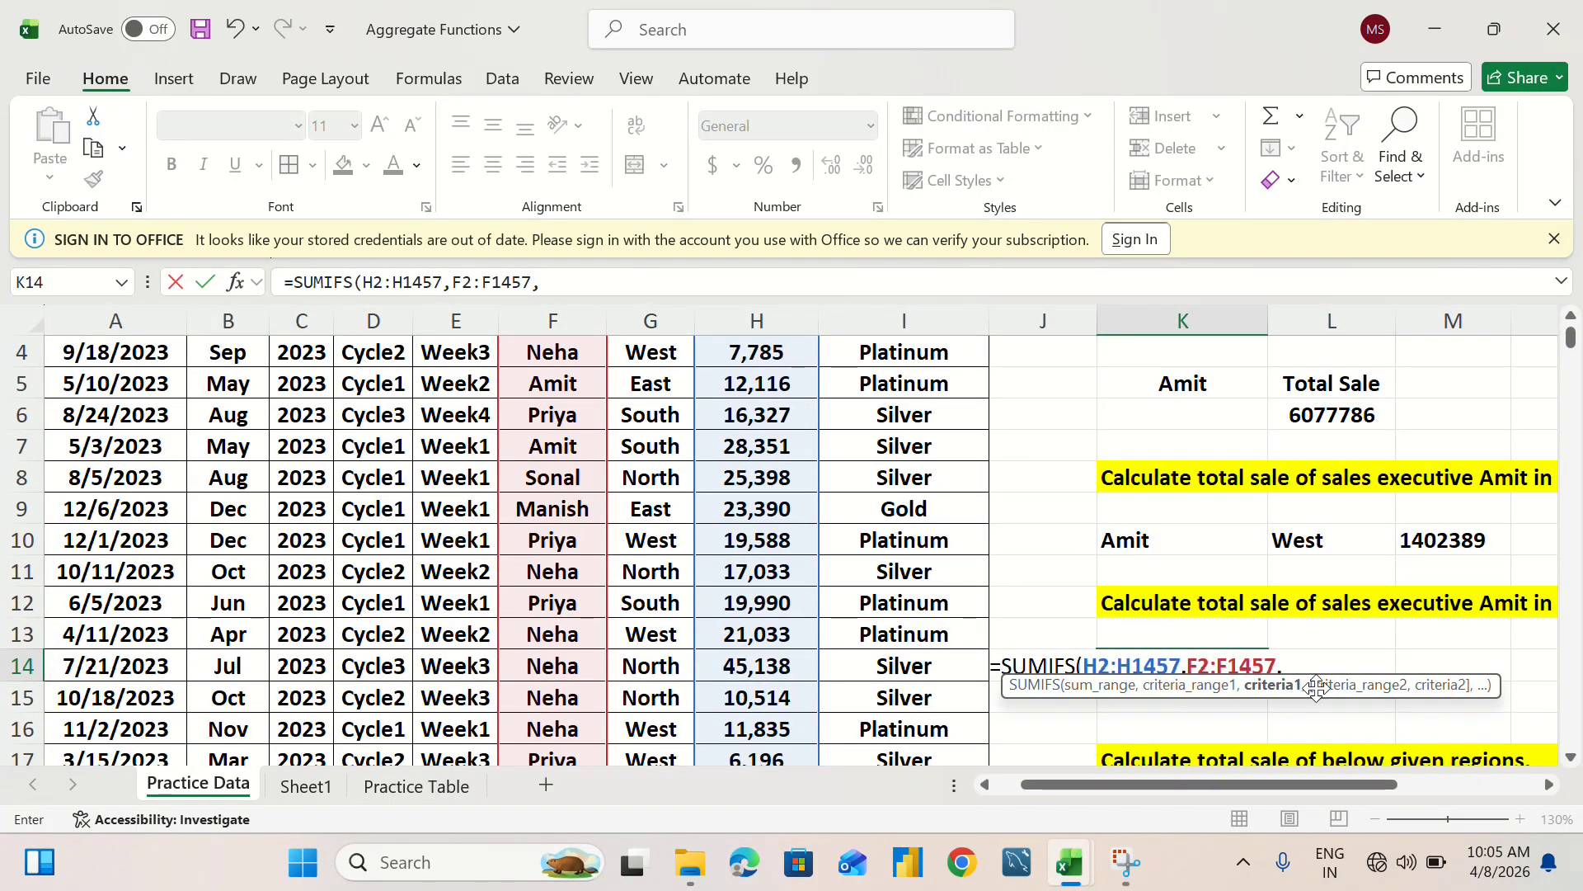
{"action": "type", "text": "\""}
{"action": "key", "text": "BackSpace"}
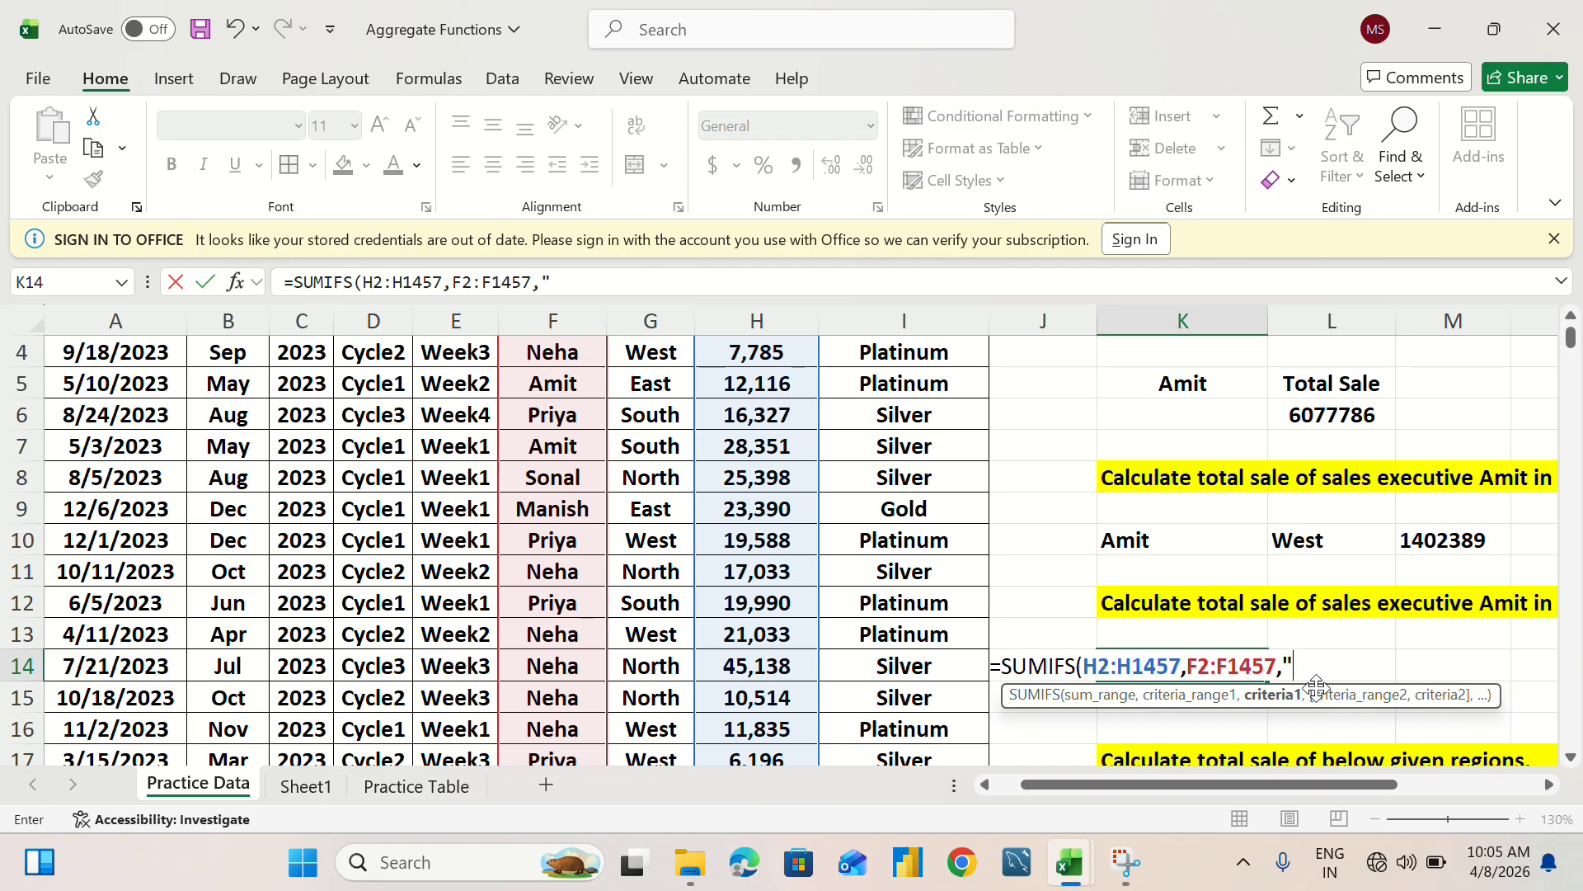
{"action": "type", "text": "\"Amit\","}
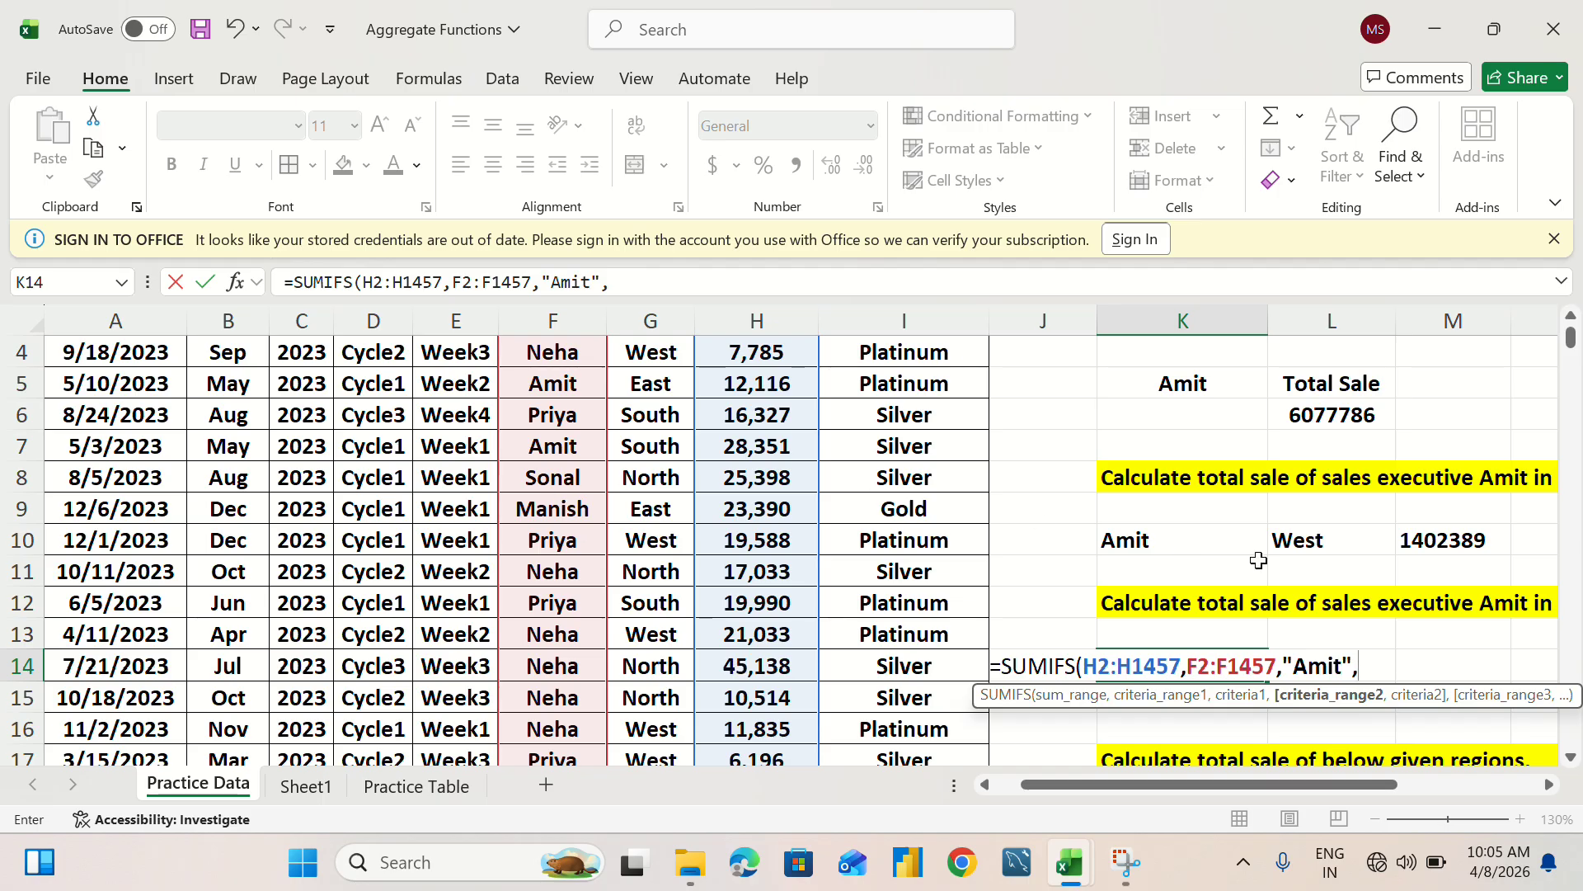
Add the Region column G2:G1457 with criterion "West" as the second condition of the SUMIFS formula in K14.
{"action": "scroll", "coordinate": [631, 372], "scroll_direction": "up", "scroll_amount": 1}
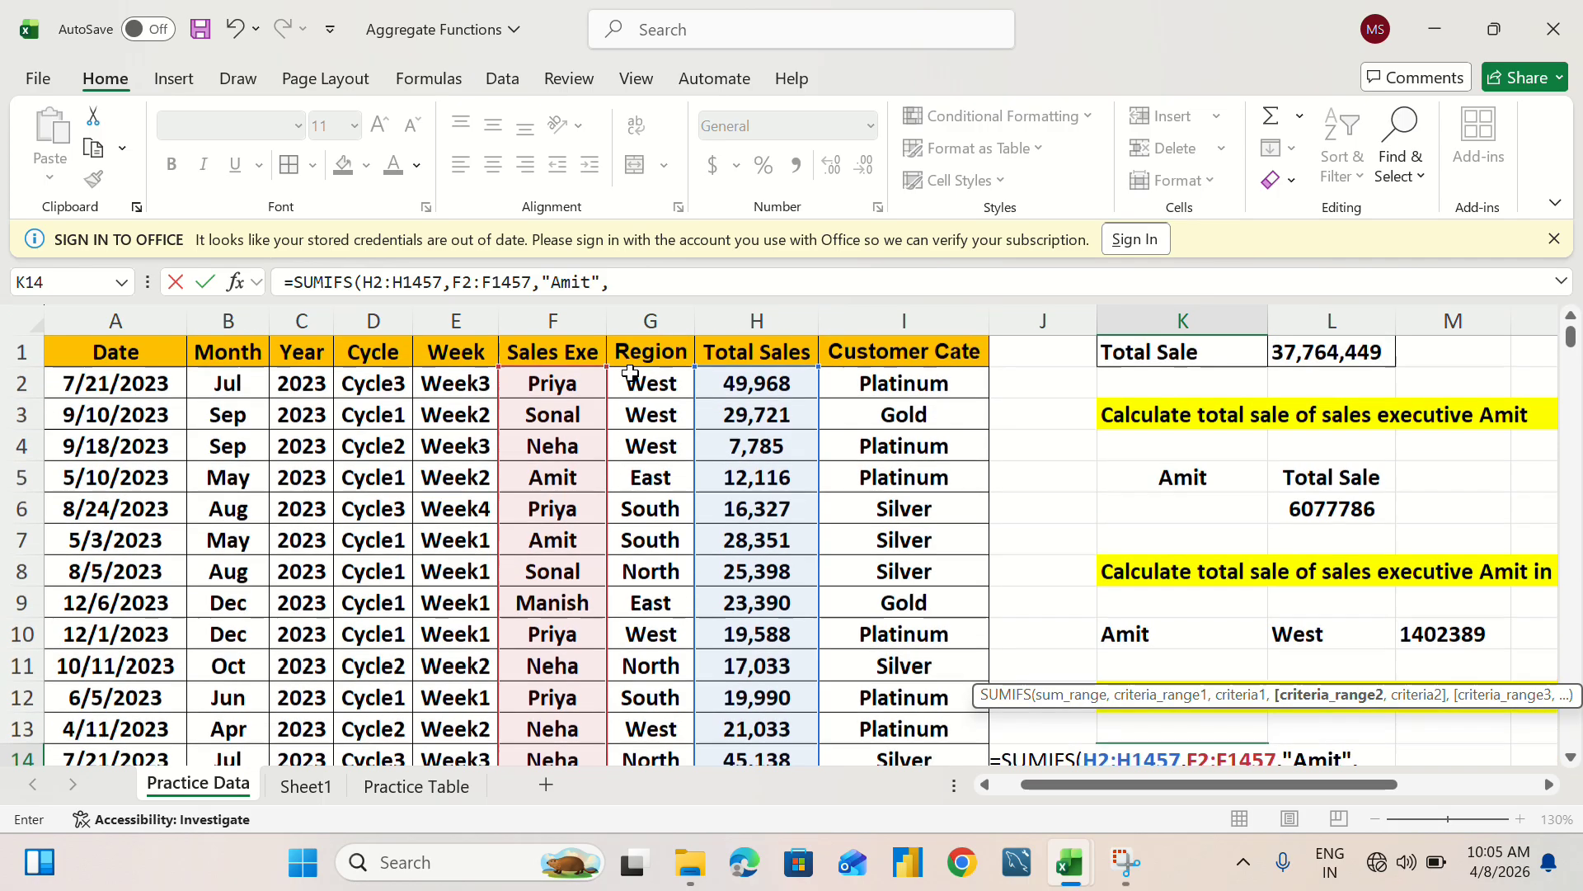
{"action": "left_click", "coordinate": [647, 383]}
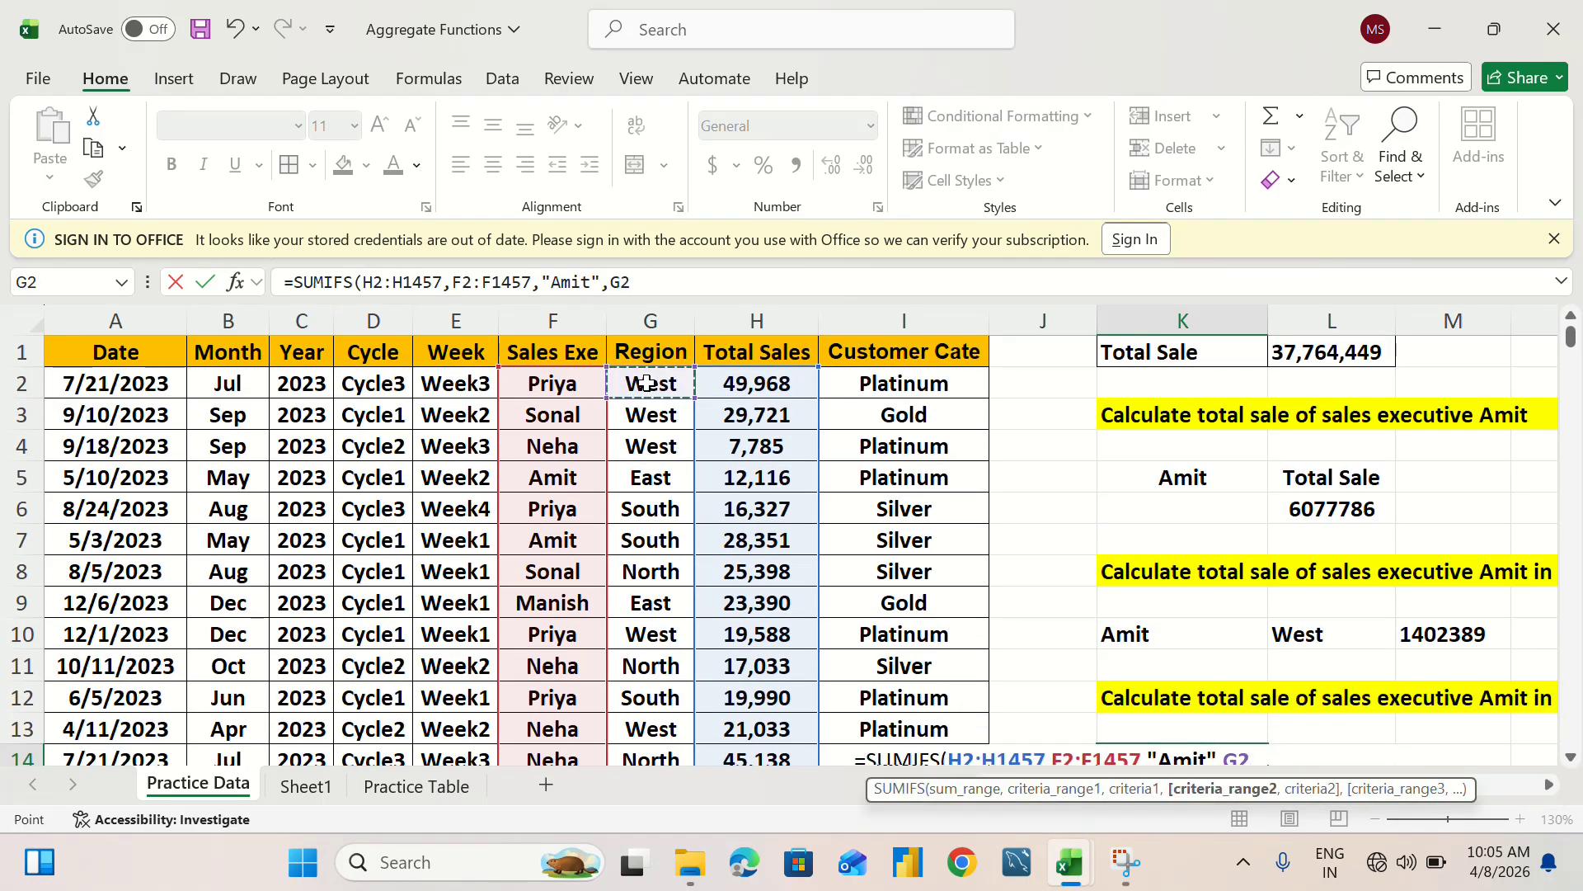
{"action": "key", "text": "ctrl+shift+Down"}
{"action": "type", "text": ","}
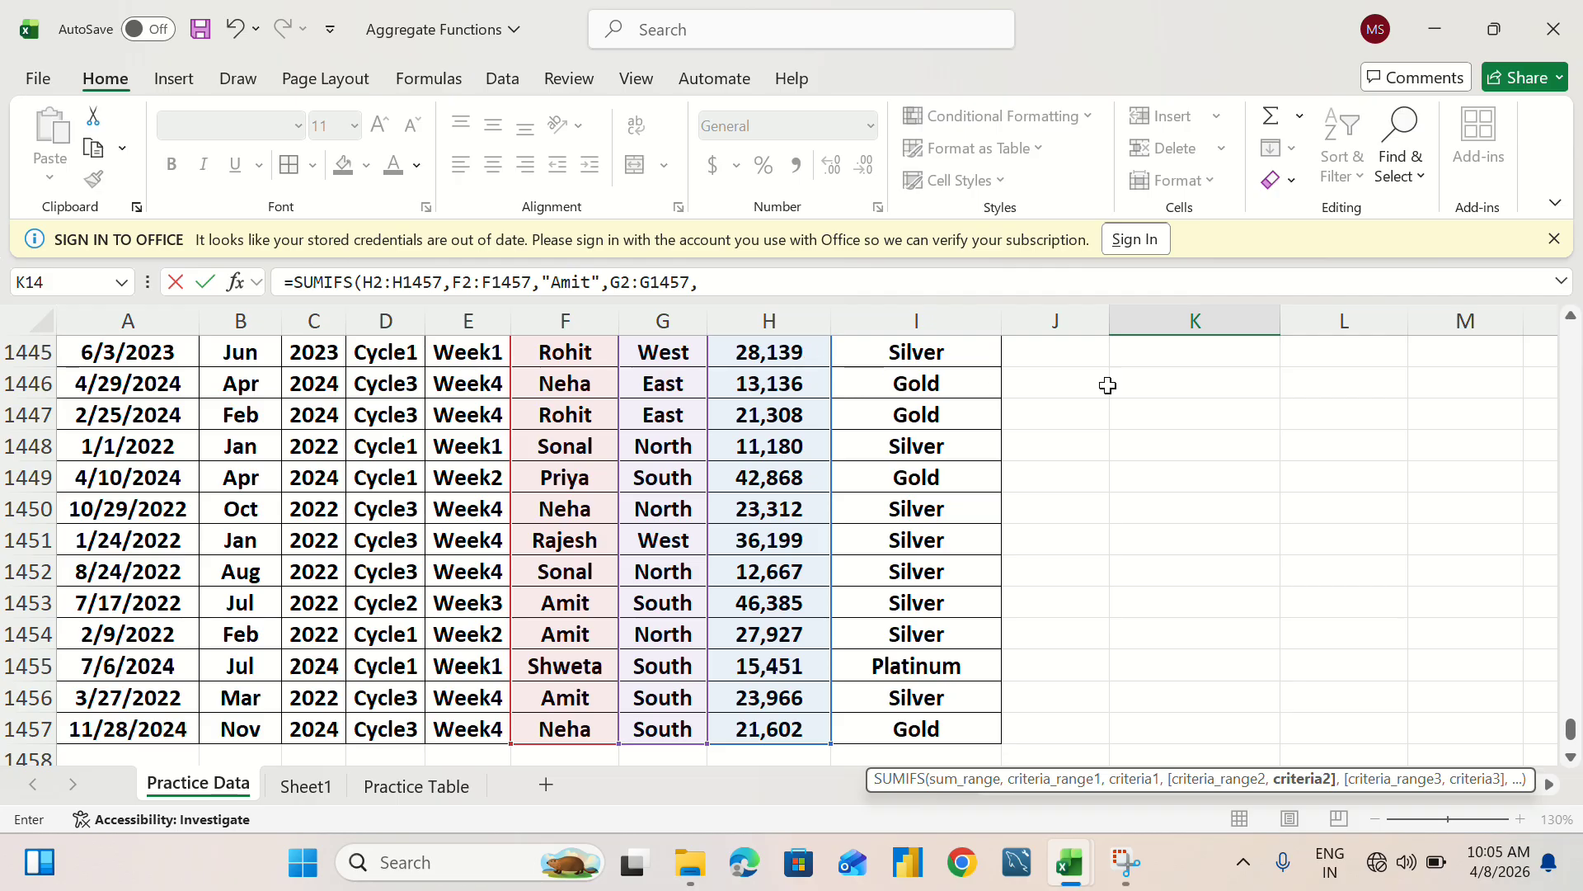
{"action": "left_click_drag", "start_coordinate": [1571, 727], "coordinate": [1574, 334]}
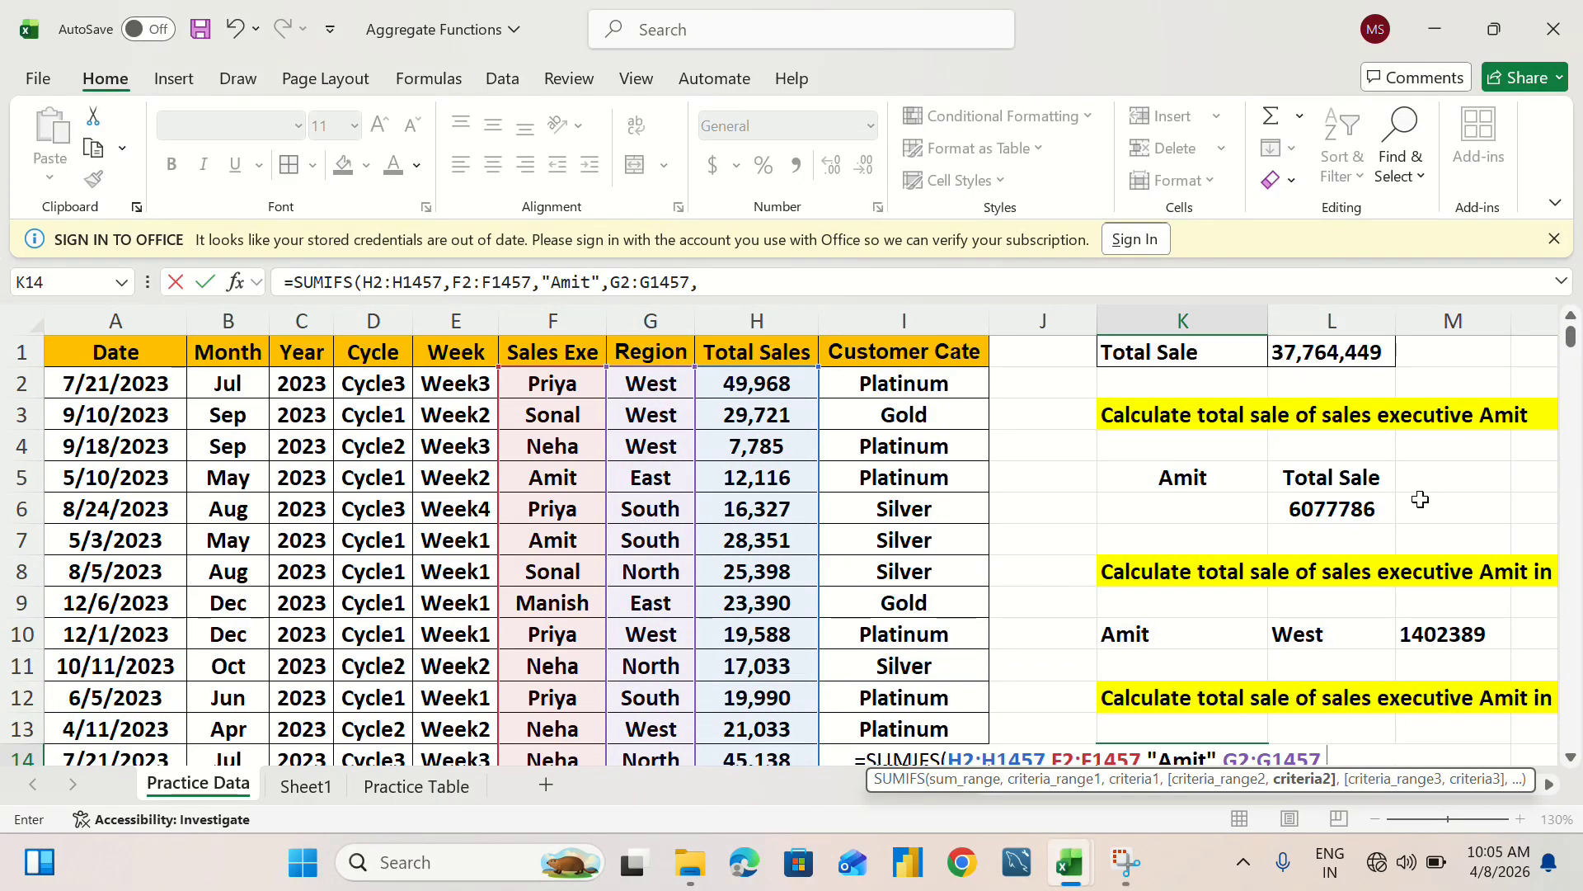
{"action": "scroll", "coordinate": [1415, 506], "scroll_direction": "down", "scroll_amount": 1}
{"action": "type", "text": "\""}
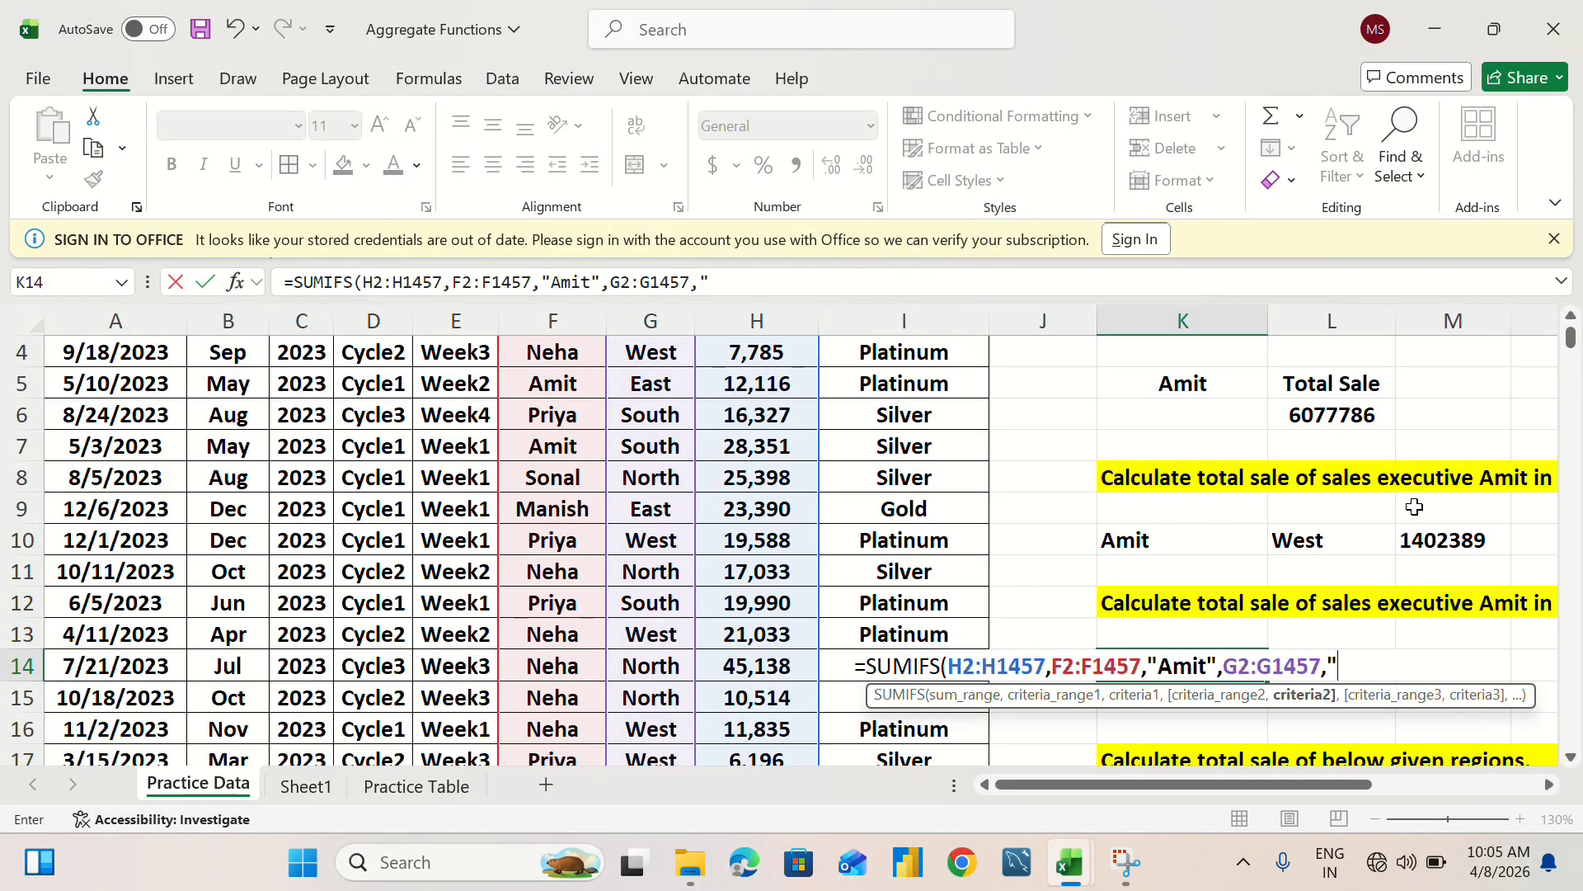
{"action": "type", "text": "West"}
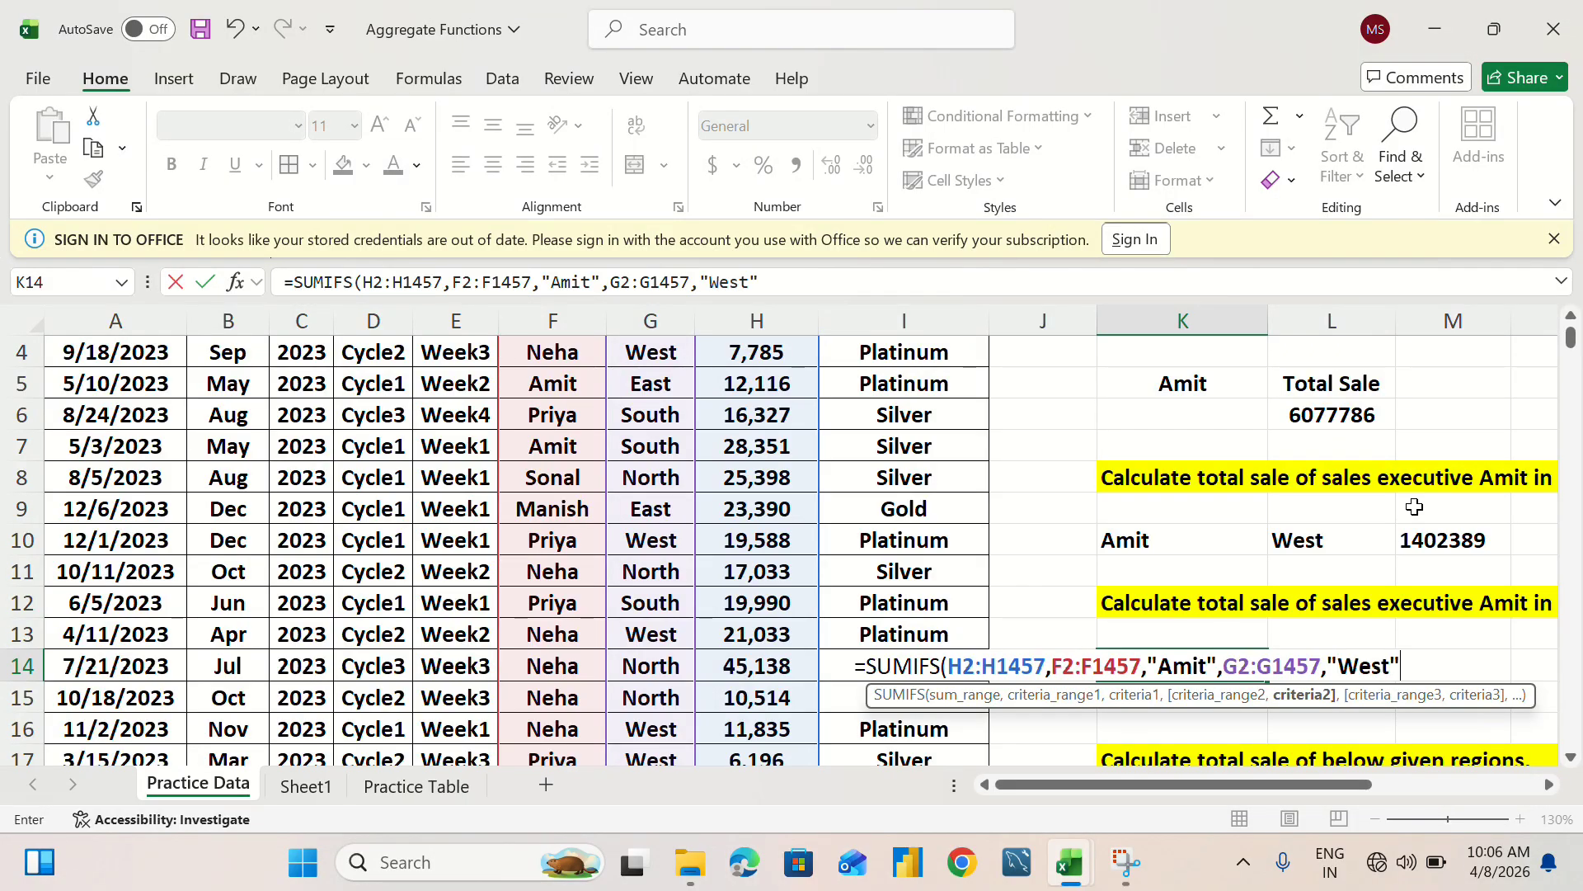
{"action": "type", "text": "\","}
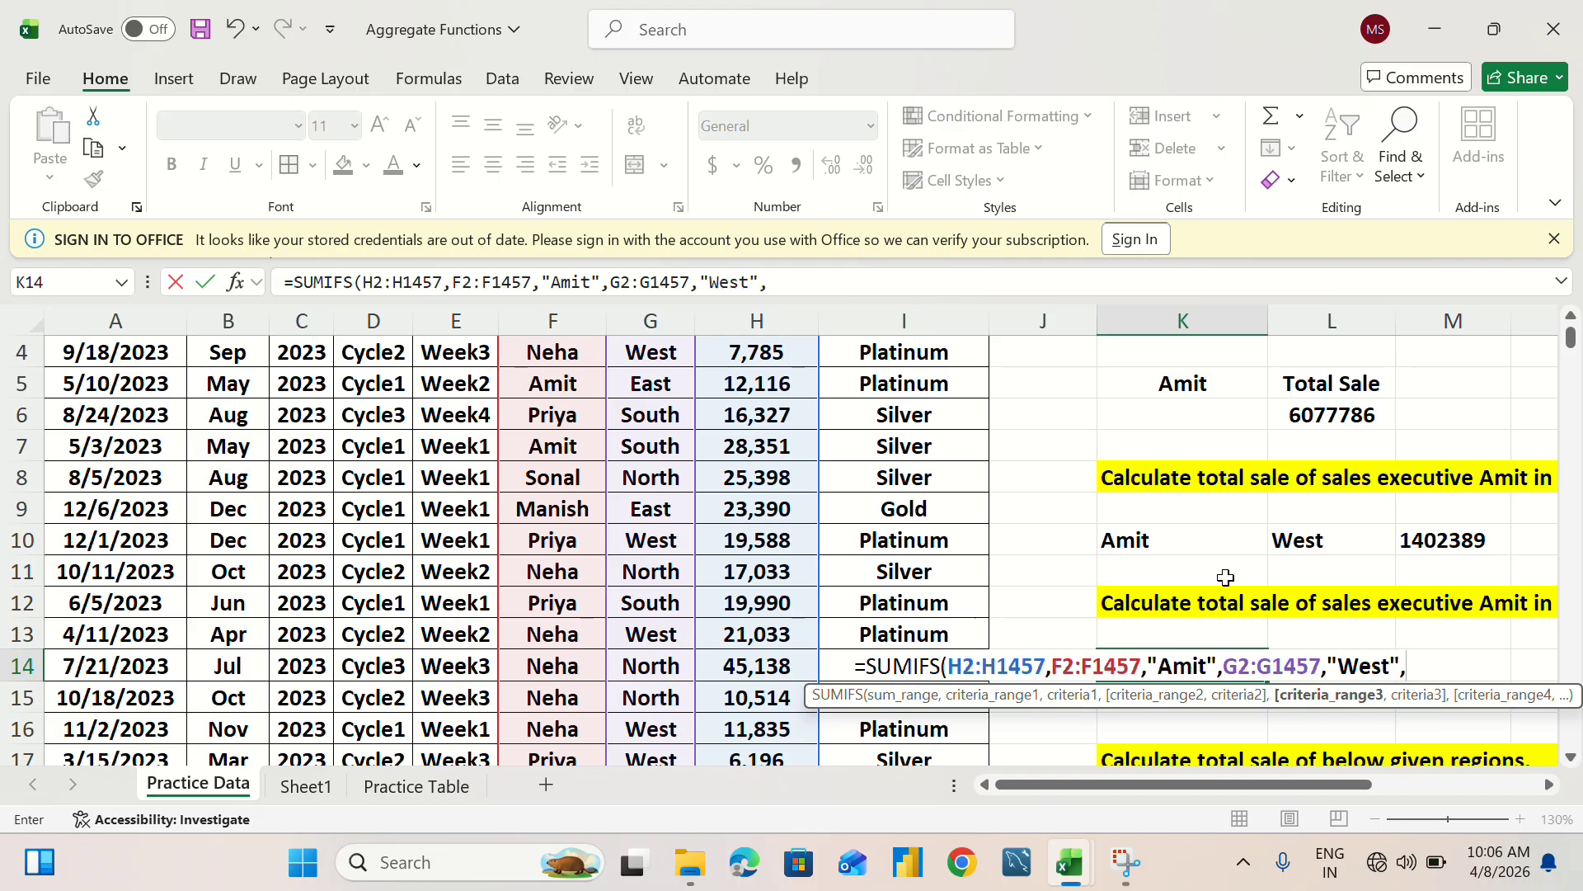
Add the Customer Cate column I2:I1457 as the third criteria range of the SUMIFS formula in K14.
{"action": "scroll", "coordinate": [904, 445], "scroll_direction": "up", "scroll_amount": 1}
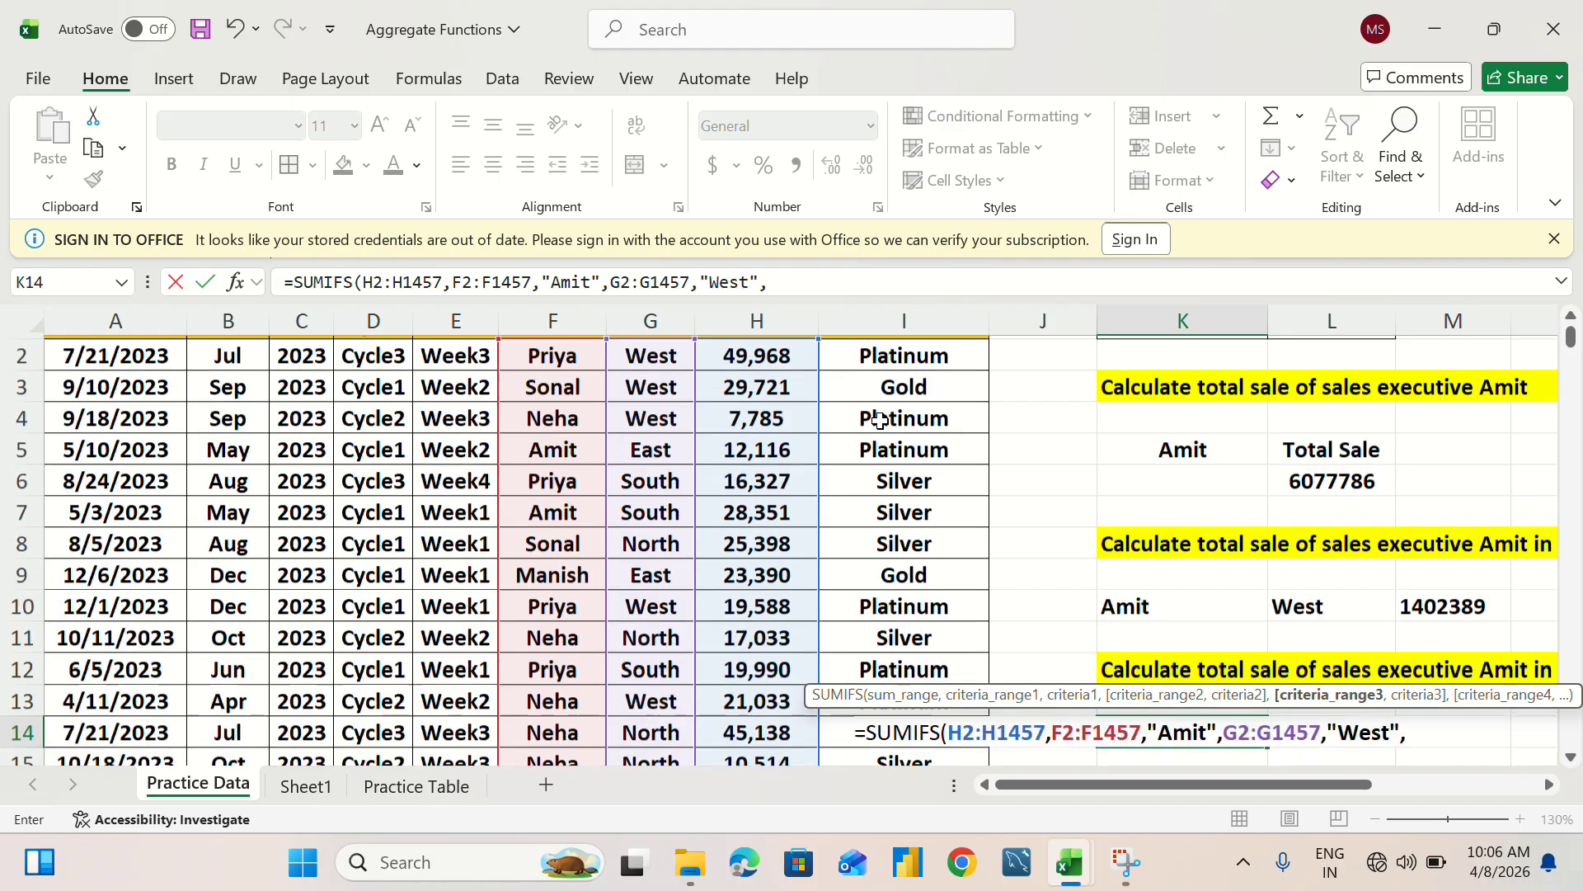
{"action": "left_click", "coordinate": [903, 382]}
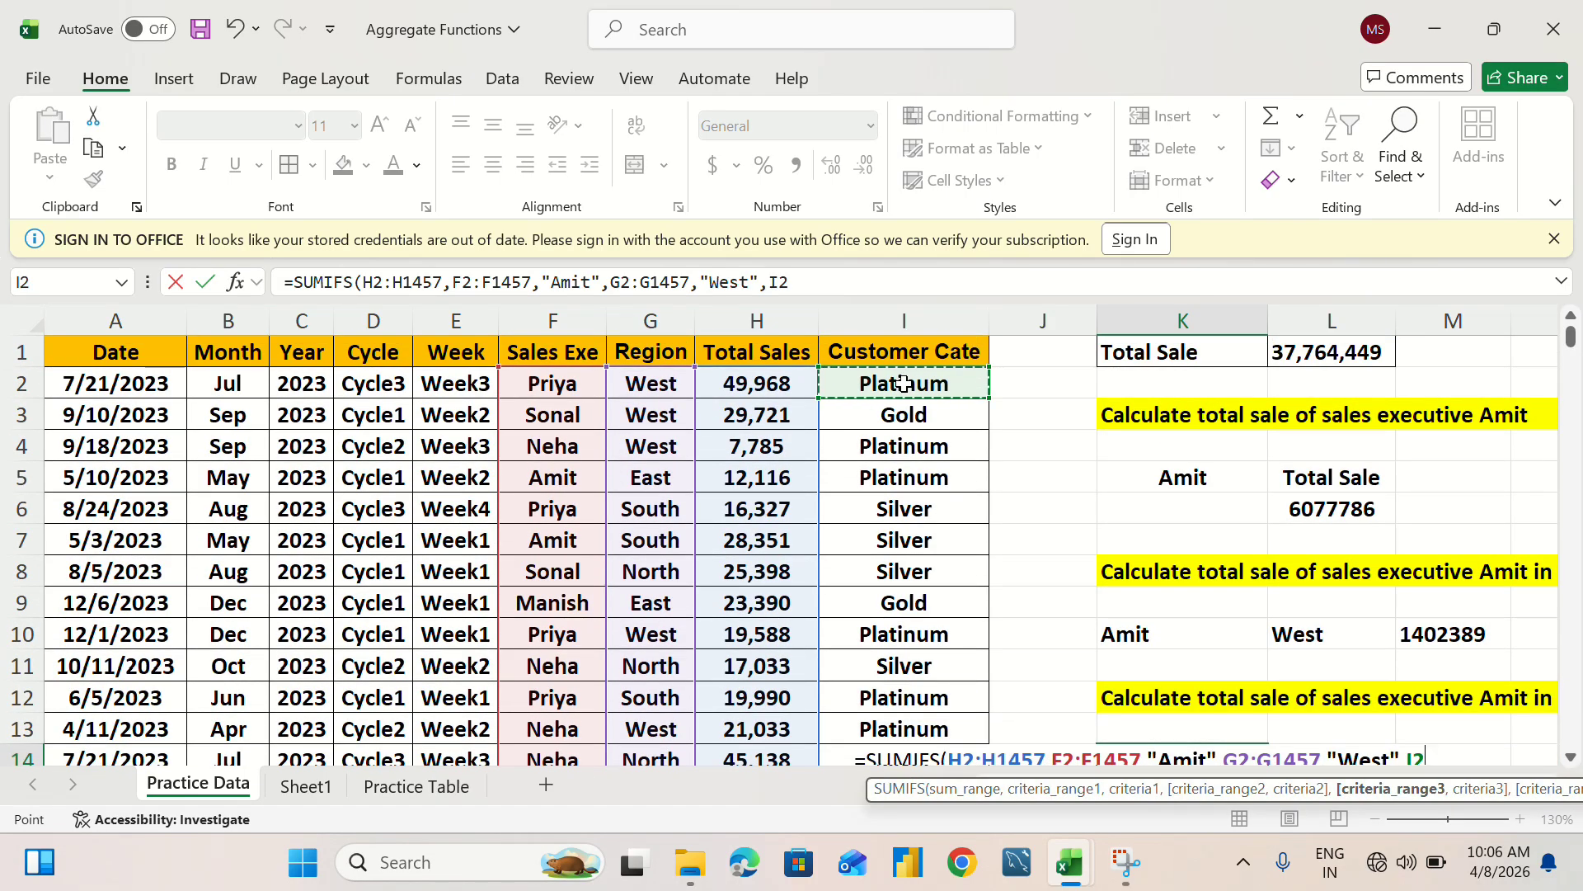
{"action": "key", "text": "ctrl+shift+Down"}
{"action": "type", "text": ","}
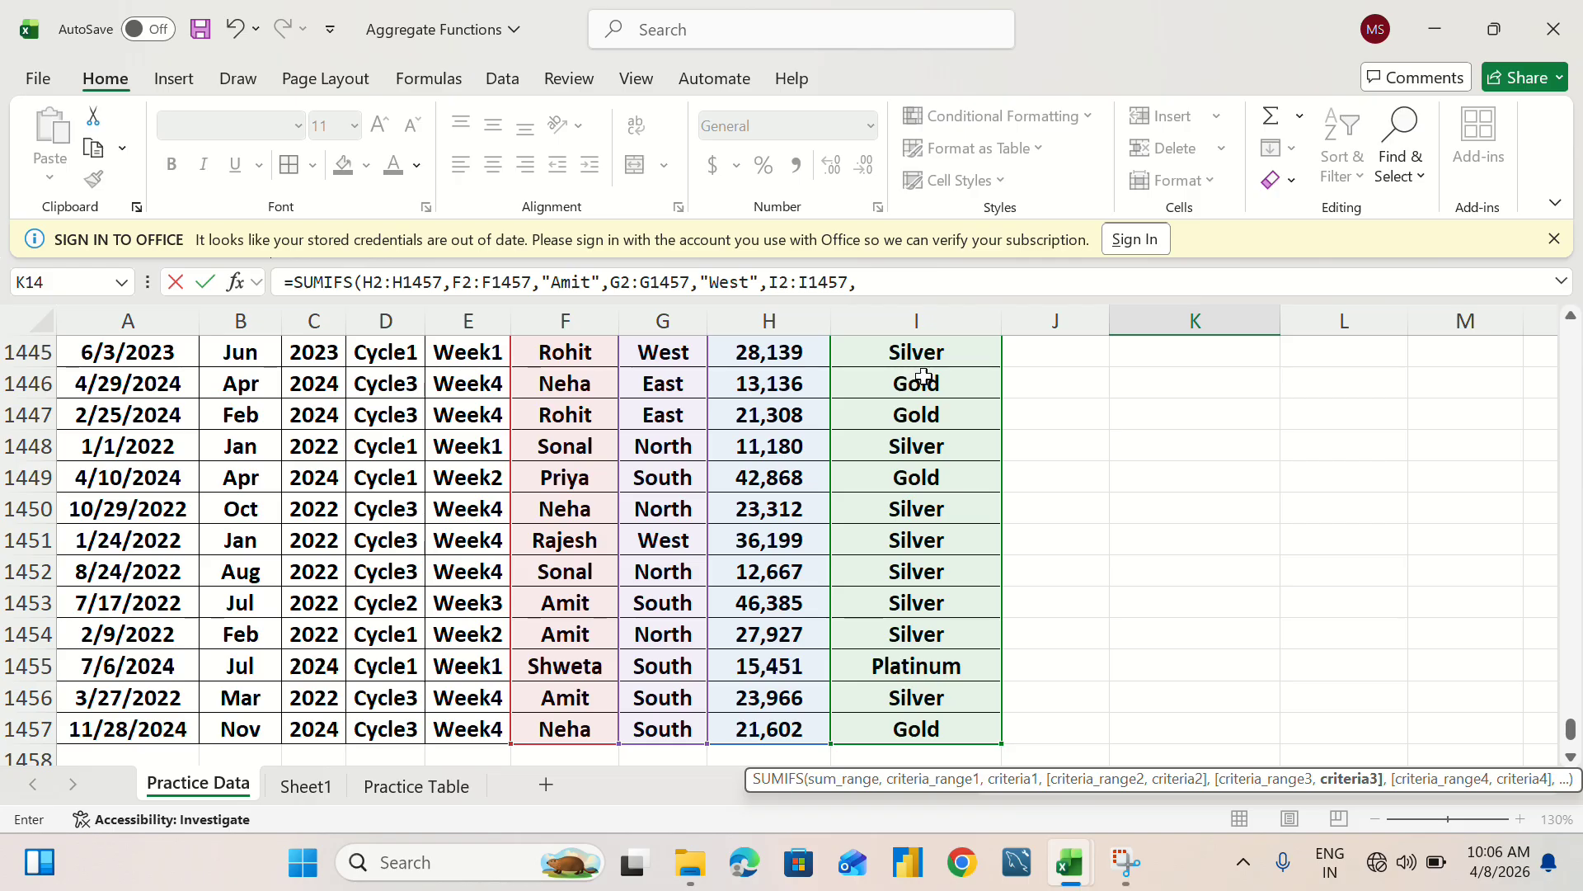
Set the third criterion to "Platinum" and enter the completed SUMIFS formula in K14.
{"action": "left_click_drag", "start_coordinate": [1570, 729], "coordinate": [1570, 332]}
{"action": "scroll", "coordinate": [1481, 481], "scroll_direction": "down", "scroll_amount": 1}
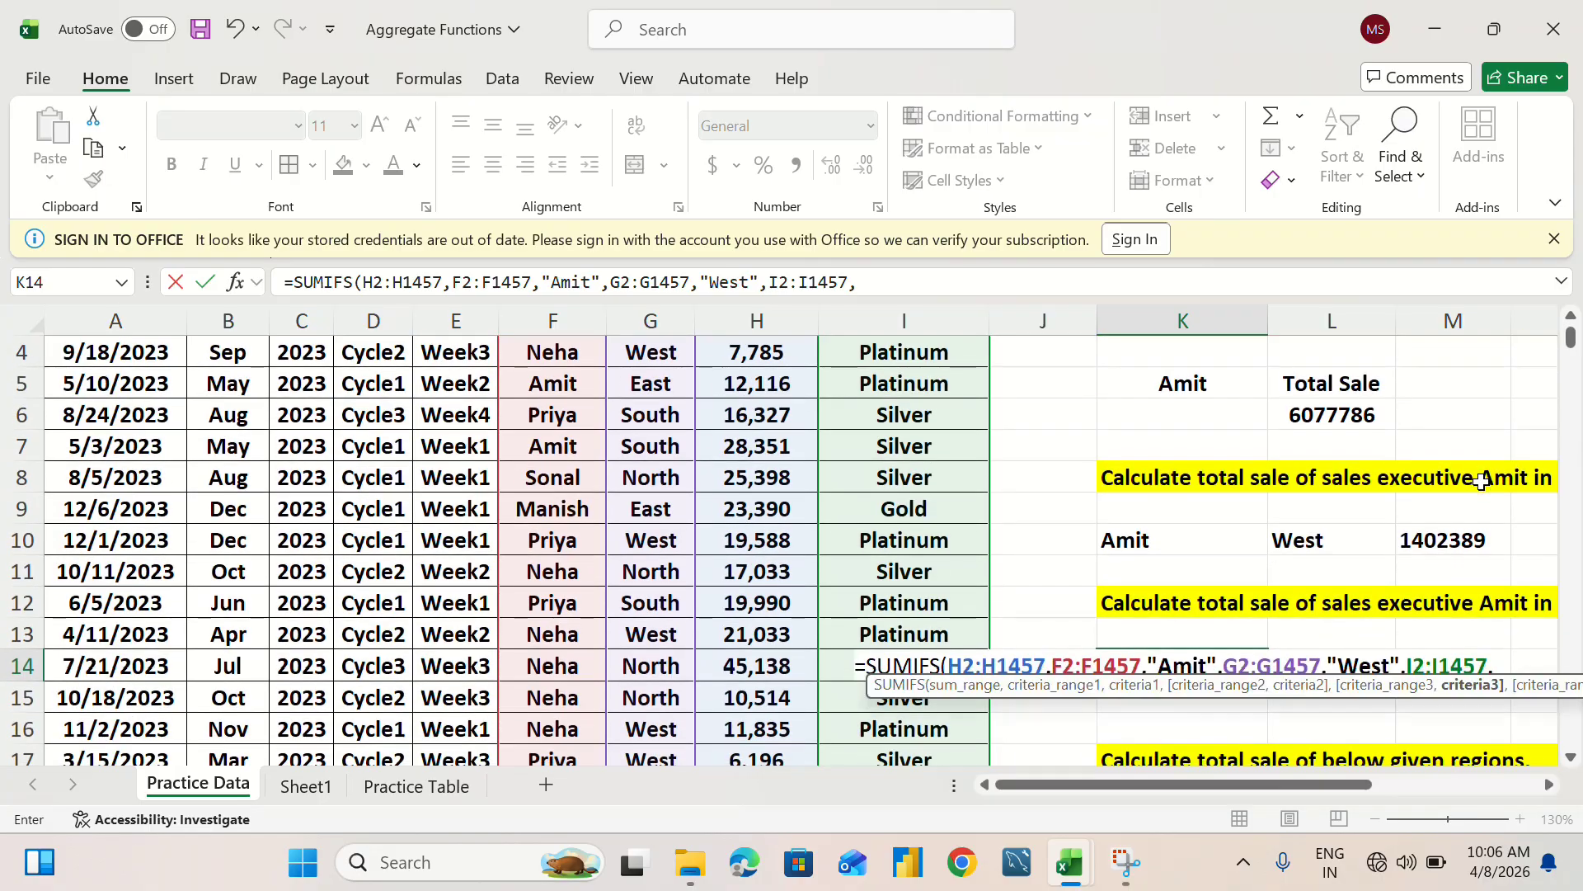
{"action": "scroll", "coordinate": [1482, 481], "scroll_direction": "down", "scroll_amount": 1}
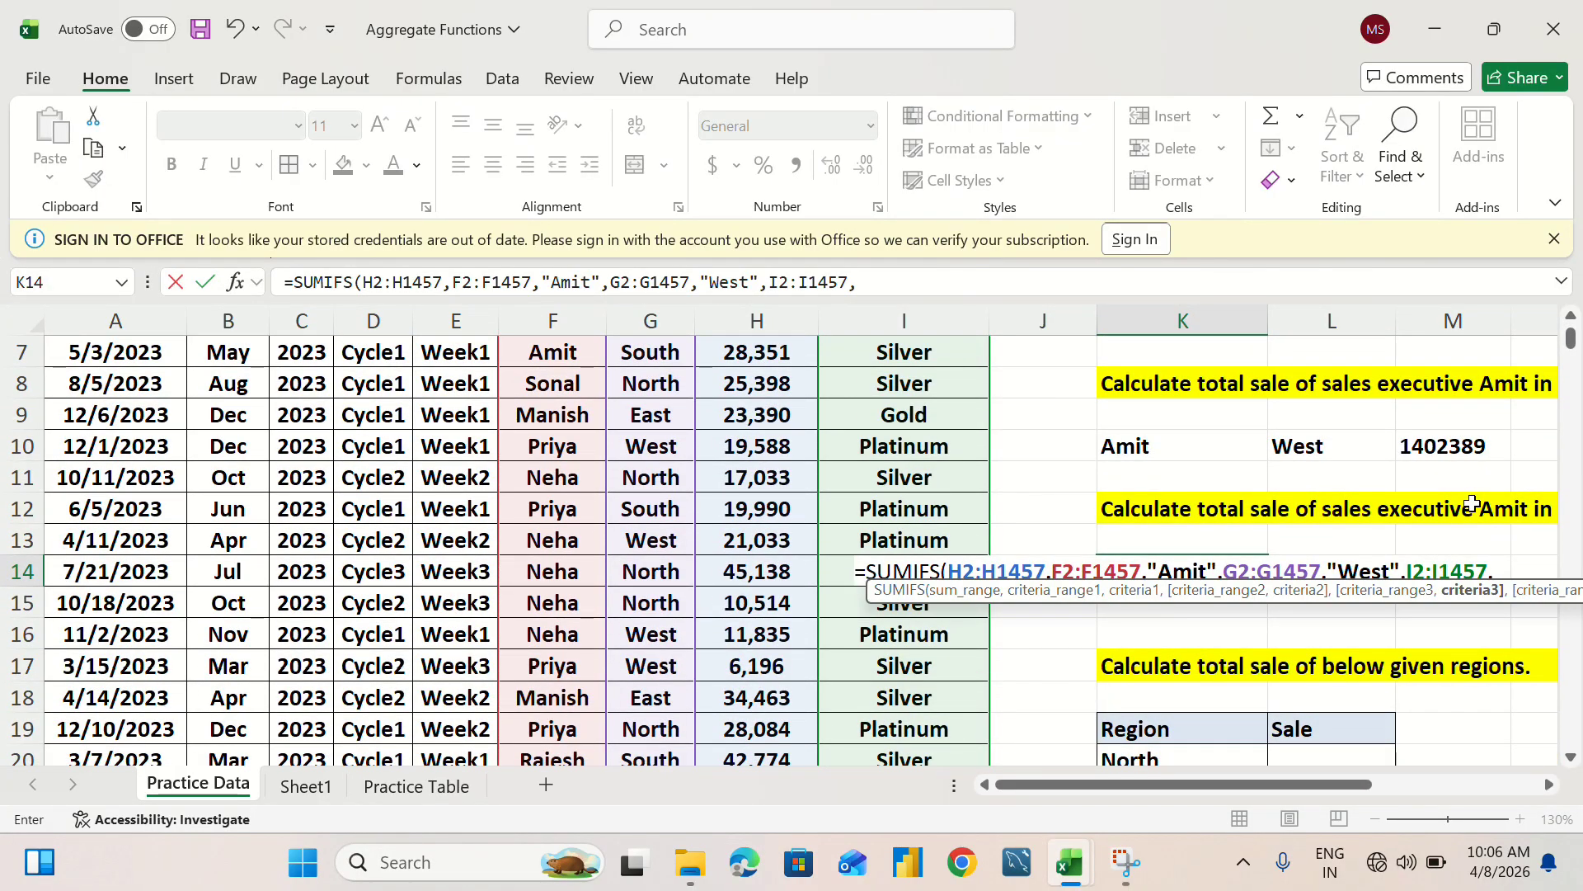
{"action": "type", "text": "\""}
{"action": "type", "text": "Pl"}
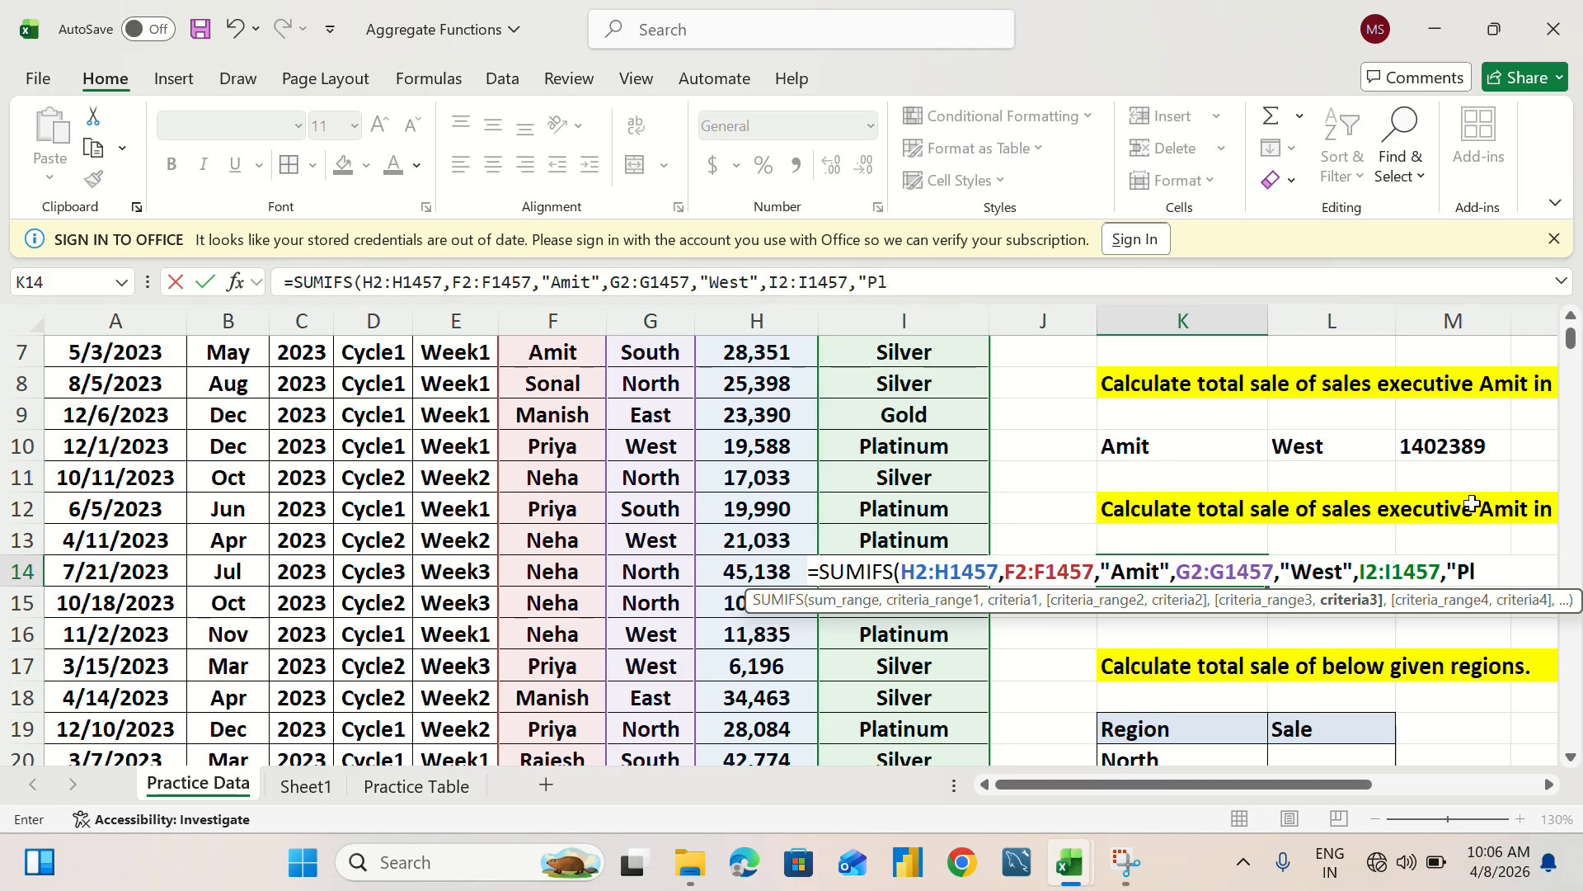
{"action": "type", "text": "atinum"}
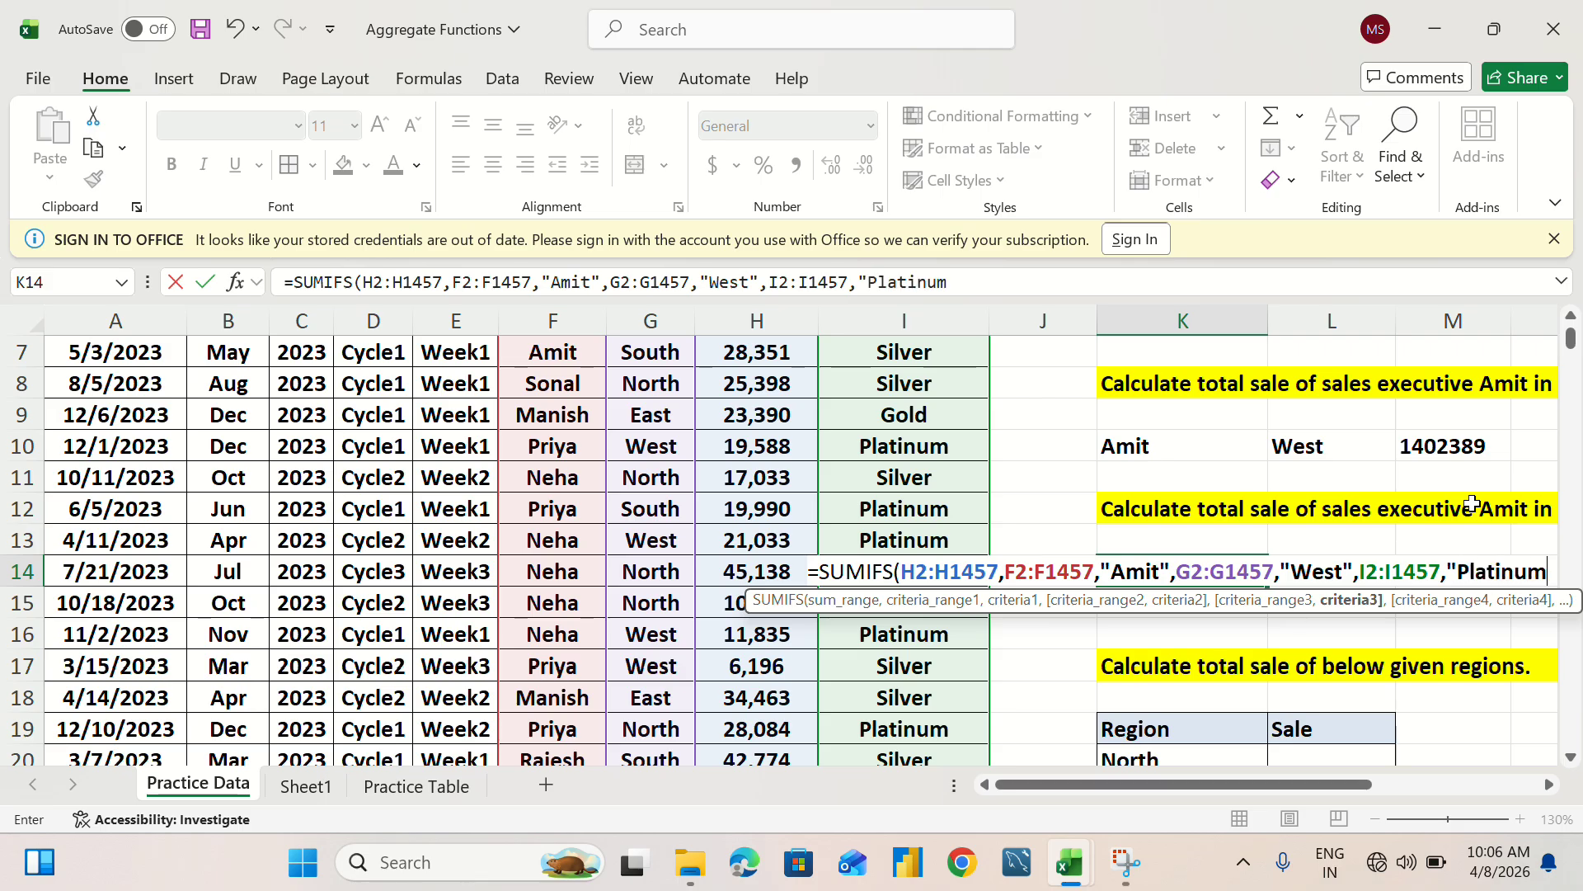
{"action": "type", "text": "\""}
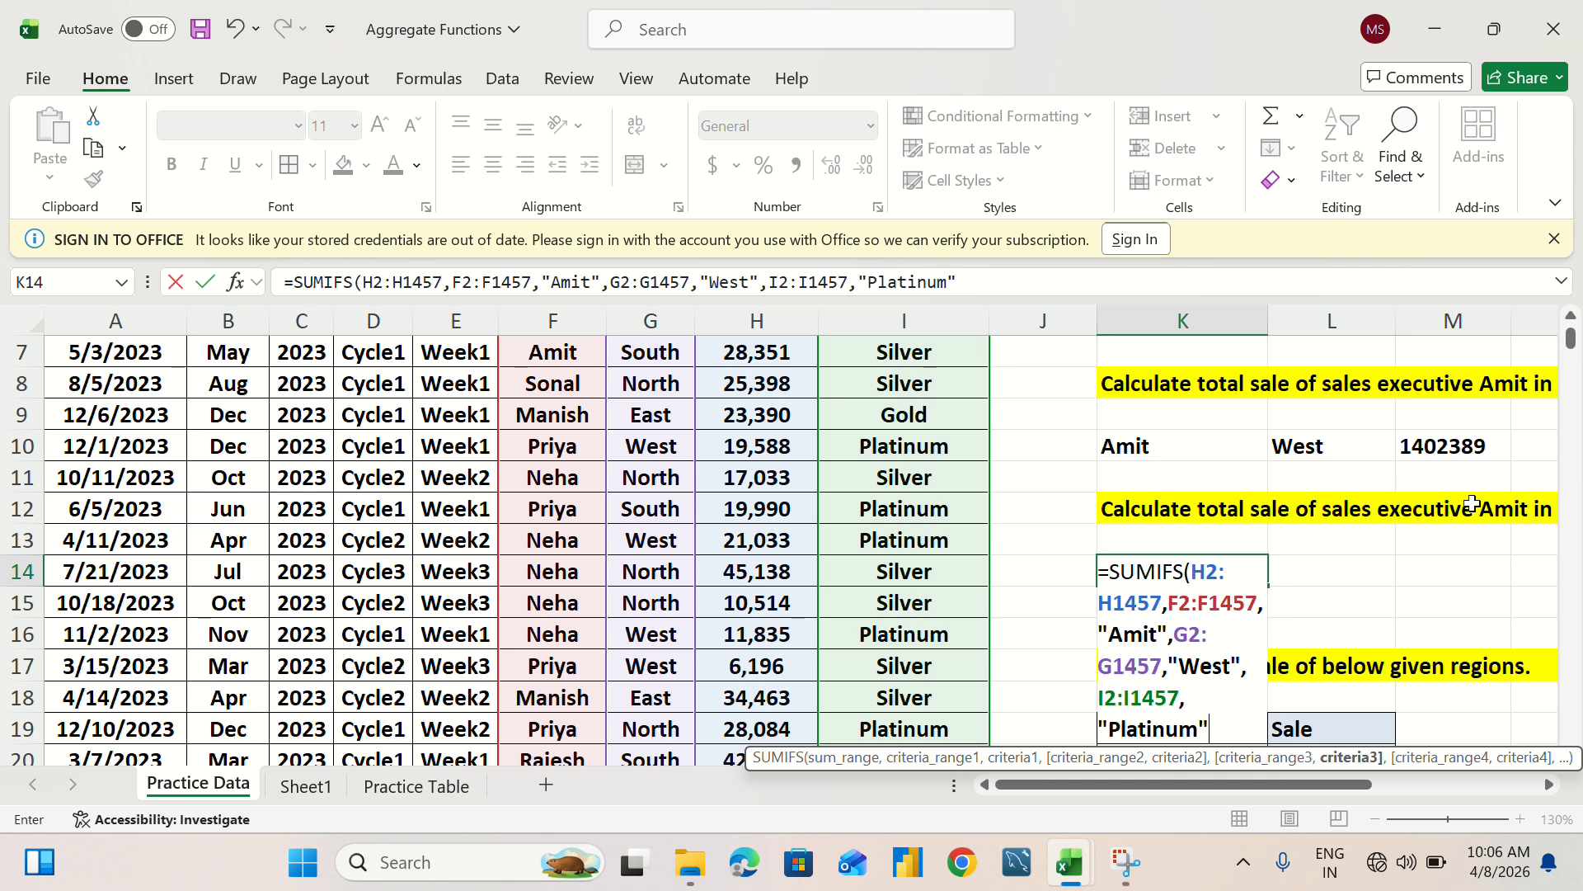
{"action": "type", "text": ")"}
{"action": "key", "text": "Return"}
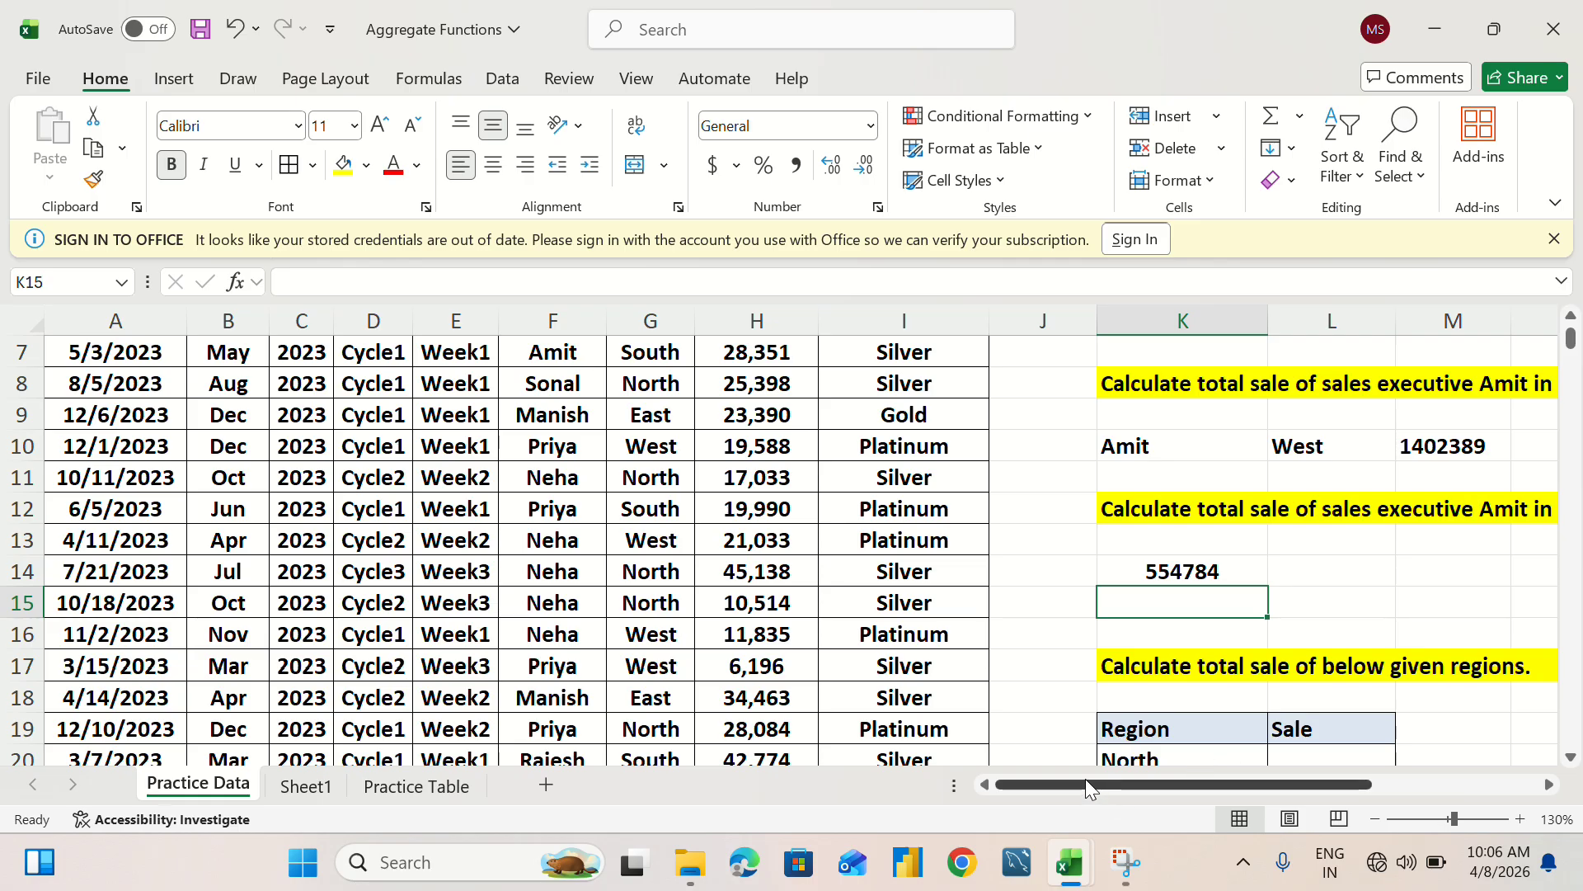
Begin a SUMIF formula in L20, the Sale cell for the North region in the region table.
{"action": "left_click_drag", "start_coordinate": [1085, 780], "coordinate": [1202, 783]}
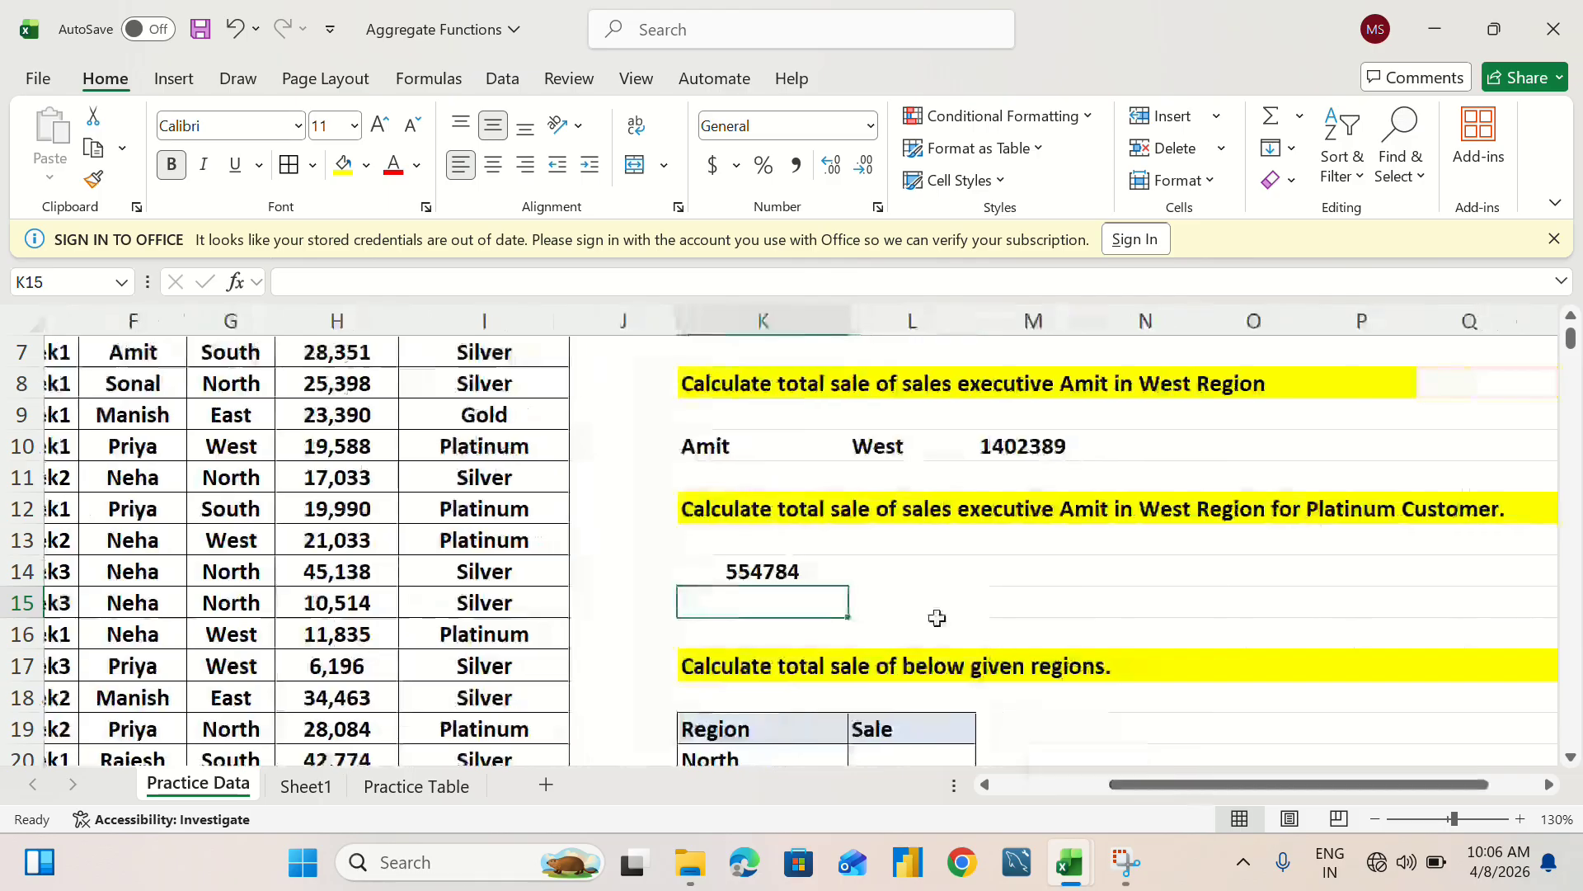
{"action": "scroll", "coordinate": [742, 610], "scroll_direction": "down", "scroll_amount": 2}
{"action": "left_click", "coordinate": [887, 574]}
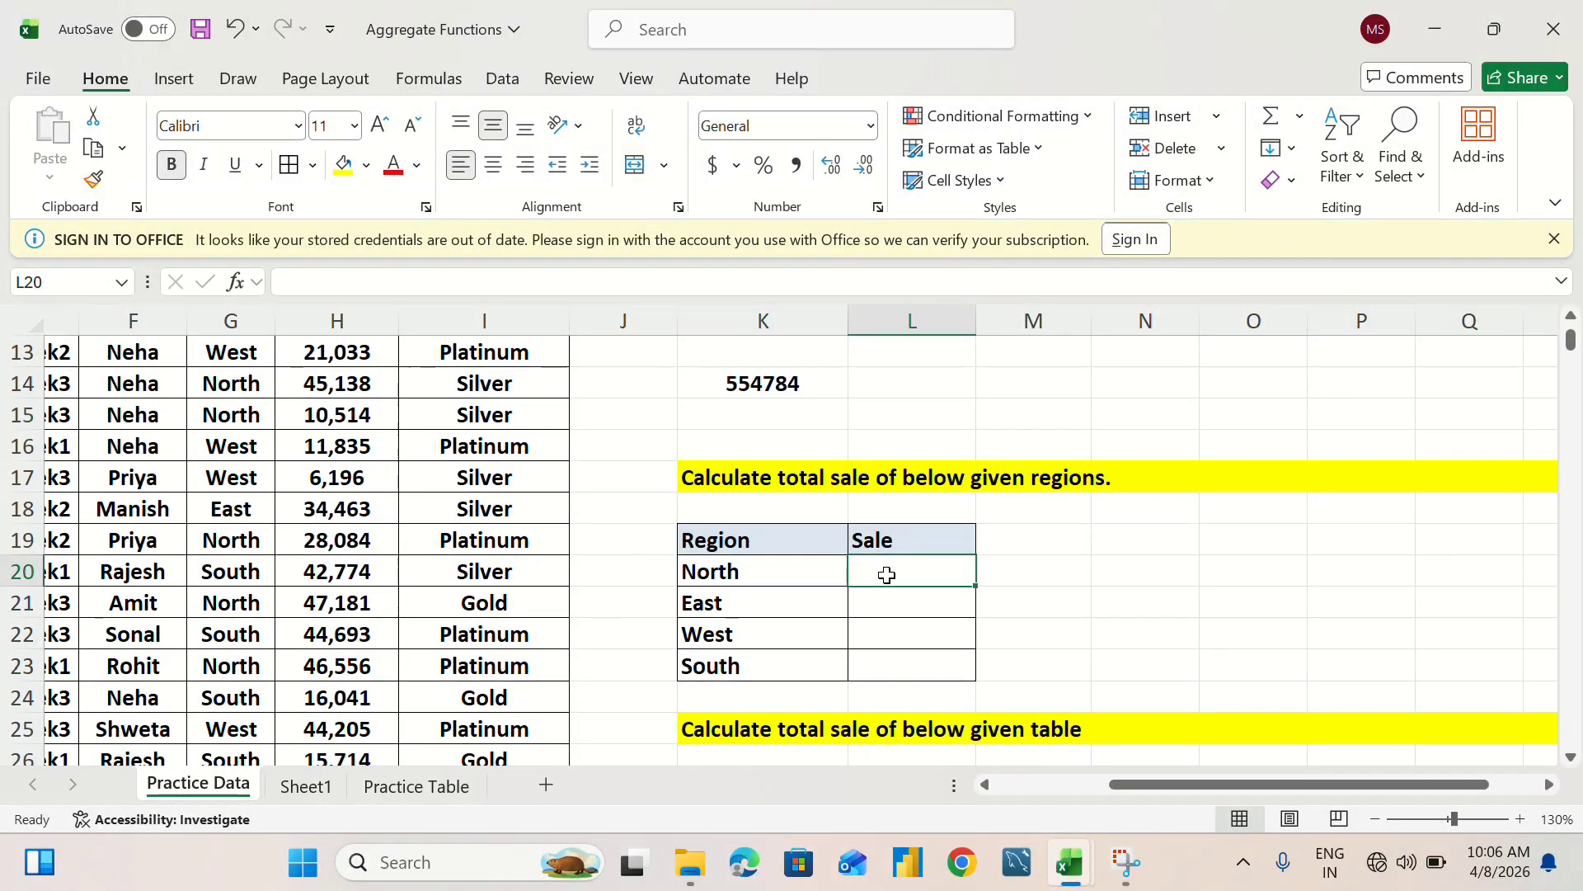
{"action": "double_click", "coordinate": [888, 573]}
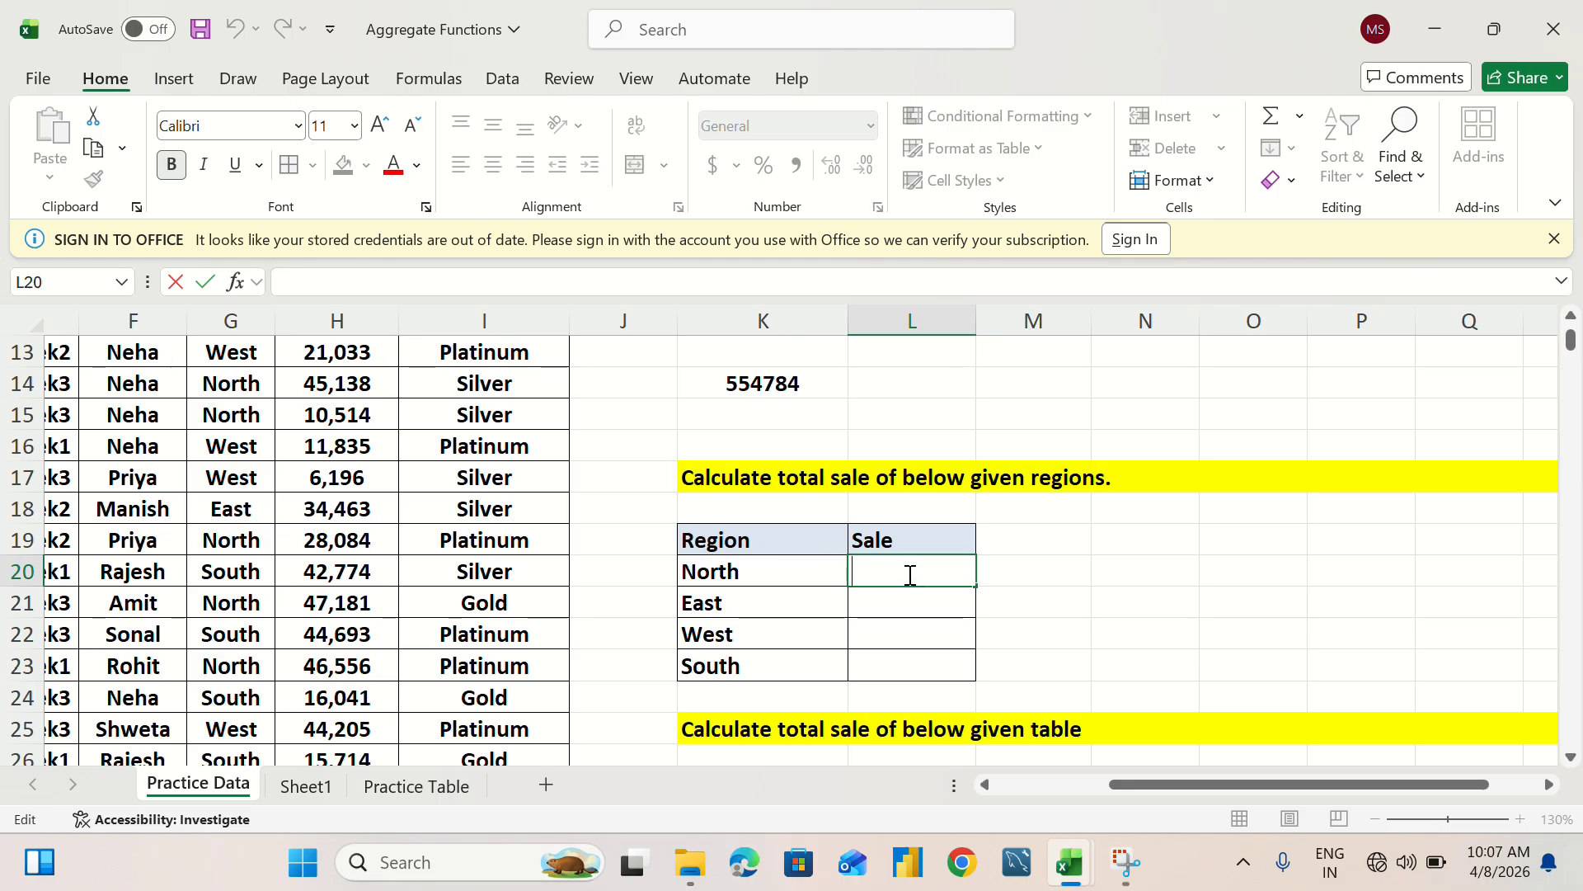
{"action": "type", "text": "=c"}
{"action": "key", "text": "BackSpace"}
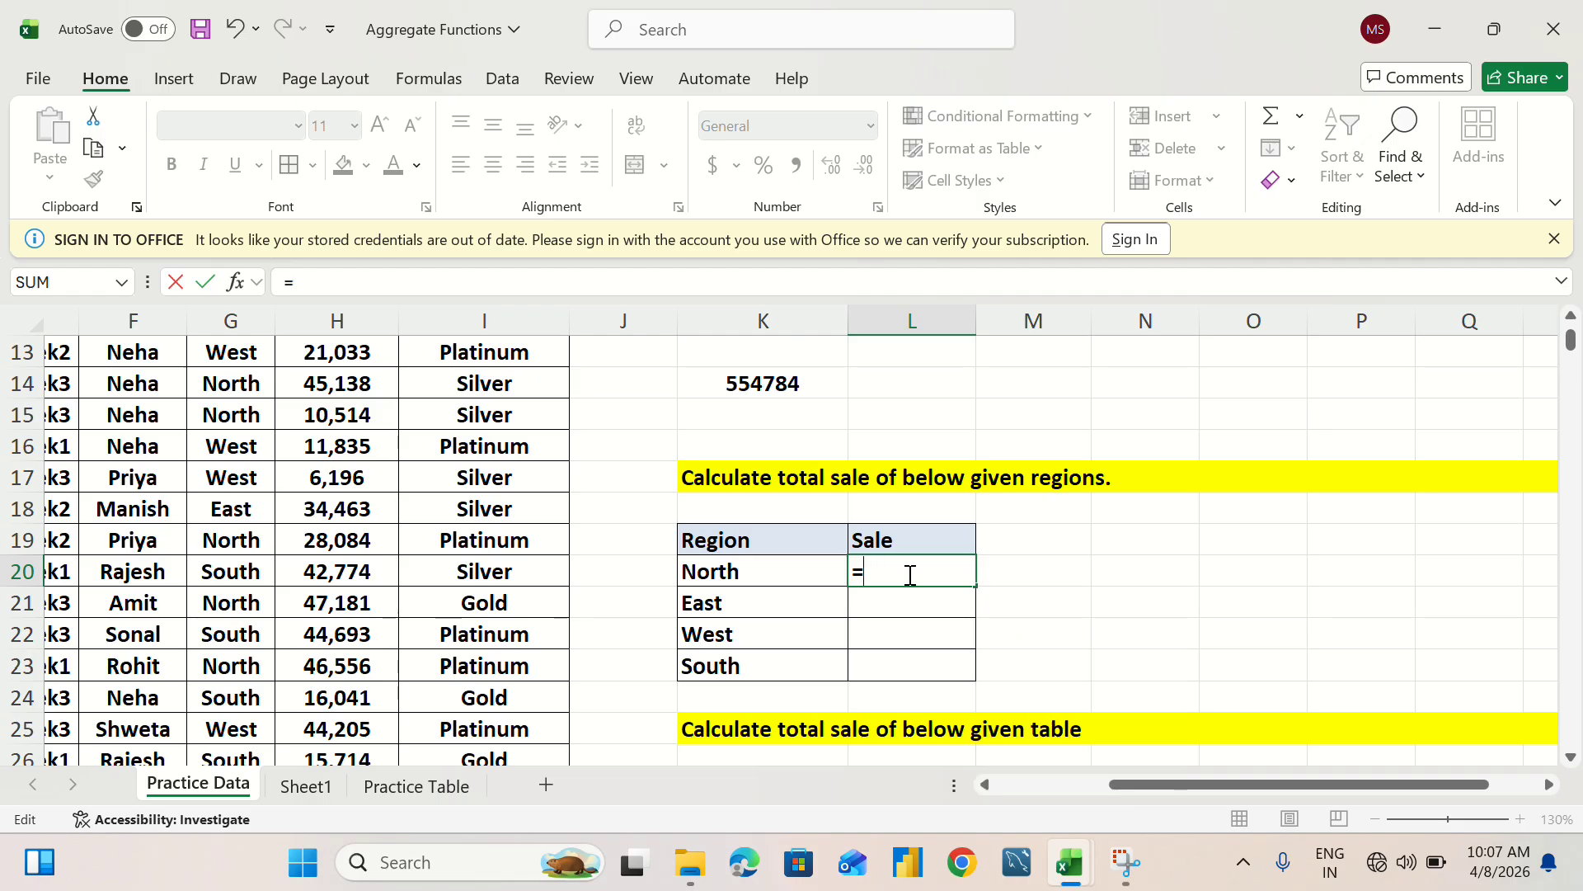
{"action": "type", "text": "sumif"}
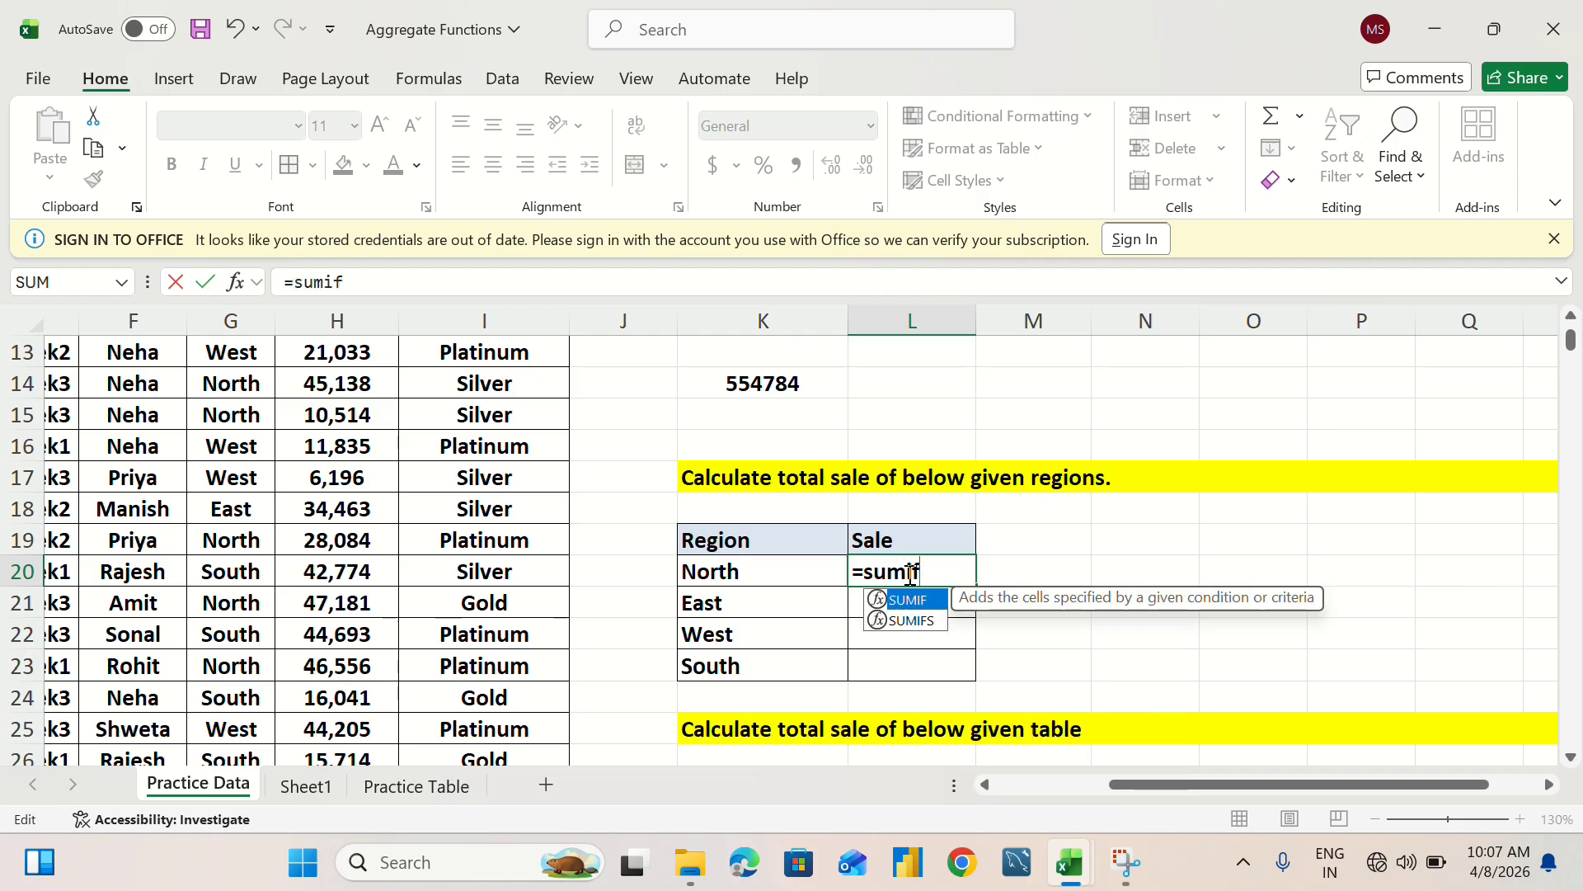
{"action": "key", "text": "Tab"}
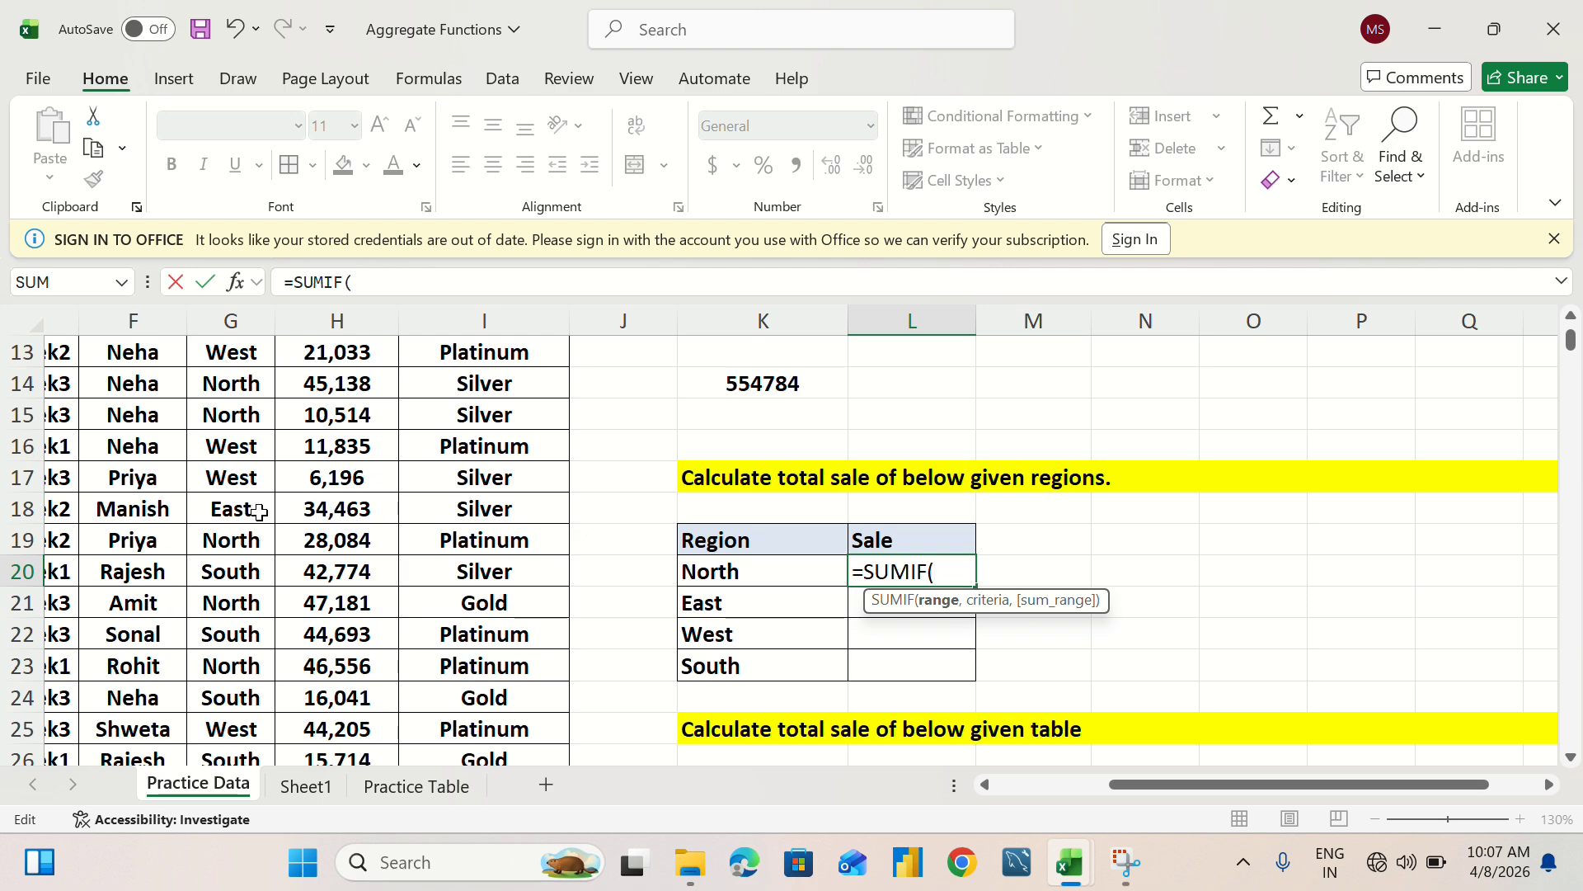
Add the Region column G2:G1457 as the range of the SUMIF formula in L20.
{"action": "scroll", "coordinate": [247, 509], "scroll_direction": "up", "scroll_amount": 2}
{"action": "scroll", "coordinate": [259, 512], "scroll_direction": "up", "scroll_amount": 2}
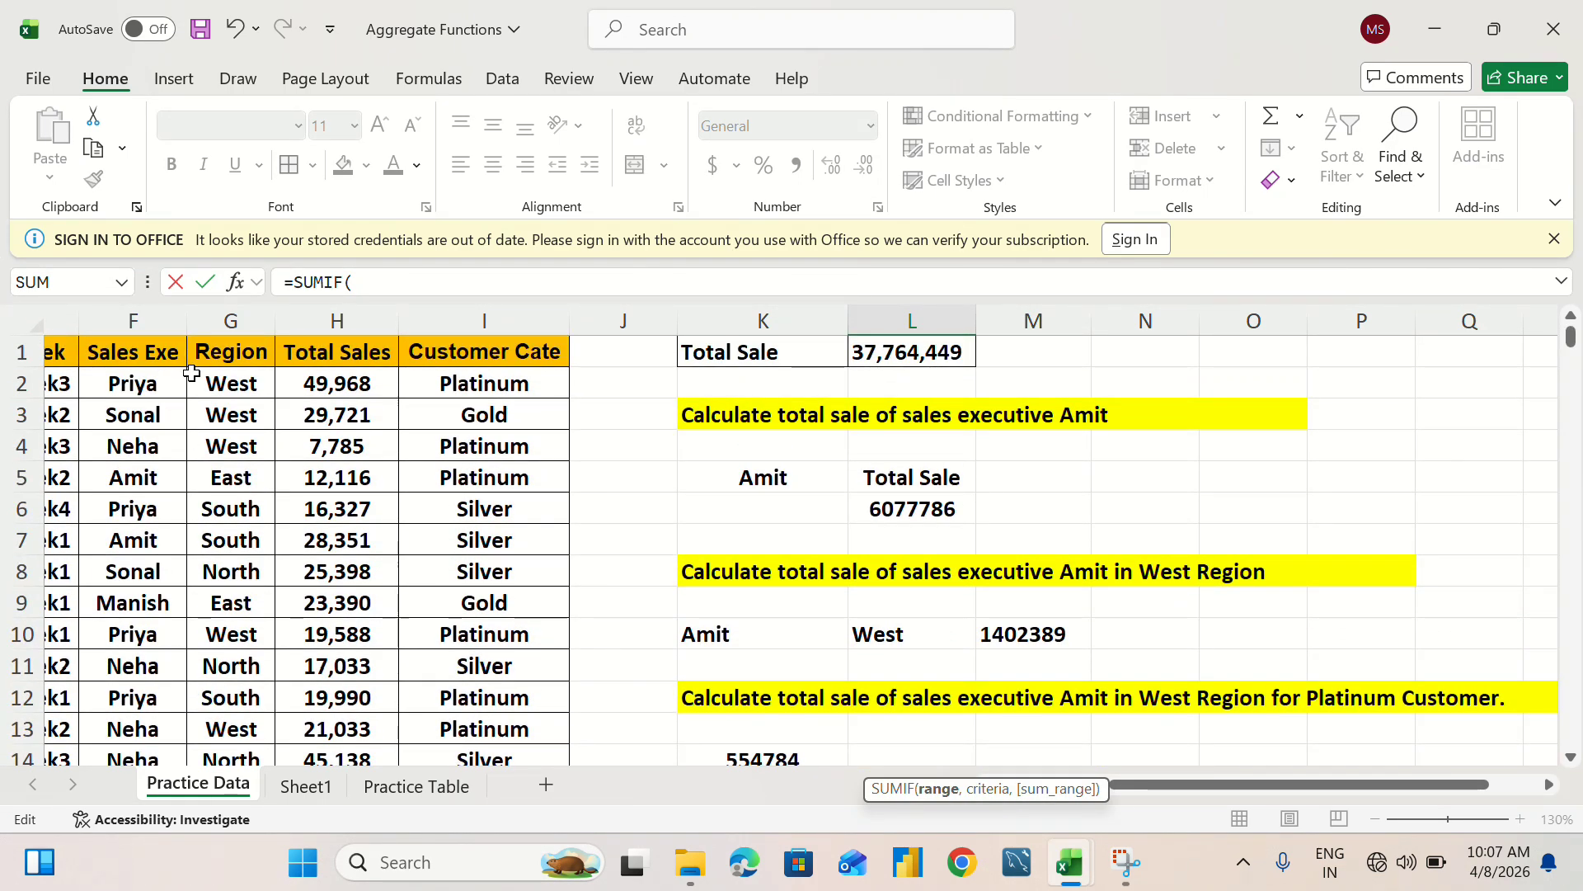
{"action": "left_click", "coordinate": [216, 381]}
{"action": "key", "text": "ctrl+shift+Down"}
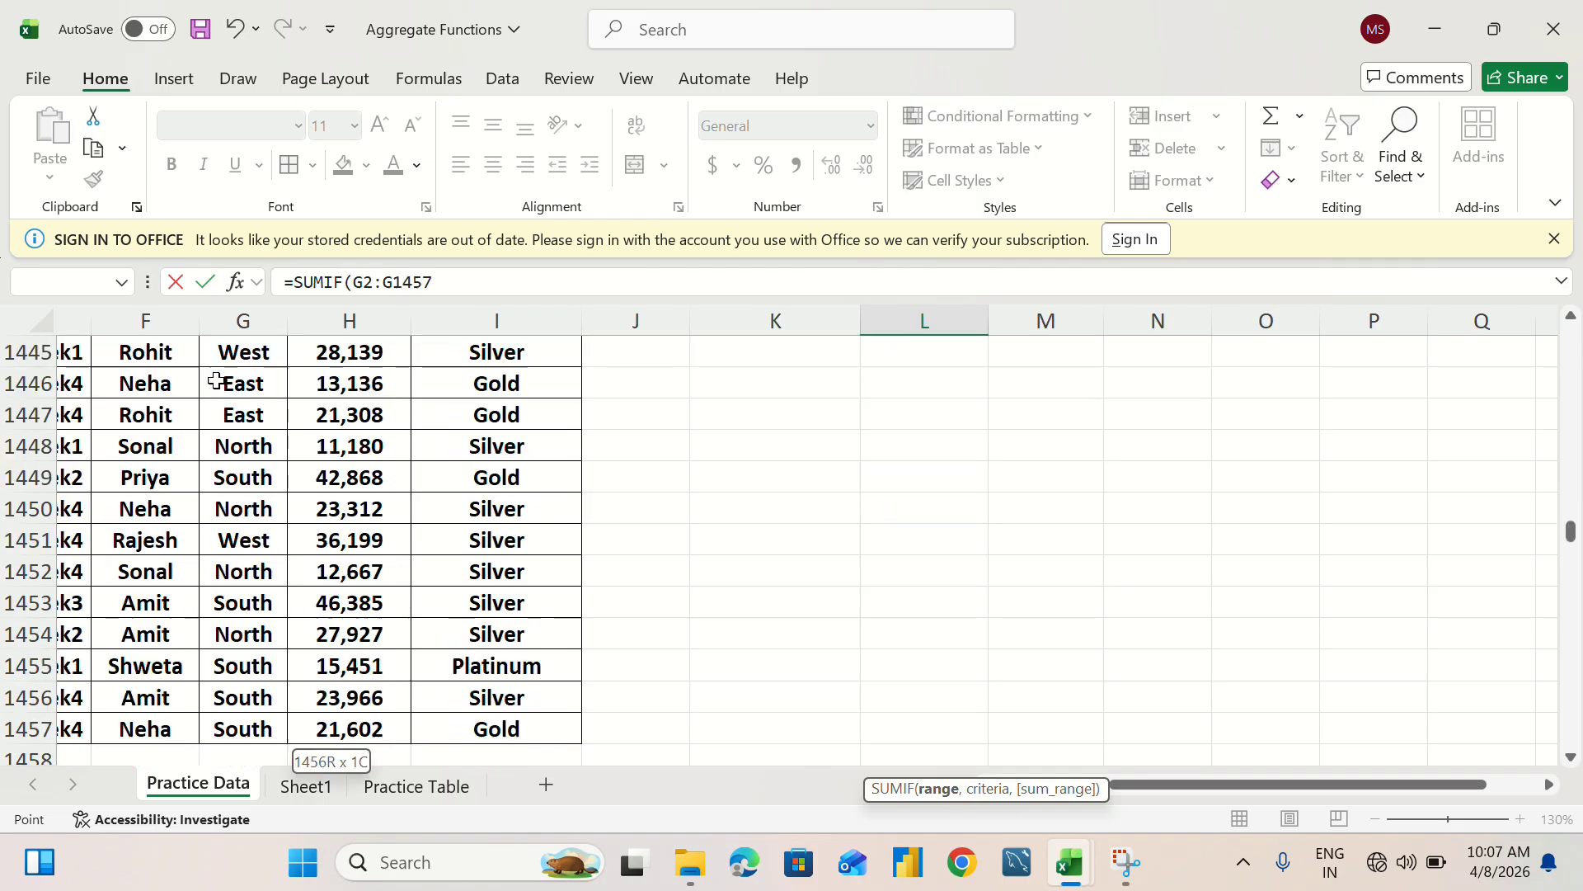
{"action": "type", "text": ","}
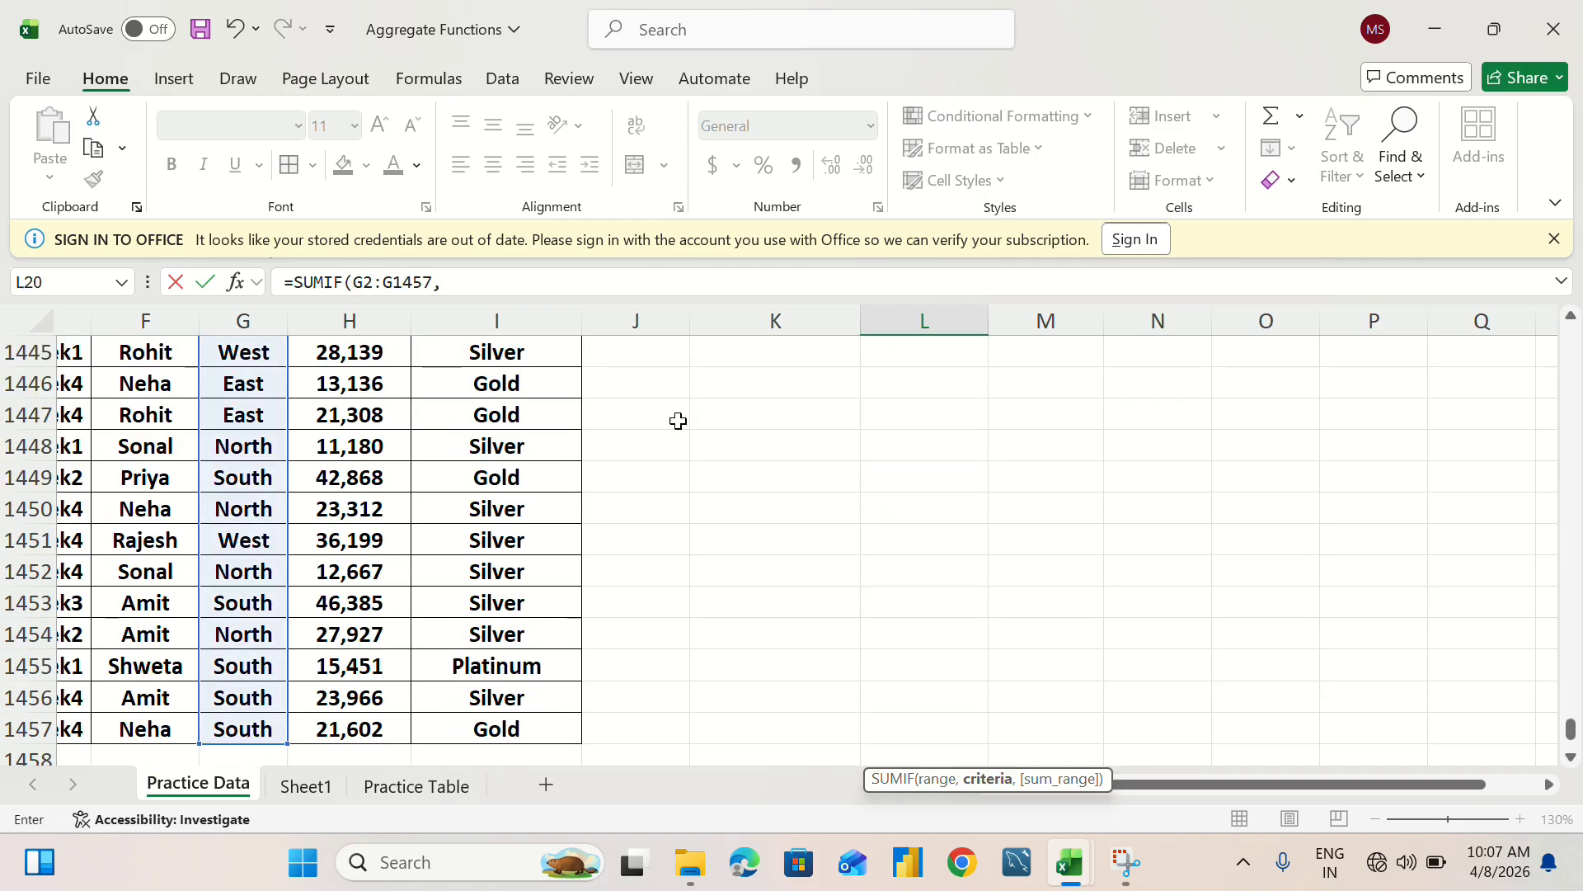
Use K20 as the criterion and enter the SUMIF formula in L20 without a sum range.
{"action": "left_click_drag", "start_coordinate": [1571, 725], "coordinate": [1571, 334]}
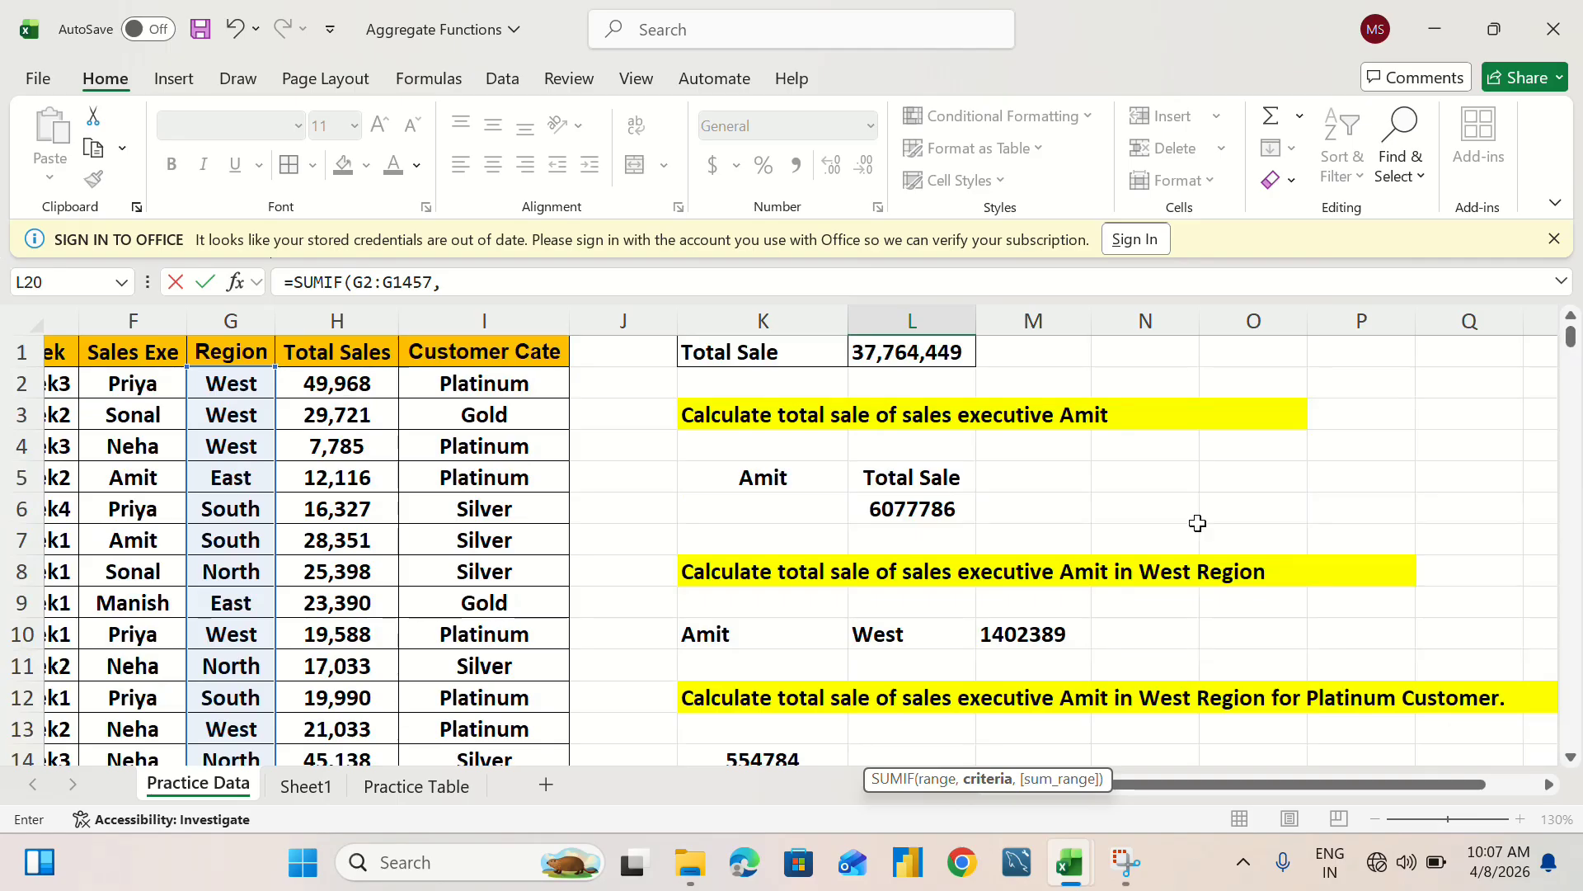
{"action": "scroll", "coordinate": [979, 577], "scroll_direction": "down", "scroll_amount": 3}
{"action": "scroll", "coordinate": [978, 581], "scroll_direction": "down", "scroll_amount": 1}
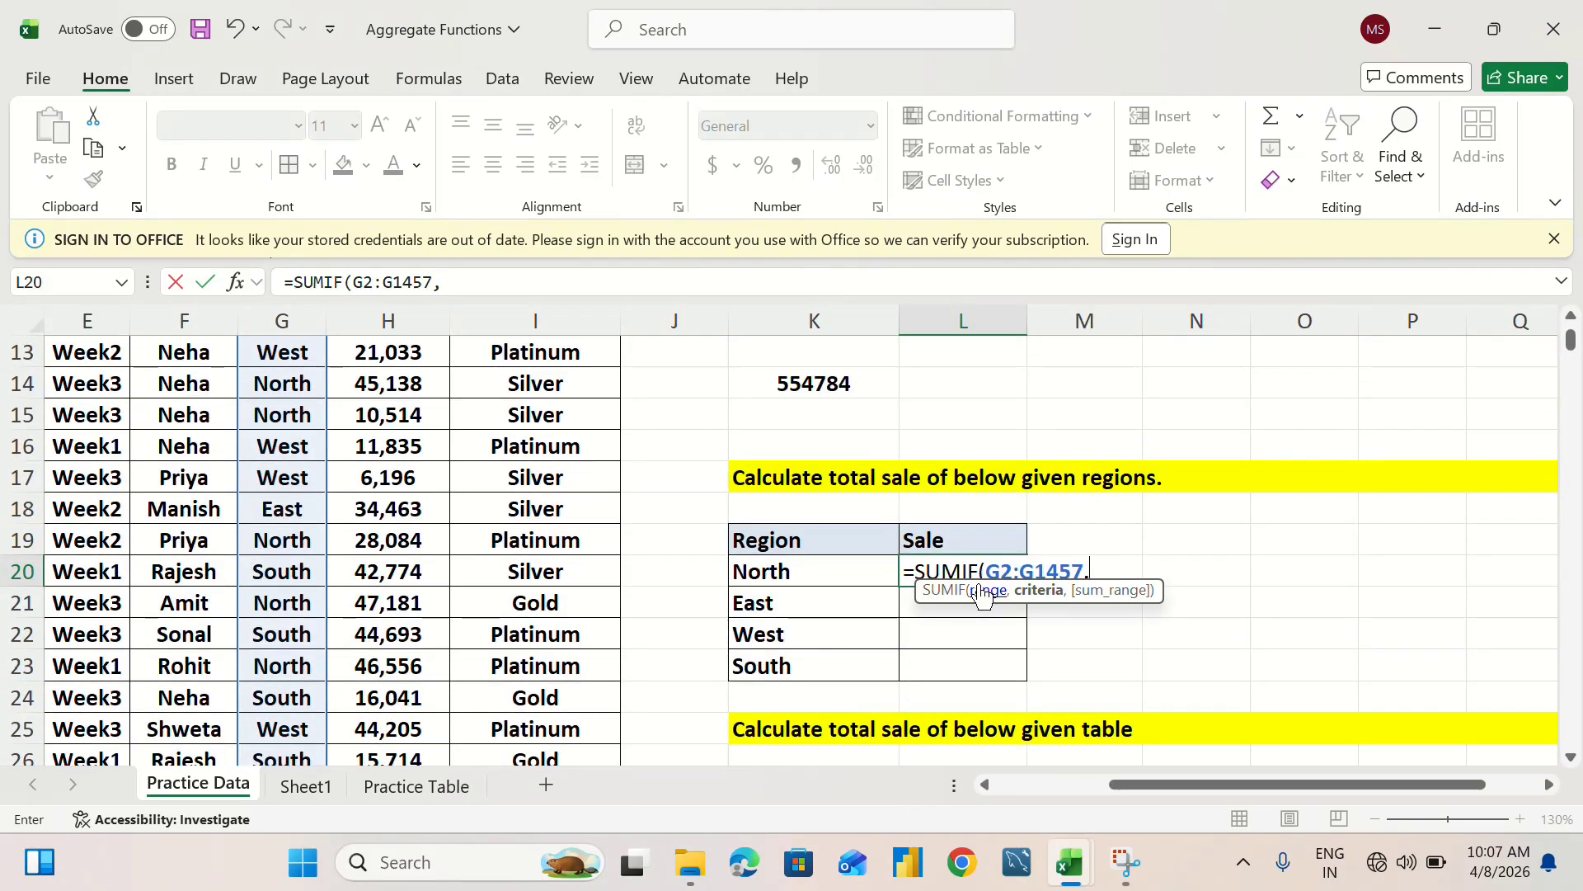
{"action": "left_click", "coordinate": [773, 570]}
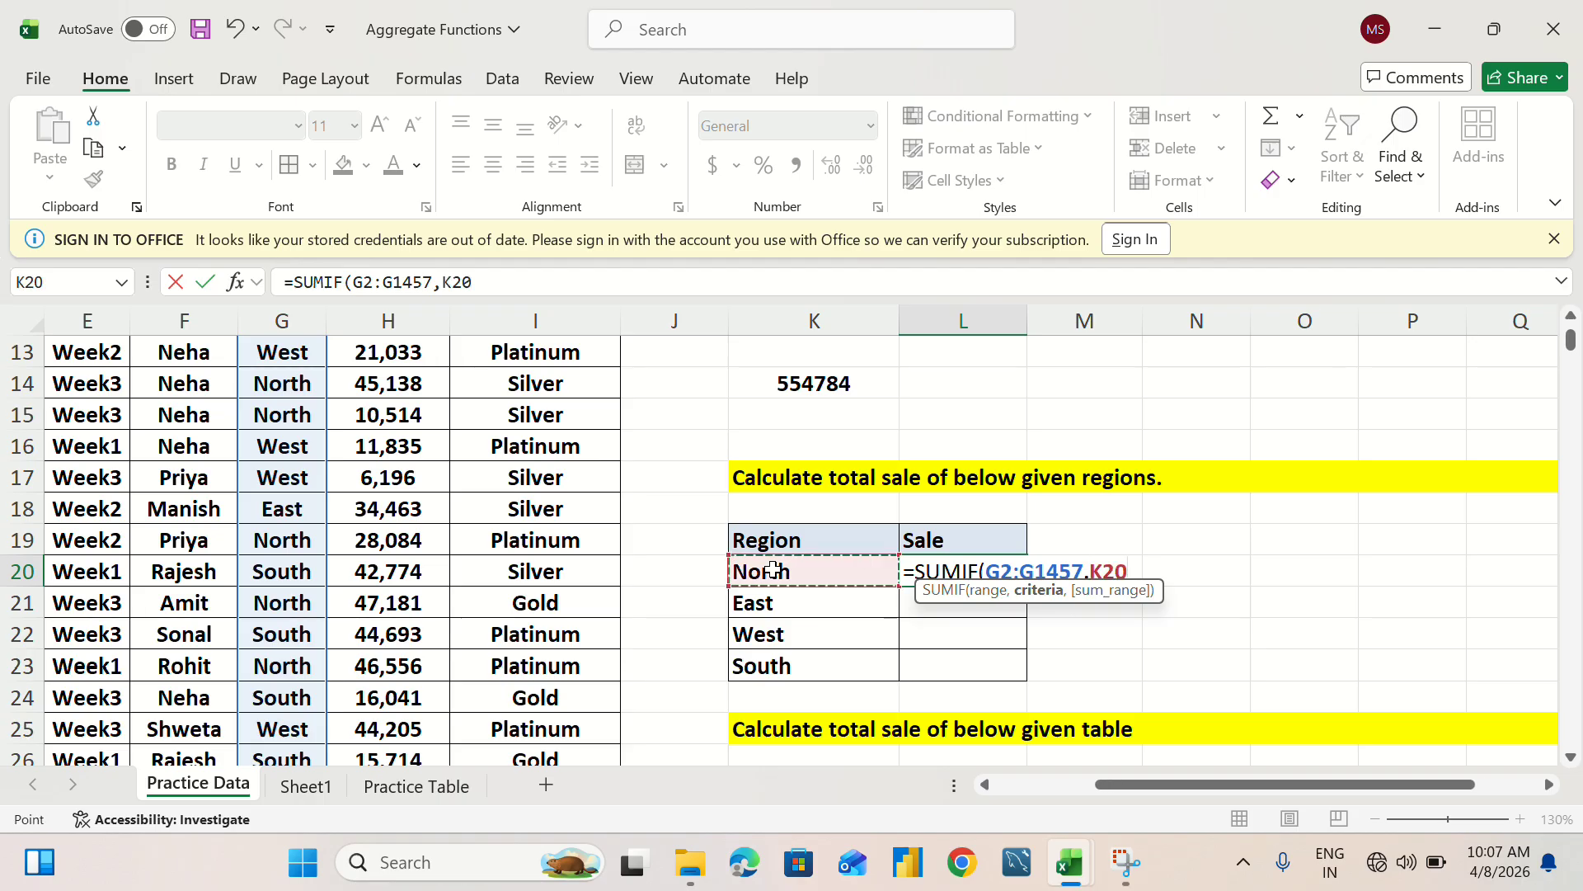
{"action": "type", "text": ")"}
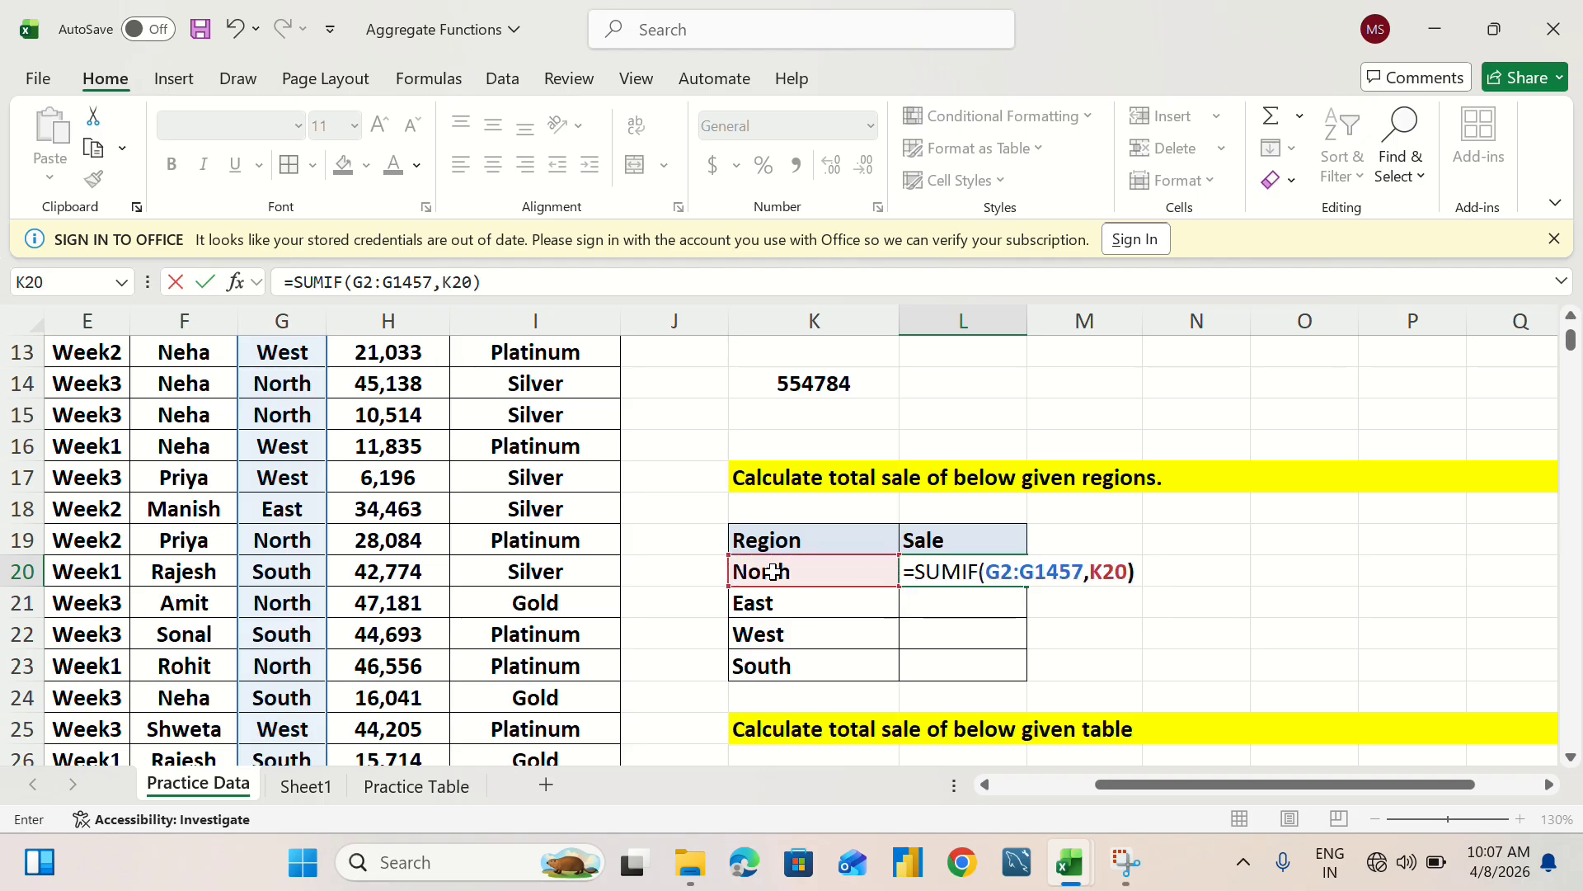
{"action": "key", "text": "Return"}
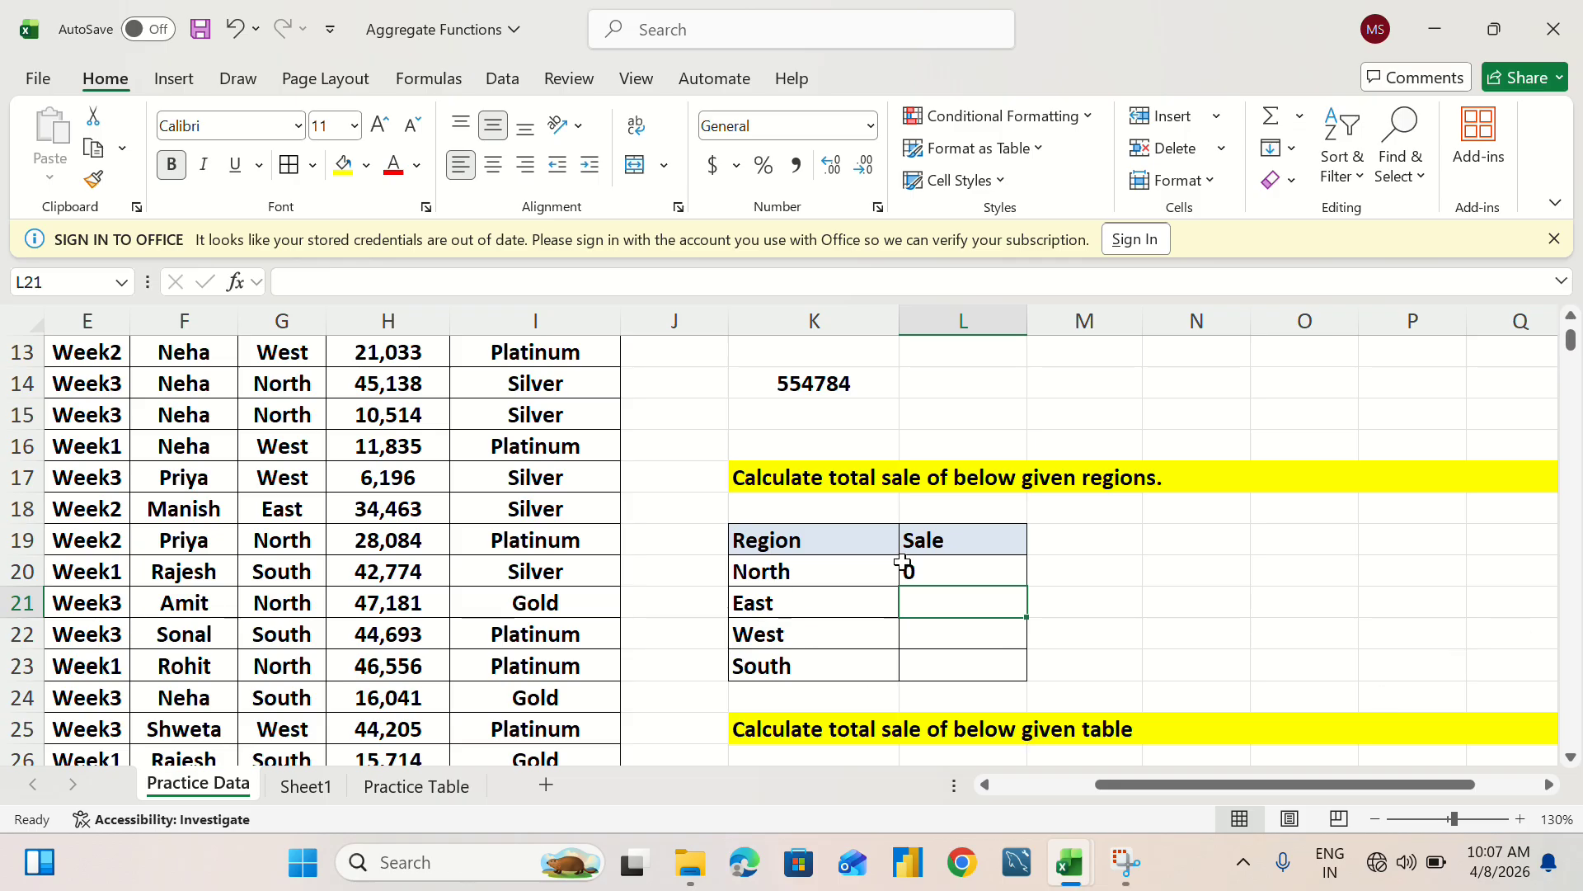
Add the Total Sales column H2:H1457 as the sum range of the SUMIF formula in L20 and enter it.
{"action": "double_click", "coordinate": [940, 570]}
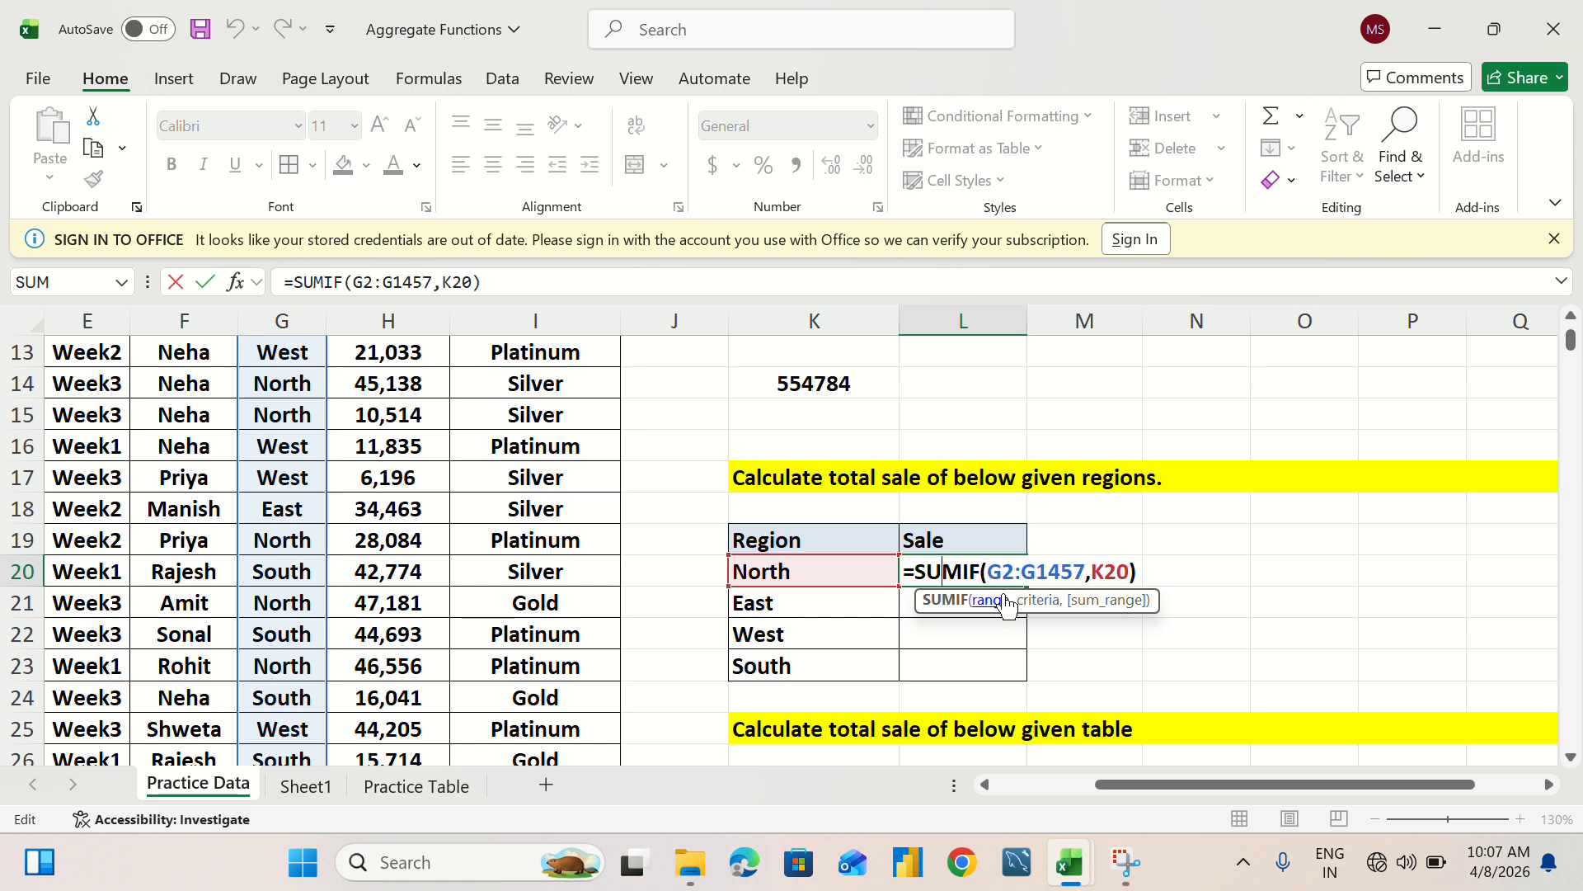
{"action": "left_click", "coordinate": [1134, 571]}
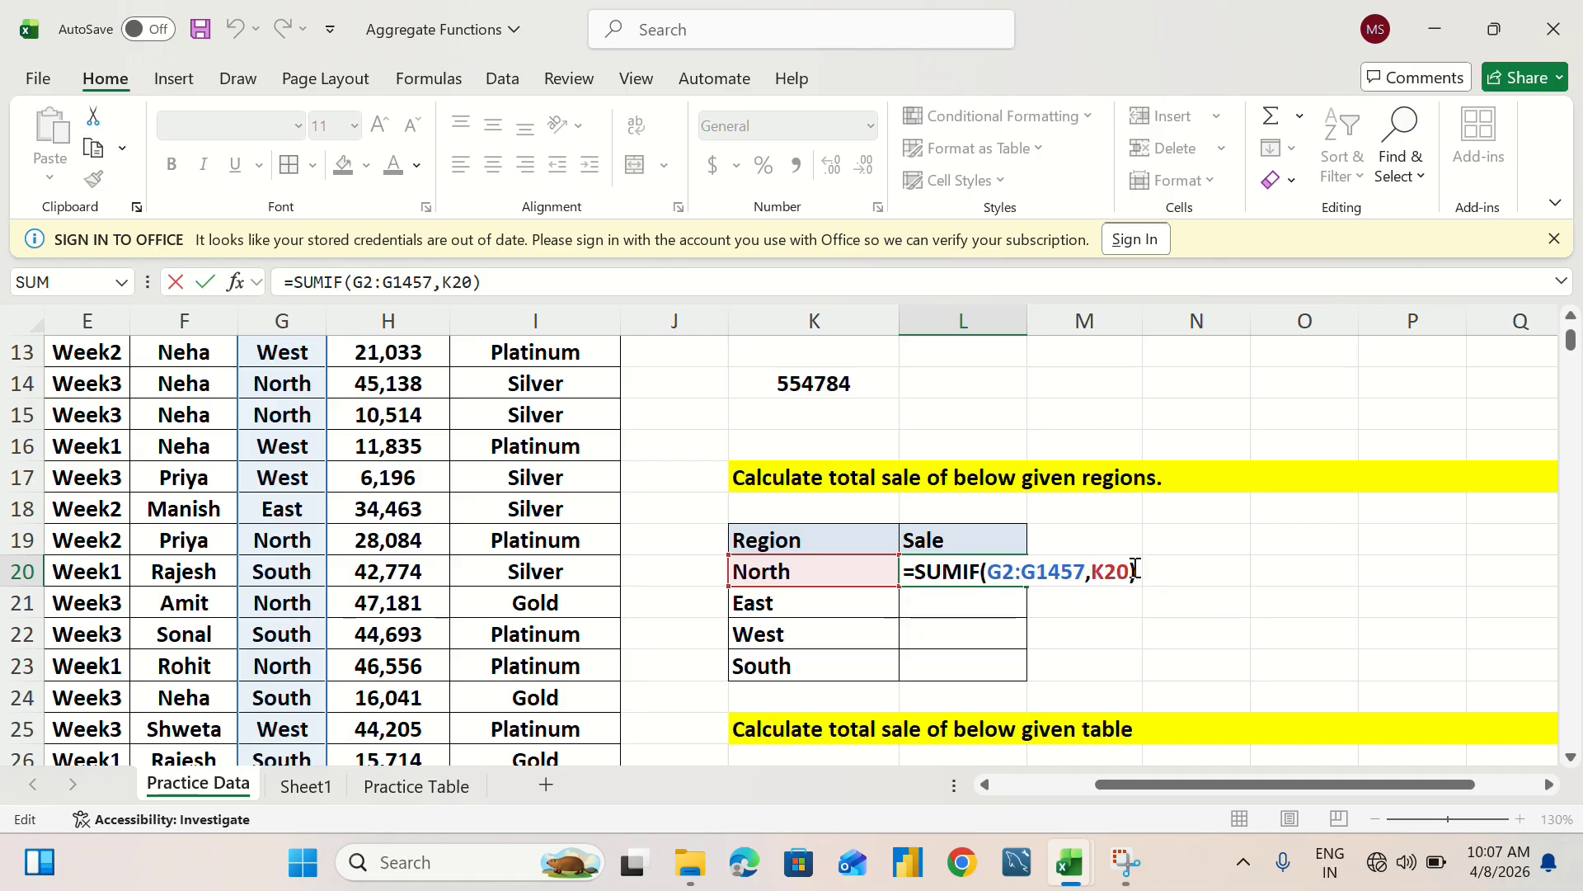
{"action": "key", "text": "Left"}
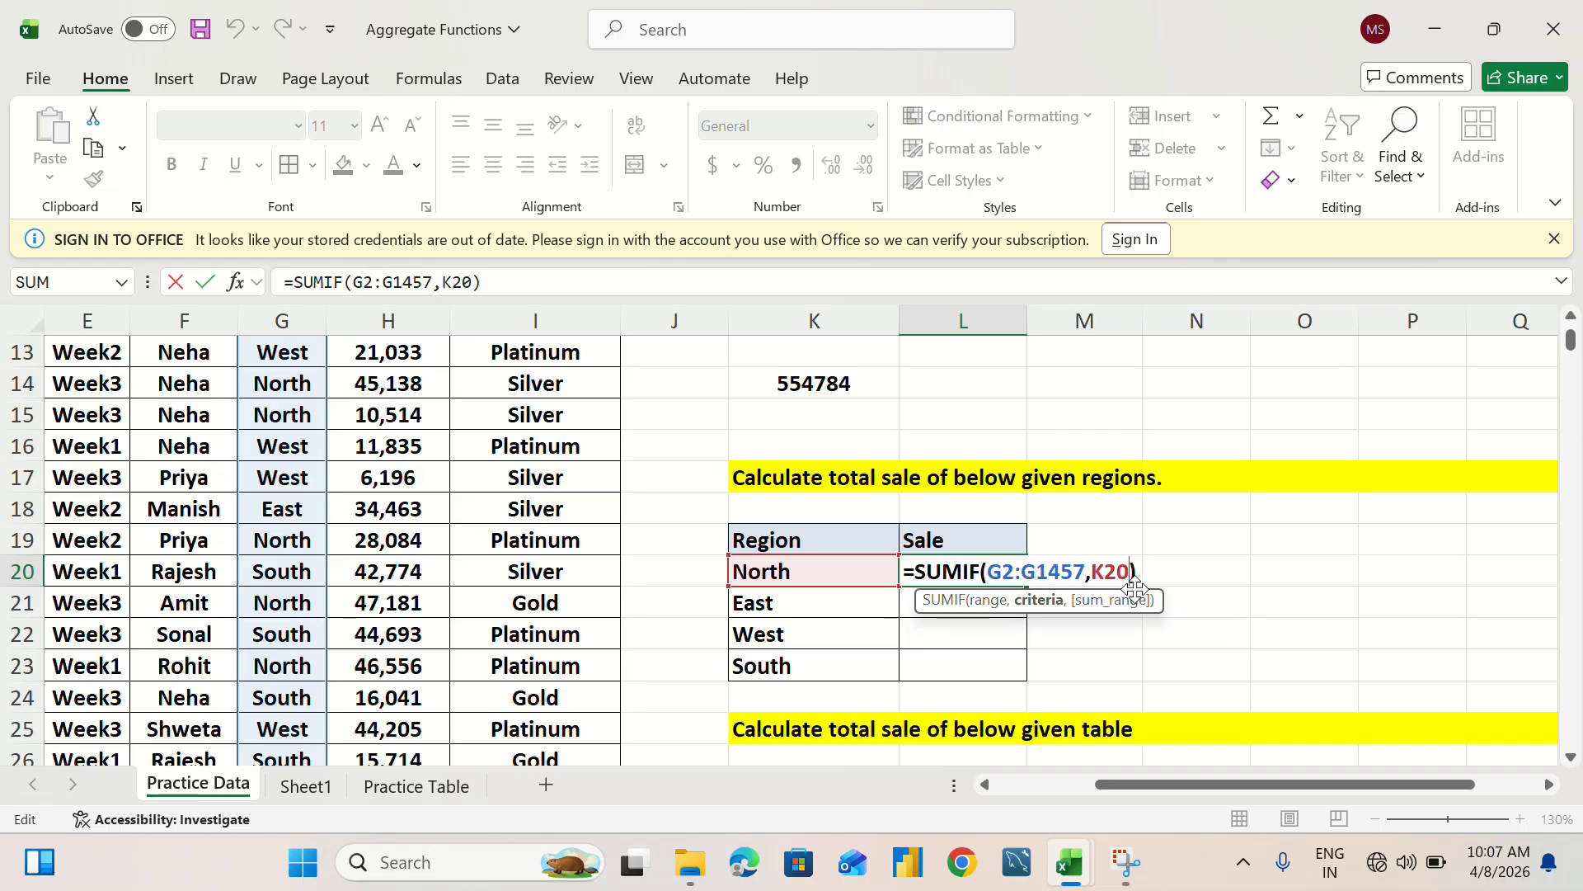
{"action": "type", "text": ","}
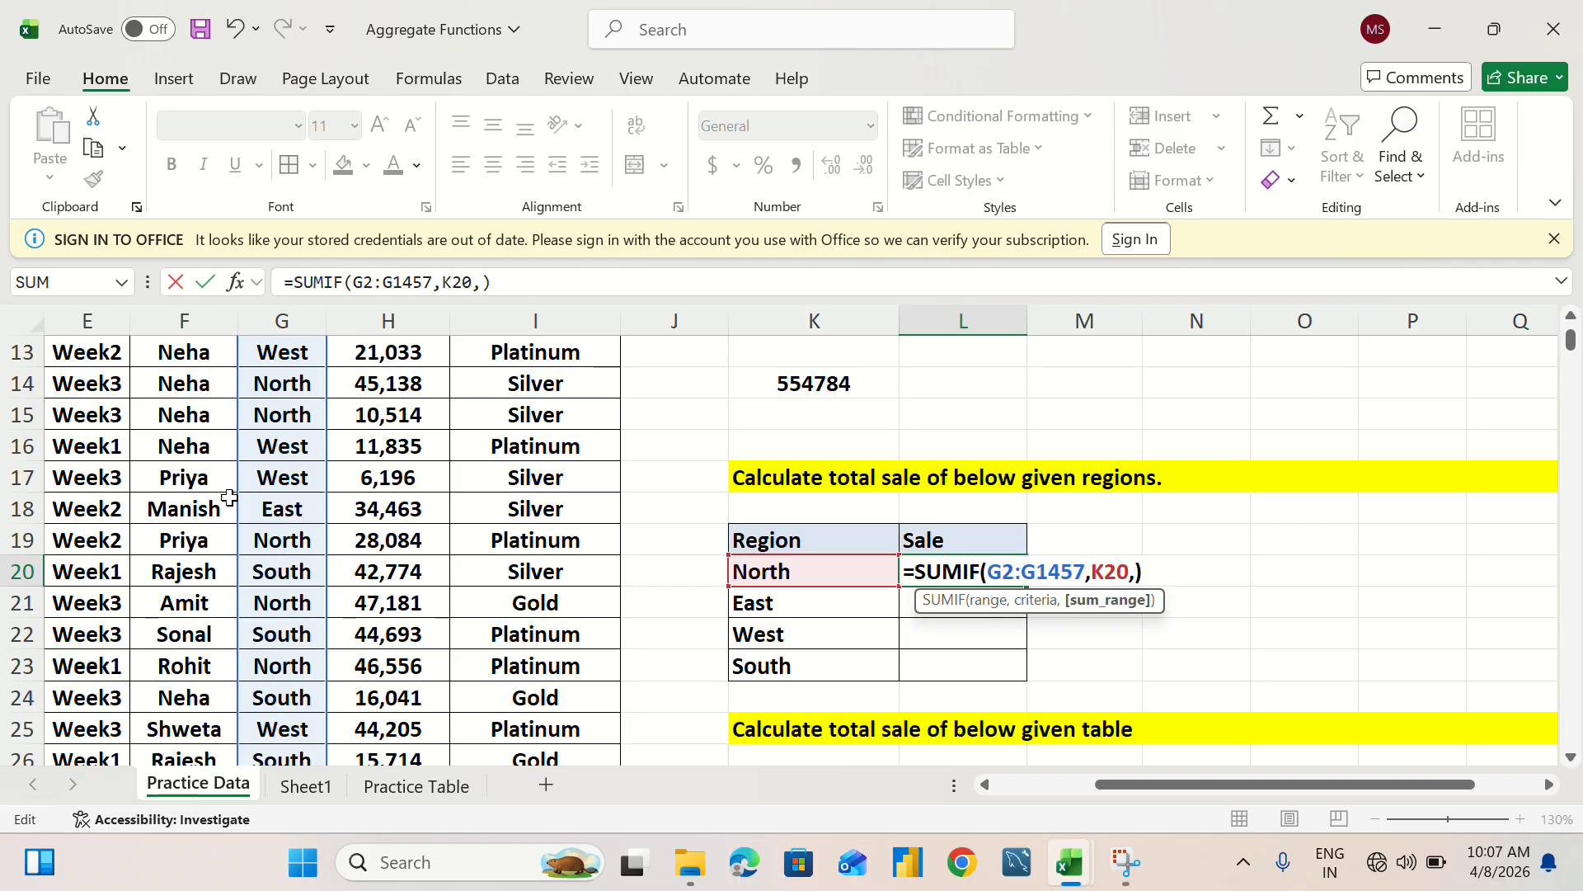
{"action": "scroll", "coordinate": [229, 496], "scroll_direction": "up", "scroll_amount": 4}
{"action": "left_click", "coordinate": [408, 377]}
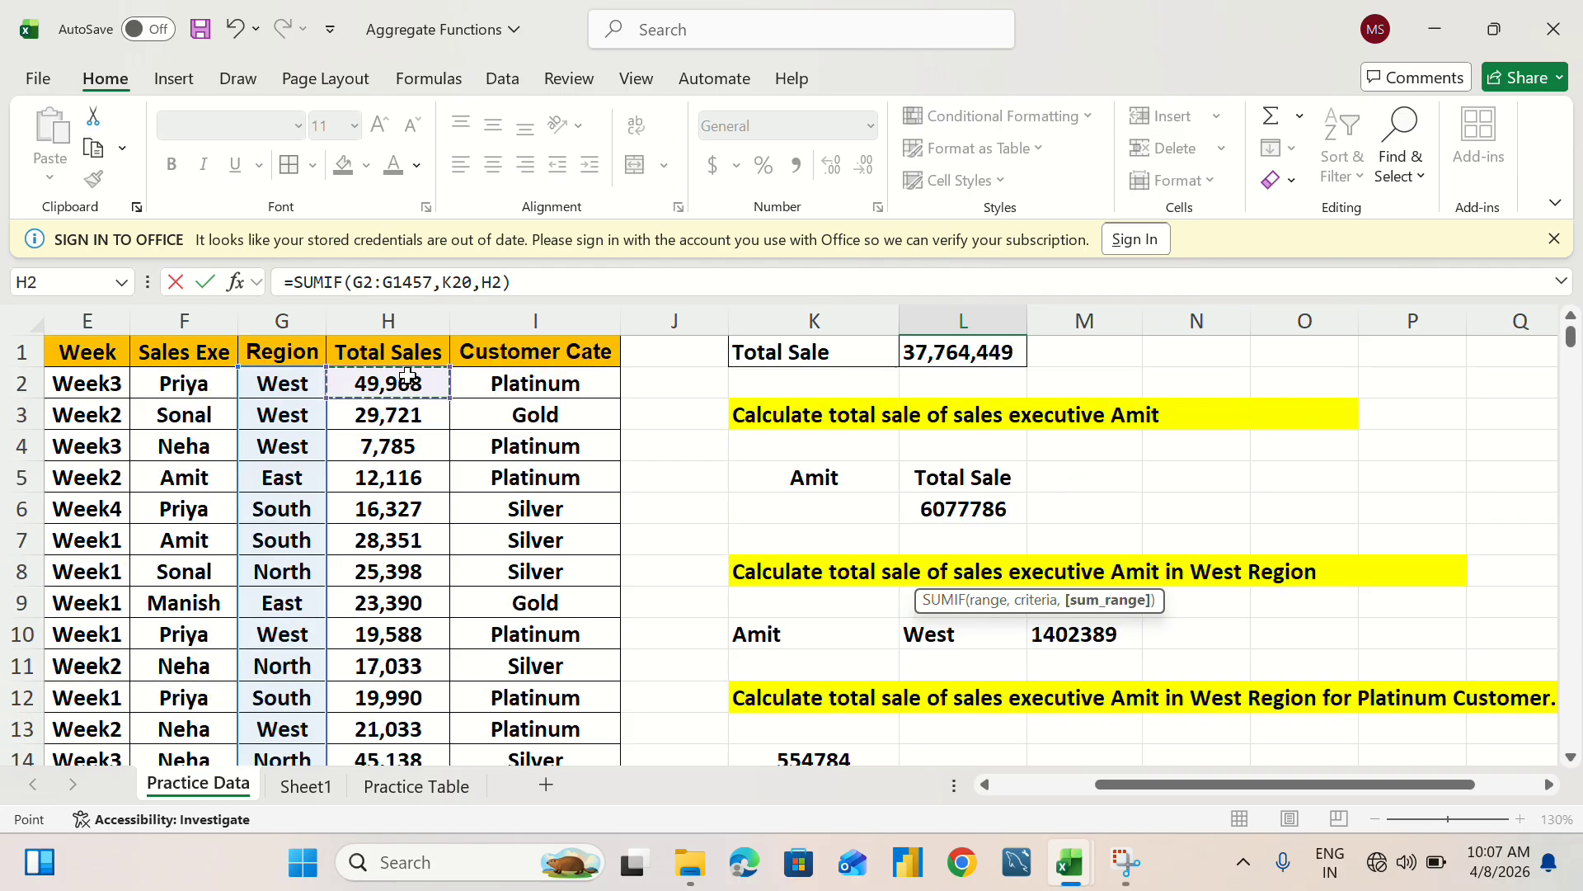
{"action": "key", "text": "ctrl+shift+Down"}
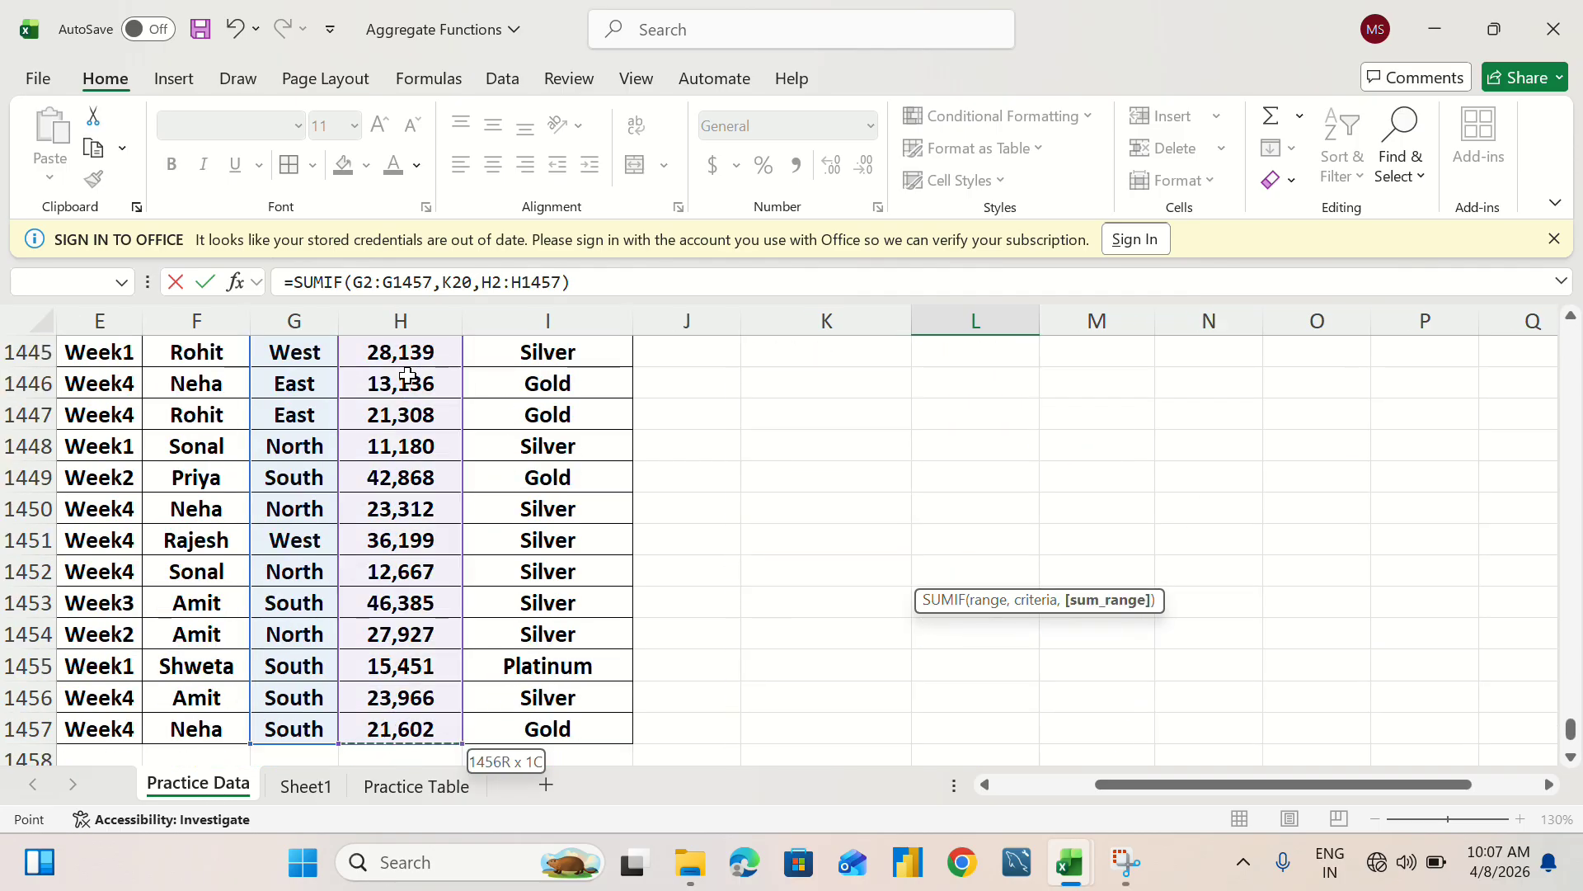
{"action": "key", "text": "Return"}
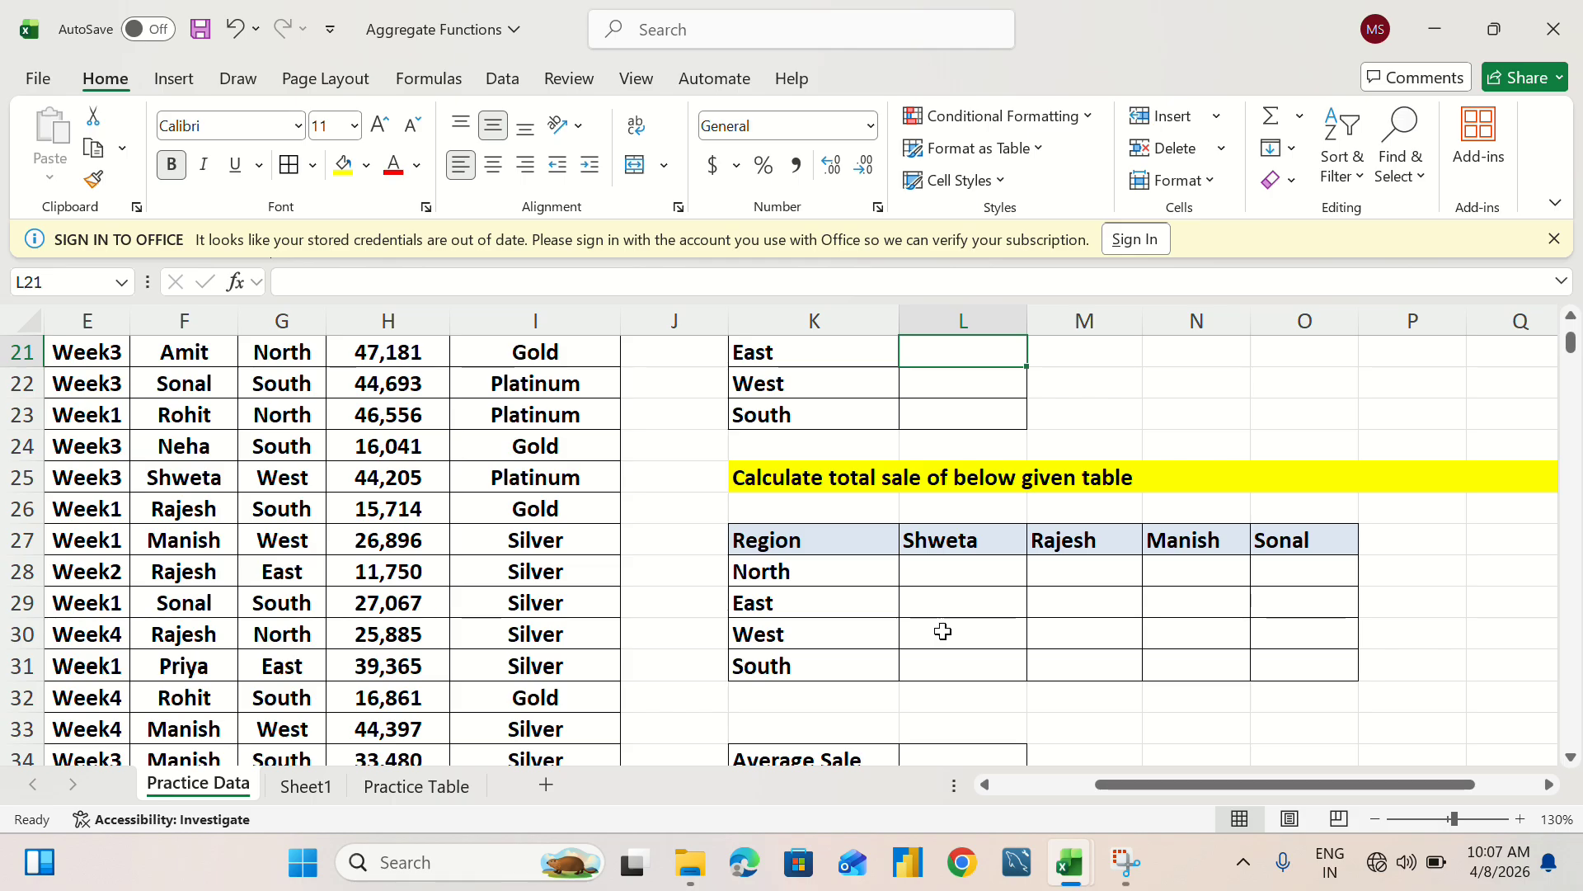
Fill the SUMIF formula from L20 down through L23 for the East, West and South regions.
{"action": "scroll", "coordinate": [943, 631], "scroll_direction": "up", "scroll_amount": 2}
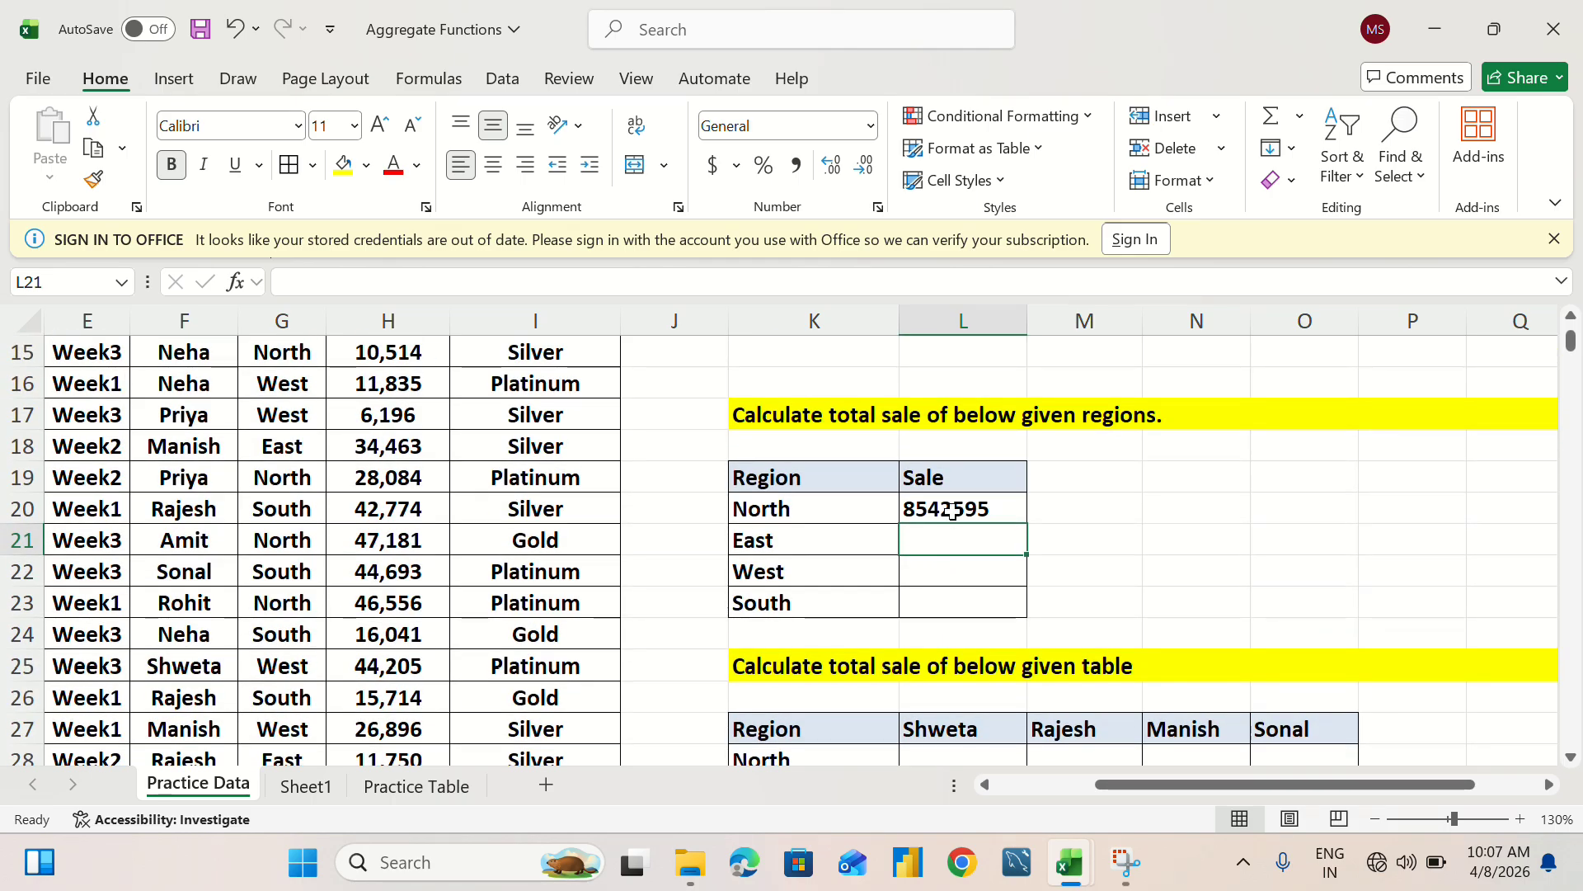
{"action": "left_click", "coordinate": [952, 511]}
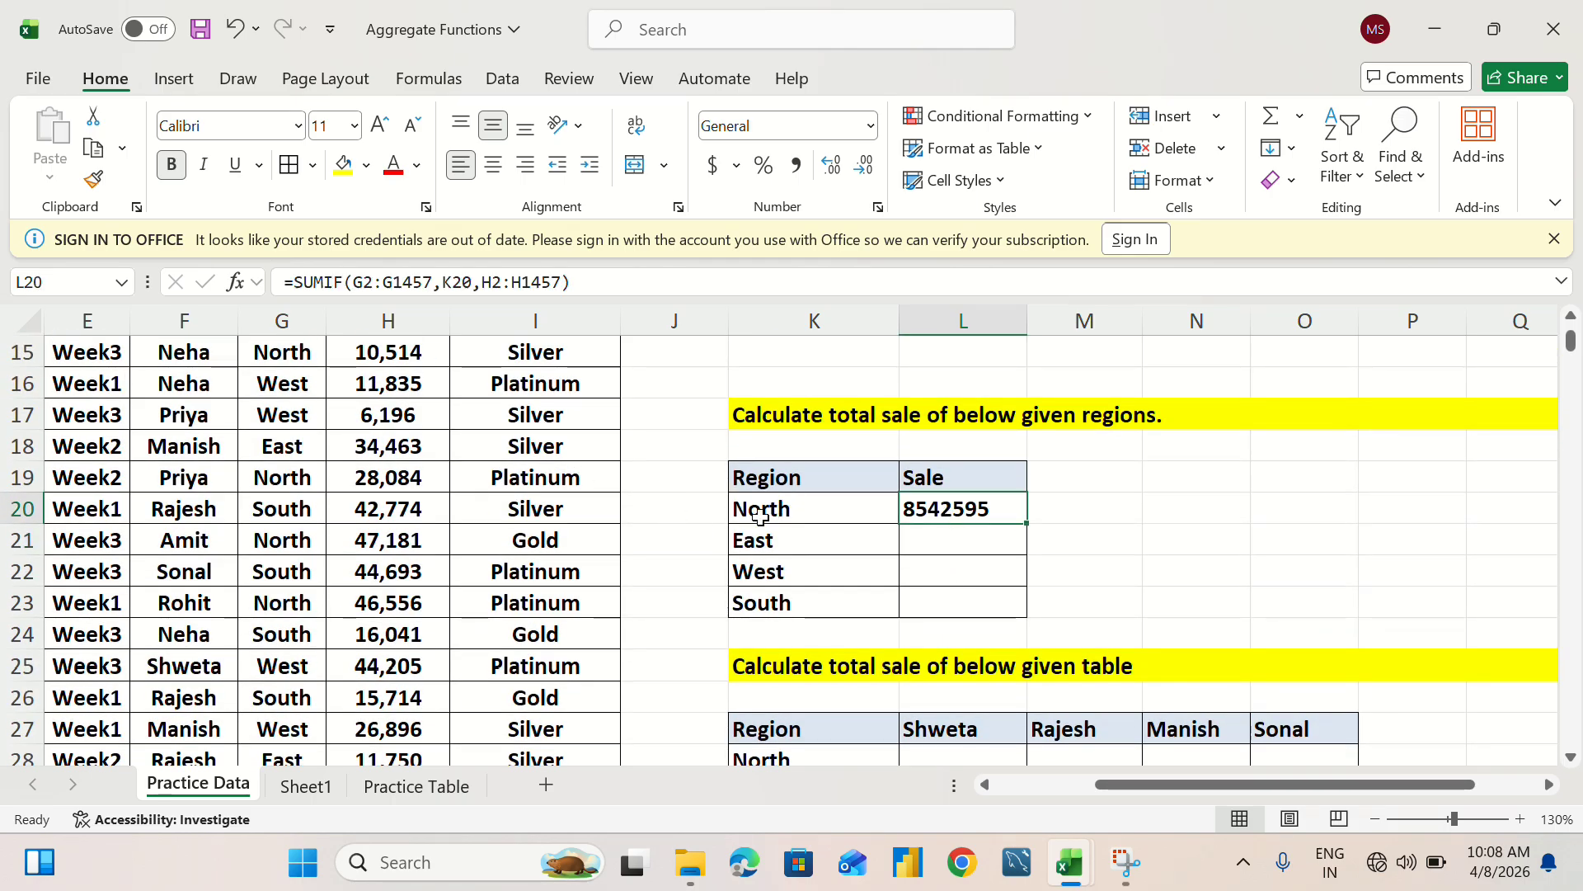
{"action": "left_click_drag", "start_coordinate": [961, 506], "coordinate": [964, 592]}
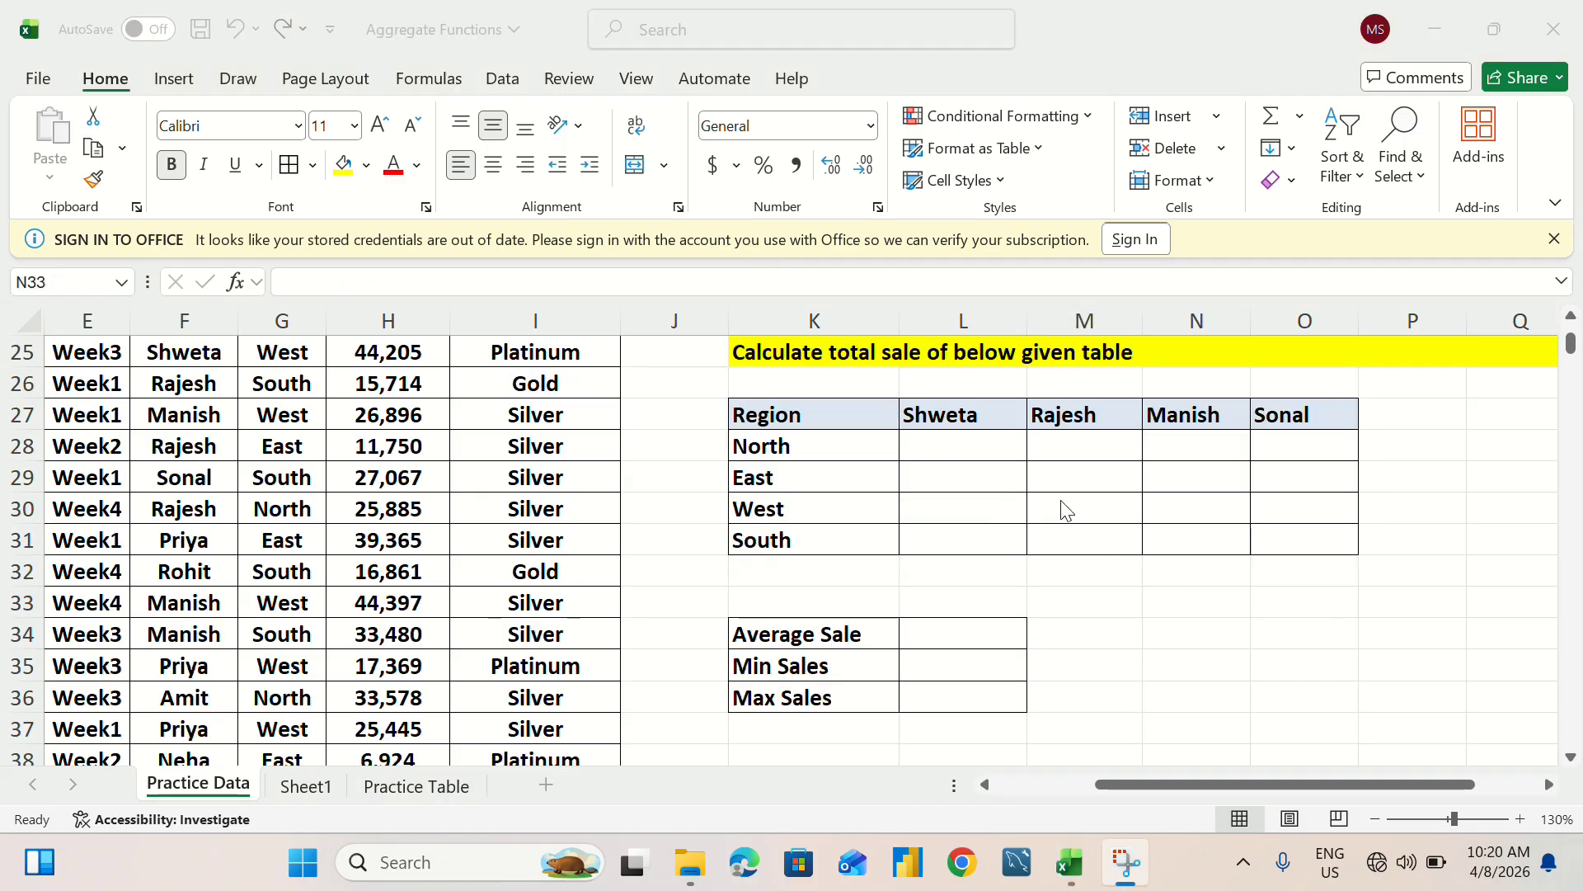
Begin a SUMIFS formula in L28, the North cell under the first executive in the region-by-executive table.
{"action": "scroll", "coordinate": [904, 506], "scroll_direction": "up", "scroll_amount": 1}
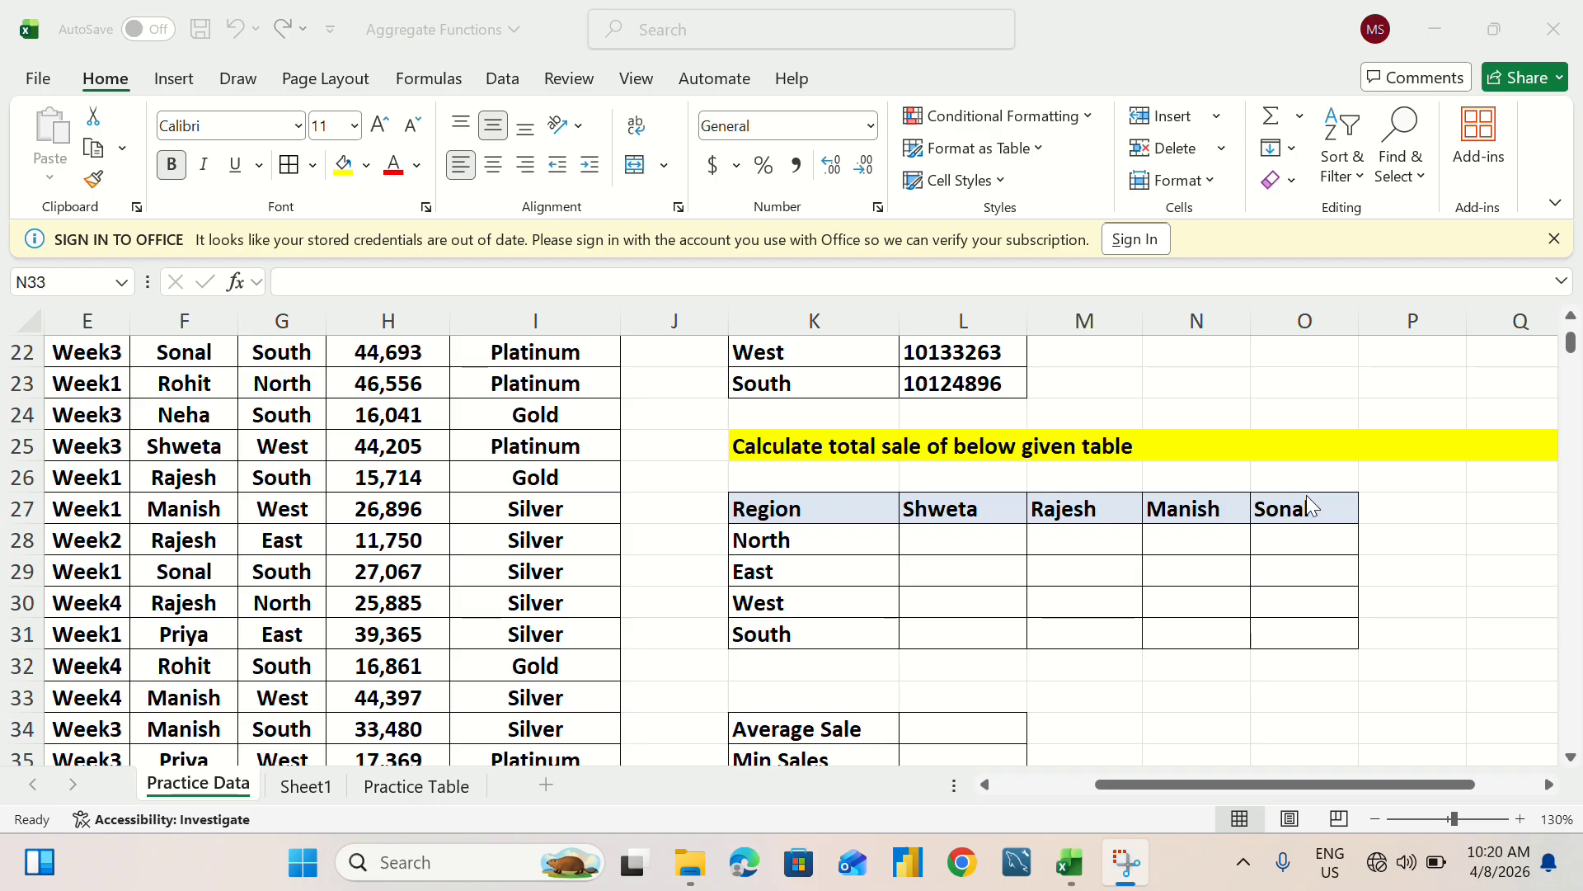
{"action": "left_click", "coordinate": [925, 540]}
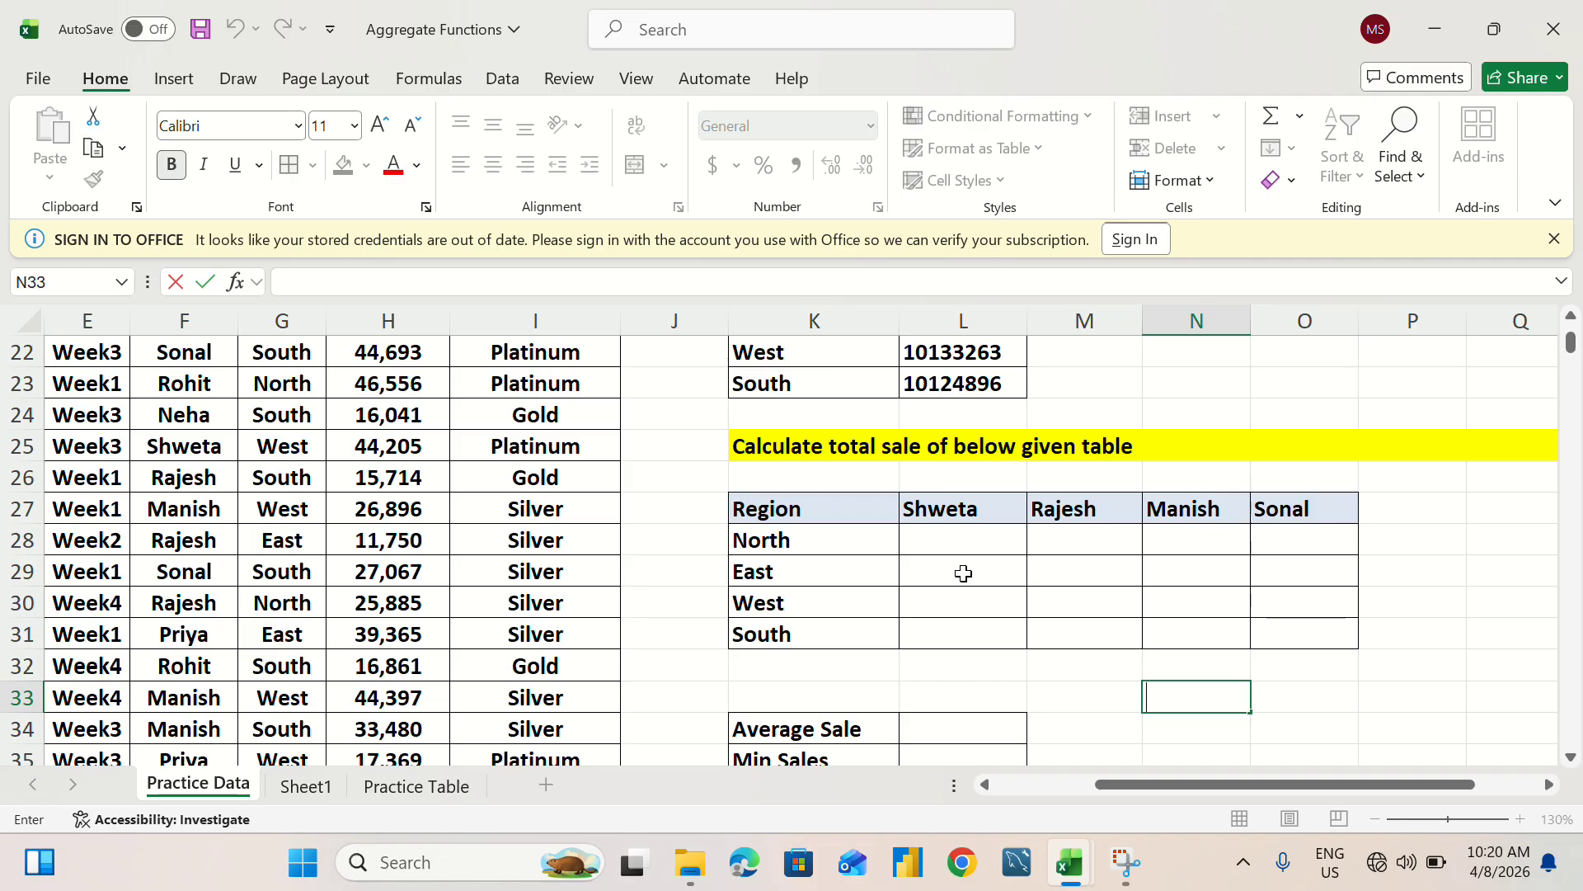
{"action": "left_click", "coordinate": [938, 546]}
{"action": "type", "text": "=su"}
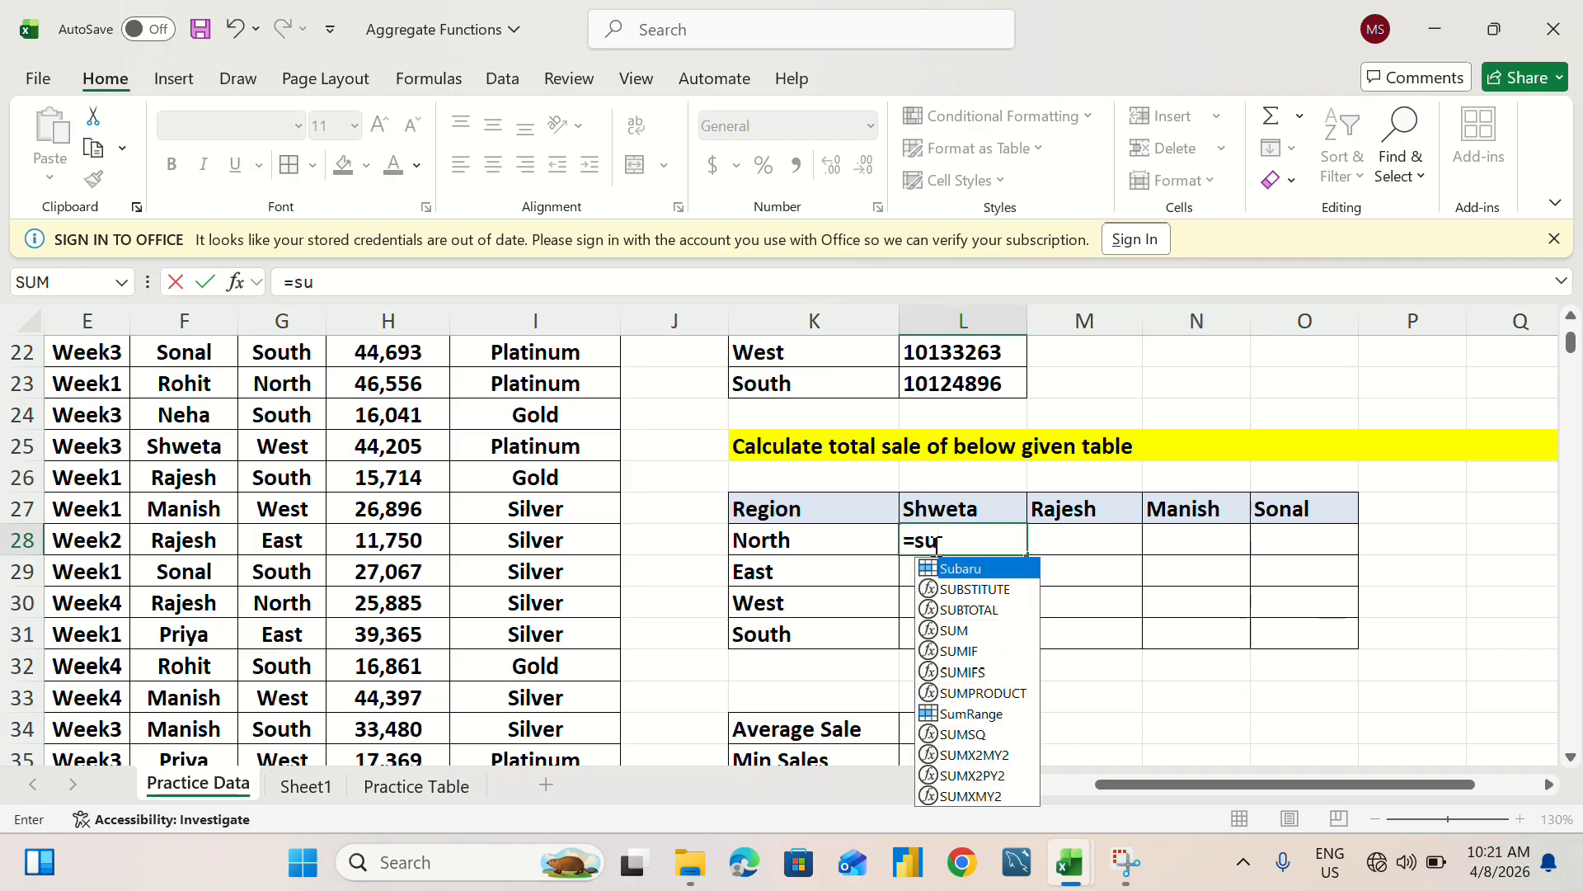
{"action": "type", "text": "mifd"}
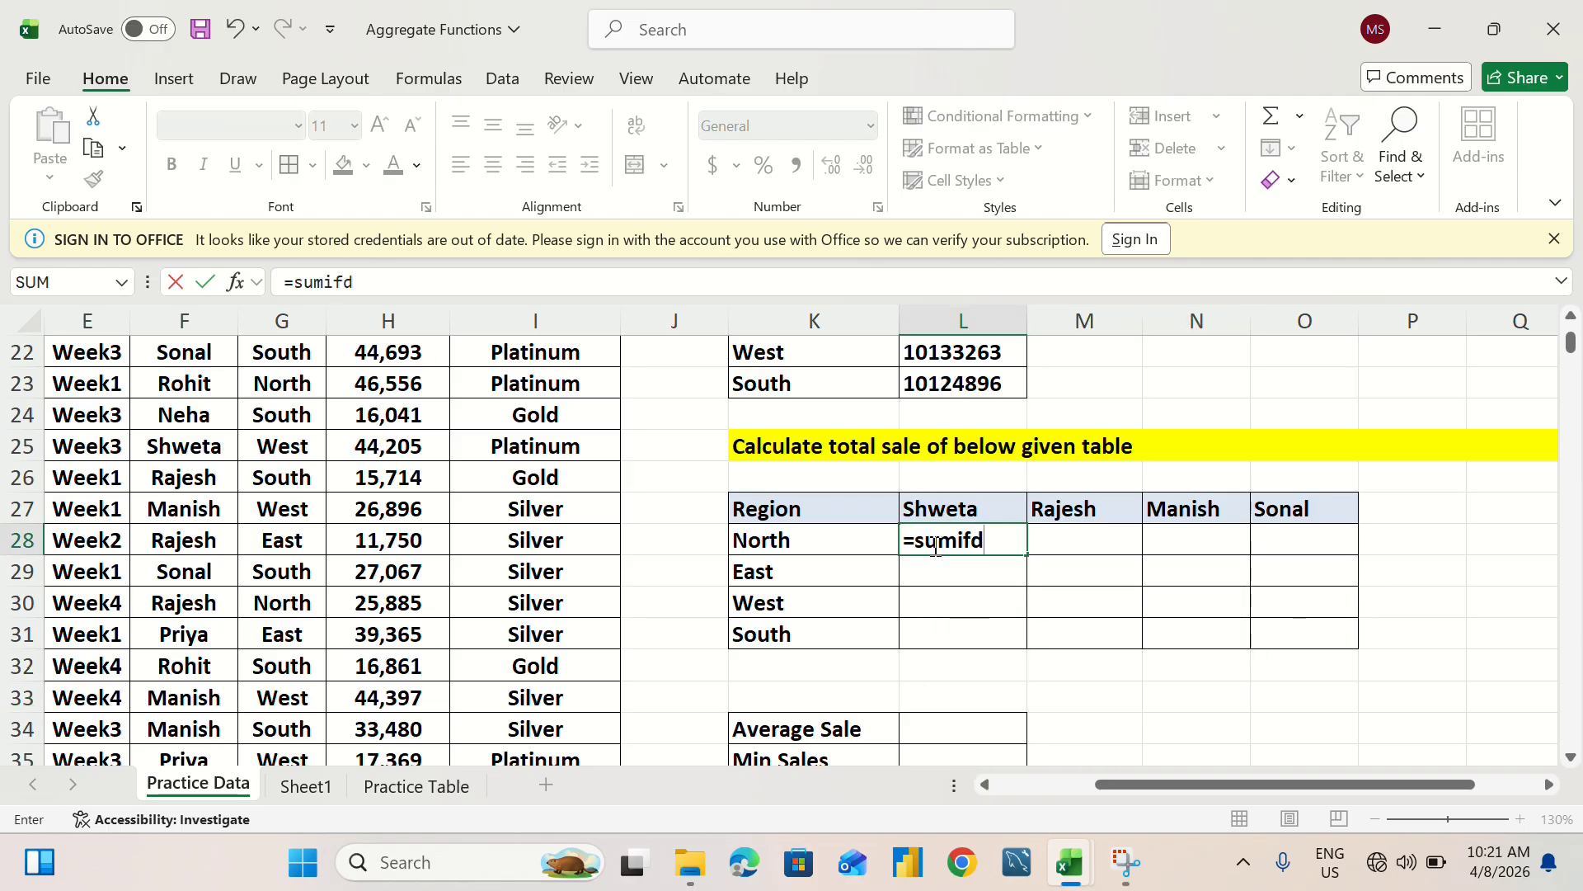
{"action": "key", "text": "BackSpace"}
{"action": "key", "text": "Down"}
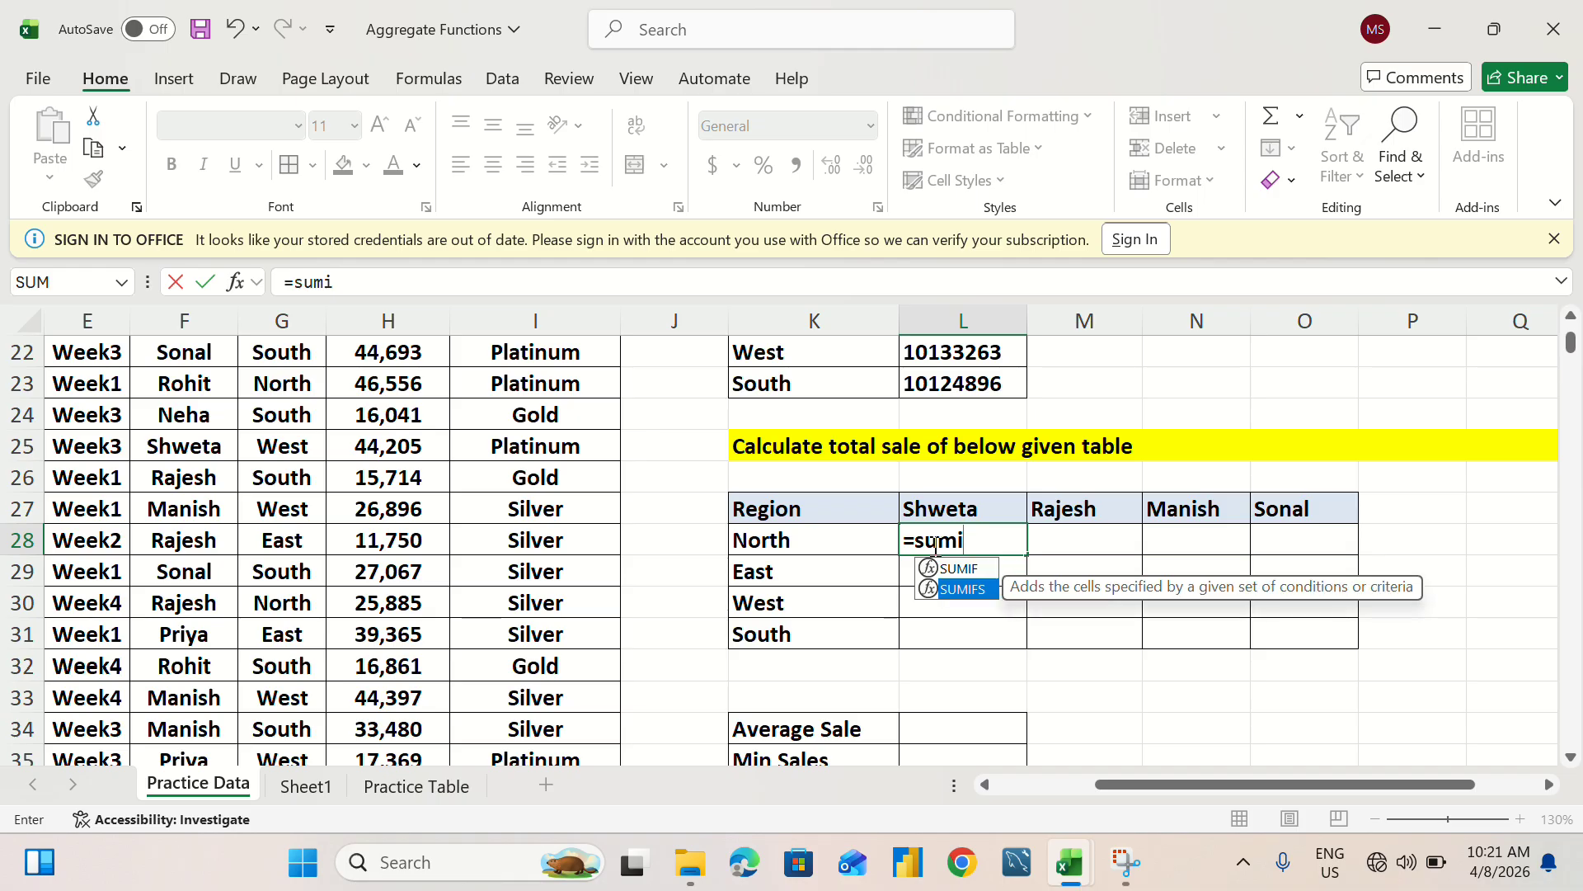
{"action": "key", "text": "Tab"}
Add the Total Sales column as the absolute sum range $H$2:$H$1457 of the SUMIFS formula.
{"action": "scroll", "coordinate": [388, 412], "scroll_direction": "up", "scroll_amount": 7}
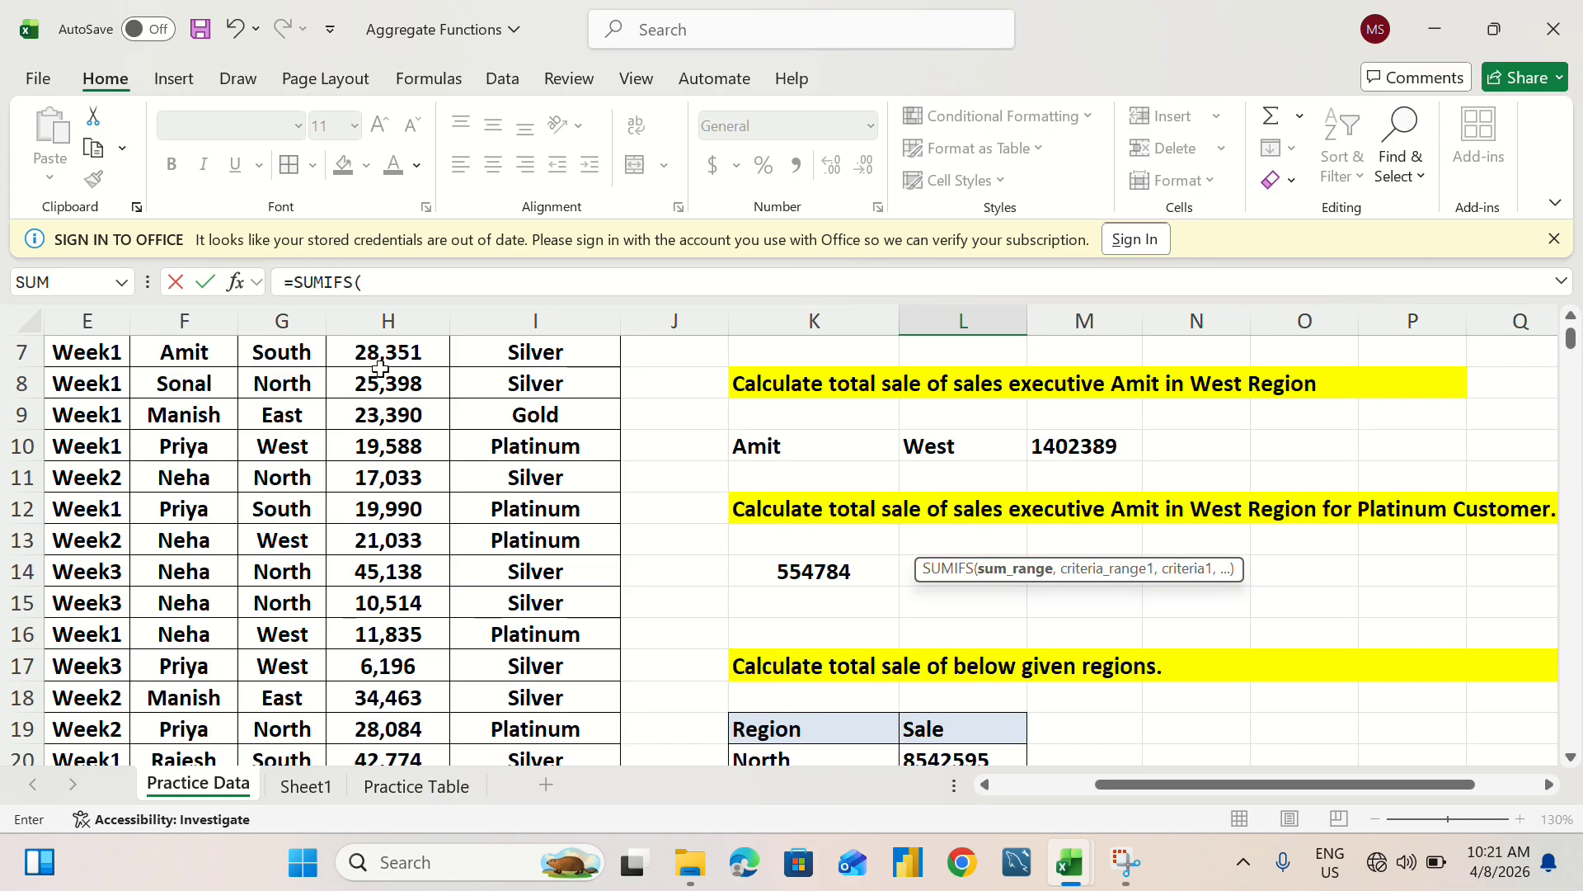
{"action": "left_click", "coordinate": [397, 385]}
{"action": "key", "text": "ctrl+shift+Down"}
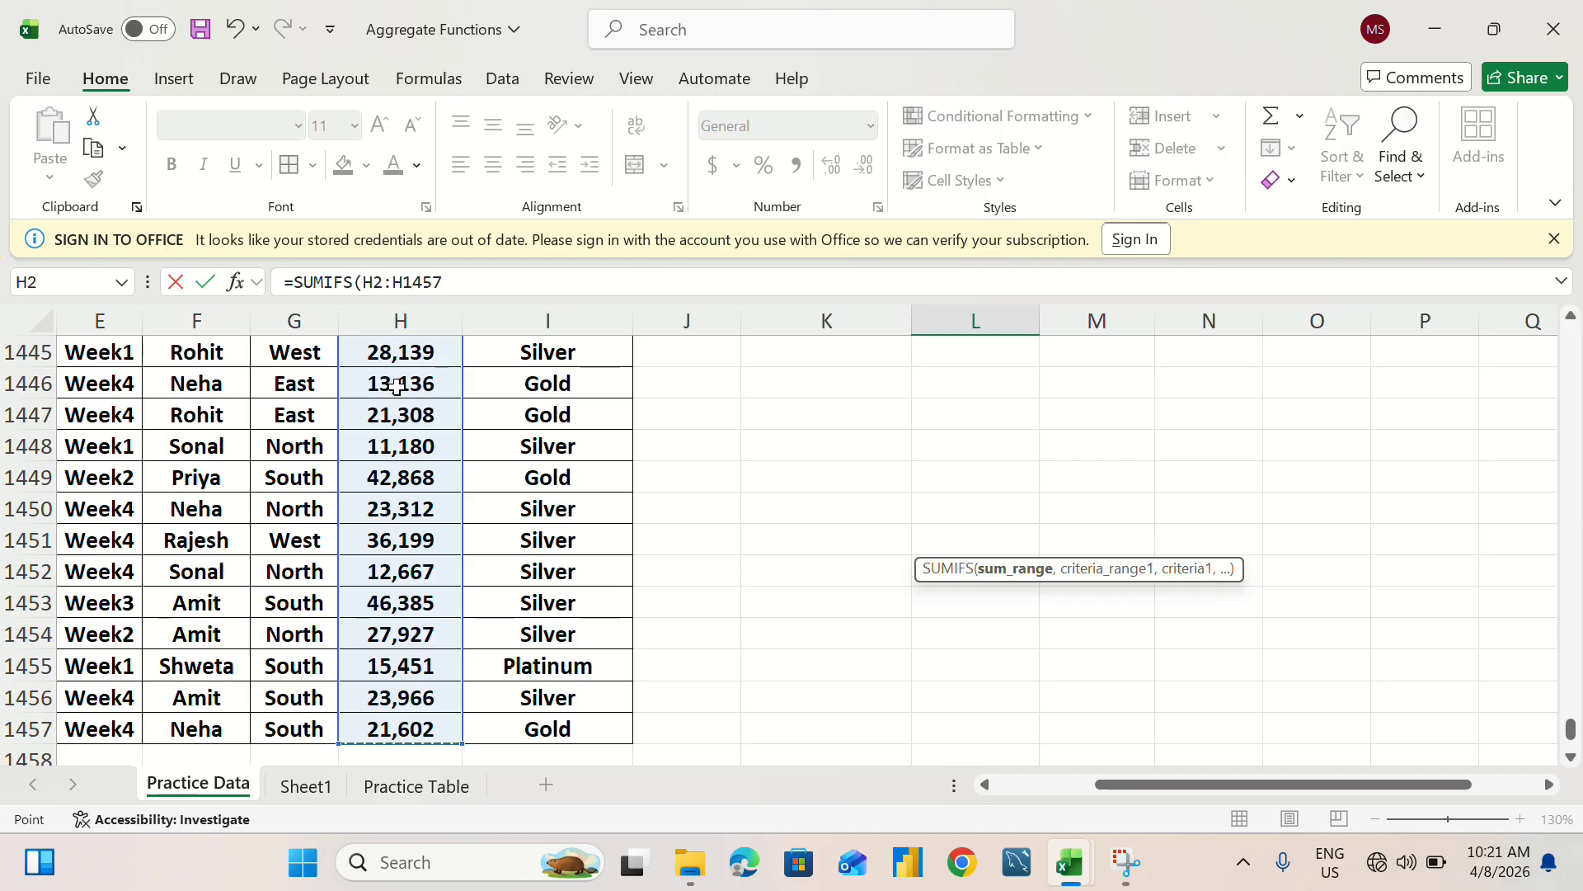
{"action": "key", "text": "F4"}
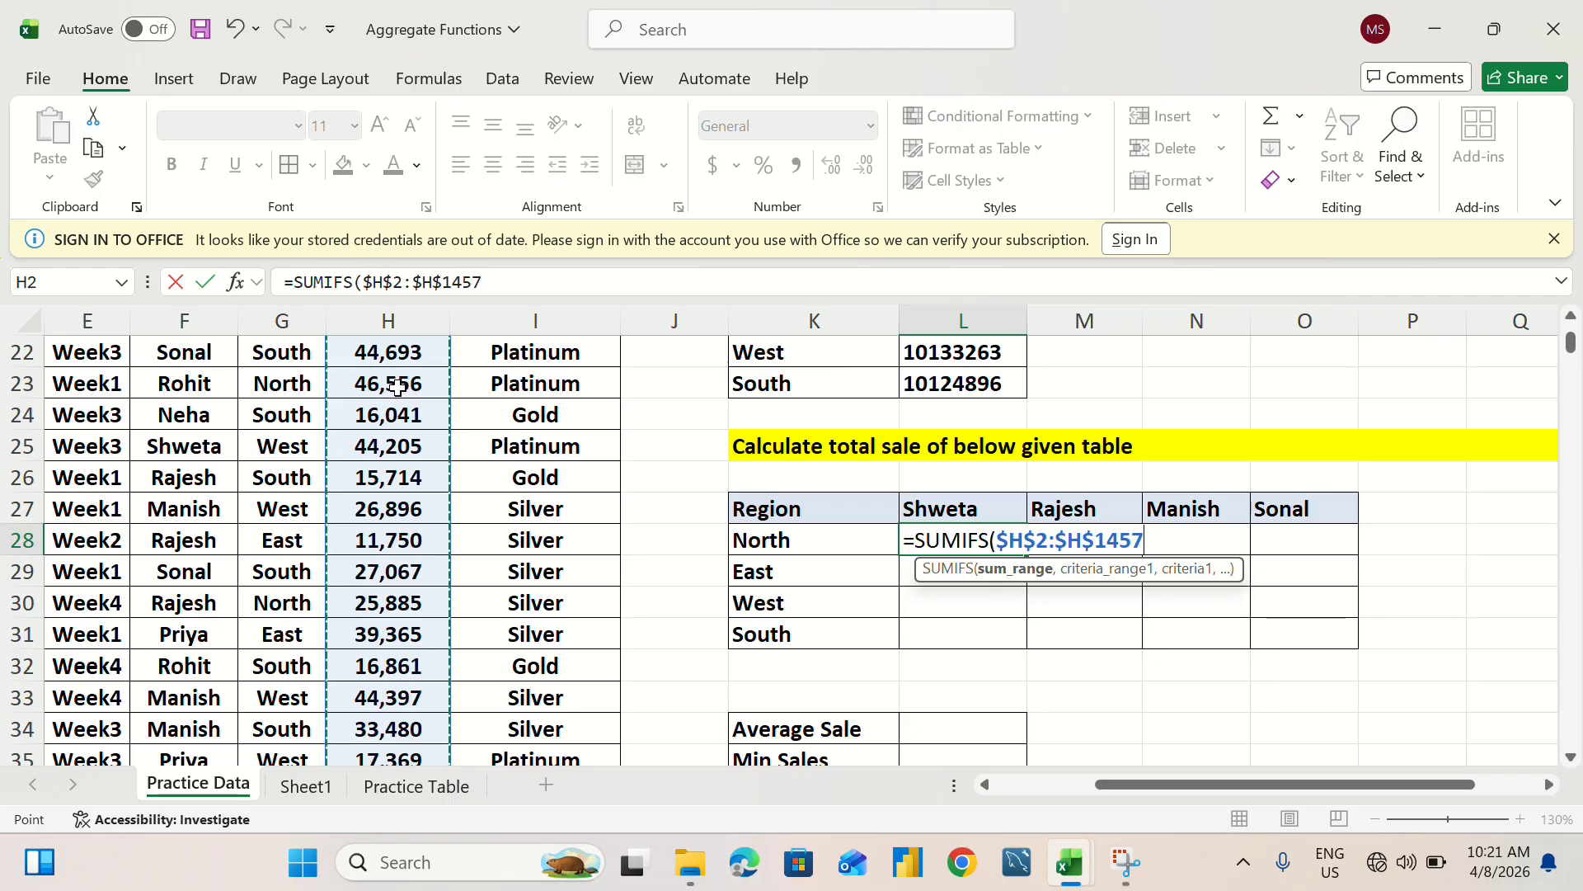
{"action": "type", "text": ","}
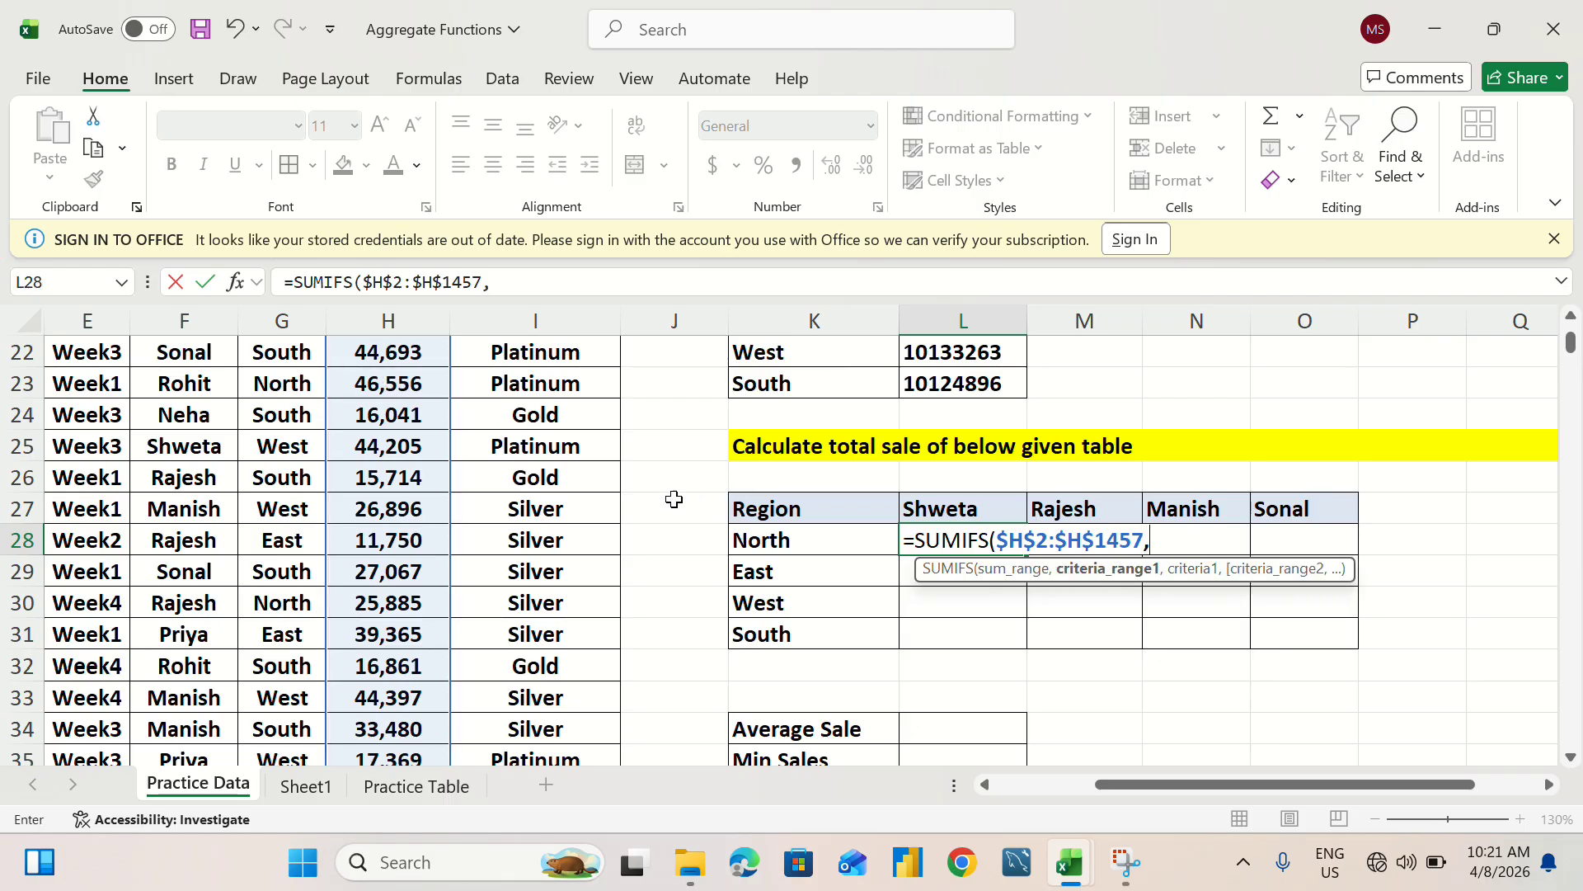
Add the sales executive column as the absolute first criteria range $F$2:$F$1457 of the SUMIFS formula.
{"action": "scroll", "coordinate": [152, 413], "scroll_direction": "up", "scroll_amount": 7}
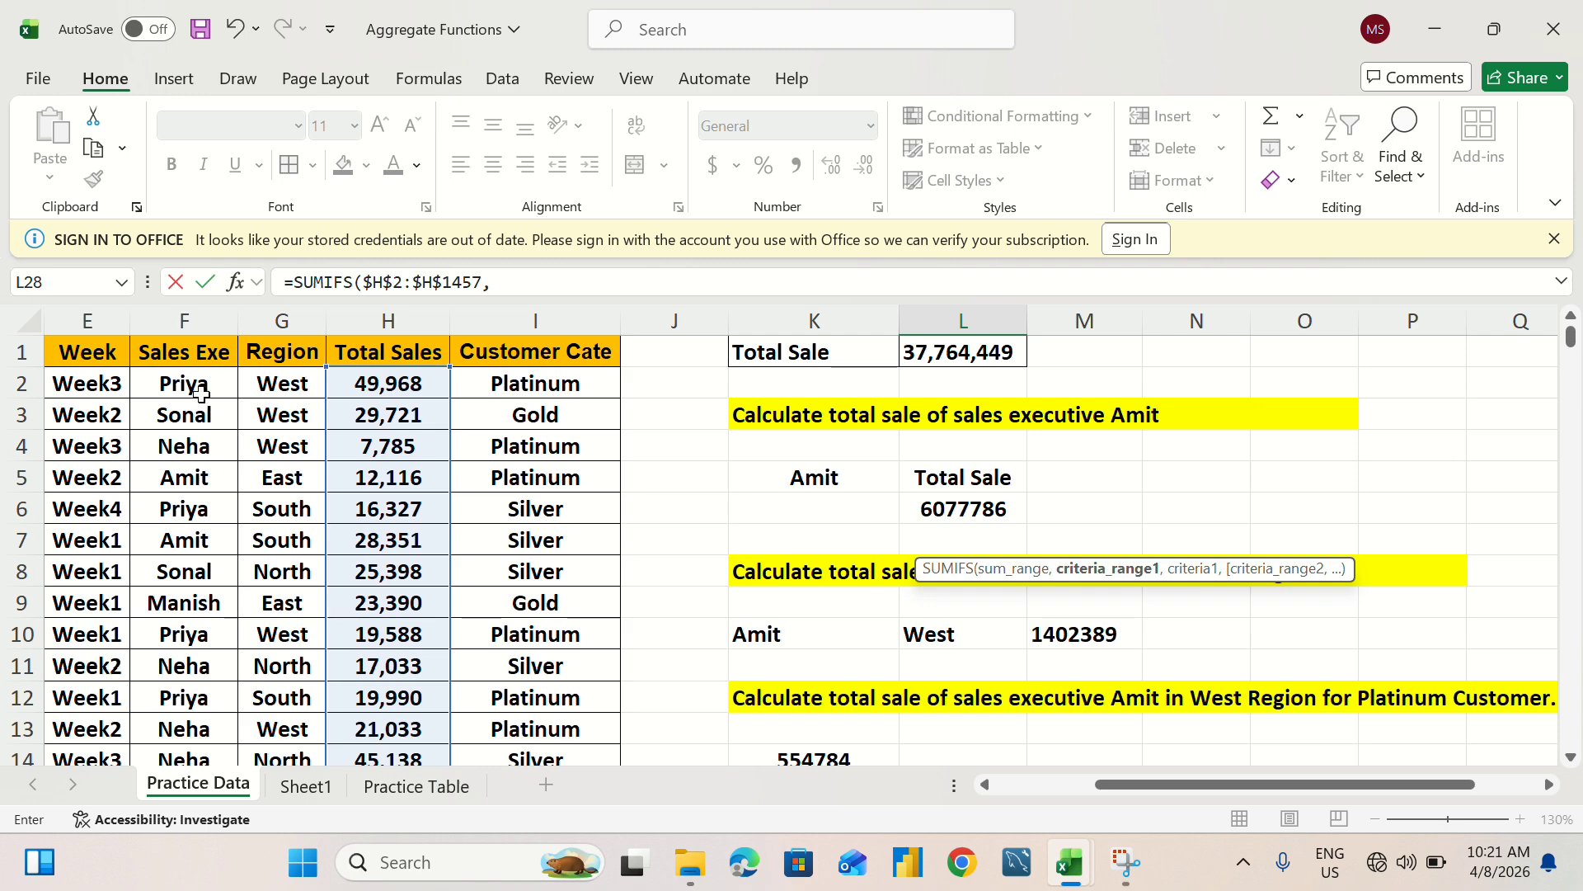
{"action": "left_click", "coordinate": [197, 386]}
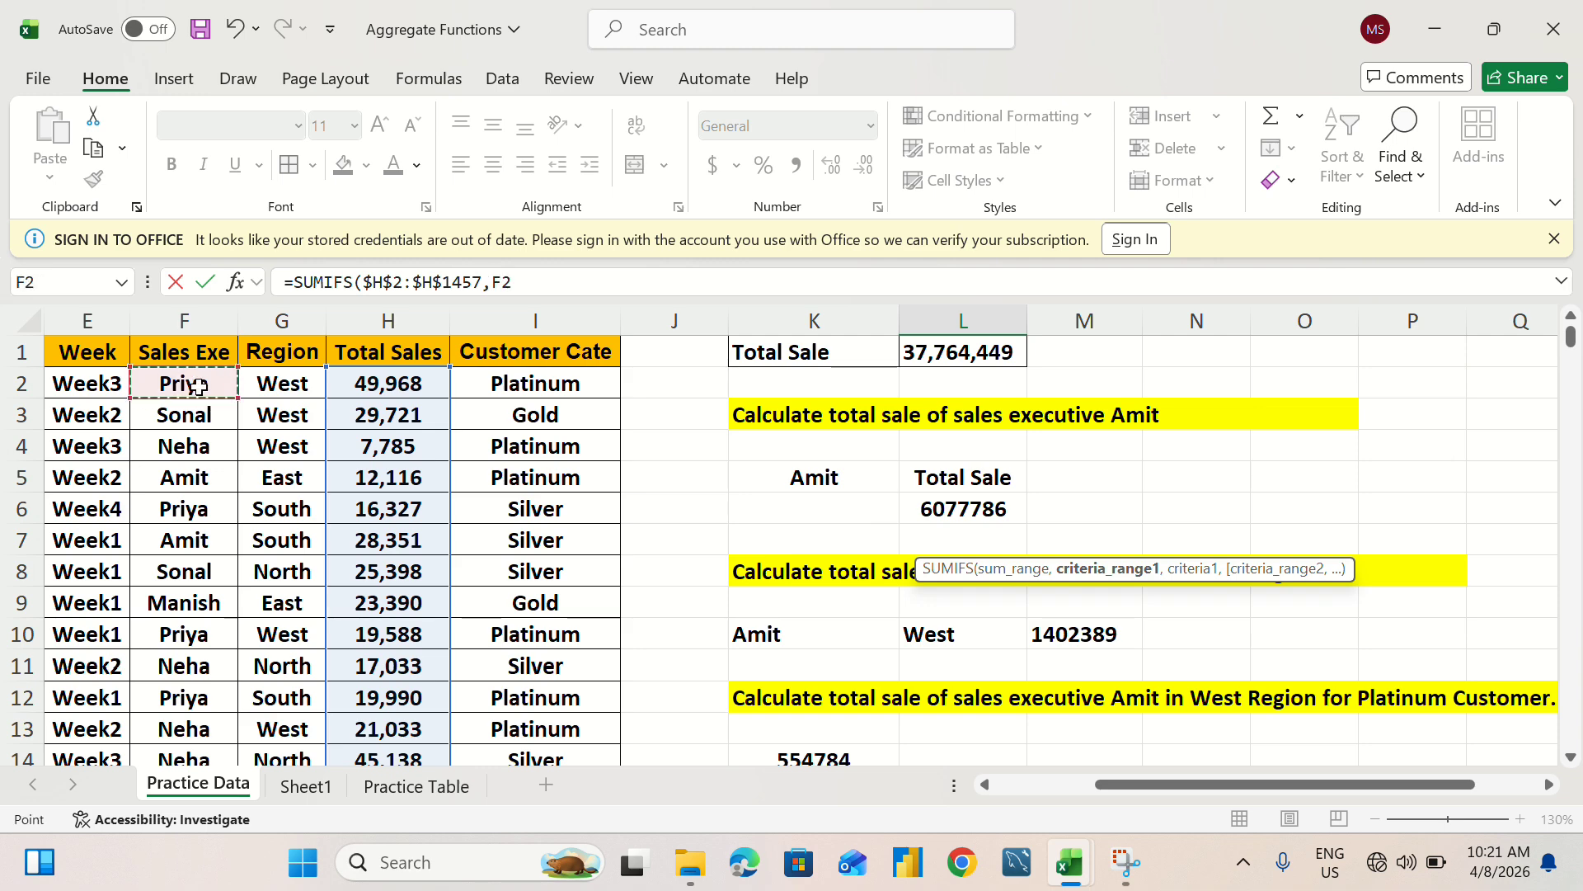
{"action": "key", "text": "ctrl+shift+Down"}
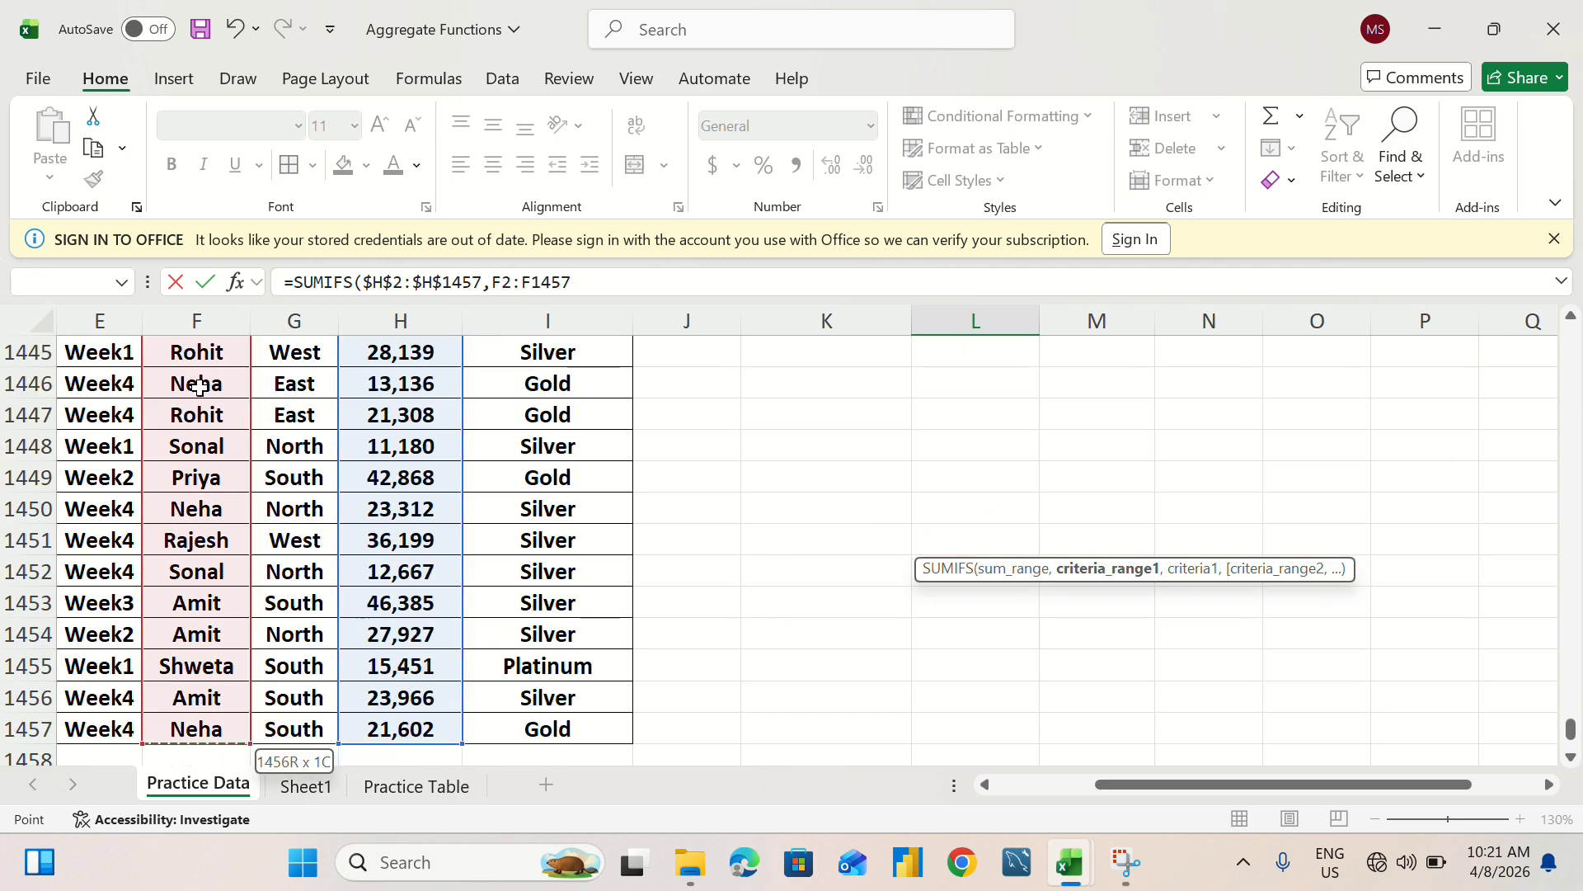
{"action": "key", "text": "F4"}
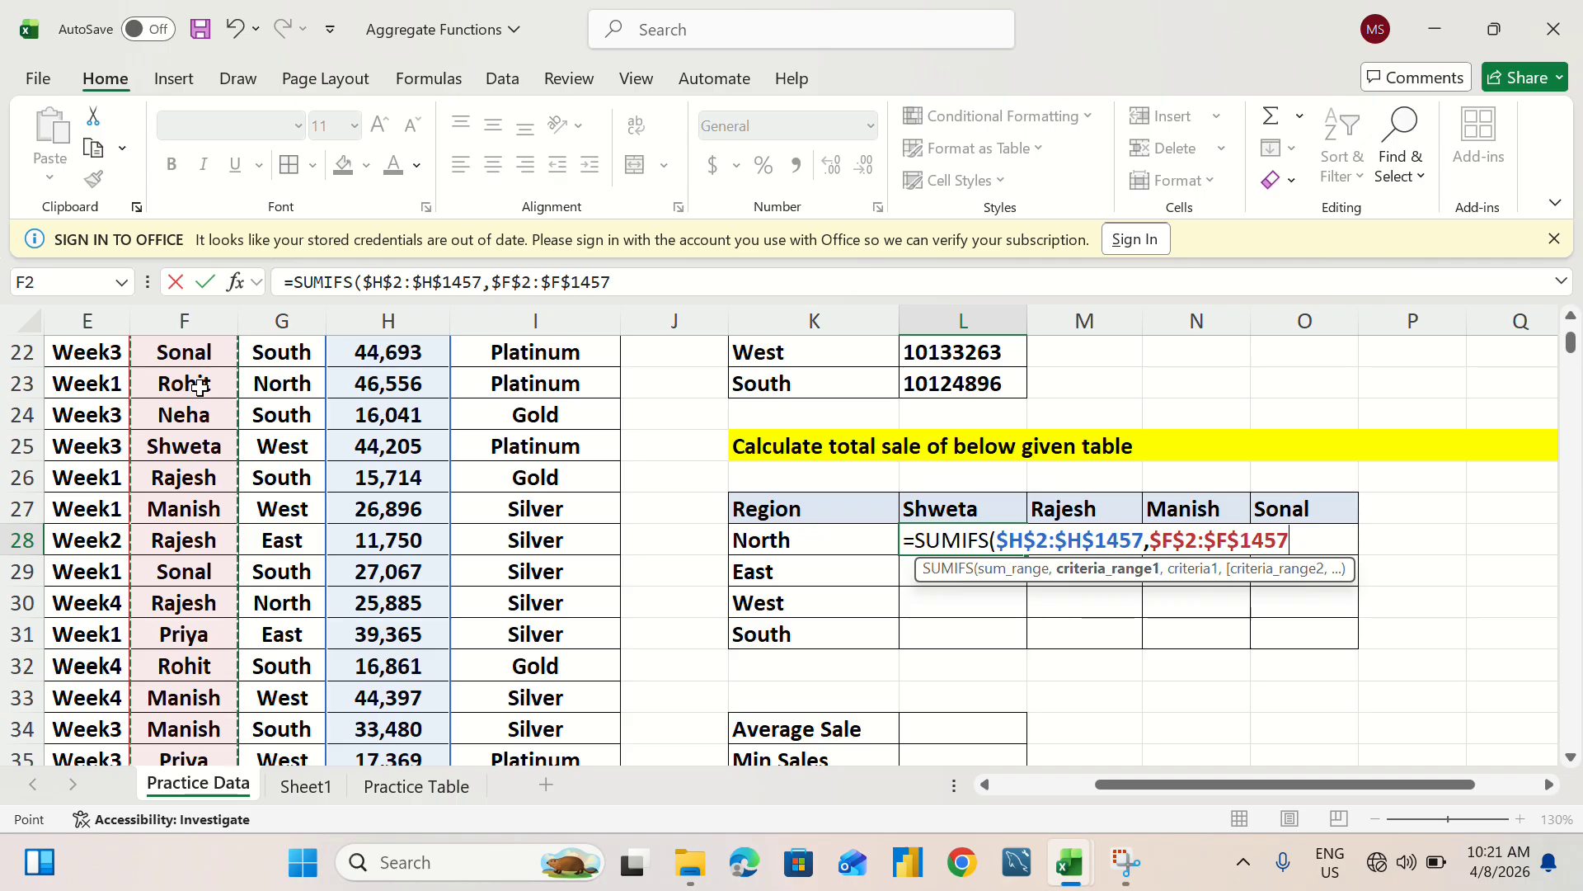
{"action": "type", "text": ","}
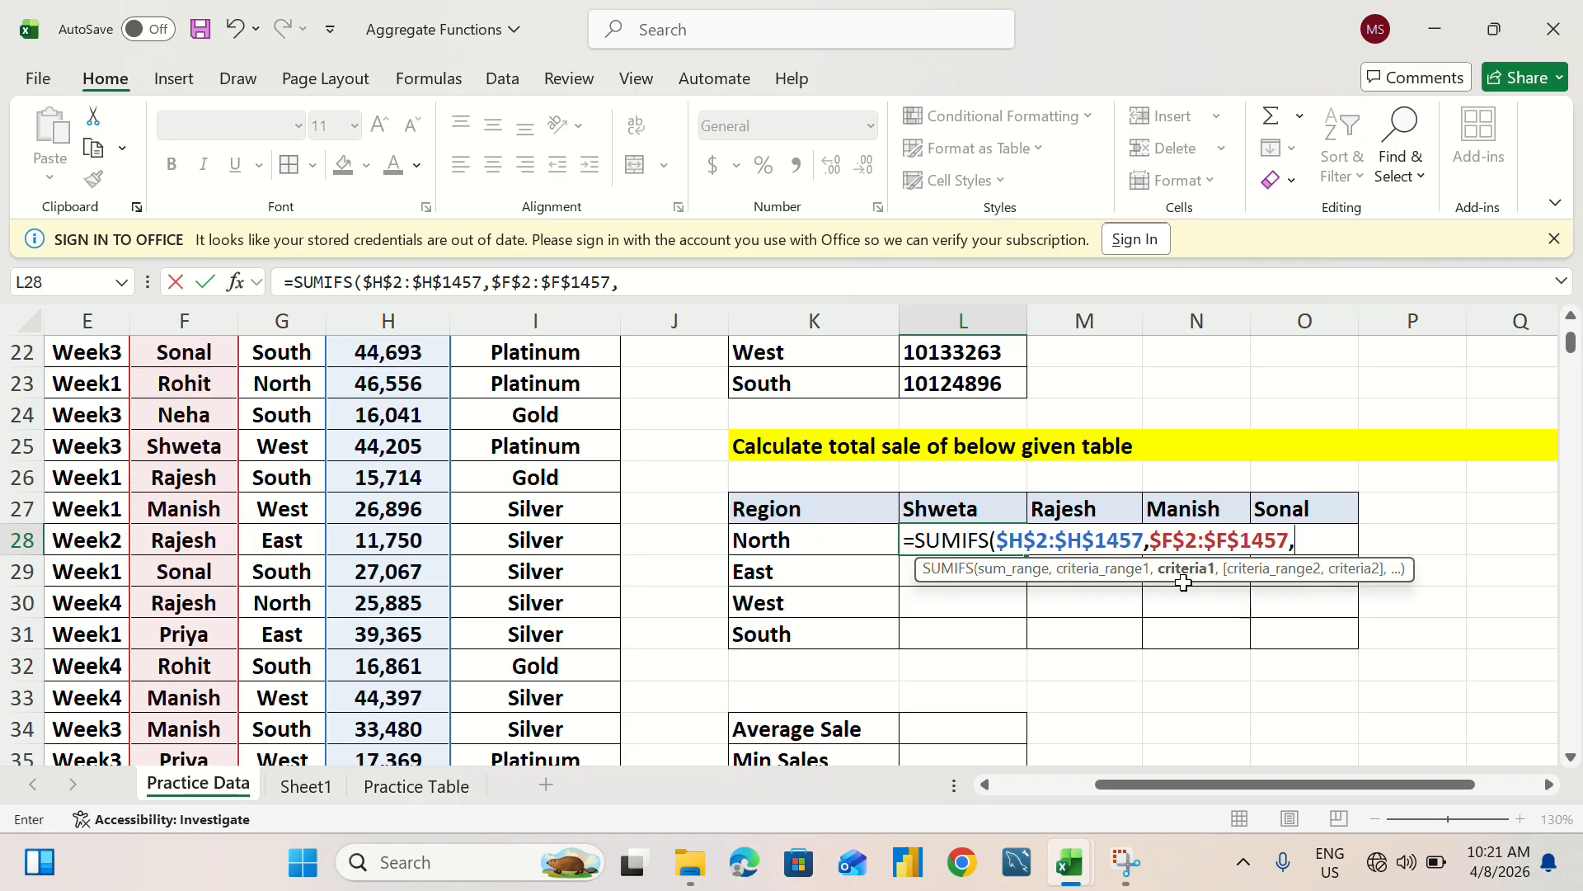
Use the executive header in L27 as the first criterion with only its row locked, as L$27.
{"action": "left_click", "coordinate": [955, 507]}
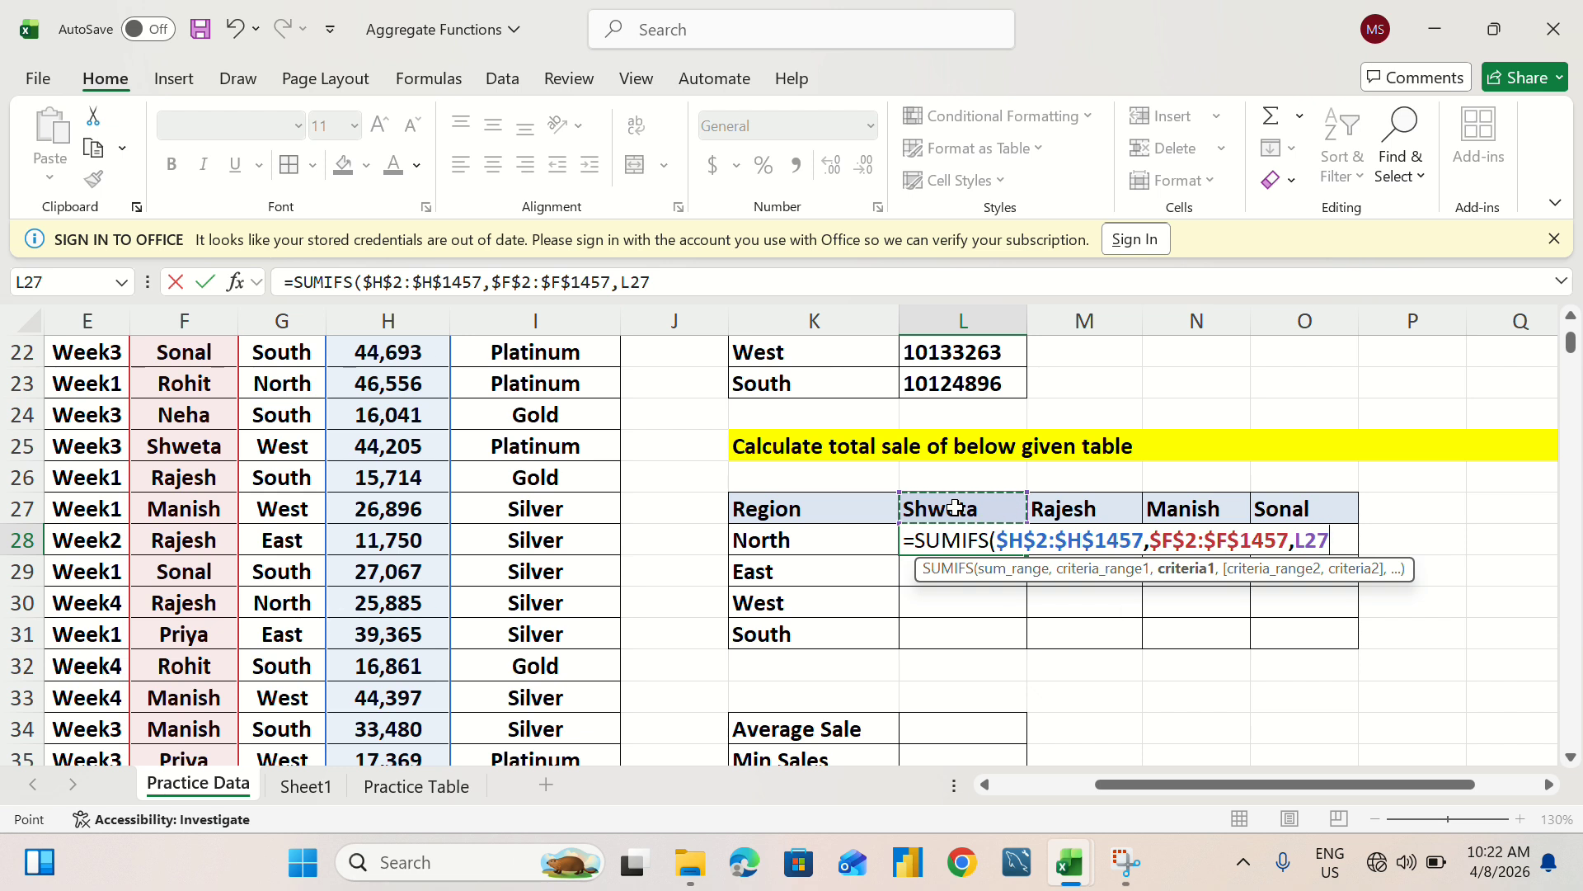
{"action": "key", "text": "F4"}
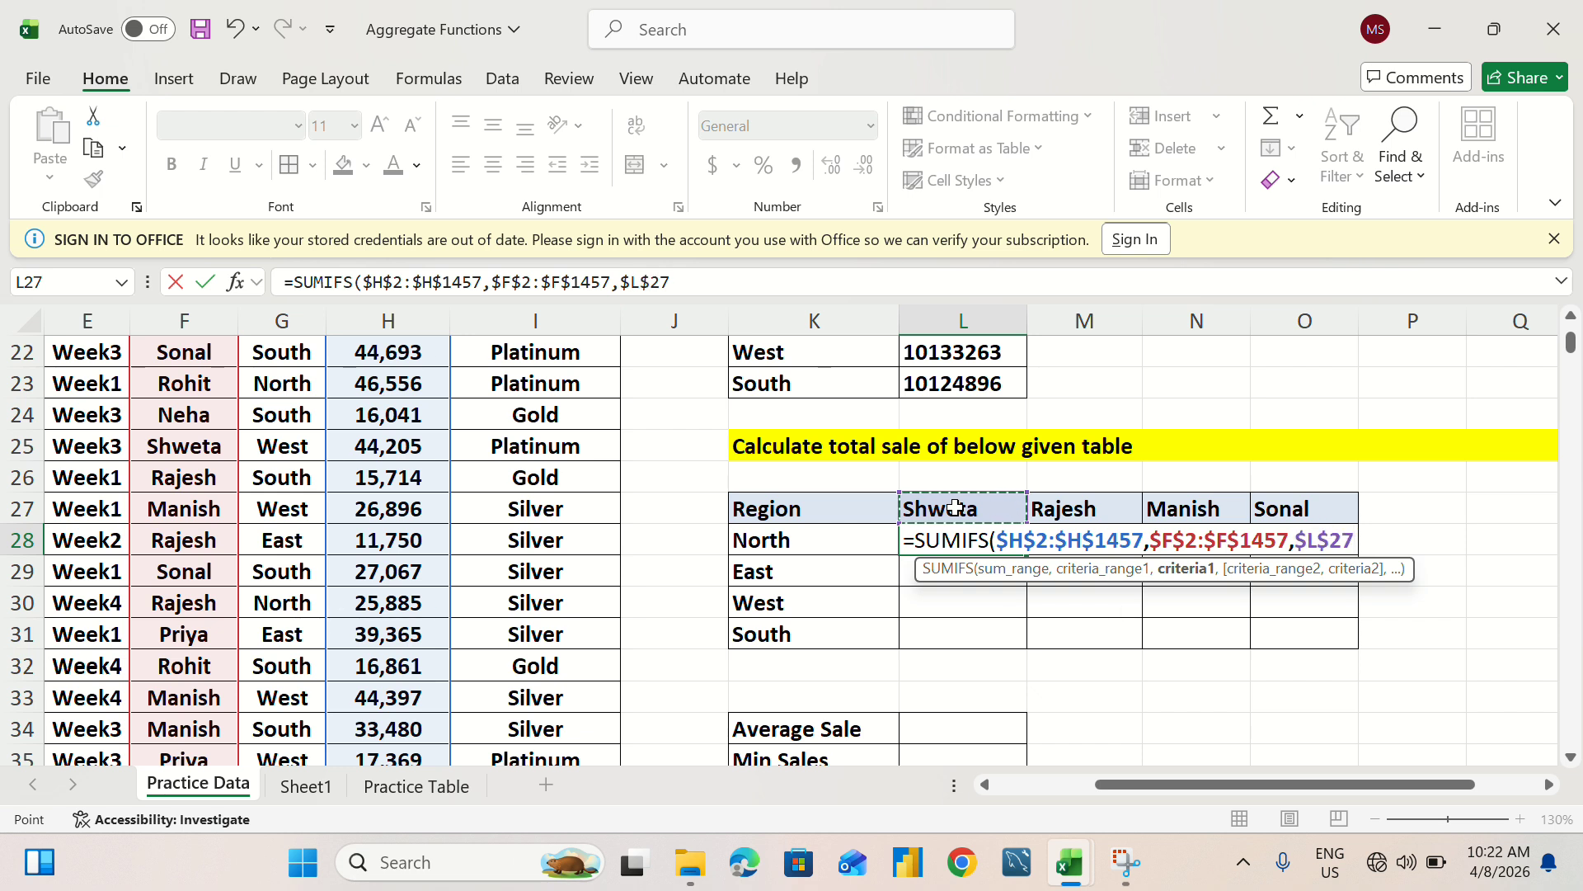
{"action": "key", "text": "F4"}
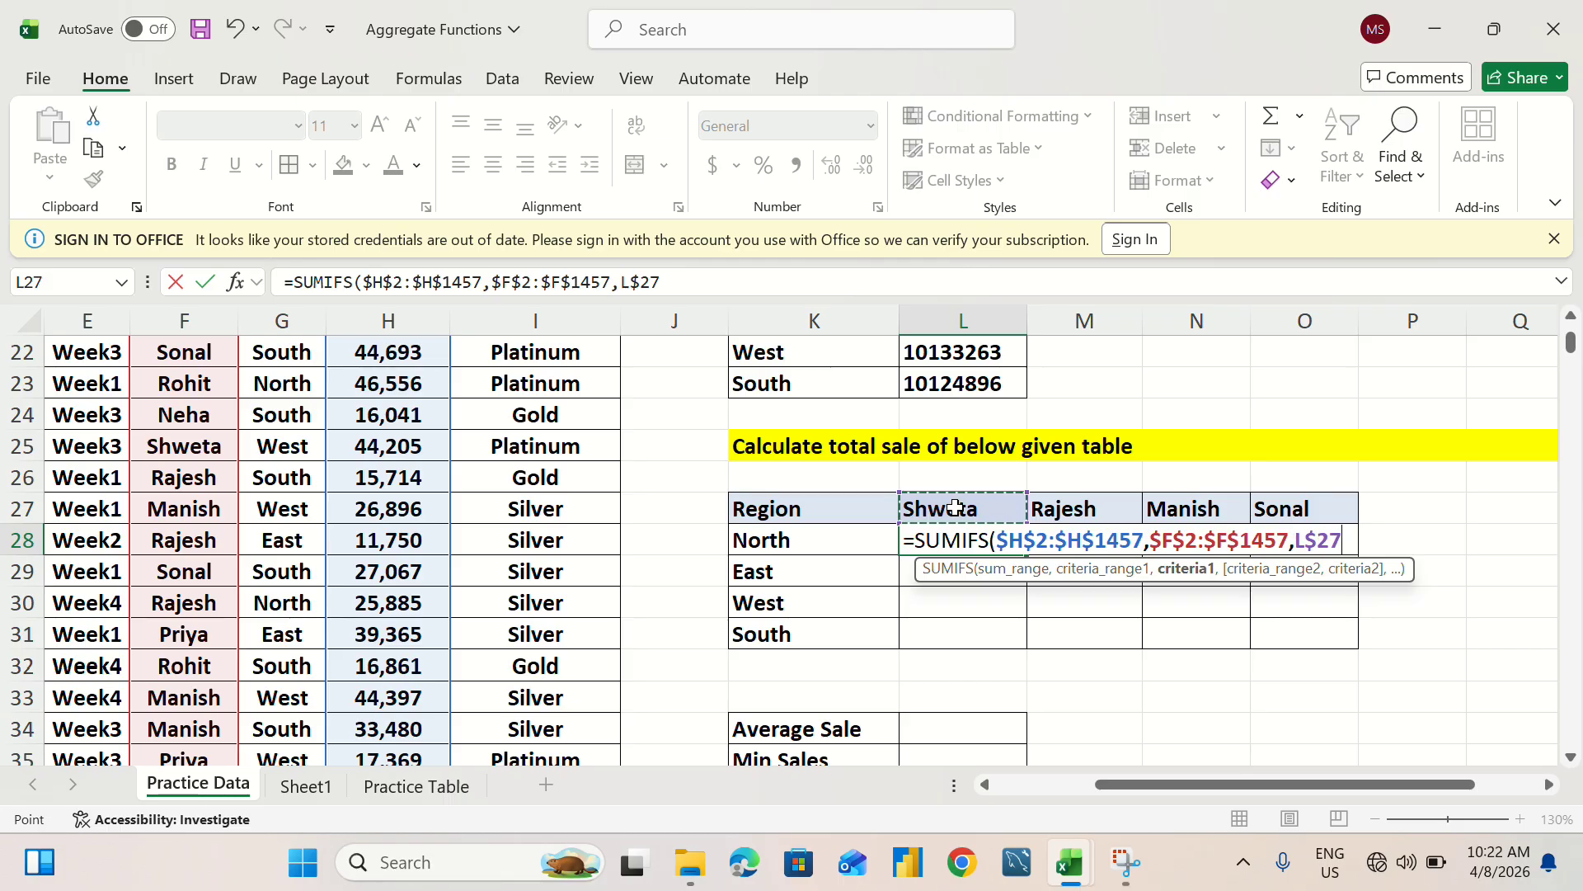
{"action": "type", "text": ","}
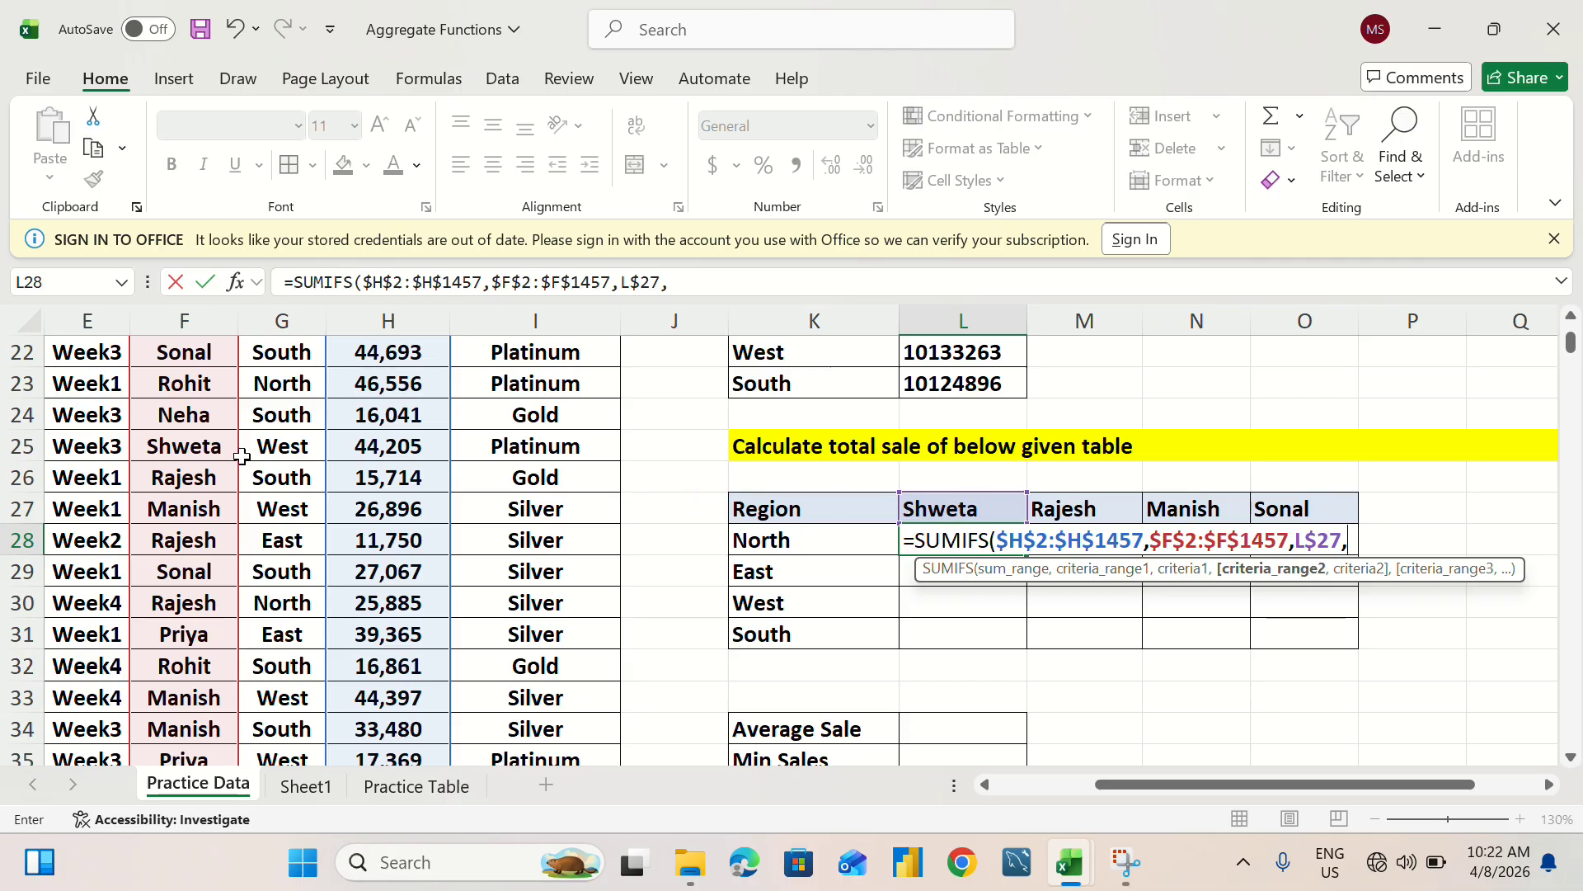
Add the Region column as the absolute second criteria range $G$2:$G$1457 of the SUMIFS formula.
{"action": "scroll", "coordinate": [247, 424], "scroll_direction": "up", "scroll_amount": 7}
{"action": "left_click", "coordinate": [281, 386]}
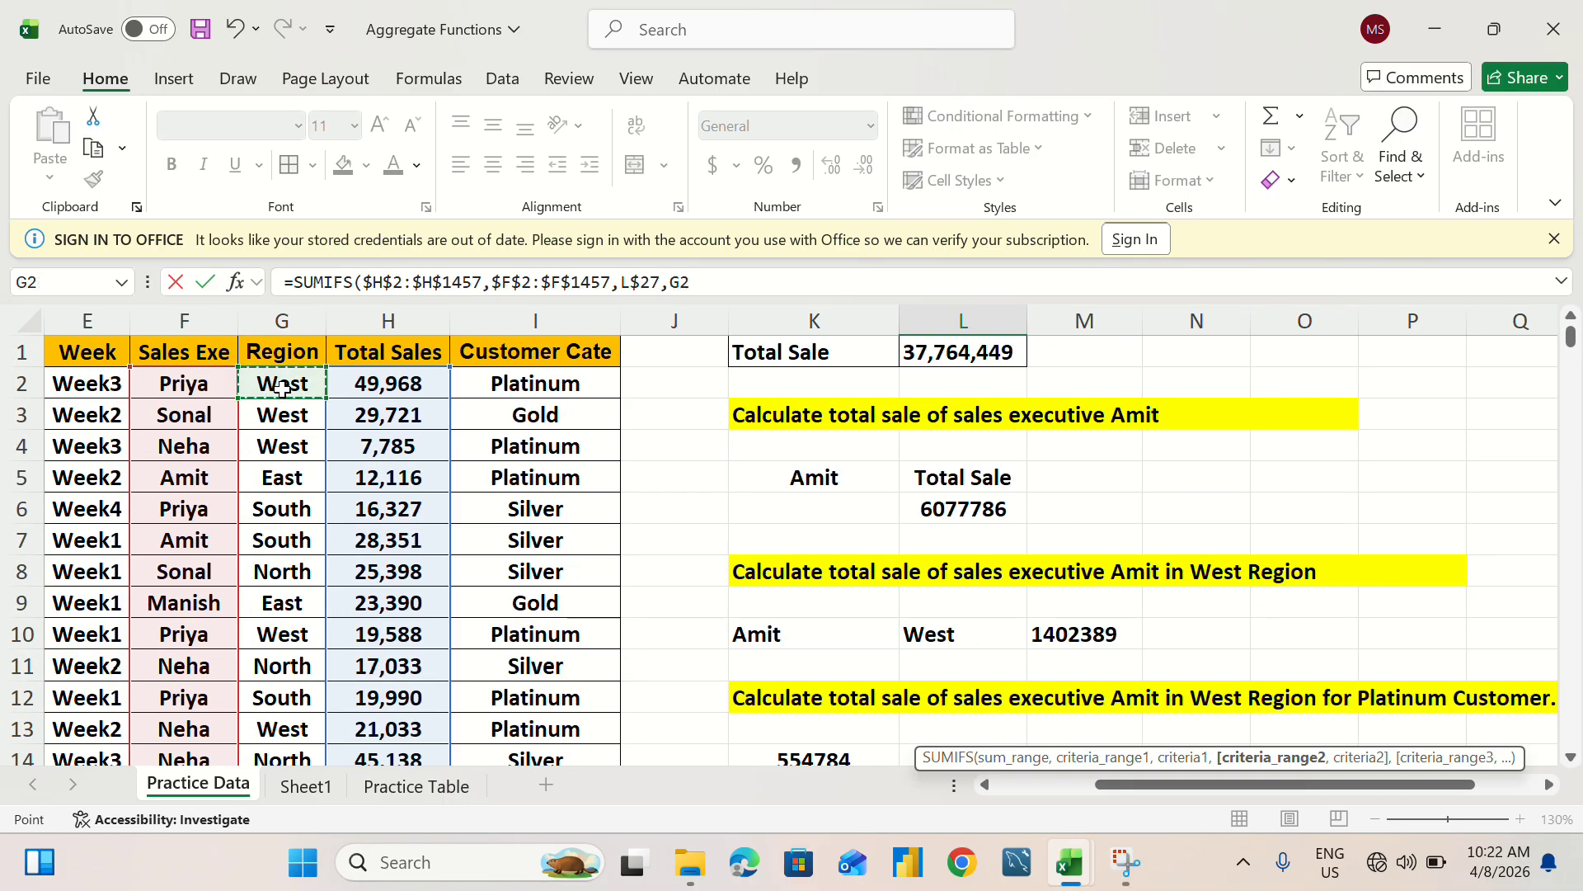
{"action": "key", "text": "ctrl+shift+Down"}
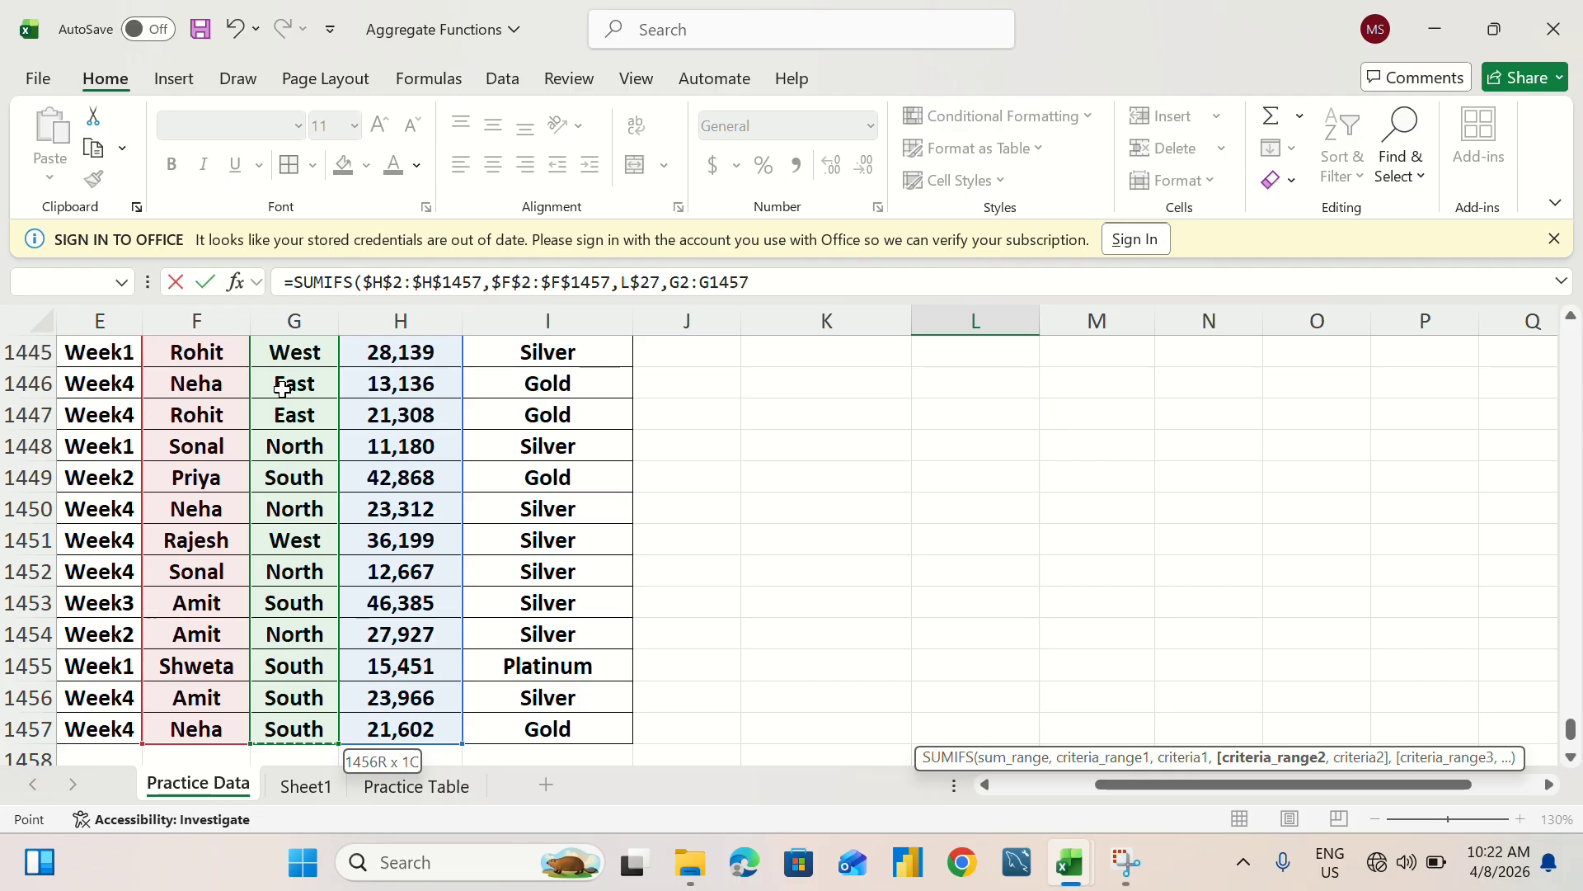
{"action": "key", "text": "F4"}
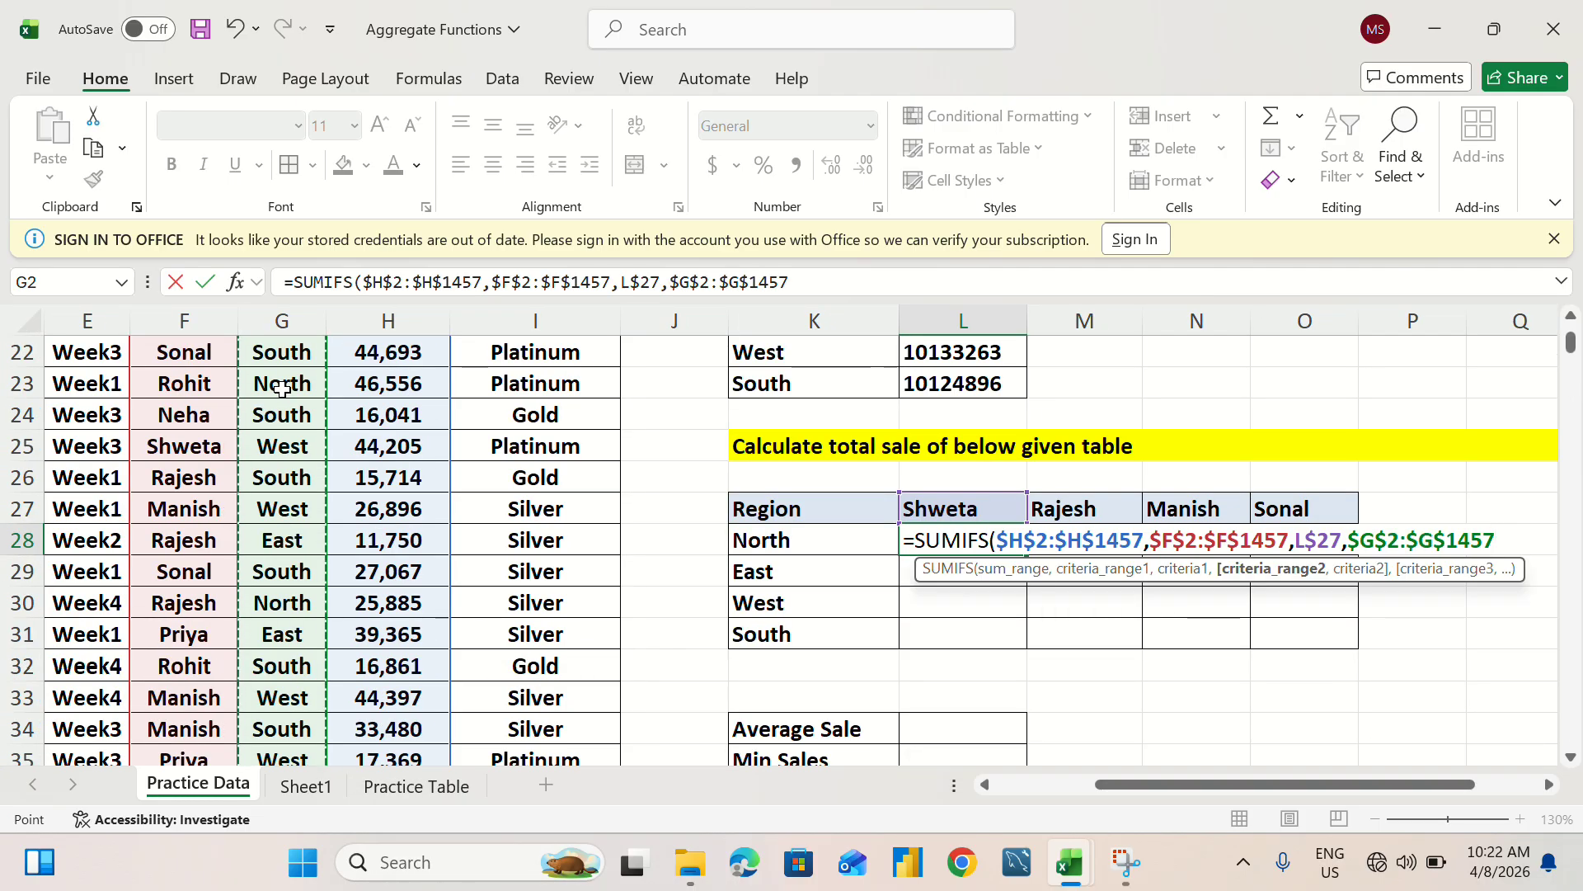
{"action": "type", "text": ","}
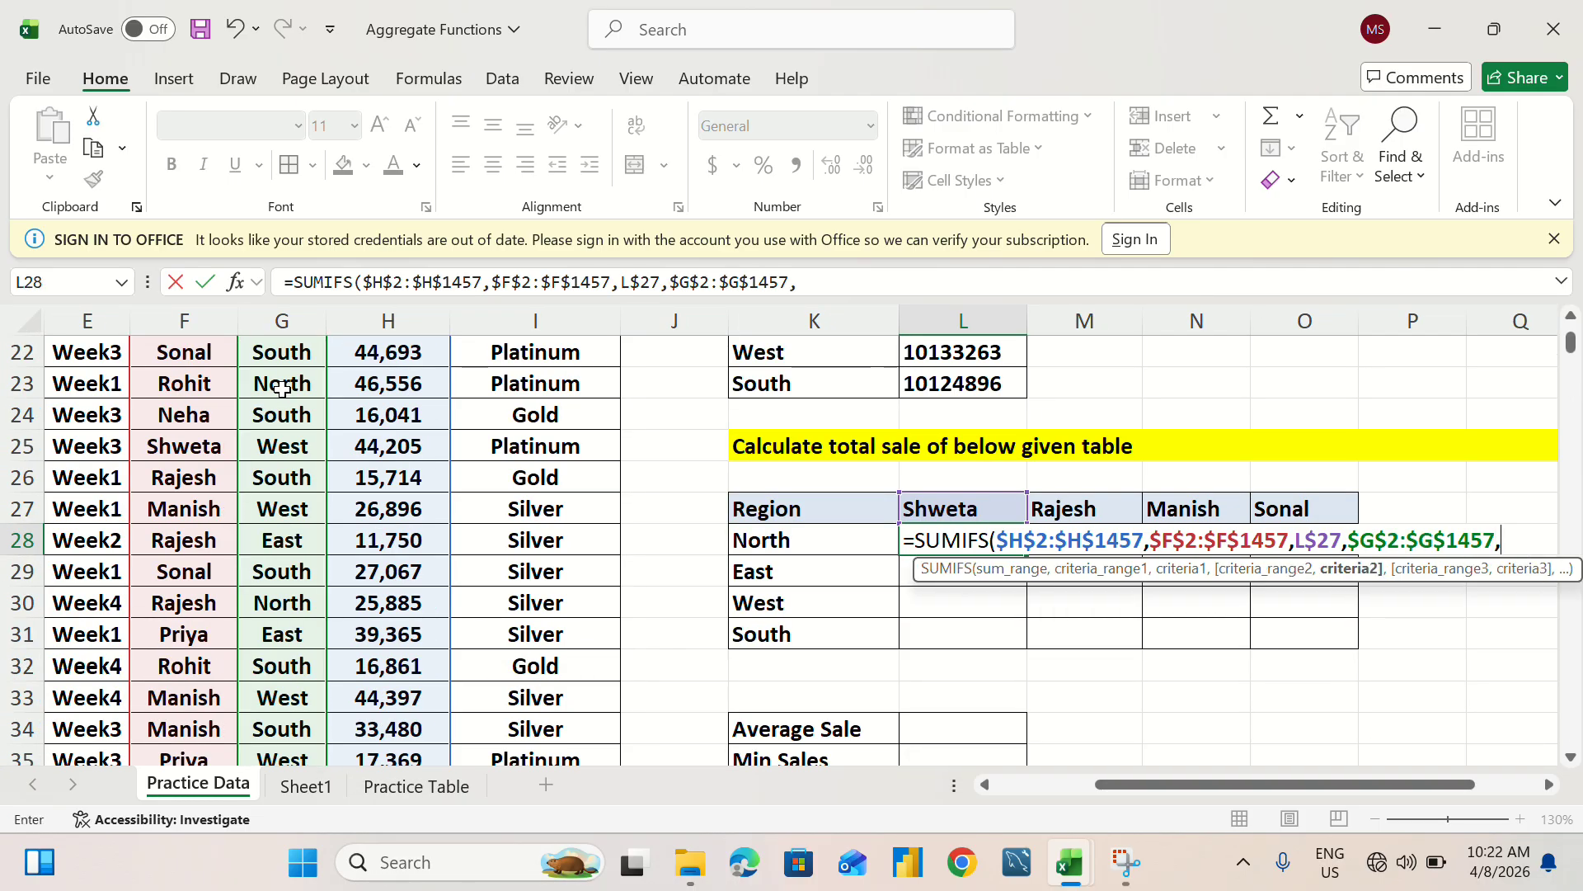
Use the North cell K28 as the second criterion with only its column locked, and enter the completed SUMIFS formula in L28.
{"action": "left_click", "coordinate": [794, 538]}
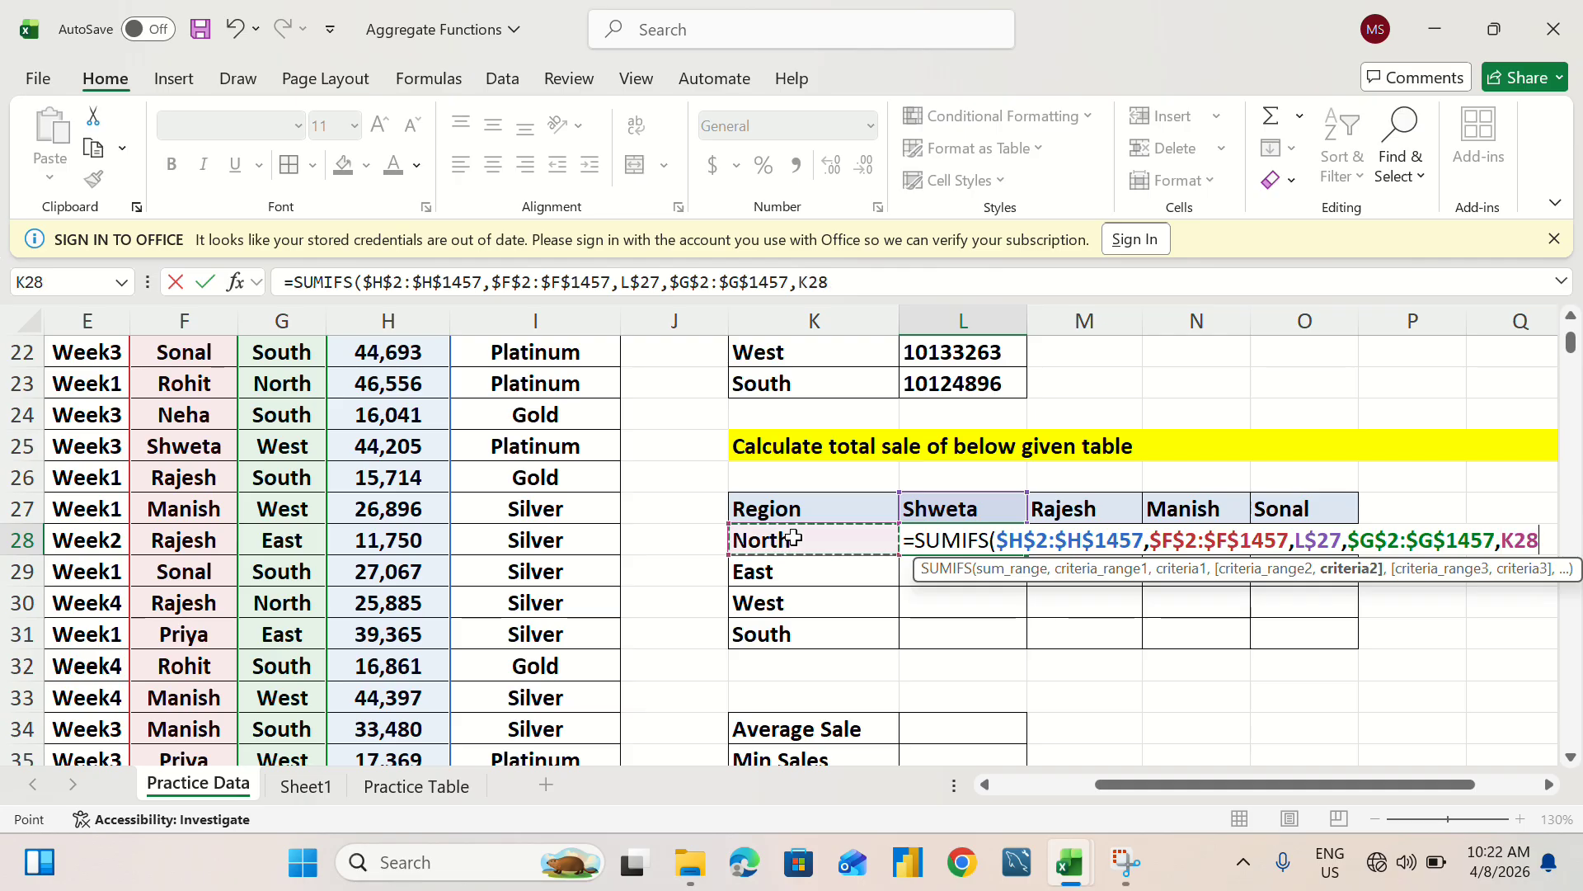
{"action": "key", "text": "F4"}
{"action": "key", "text": "F4"}
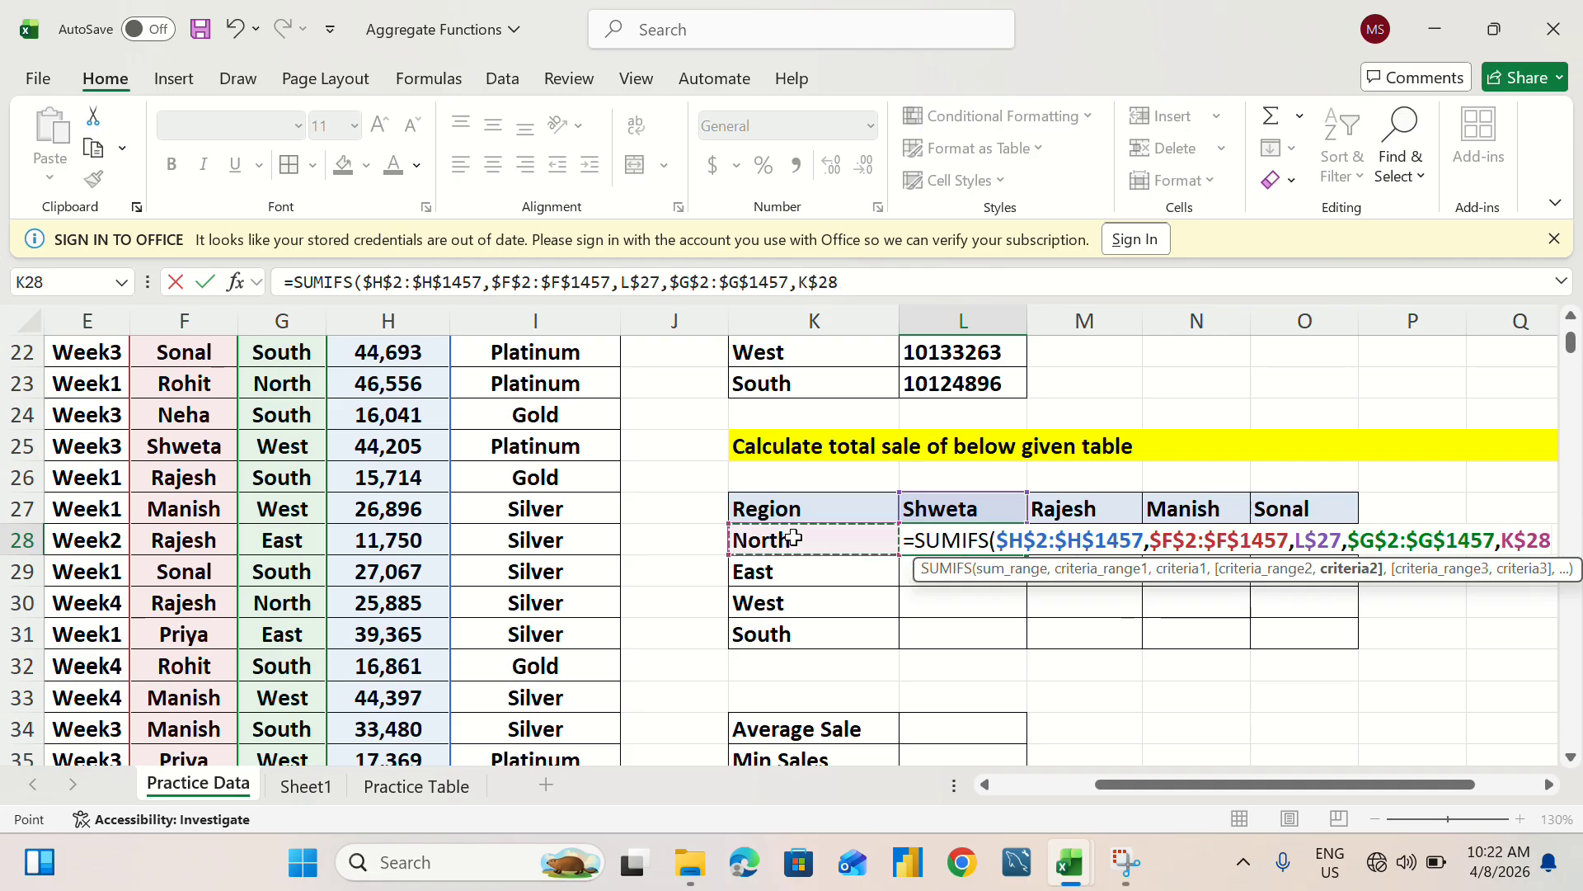
{"action": "key", "text": "F4"}
{"action": "type", "text": ")"}
{"action": "key", "text": "Return"}
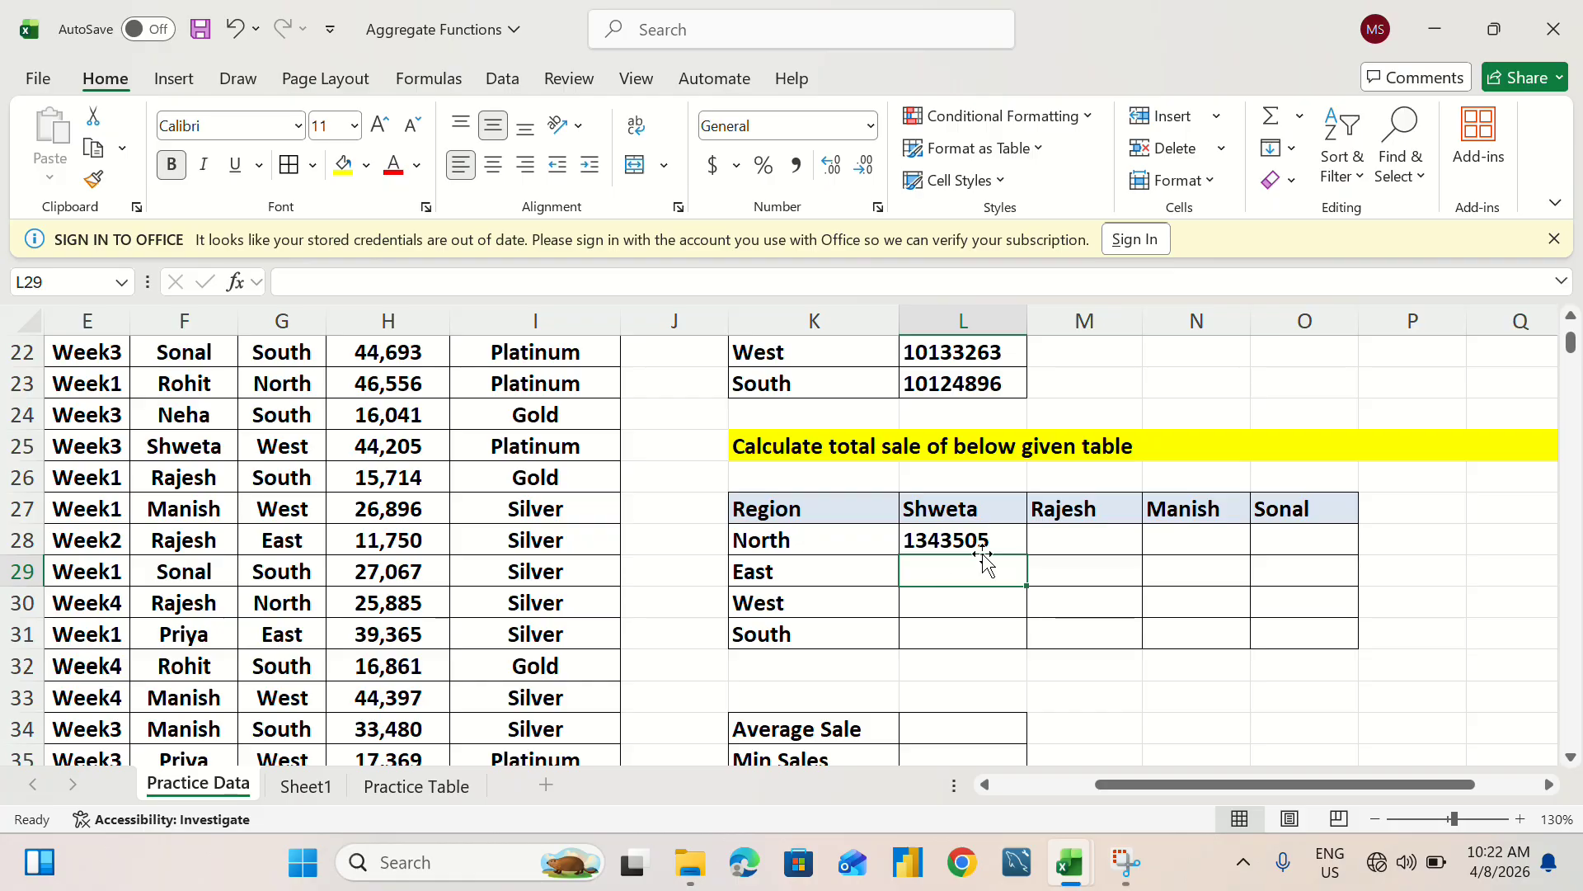
Fill the SUMIFS formula from L28 across to column O and down to row 31, covering every executive and region.
{"action": "left_click_drag", "start_coordinate": [994, 540], "coordinate": [1317, 532]}
{"action": "key", "text": "ctrl+r"}
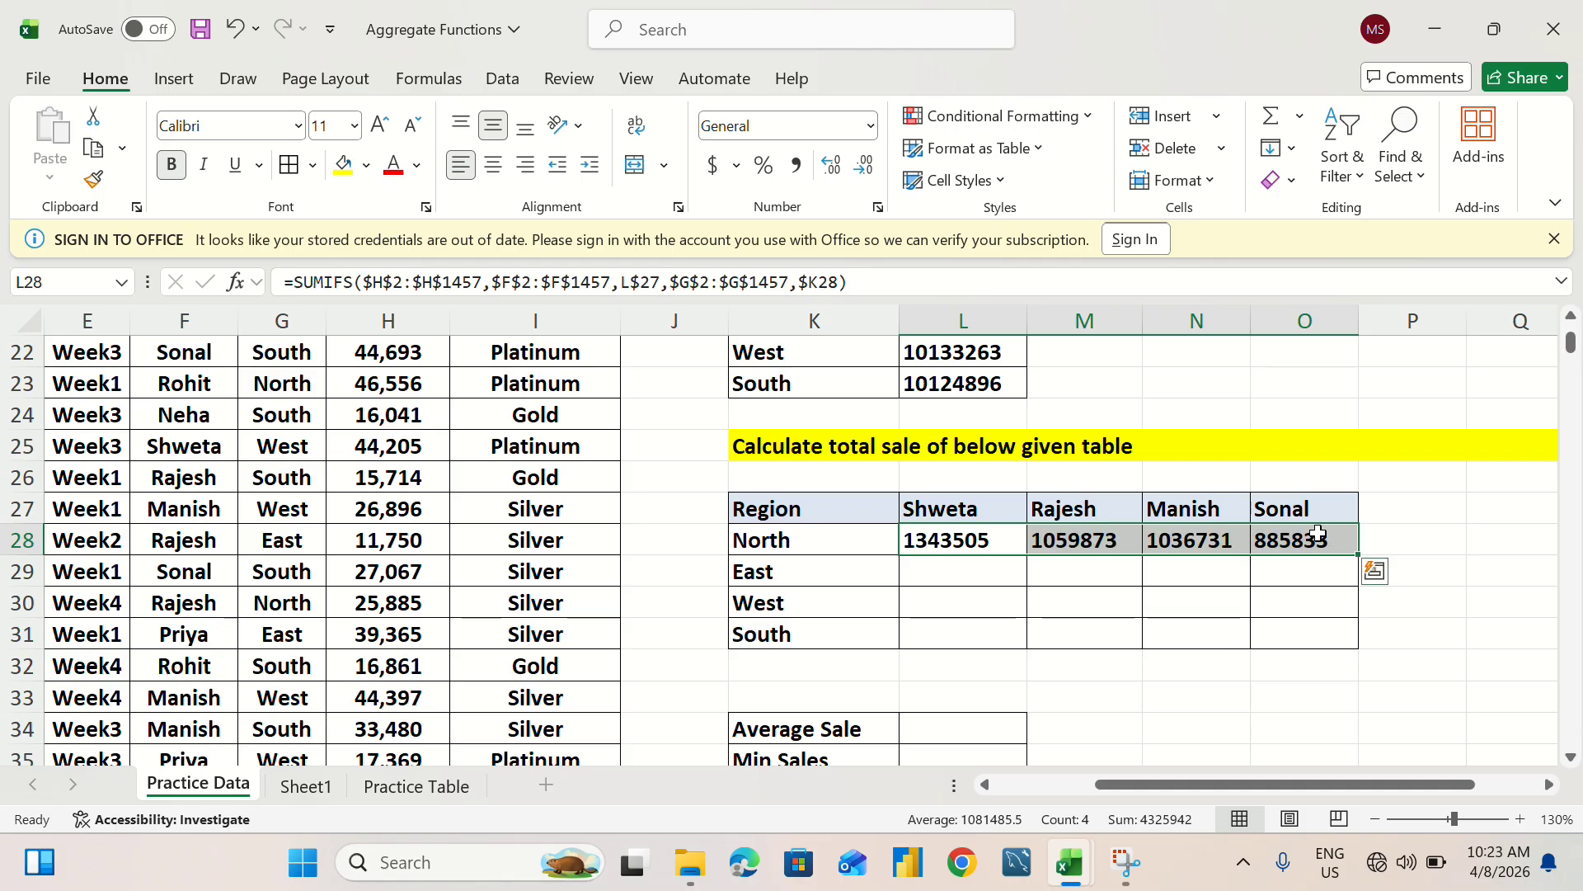
{"action": "key", "text": "shift+Down"}
{"action": "key", "text": "shift+Down"}
{"action": "key", "text": "shift+Down"}
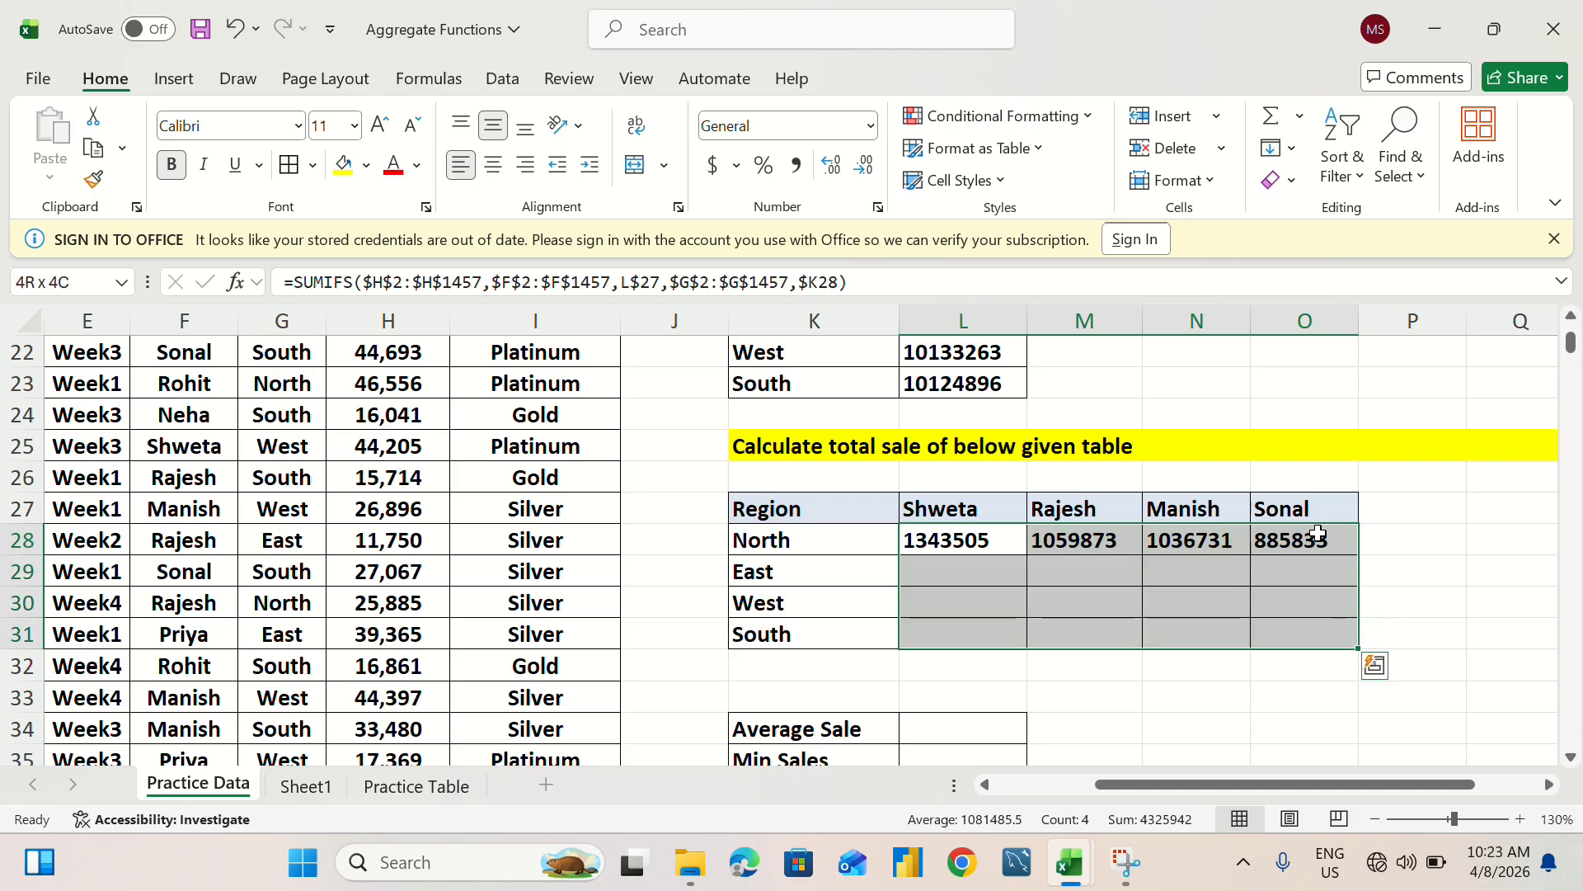
{"action": "key", "text": "ctrl+d"}
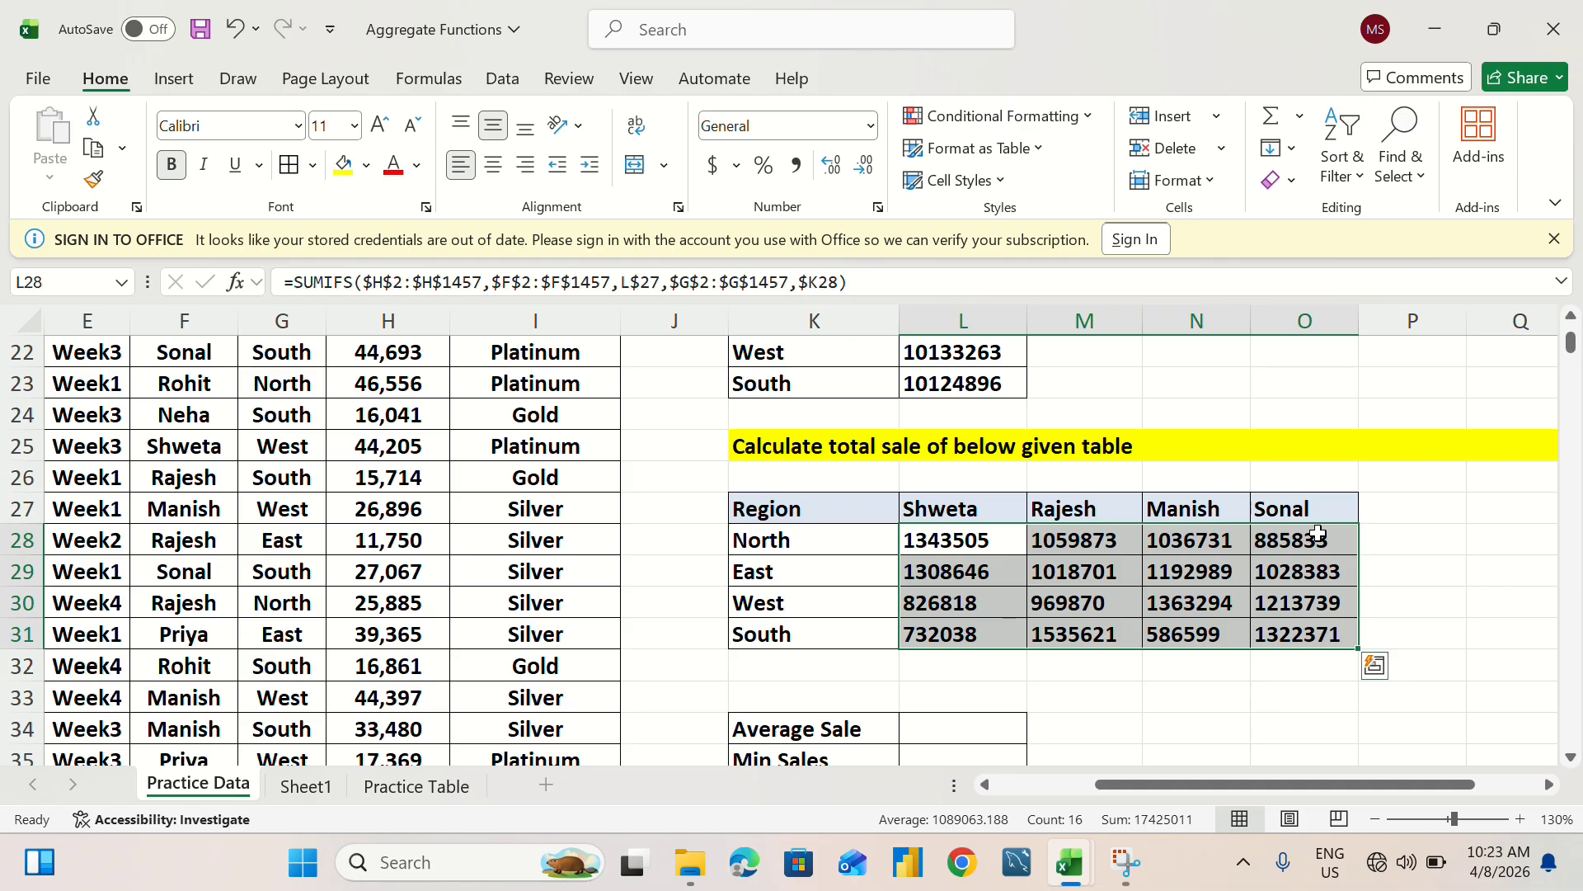
Calculate the average sale in L34 with AVERAGE over the Total Sales range H2:H1457.
{"action": "scroll", "coordinate": [1187, 486], "scroll_direction": "down", "scroll_amount": 2}
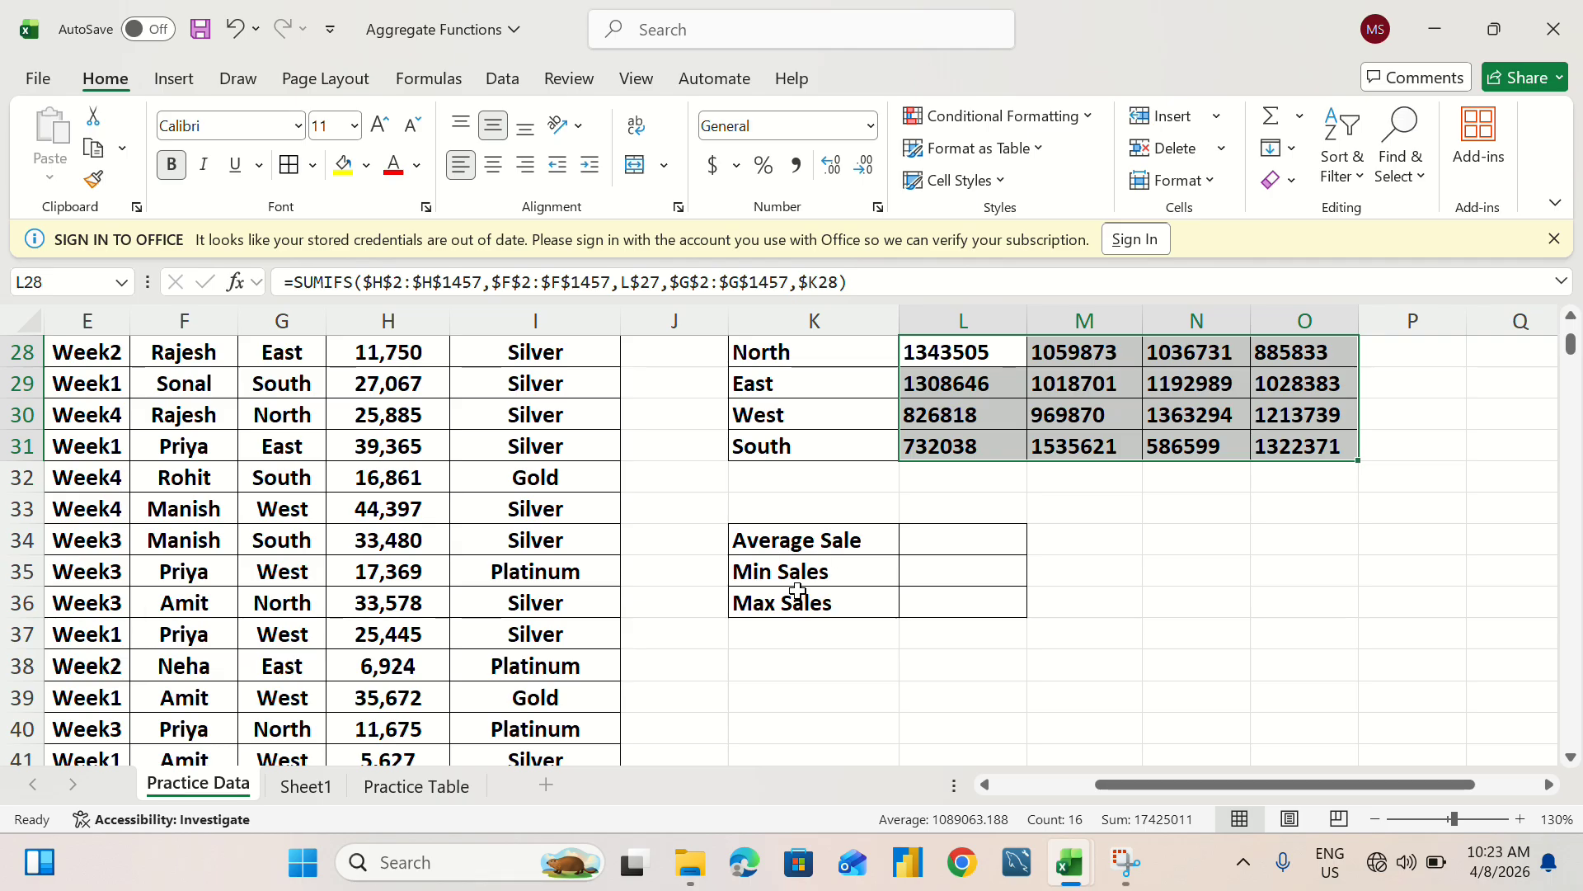
{"action": "left_click", "coordinate": [917, 547]}
{"action": "type", "text": "="}
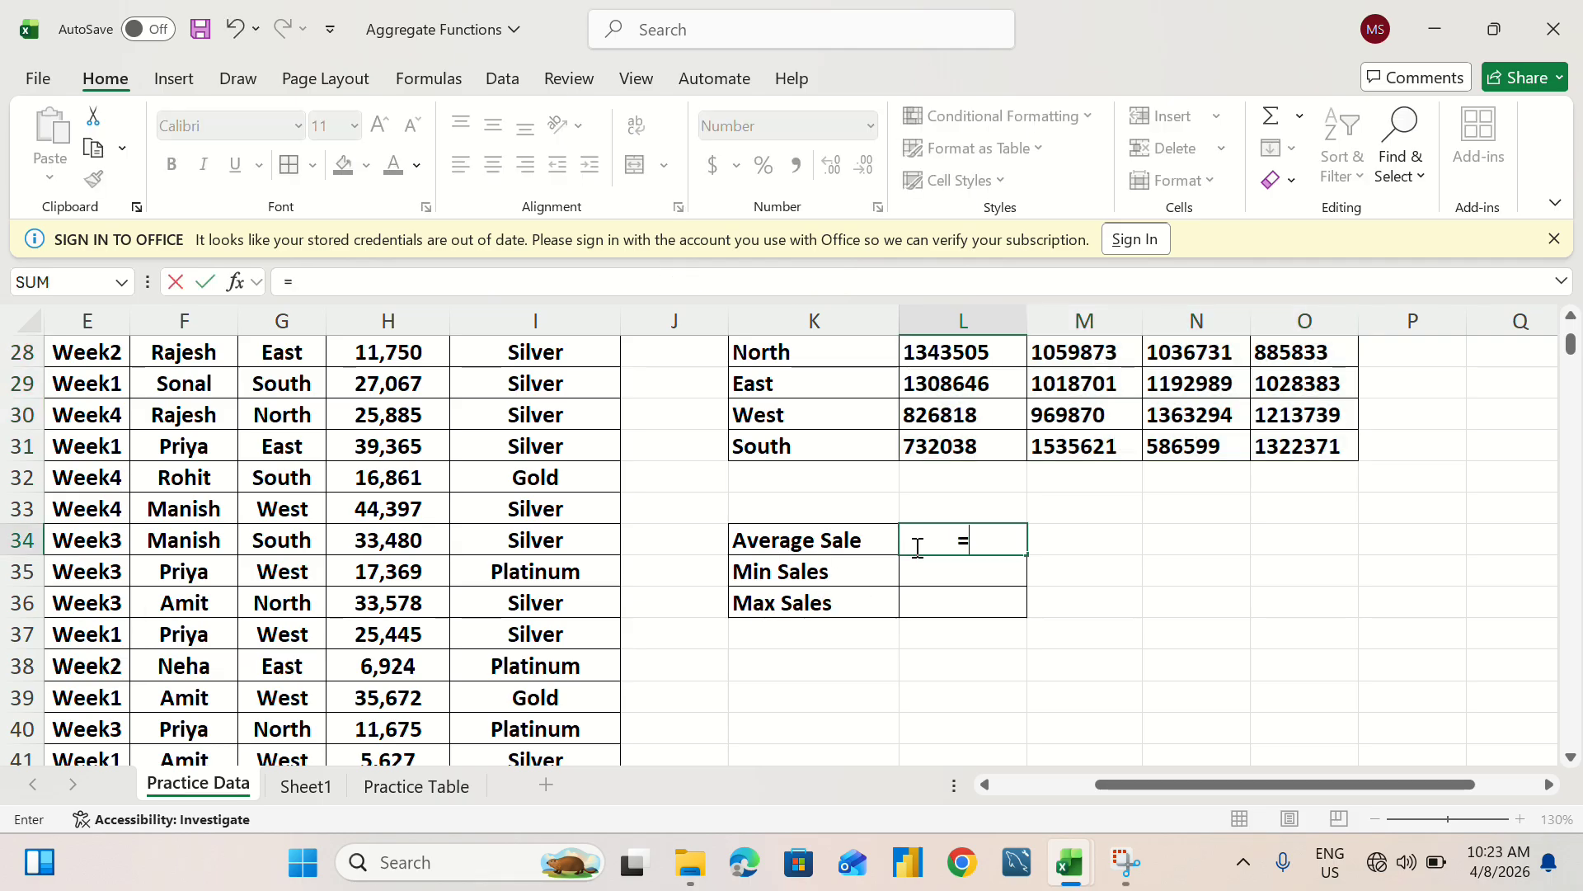
{"action": "type", "text": "av"}
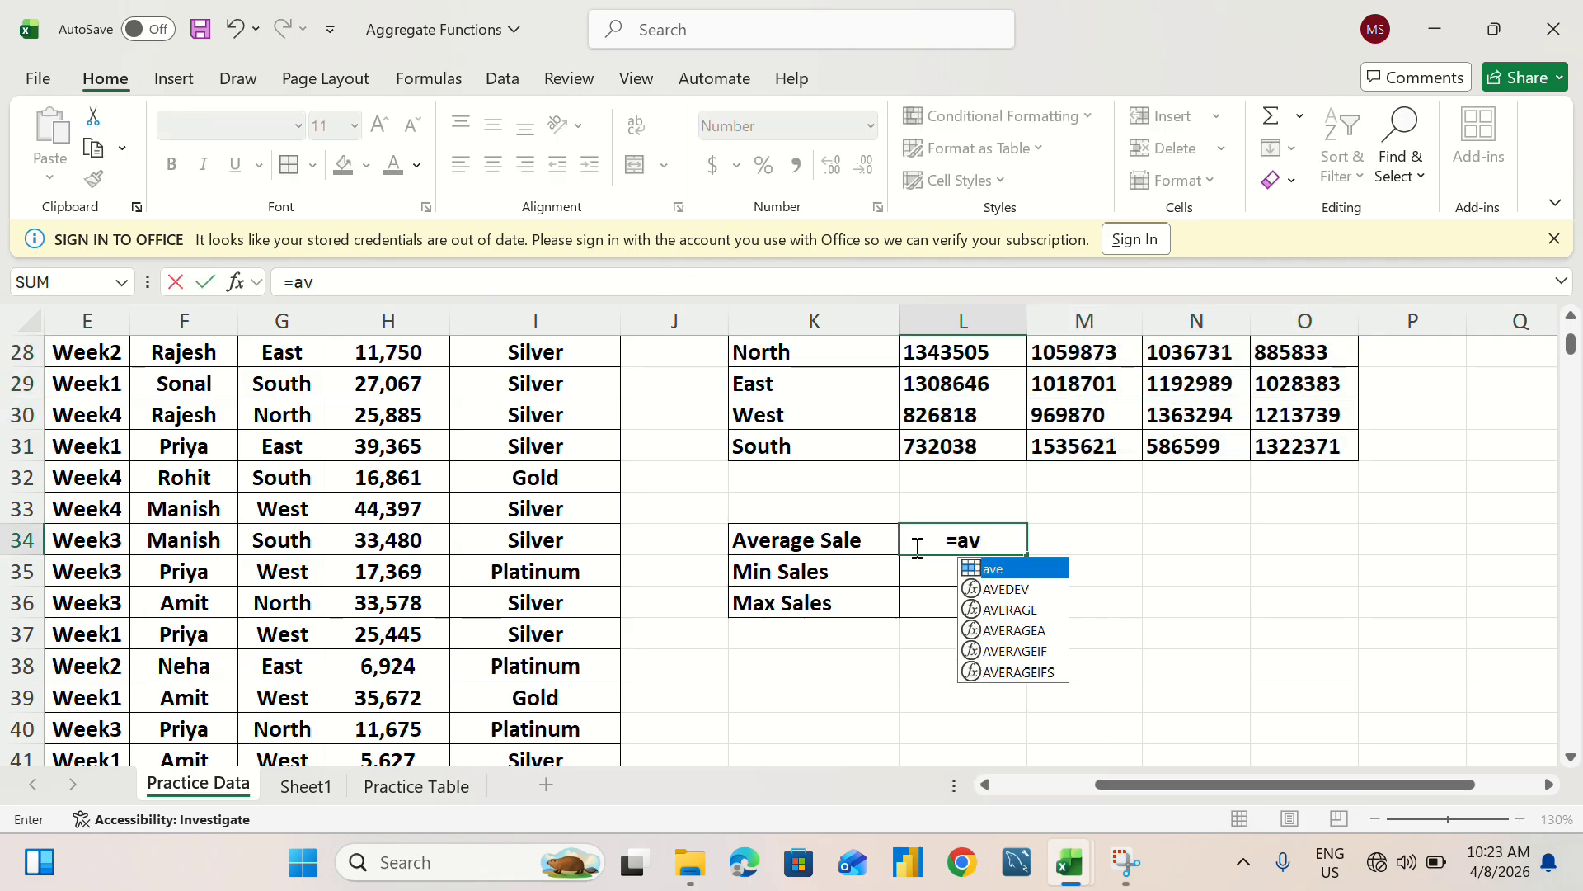
{"action": "type", "text": "era"}
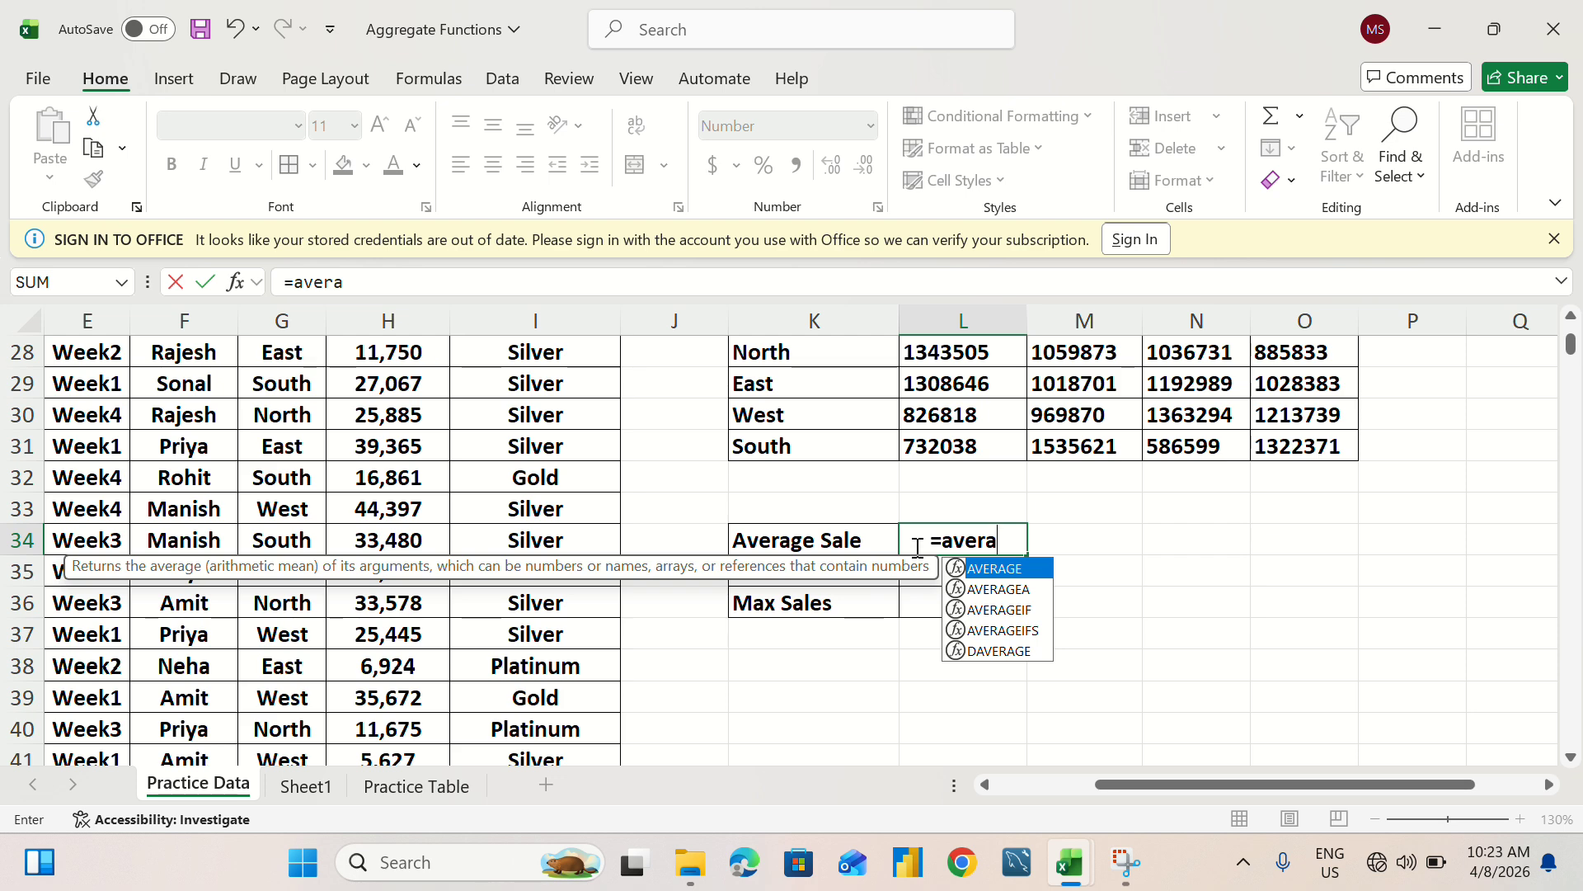
{"action": "key", "text": "Tab"}
{"action": "scroll", "coordinate": [583, 463], "scroll_direction": "up", "scroll_amount": 9}
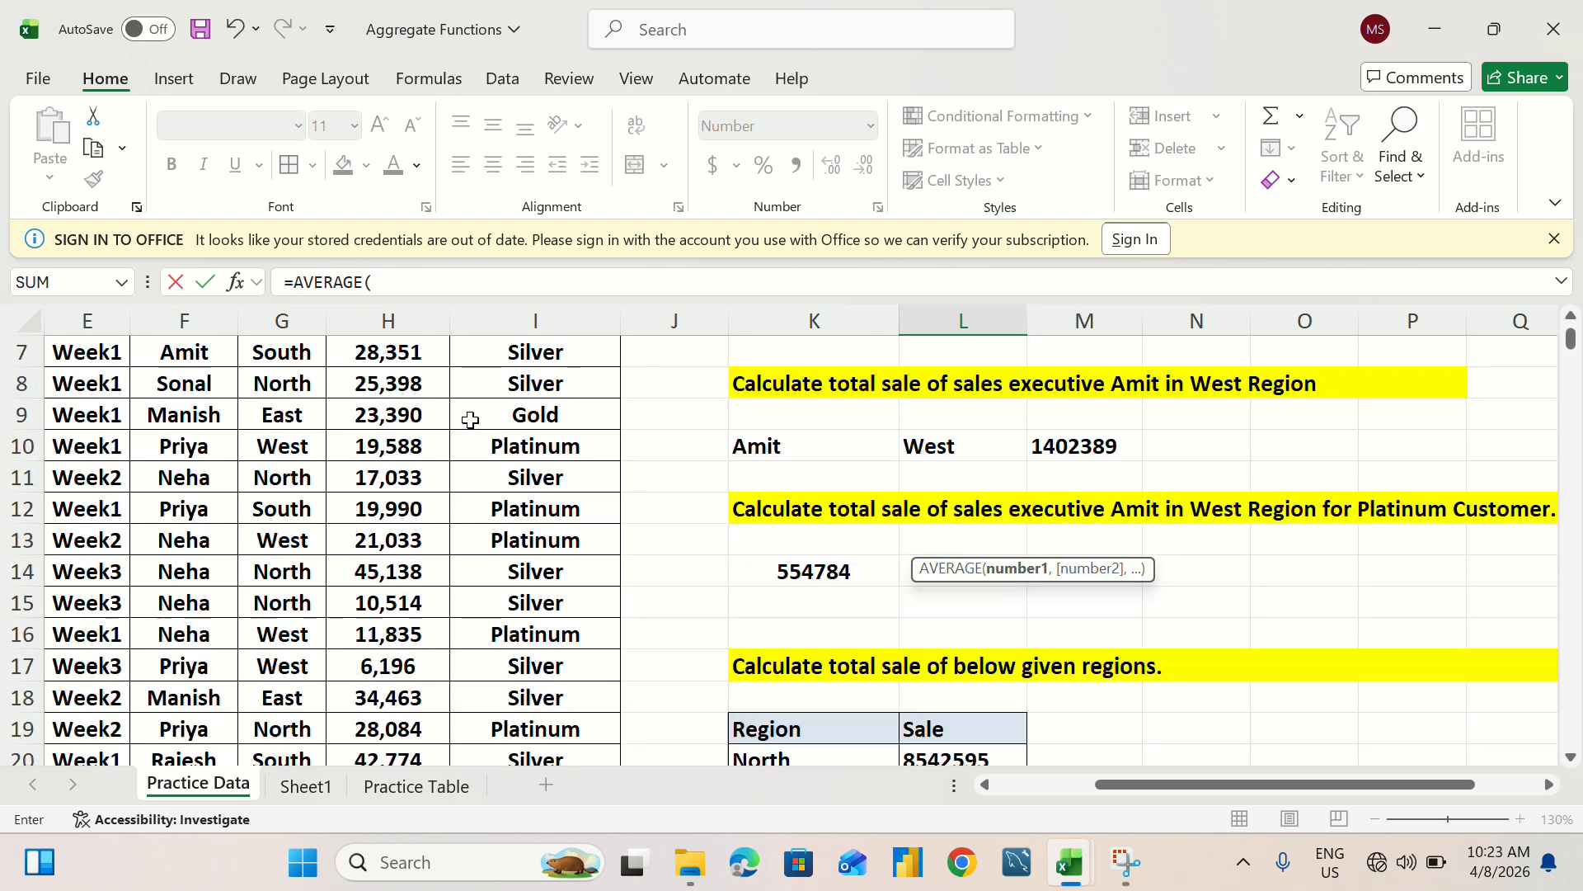
{"action": "left_click", "coordinate": [381, 385]}
{"action": "key", "text": "ctrl+shift+Down"}
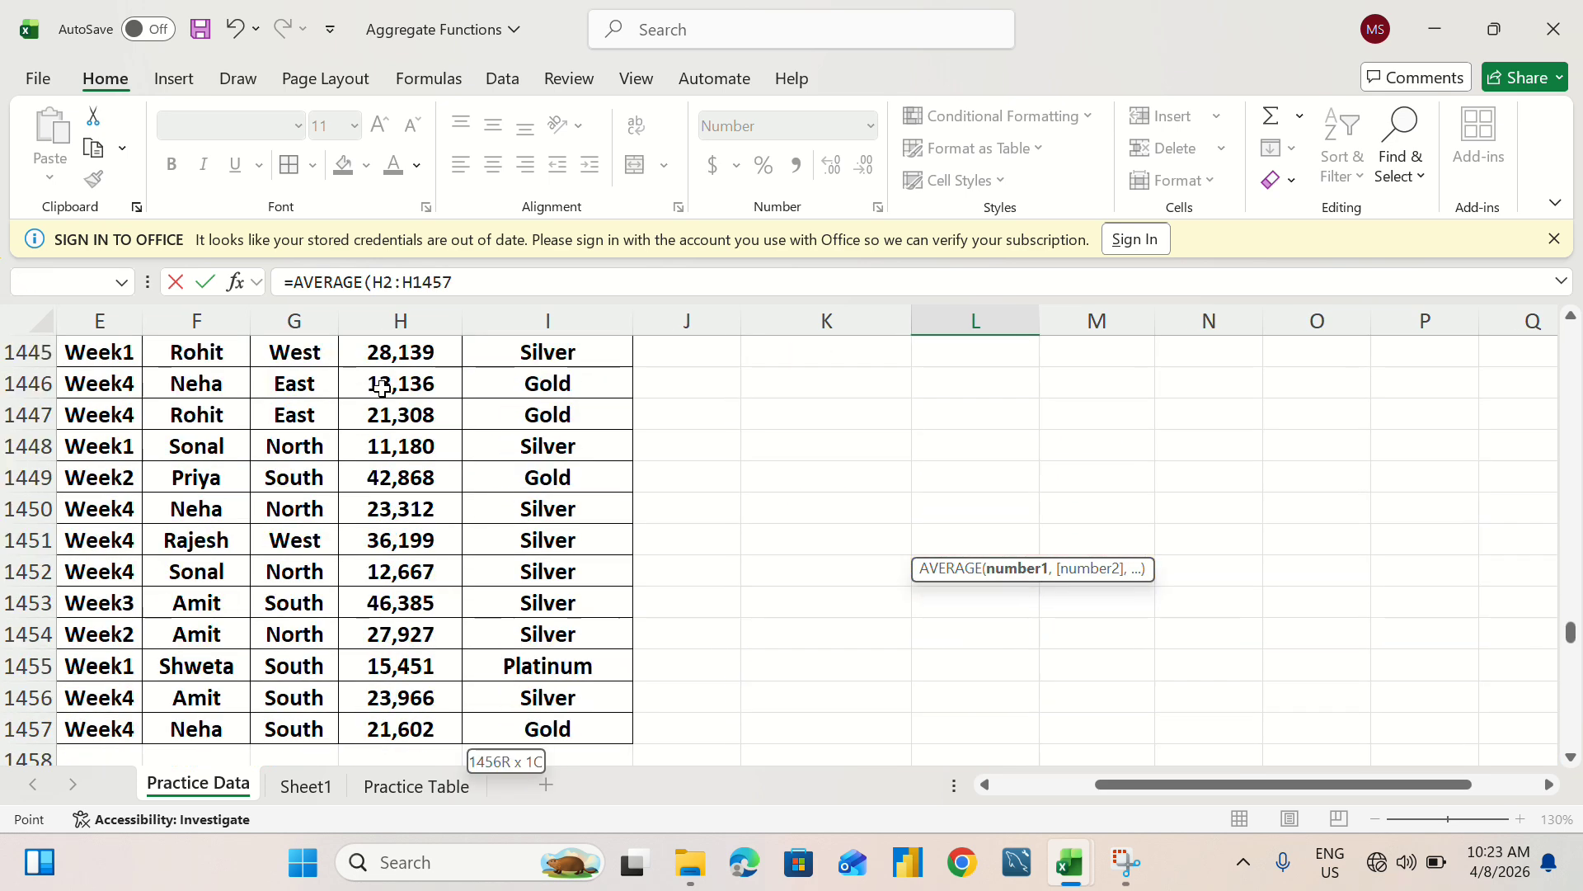
{"action": "key", "text": "Return"}
Calculate the minimum sales in L35 with MIN over the Total Sales range H2:H1457.
{"action": "scroll", "coordinate": [932, 726], "scroll_direction": "up", "scroll_amount": 4}
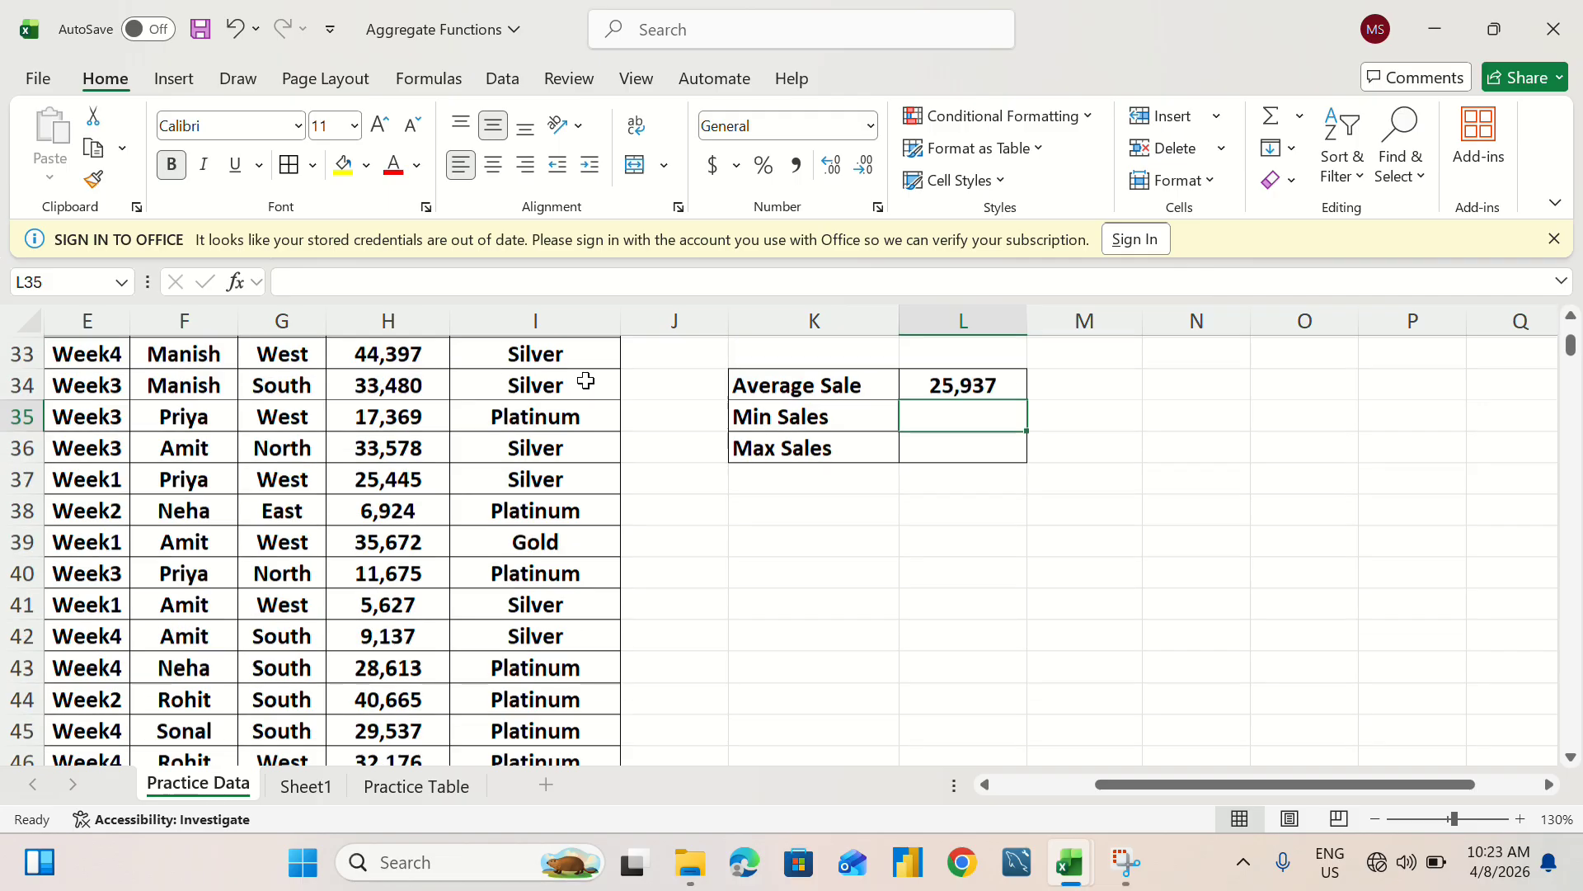
{"action": "scroll", "coordinate": [944, 717], "scroll_direction": "down", "scroll_amount": 1}
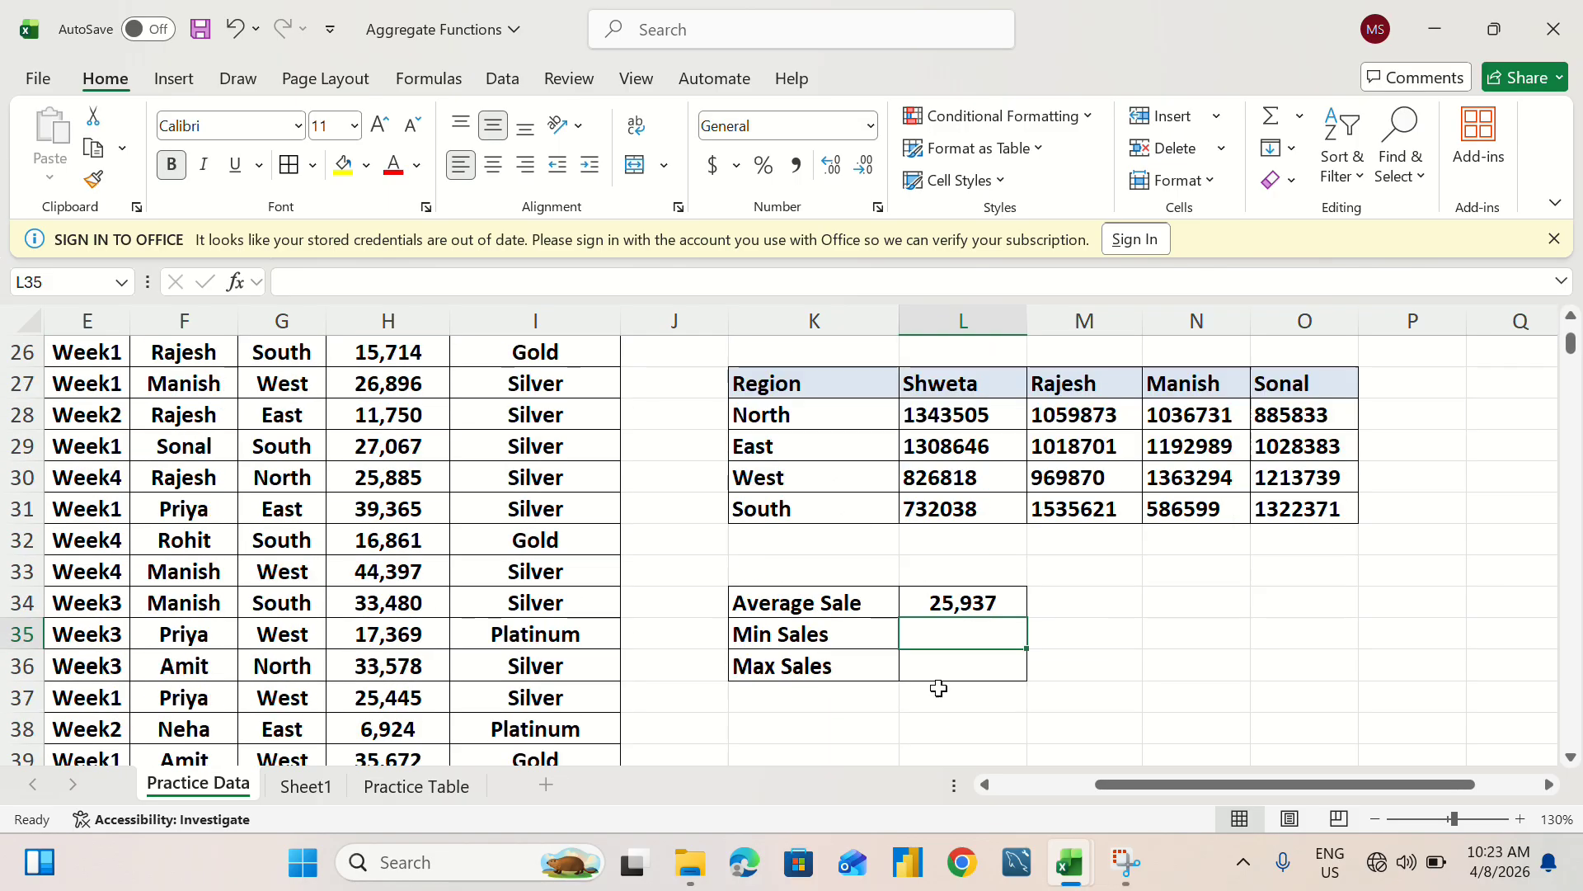
{"action": "type", "text": "=mi"}
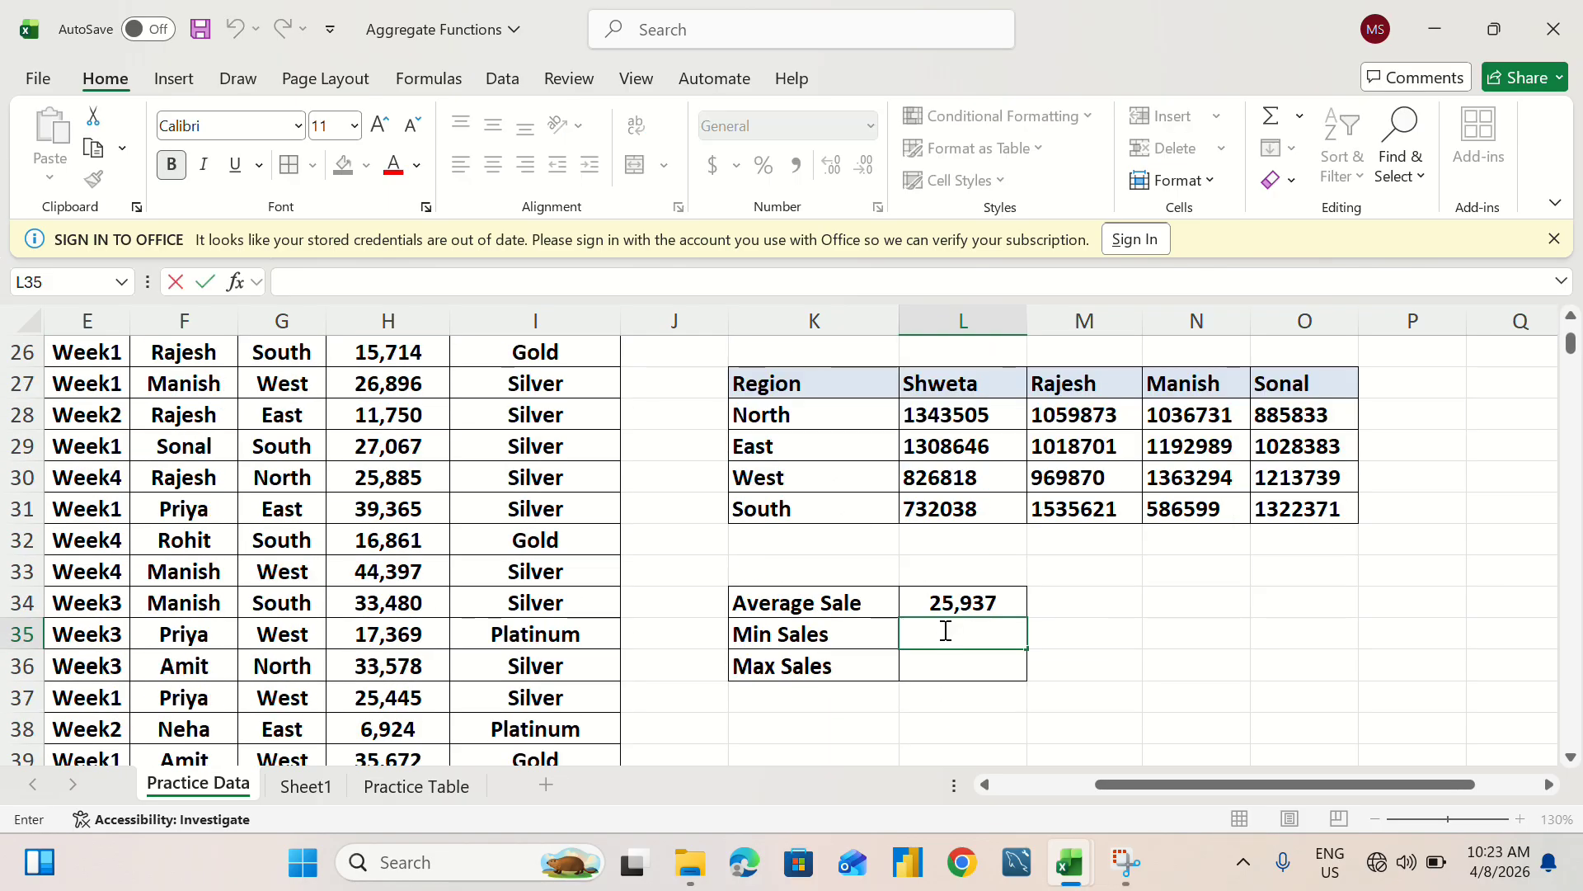
{"action": "type", "text": "n"}
{"action": "key", "text": "Tab"}
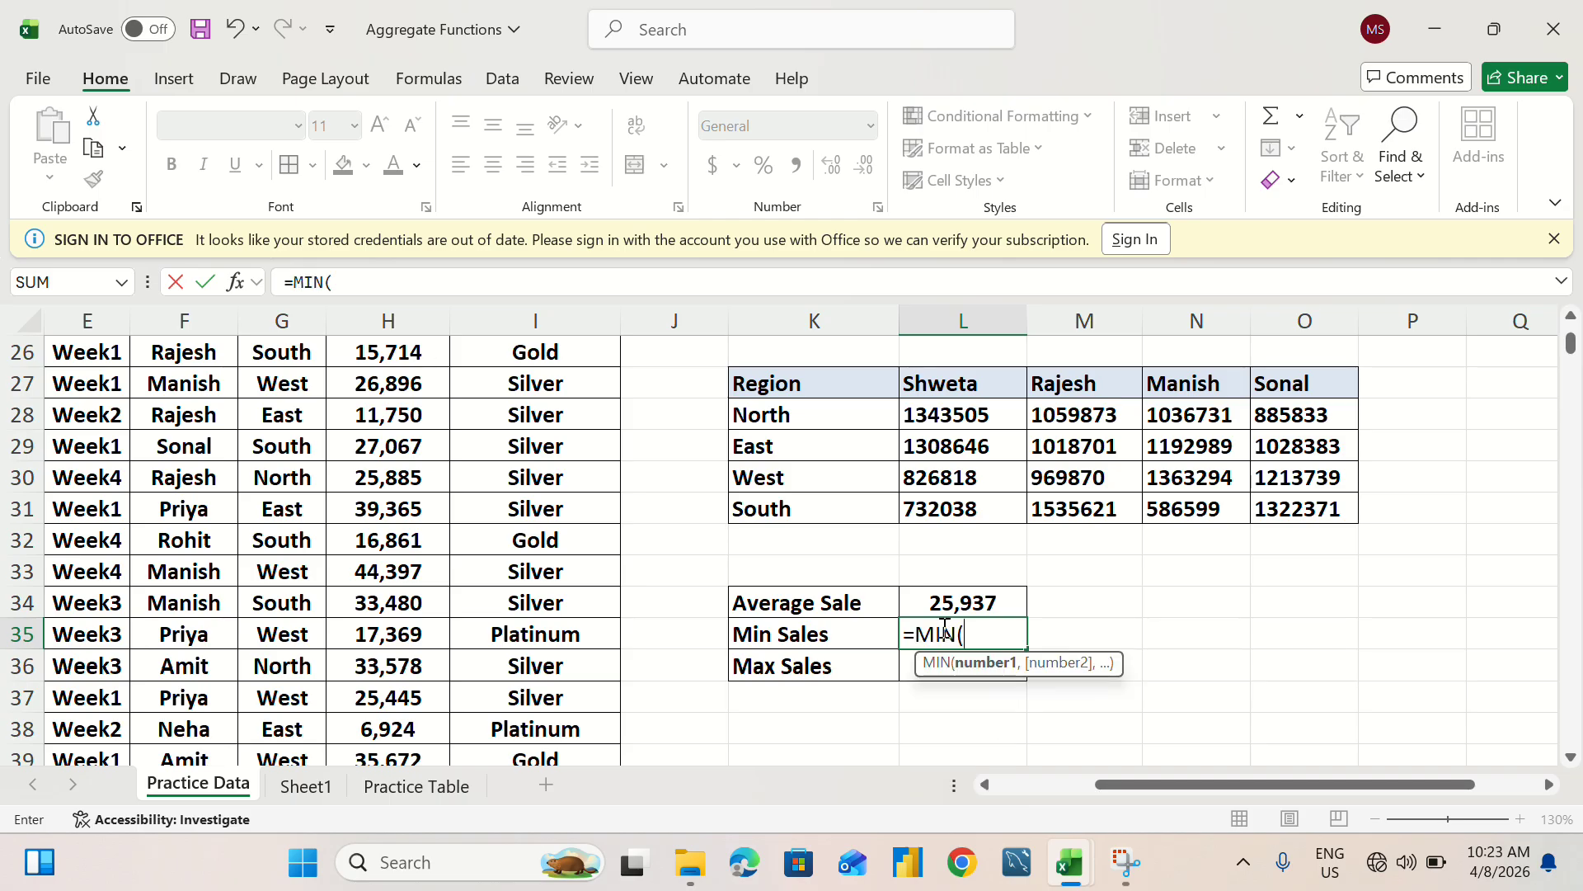
{"action": "scroll", "coordinate": [478, 508], "scroll_direction": "up", "scroll_amount": 8}
{"action": "scroll", "coordinate": [394, 404], "scroll_direction": "up", "scroll_amount": 1}
{"action": "left_click", "coordinate": [394, 394]}
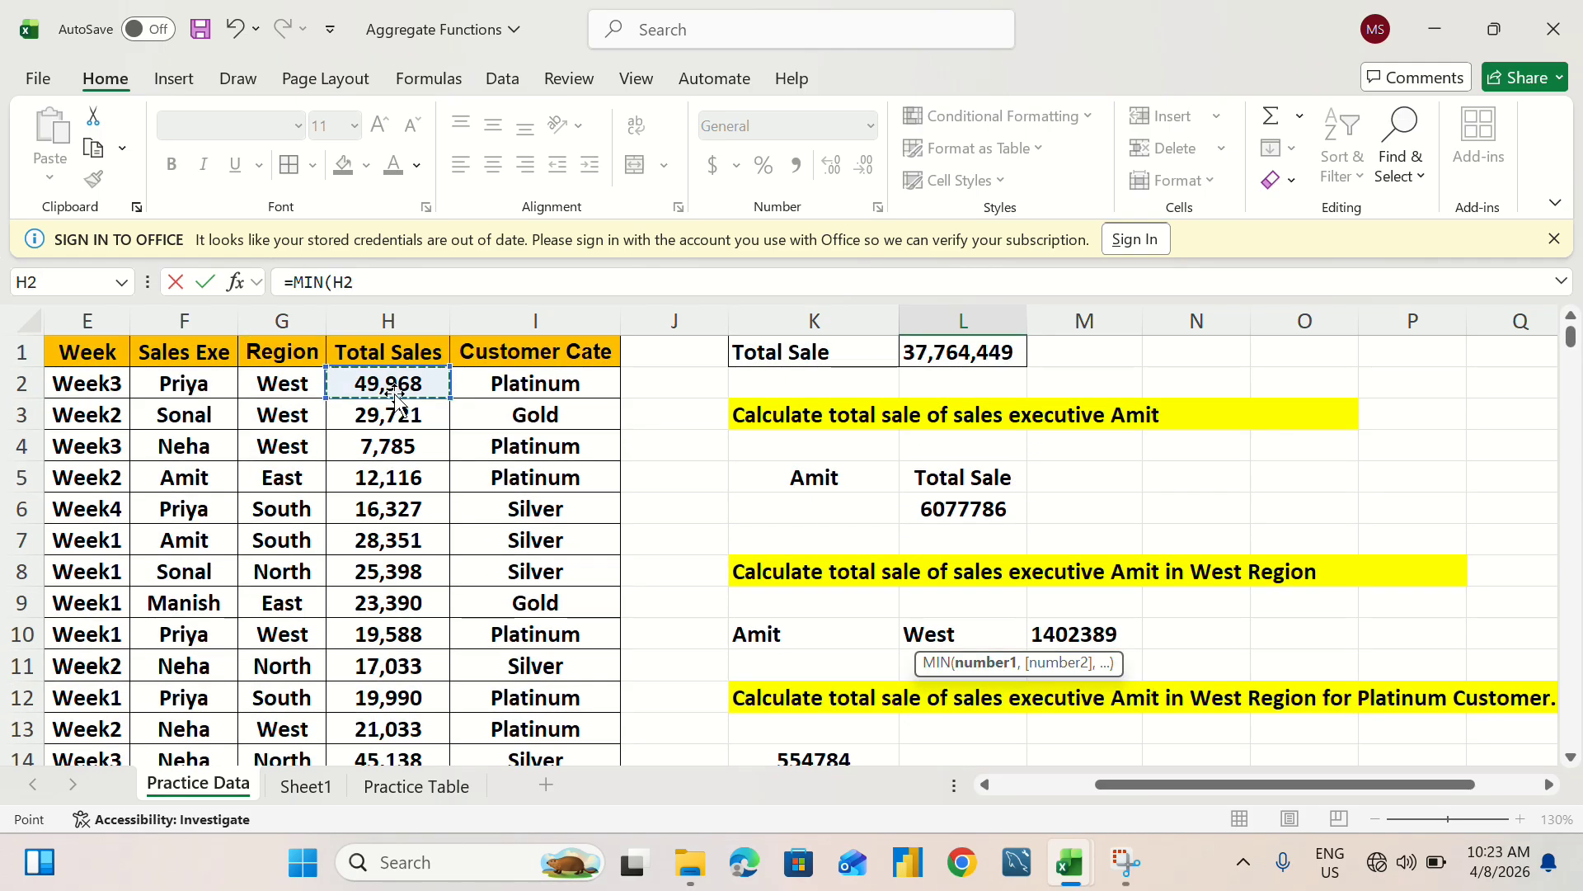
{"action": "key", "text": "ctrl+shift+Down"}
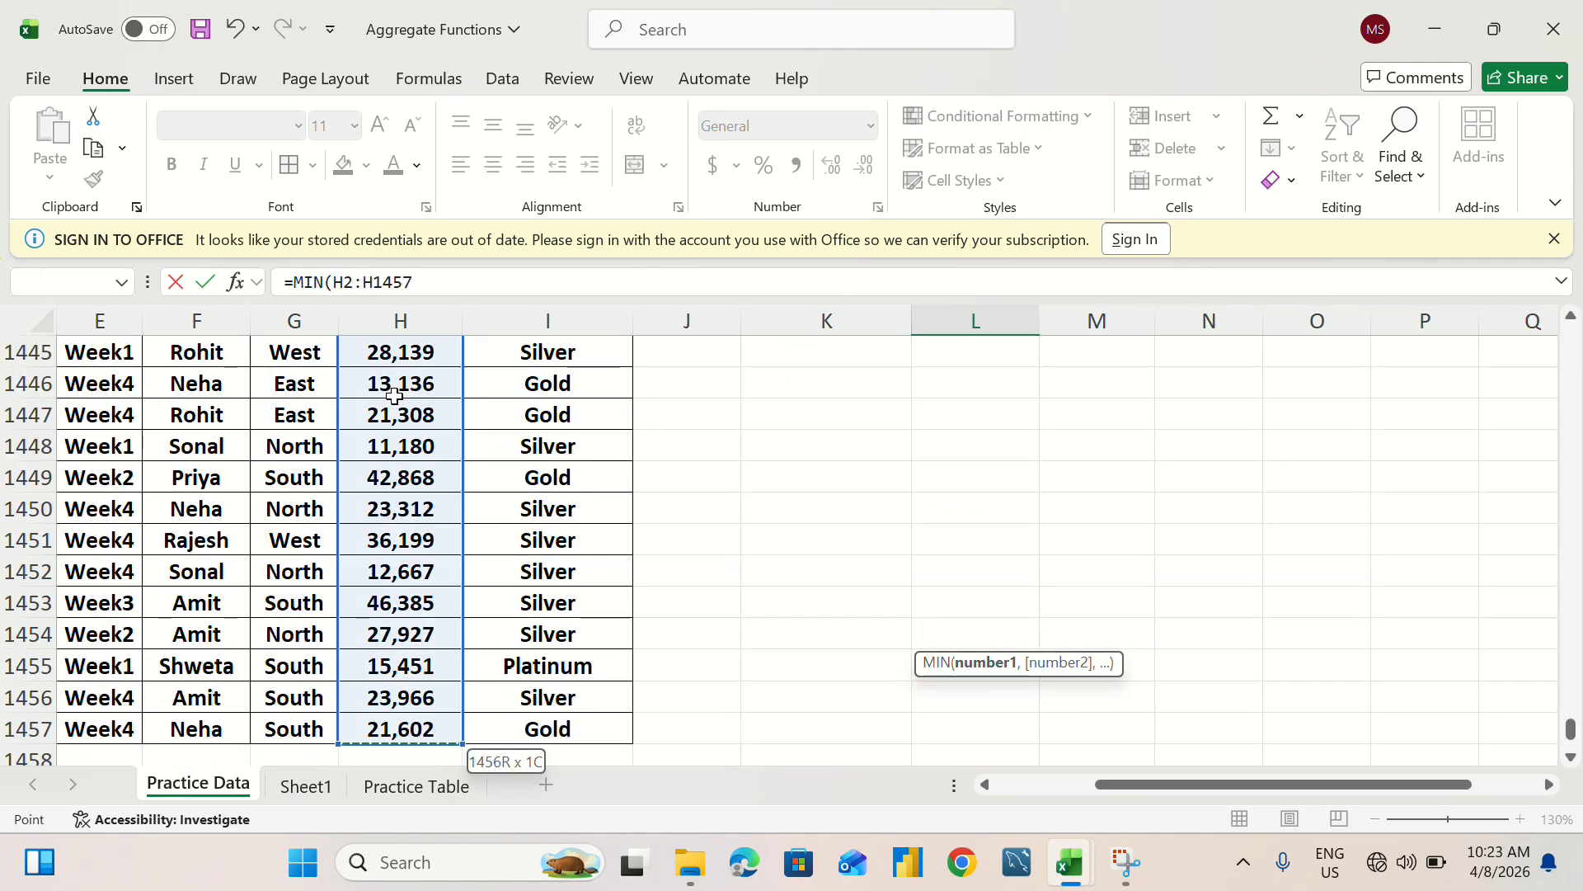
{"action": "type", "text": ")"}
{"action": "key", "text": "Return"}
Start a MAX function in the Max Sales cell L36, choosing the function rather than the table named max.
{"action": "scroll", "coordinate": [400, 392], "scroll_direction": "up", "scroll_amount": 2}
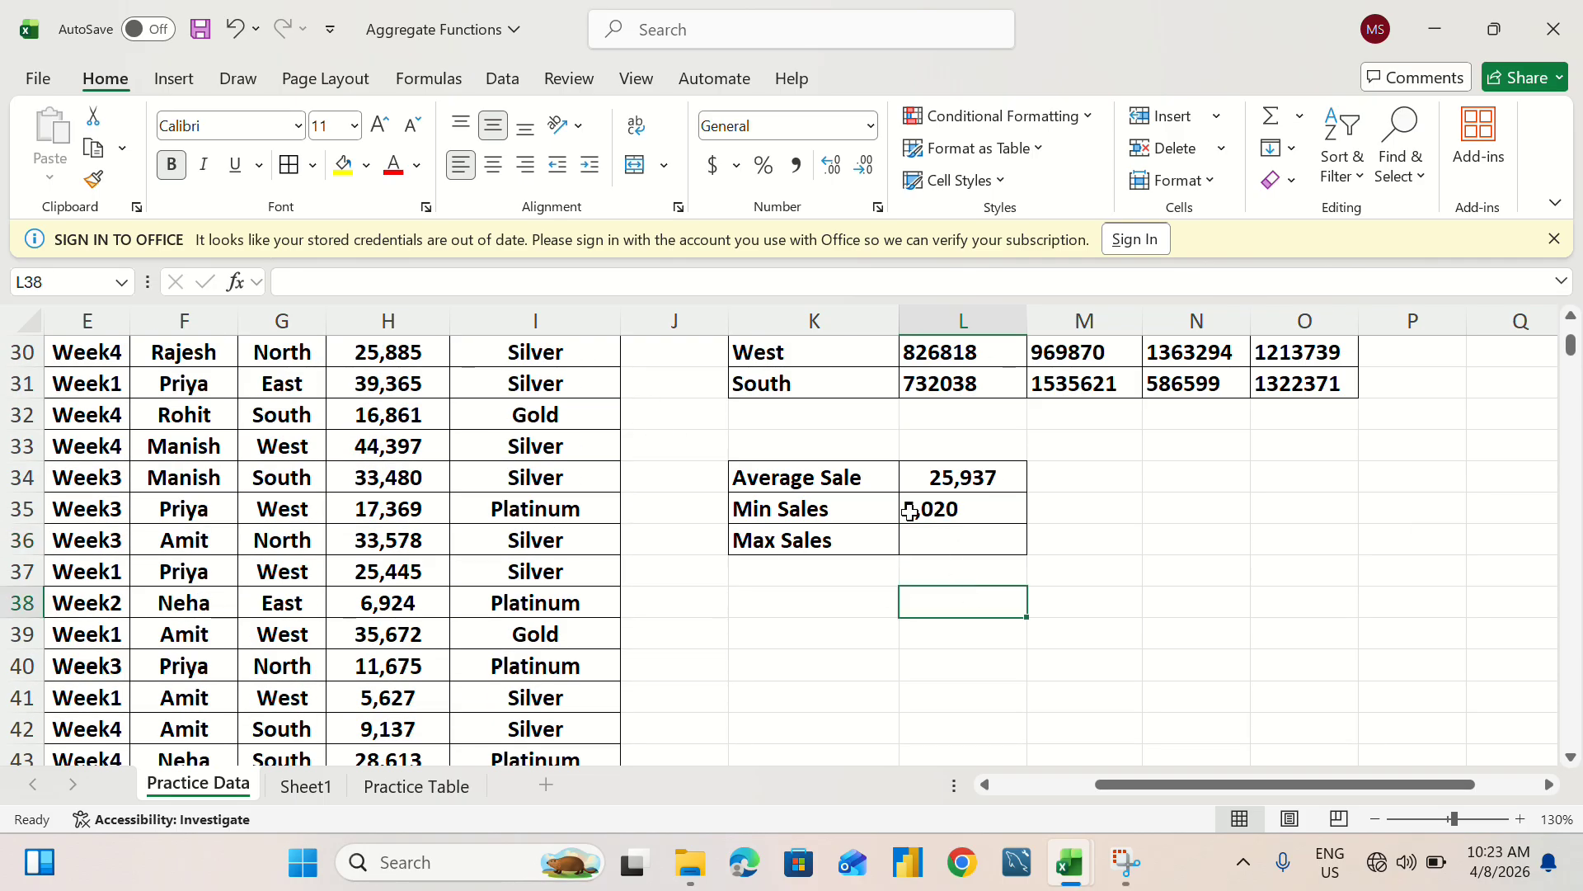
{"action": "type", "text": "ma"}
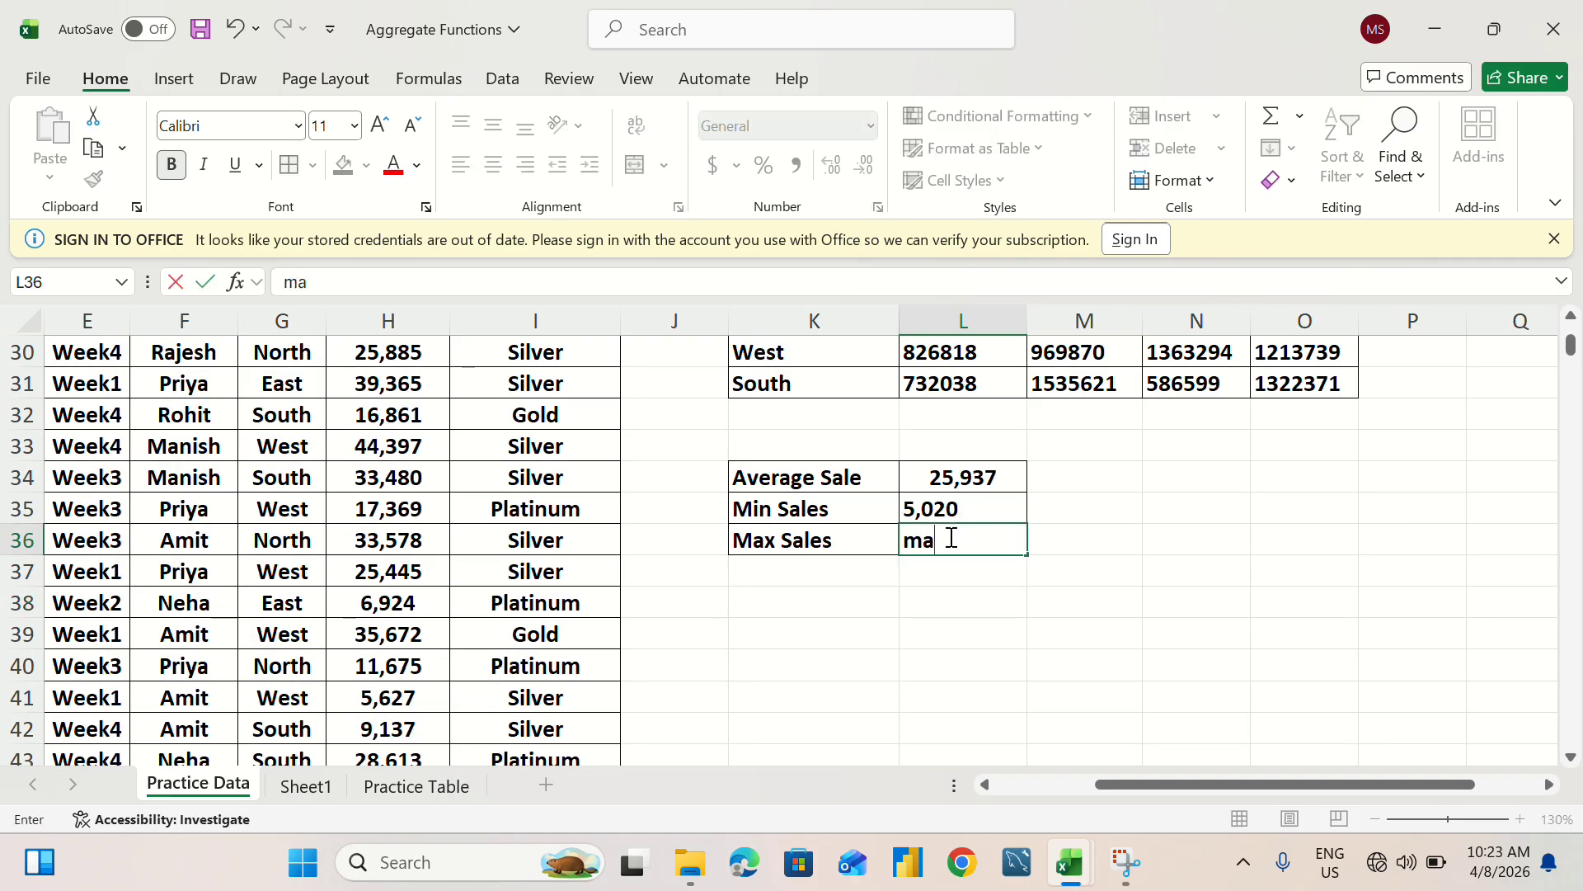
{"action": "key", "text": "BackSpace"}
{"action": "key", "text": "BackSpace"}
{"action": "type", "text": "=max"}
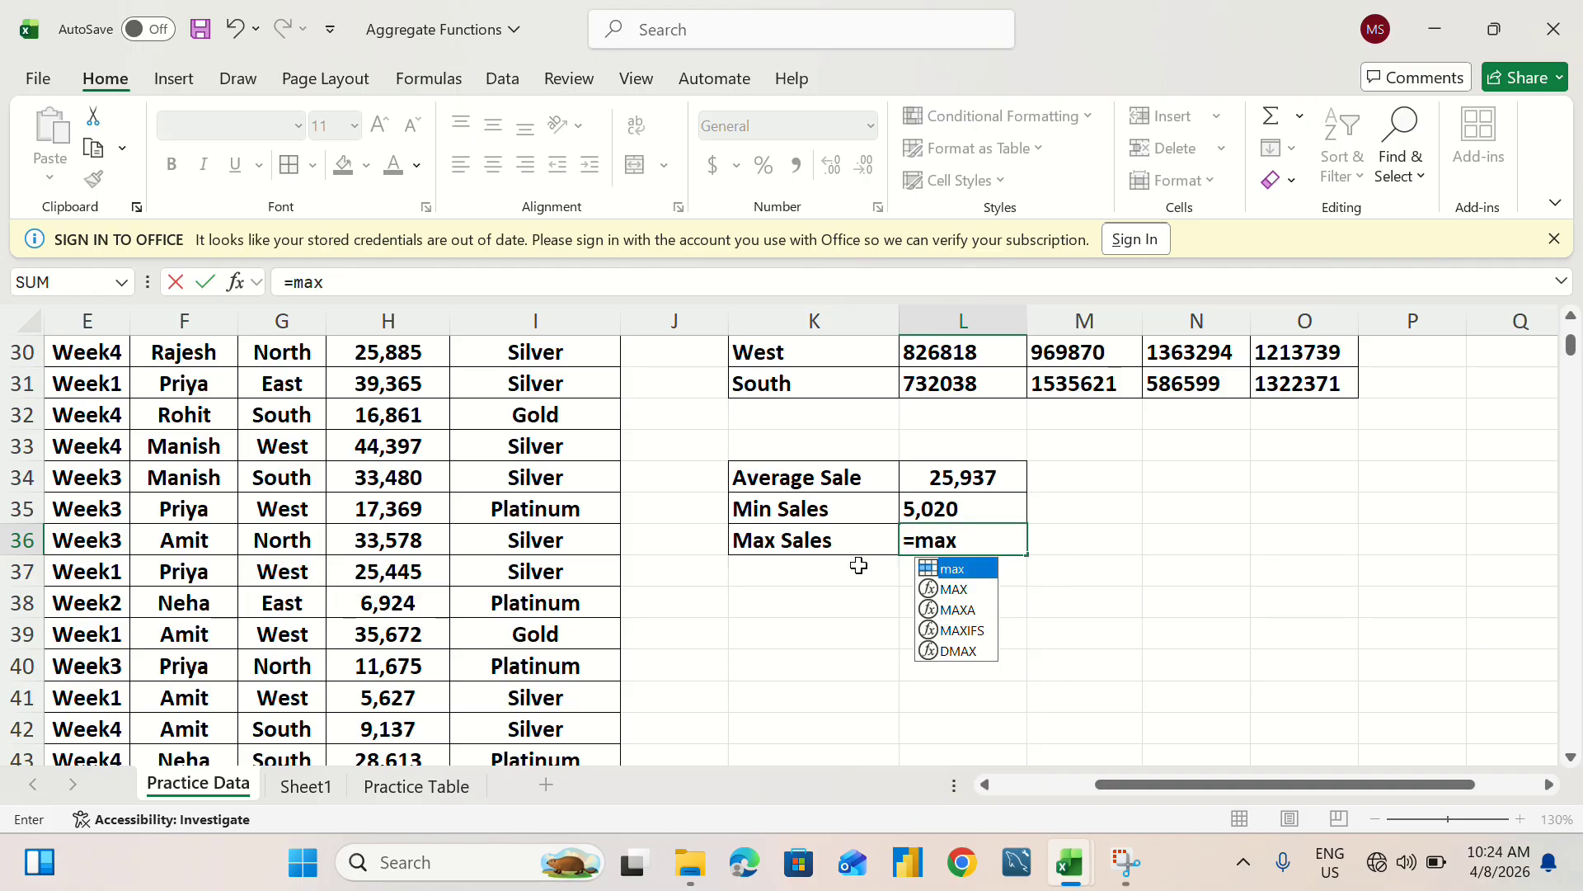
{"action": "key", "text": "Escape"}
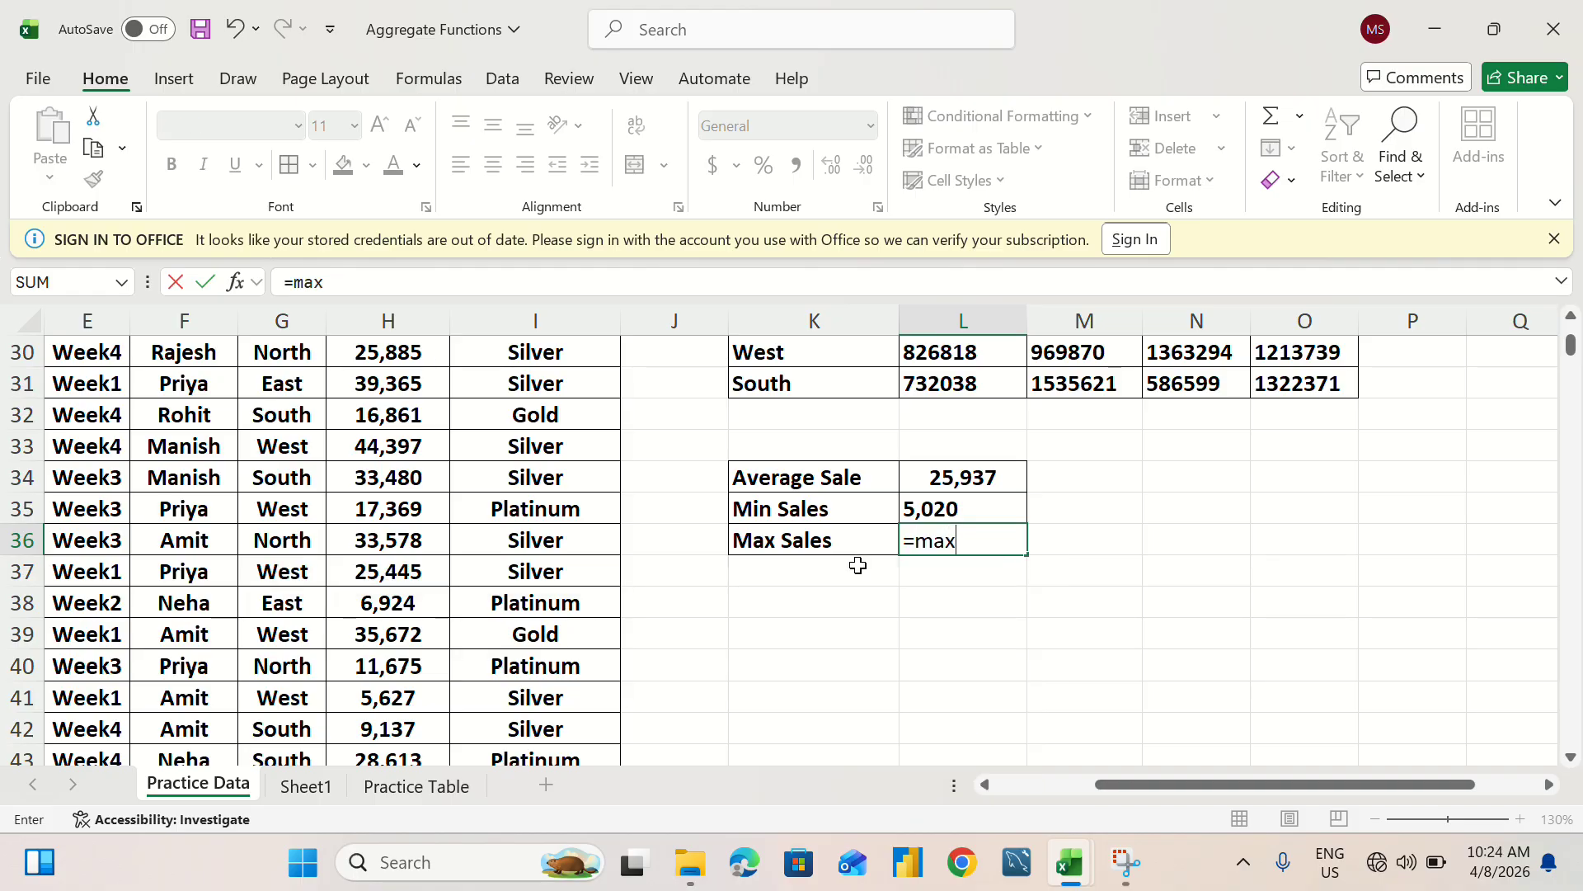
{"action": "key", "text": "BackSpace"}
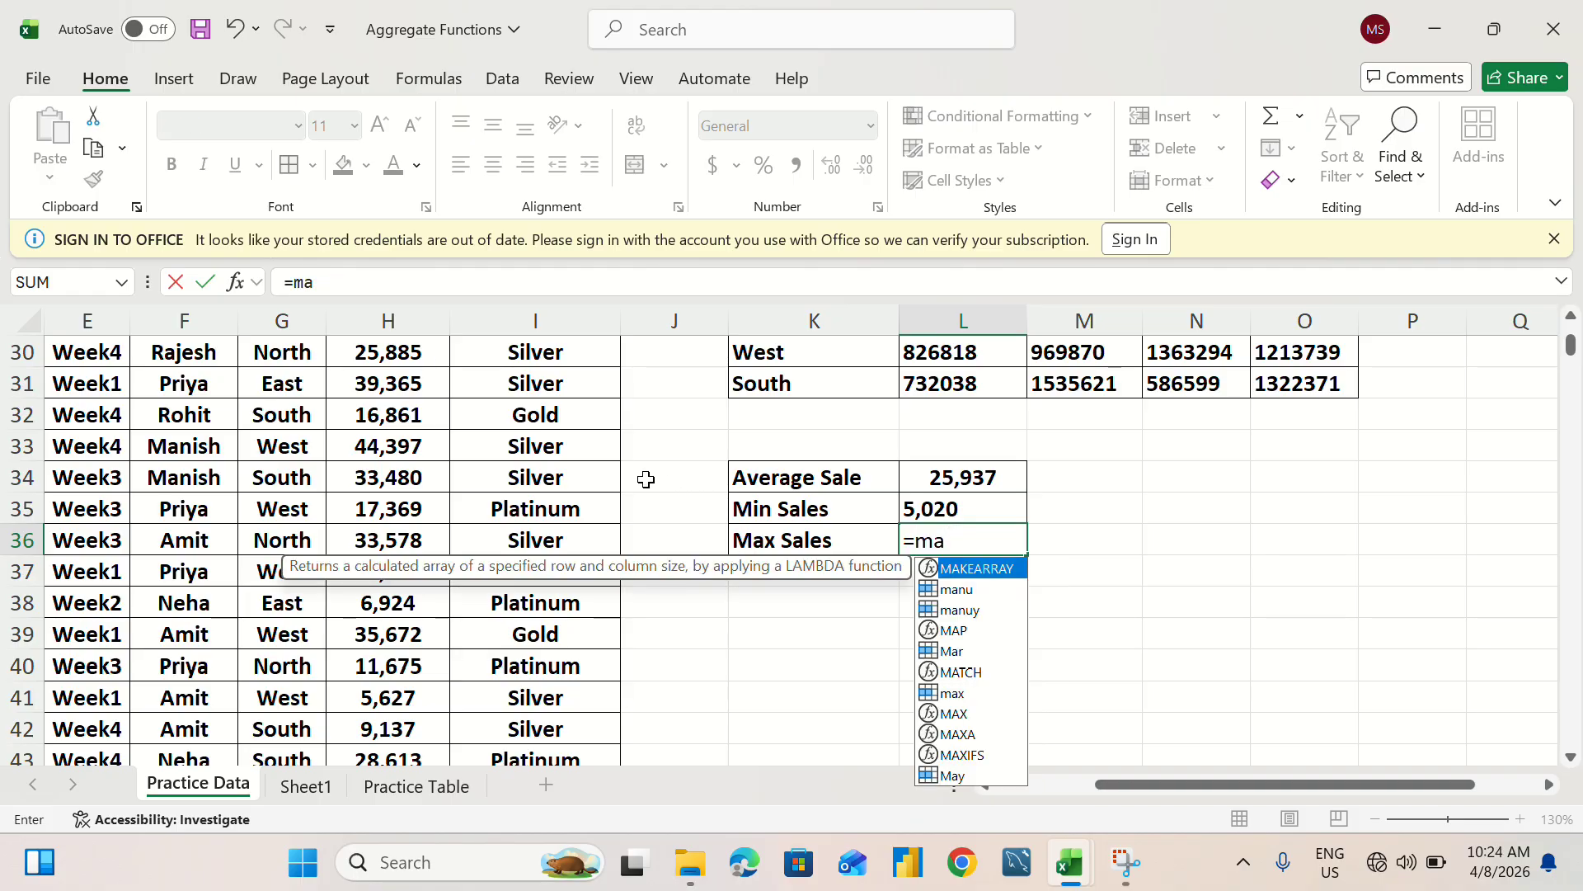
{"action": "type", "text": "x"}
{"action": "key", "text": "Escape"}
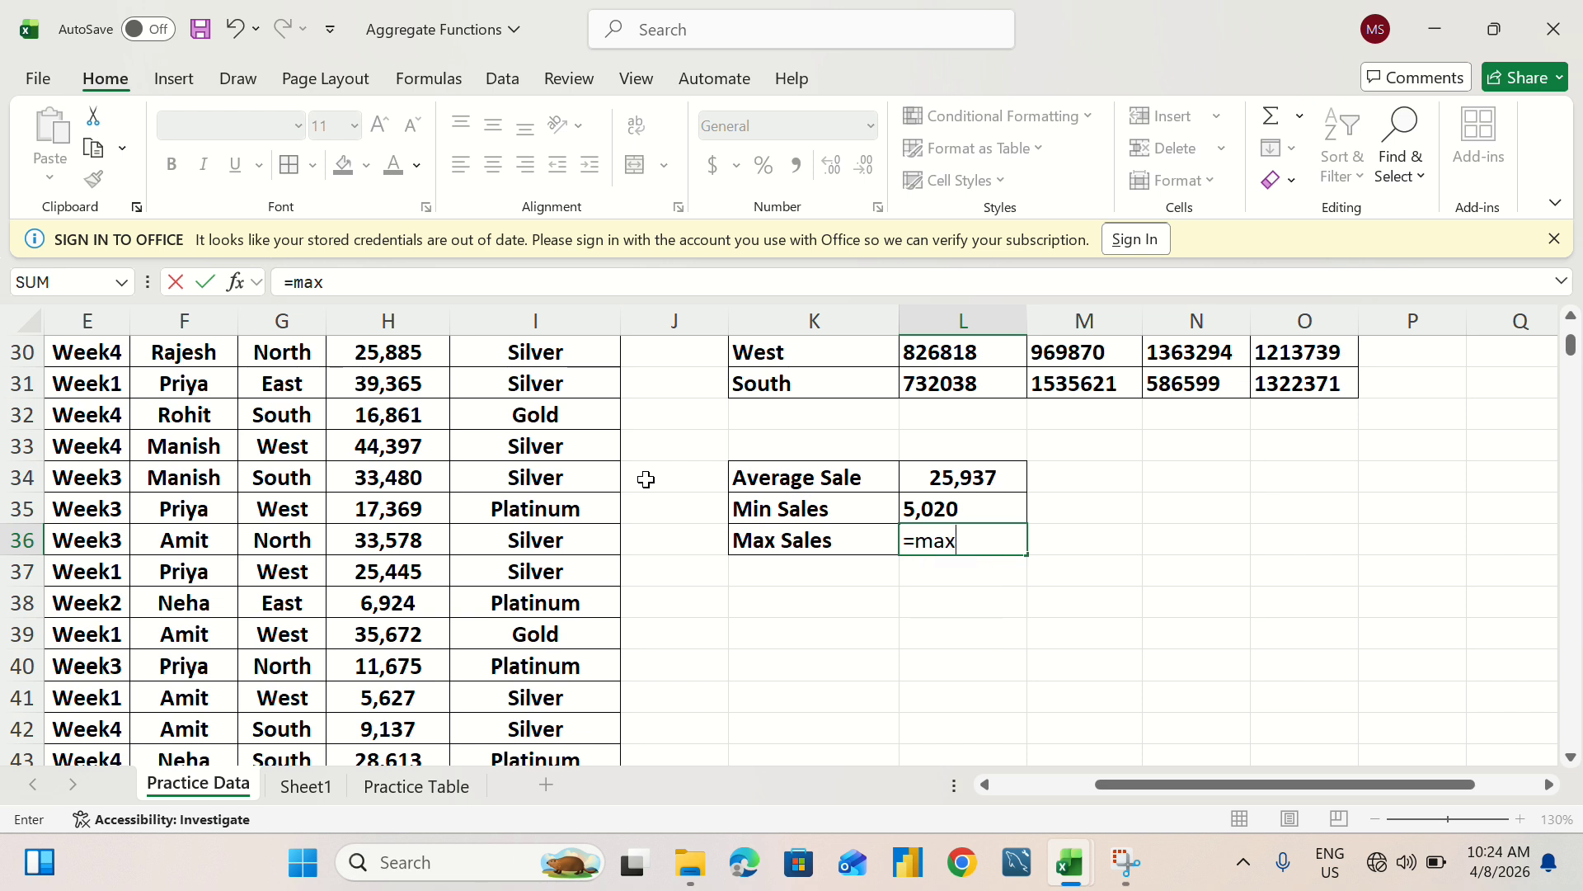
{"action": "key", "text": "BackSpace"}
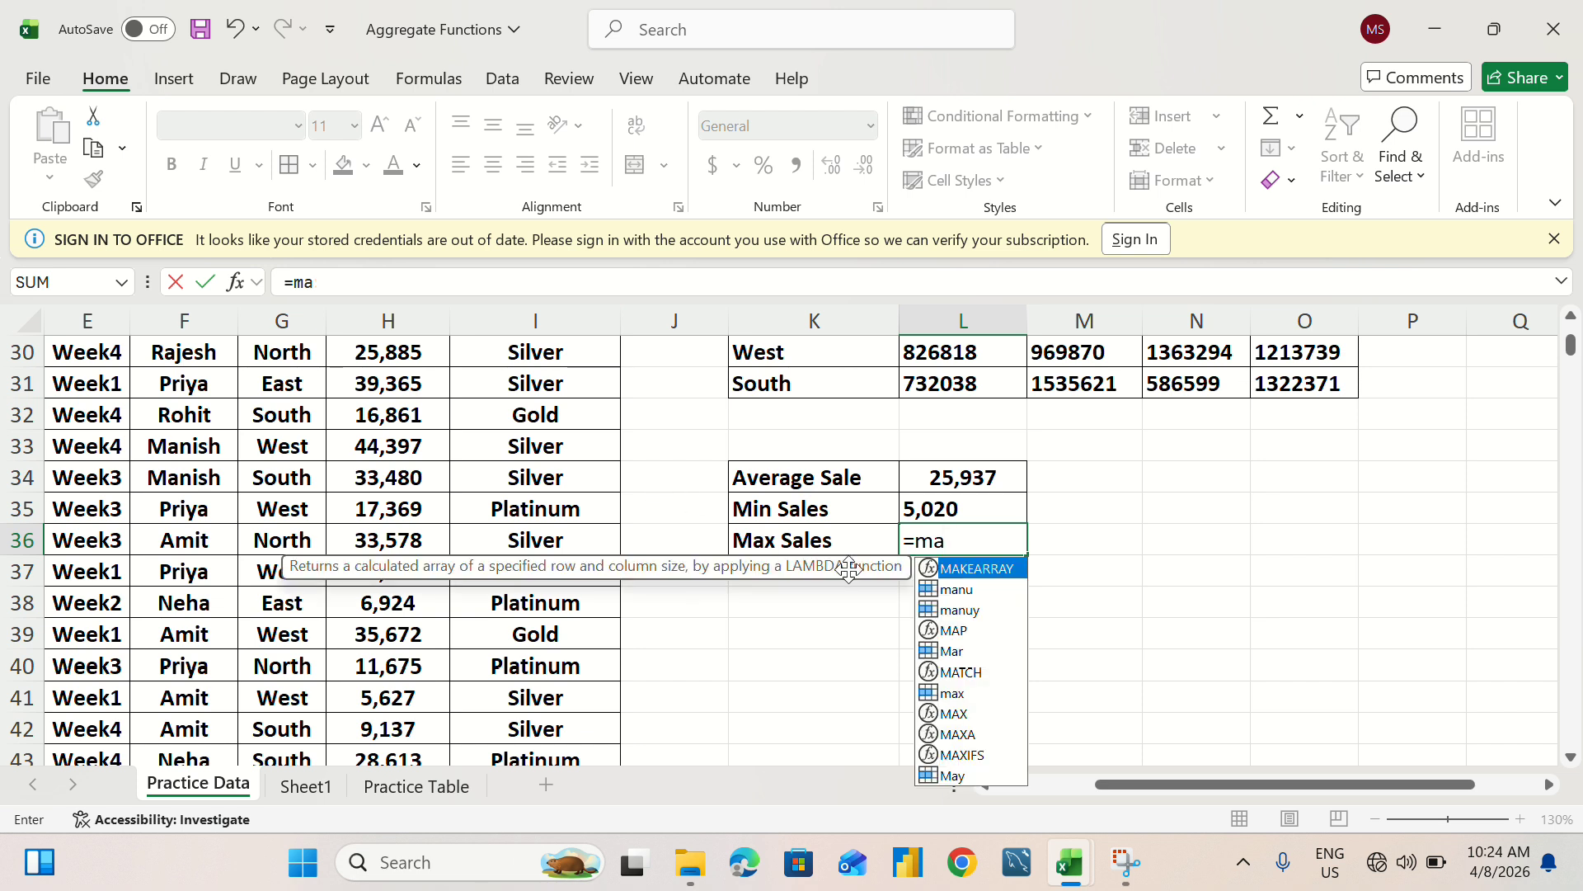
{"action": "type", "text": "x"}
{"action": "left_click", "coordinate": [968, 590]}
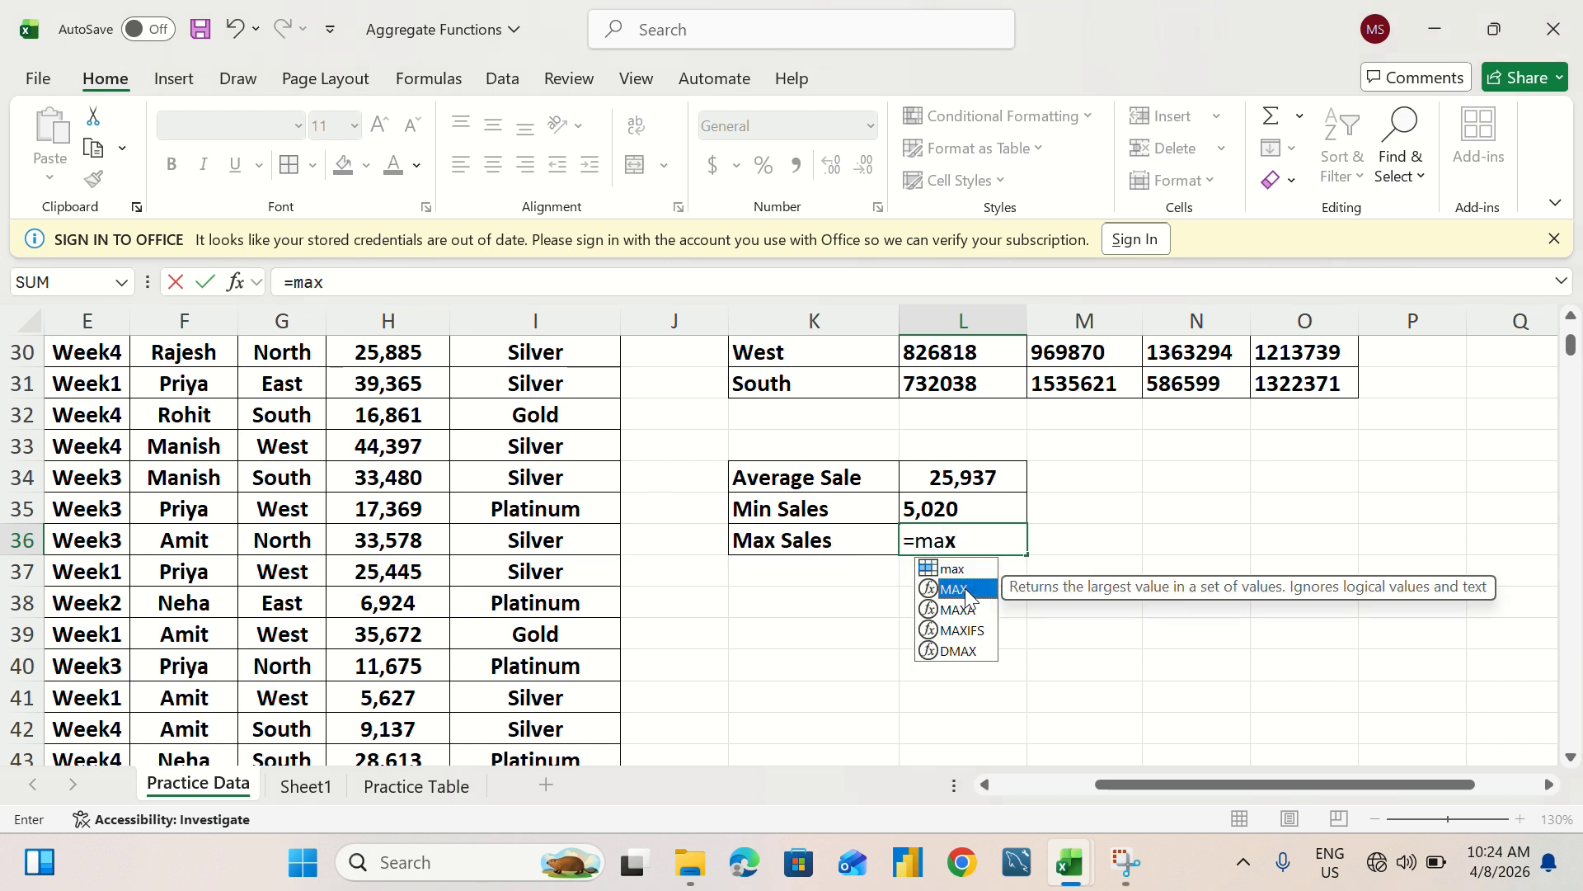
{"action": "key", "text": "Escape"}
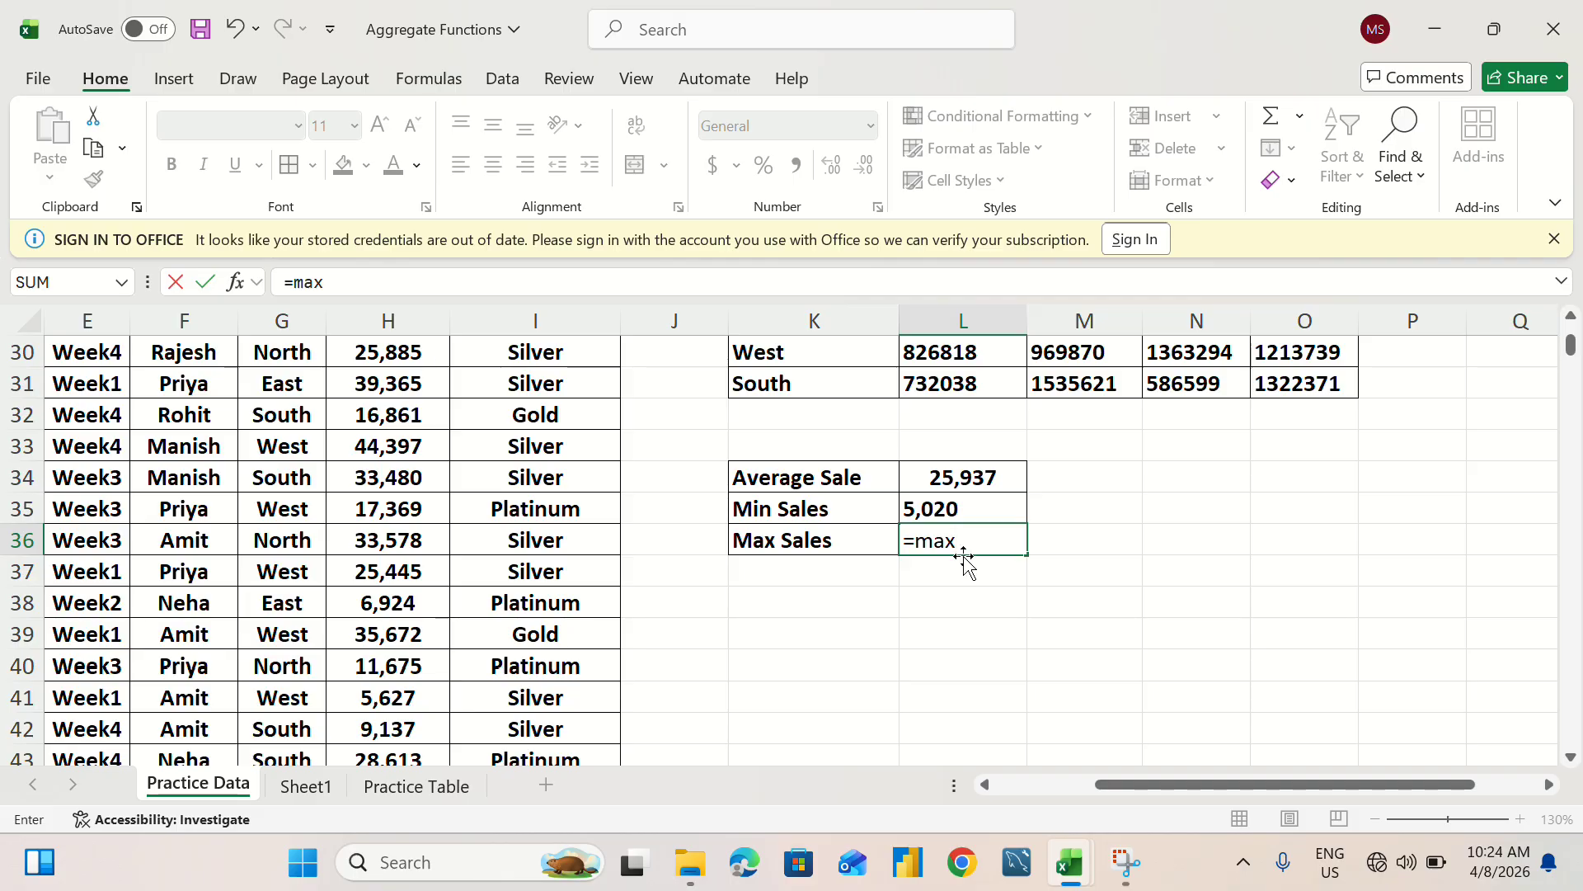
{"action": "key", "text": "BackSpace"}
{"action": "key", "text": "BackSpace"}
{"action": "key", "text": "BackSpace"}
{"action": "type", "text": "max"}
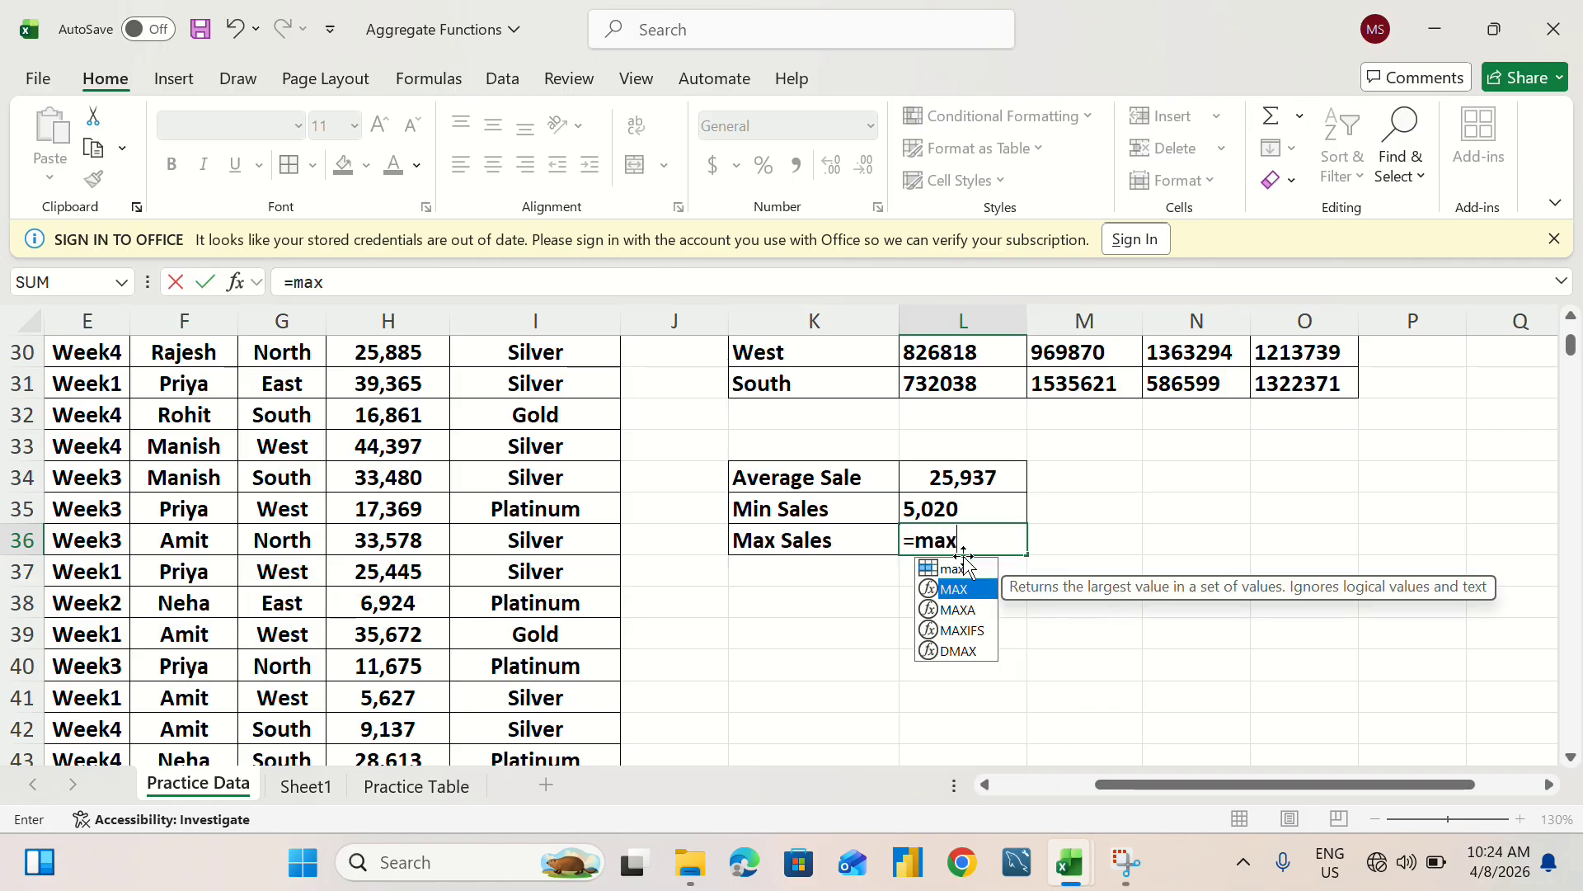
{"action": "key", "text": "Tab"}
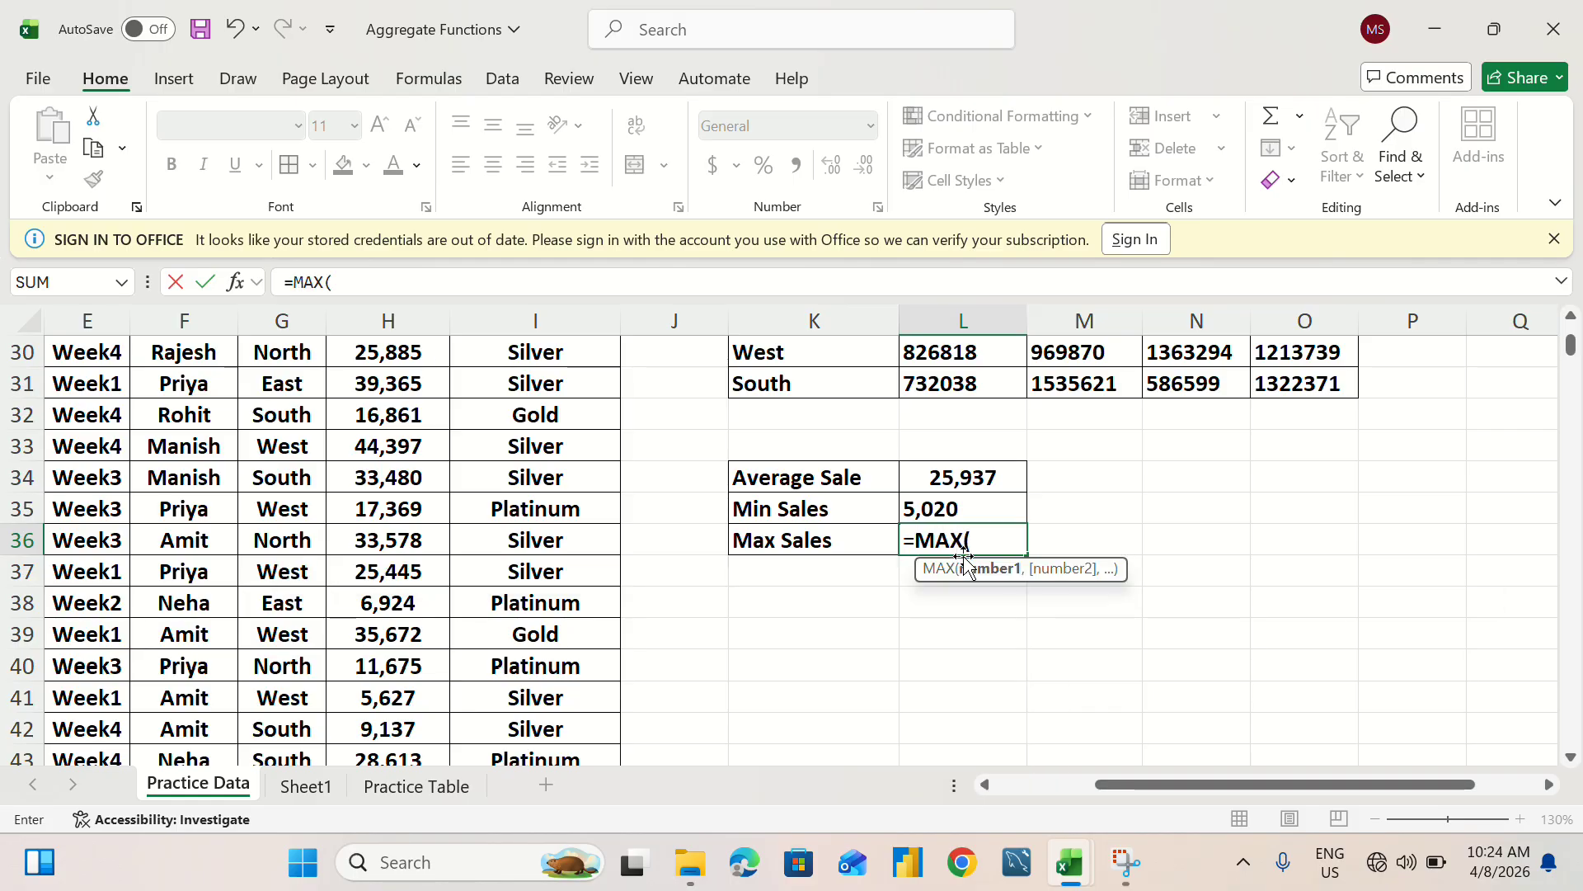
Use the Total Sales range H2:H1457 as the MAX argument and enter the formula in L36.
{"action": "scroll", "coordinate": [661, 438], "scroll_direction": "up", "scroll_amount": 10}
{"action": "left_click", "coordinate": [421, 387]}
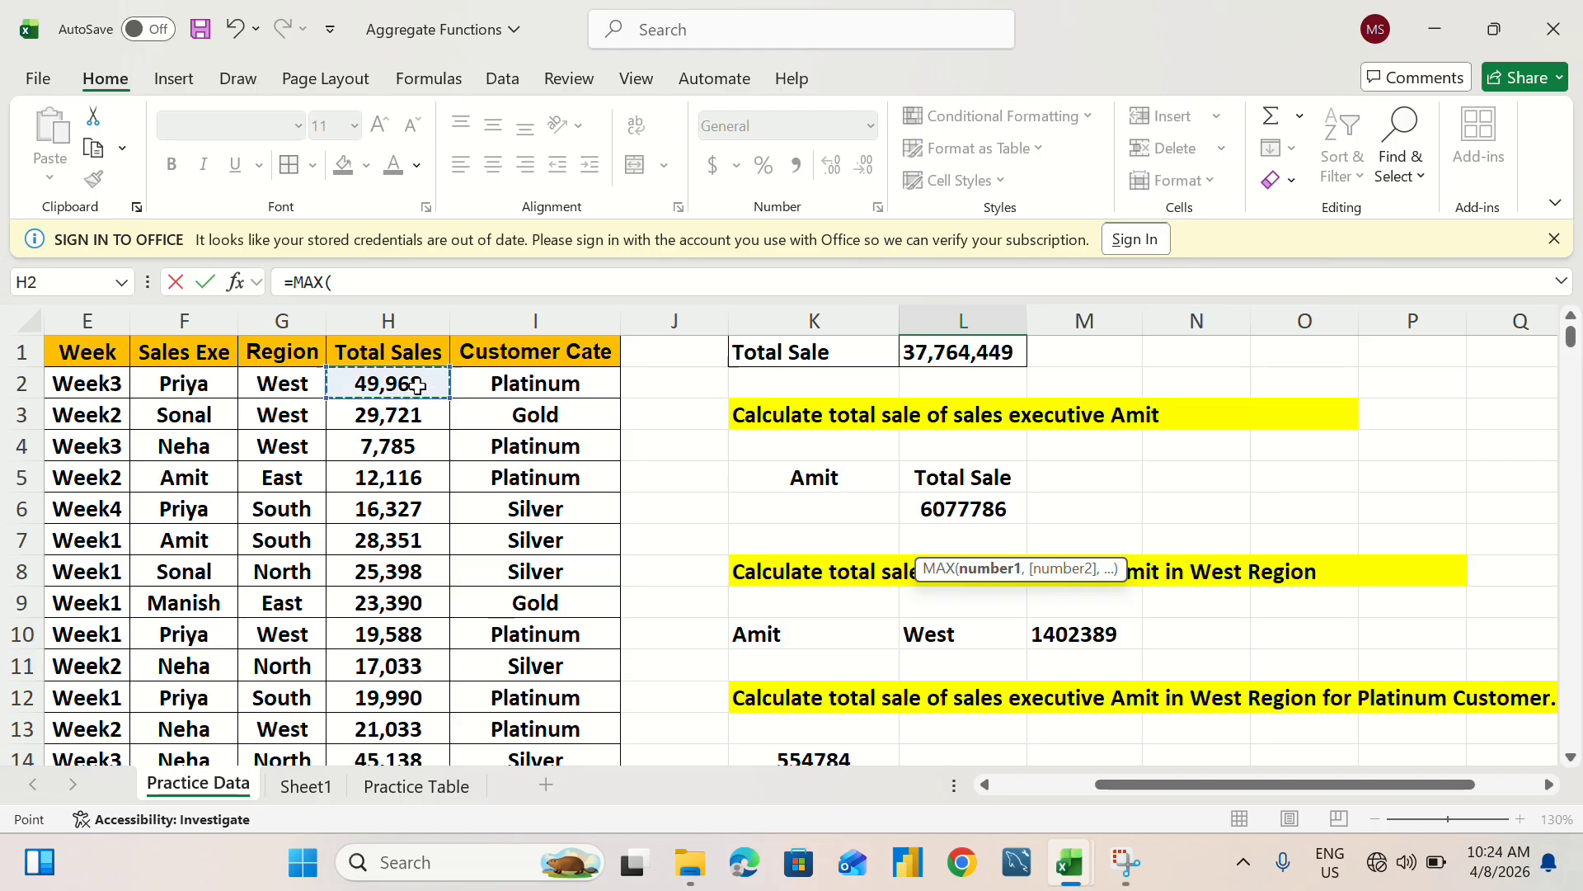
{"action": "key", "text": "ctrl+shift+Down"}
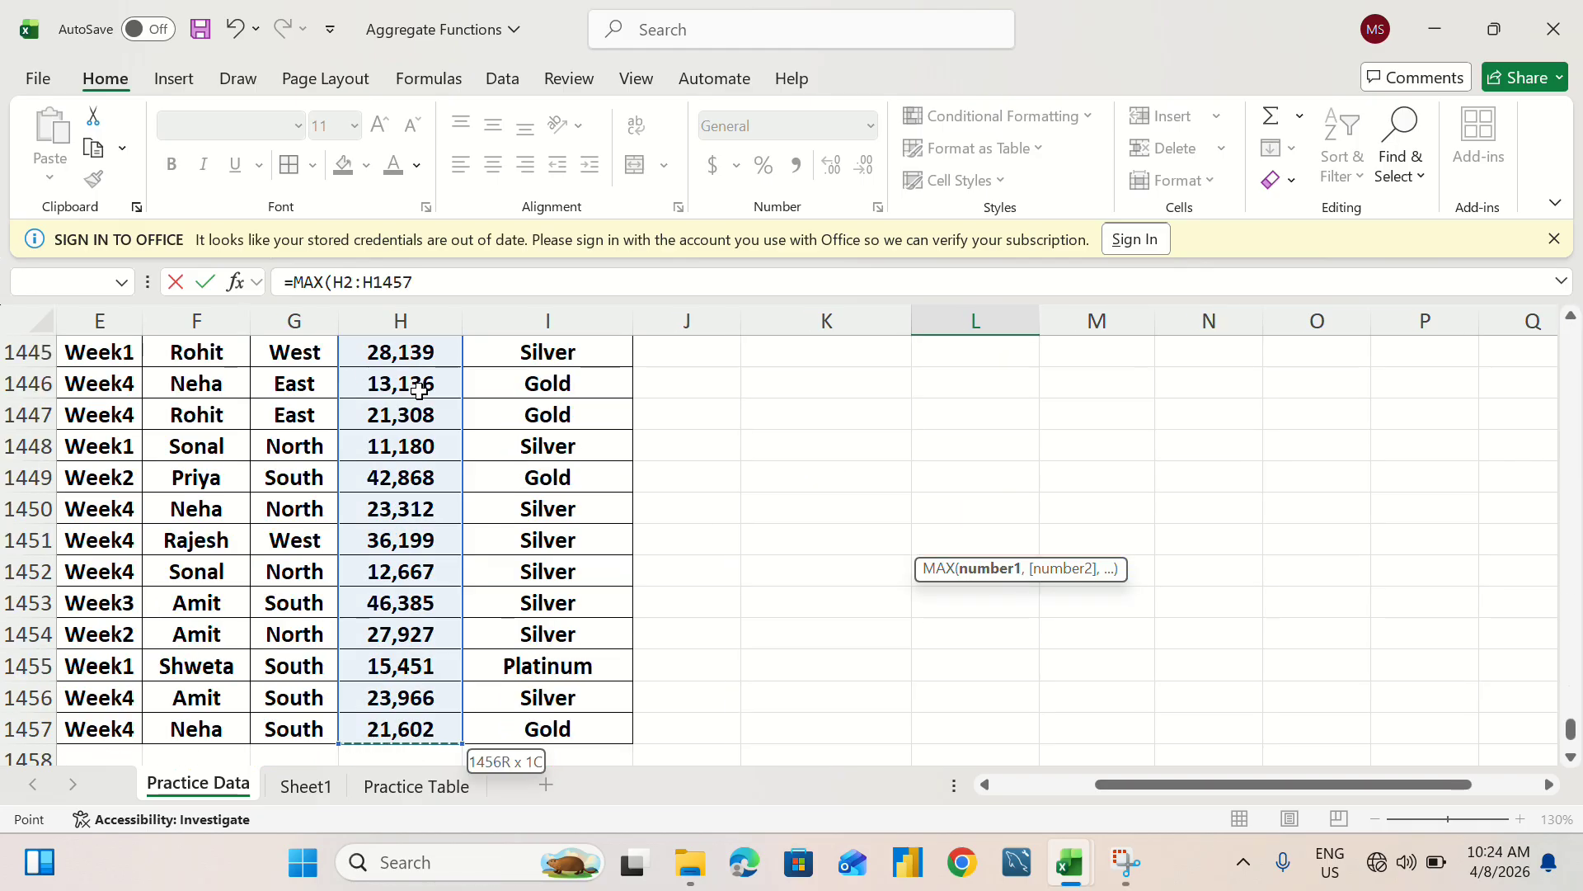
{"action": "key", "text": "Return"}
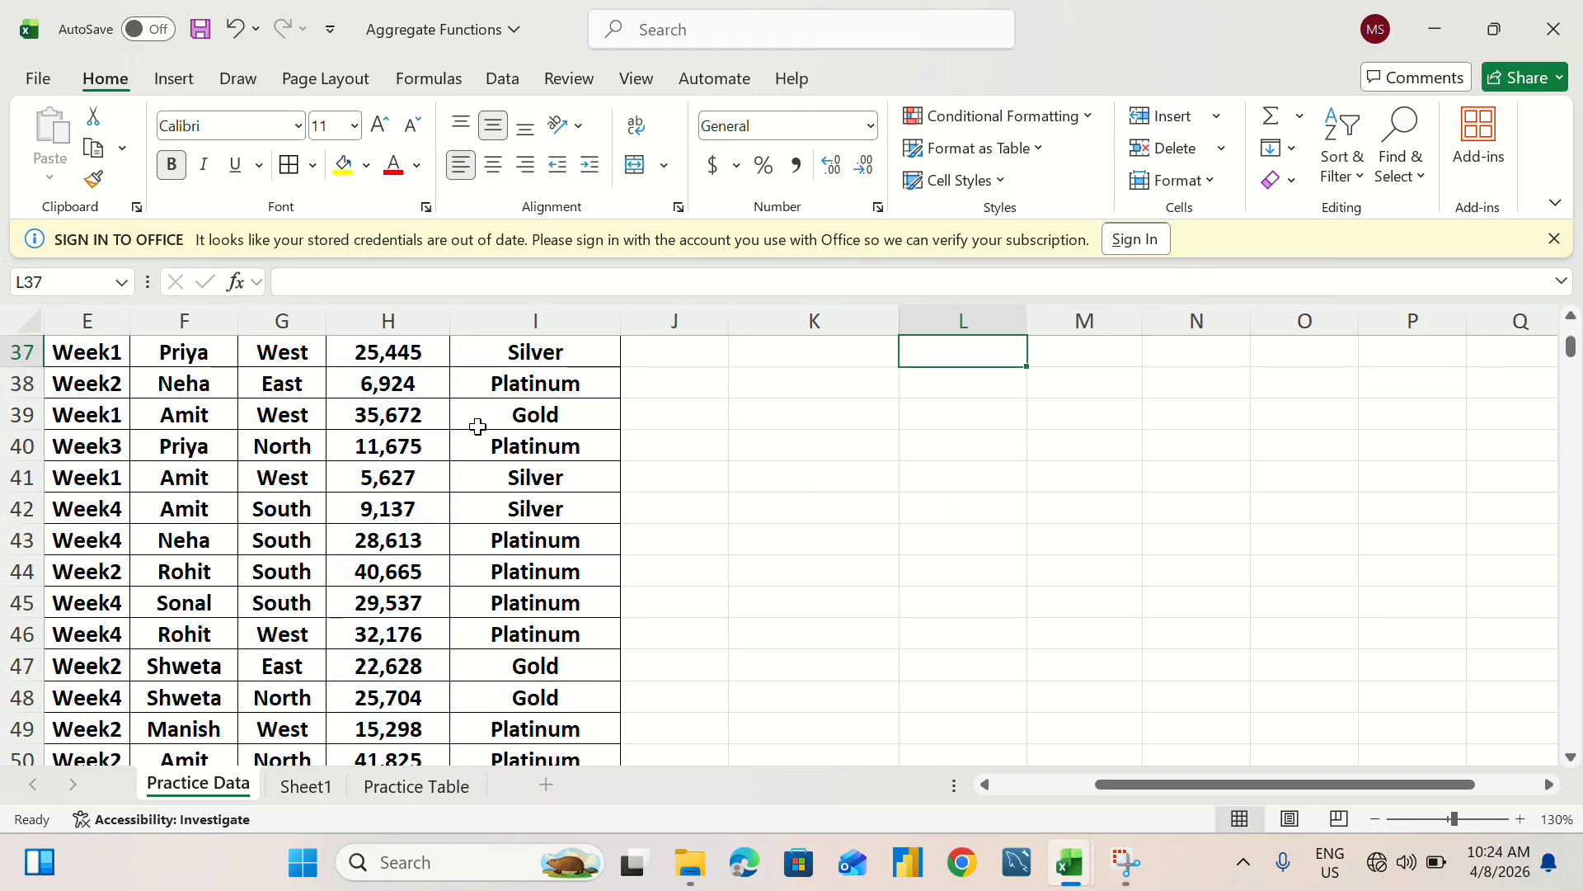
{"action": "scroll", "coordinate": [499, 427], "scroll_direction": "up", "scroll_amount": 4}
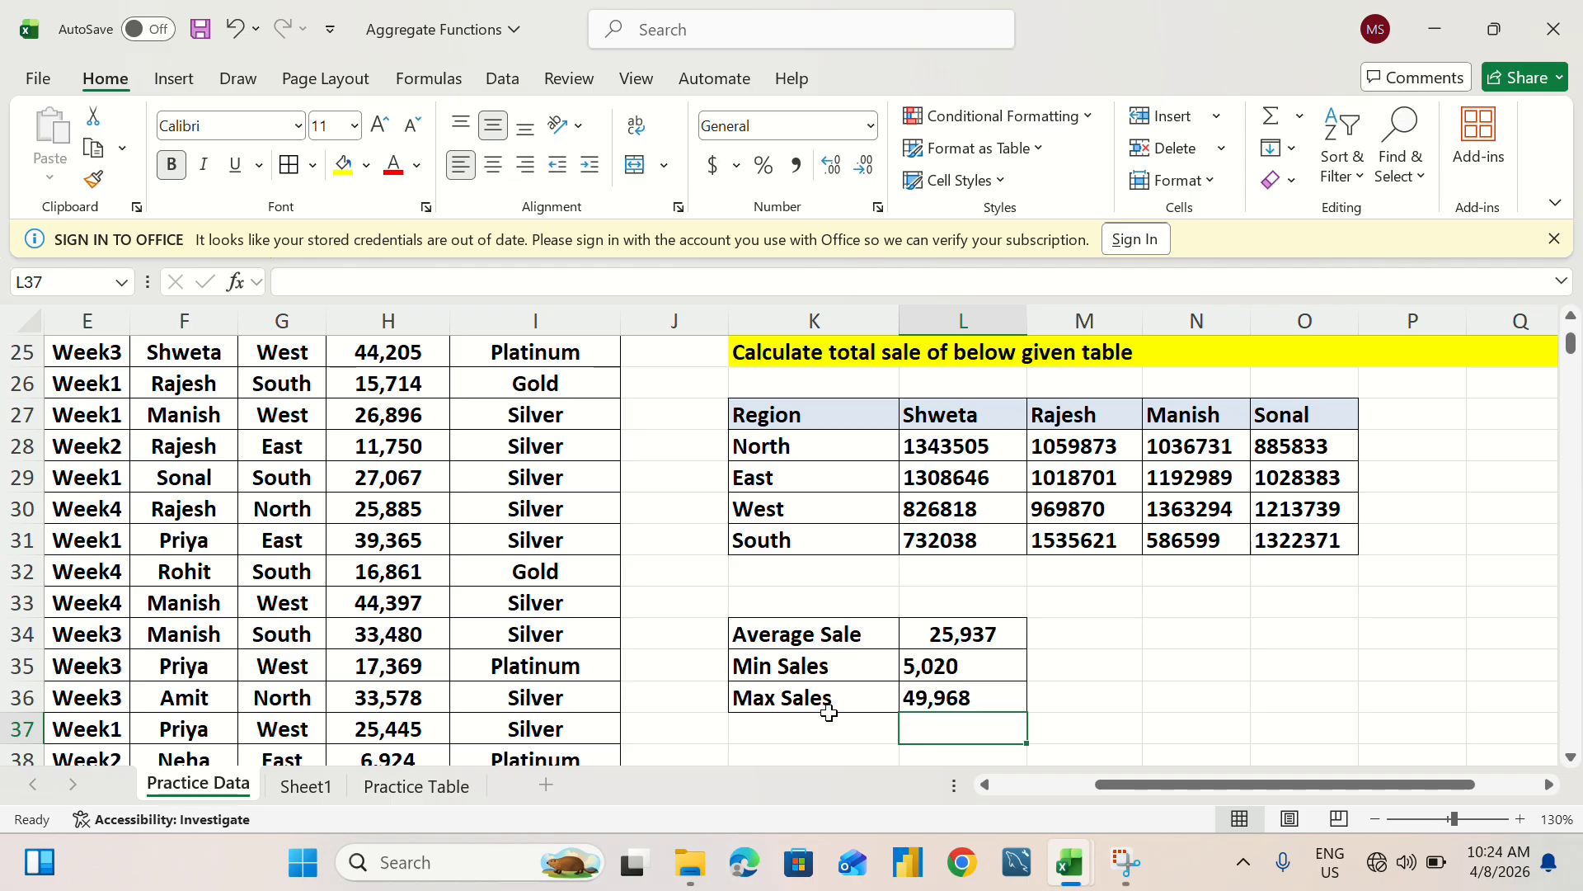
{"action": "left_click", "coordinate": [1093, 688]}
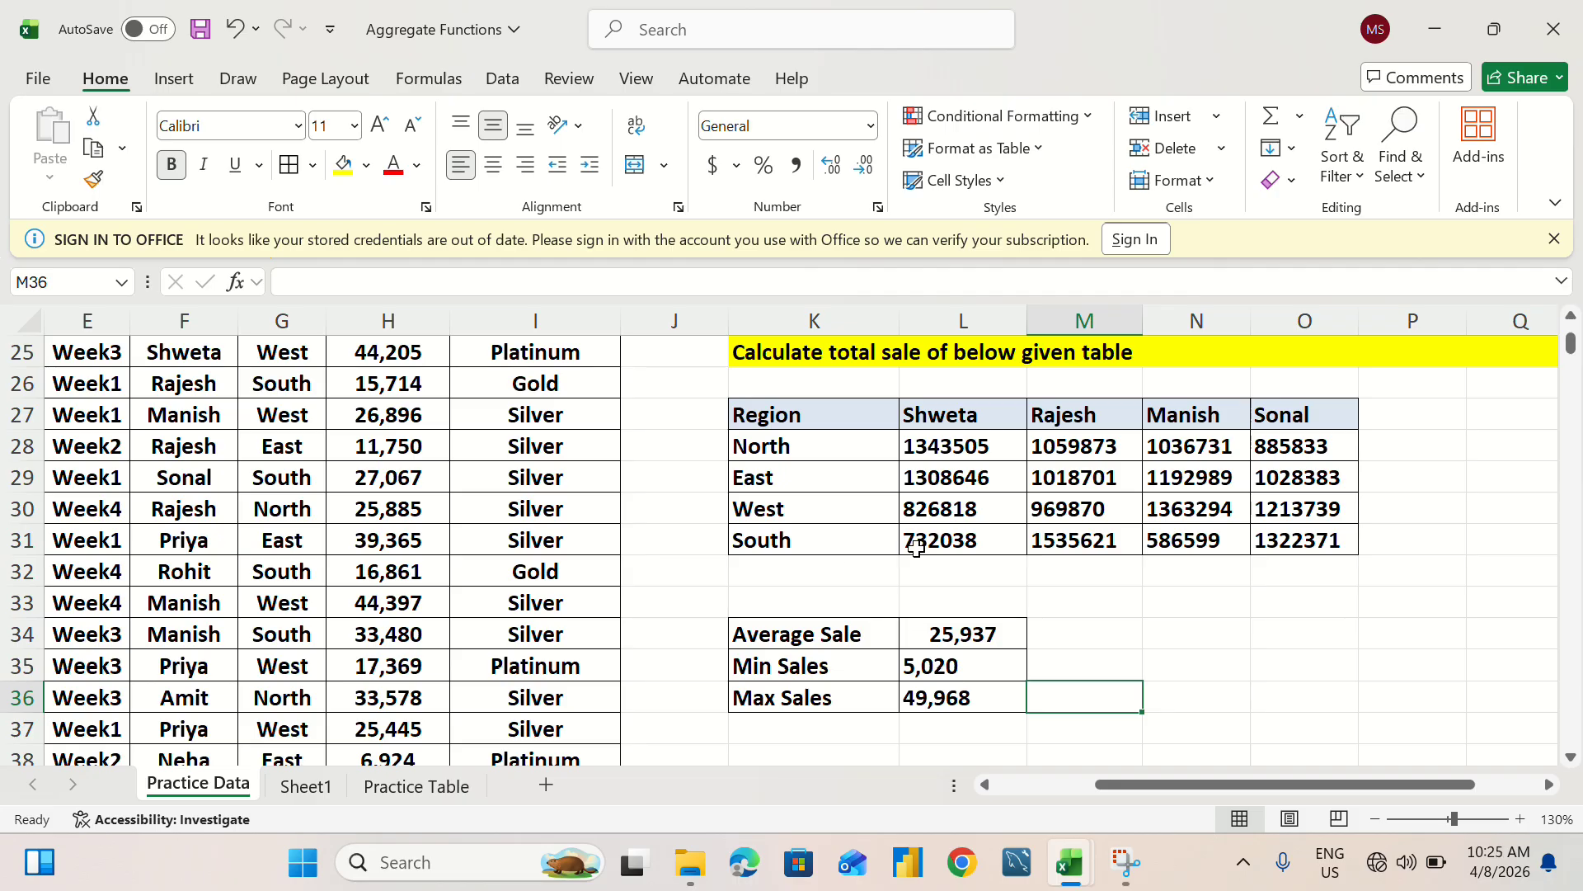
{"action": "scroll", "coordinate": [915, 544], "scroll_direction": "up", "scroll_amount": 5}
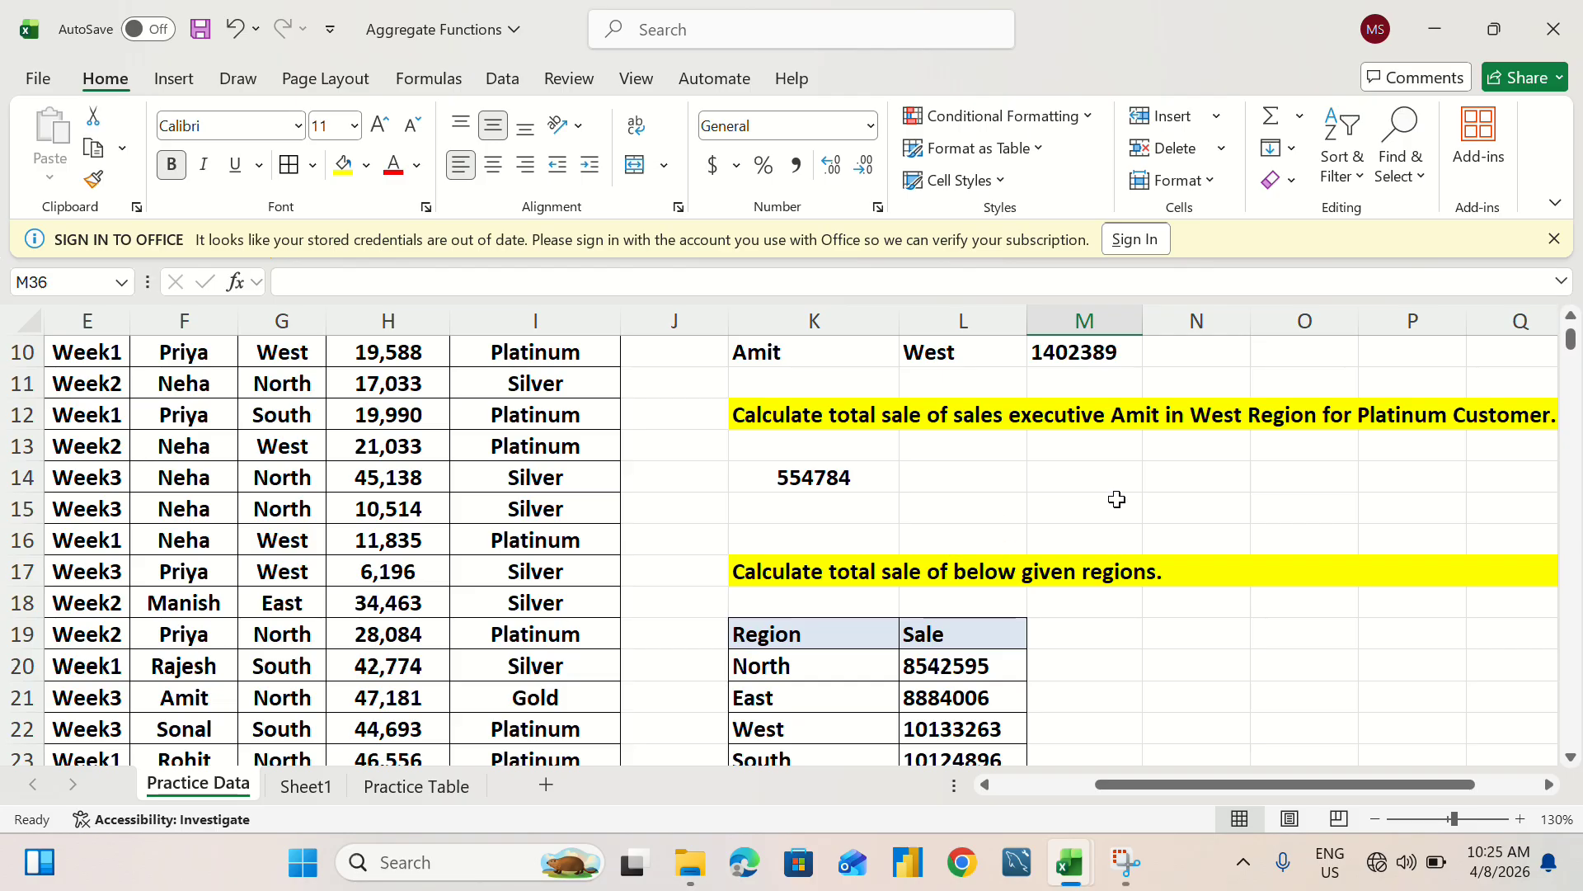
{"action": "scroll", "coordinate": [1114, 499], "scroll_direction": "up", "scroll_amount": 3}
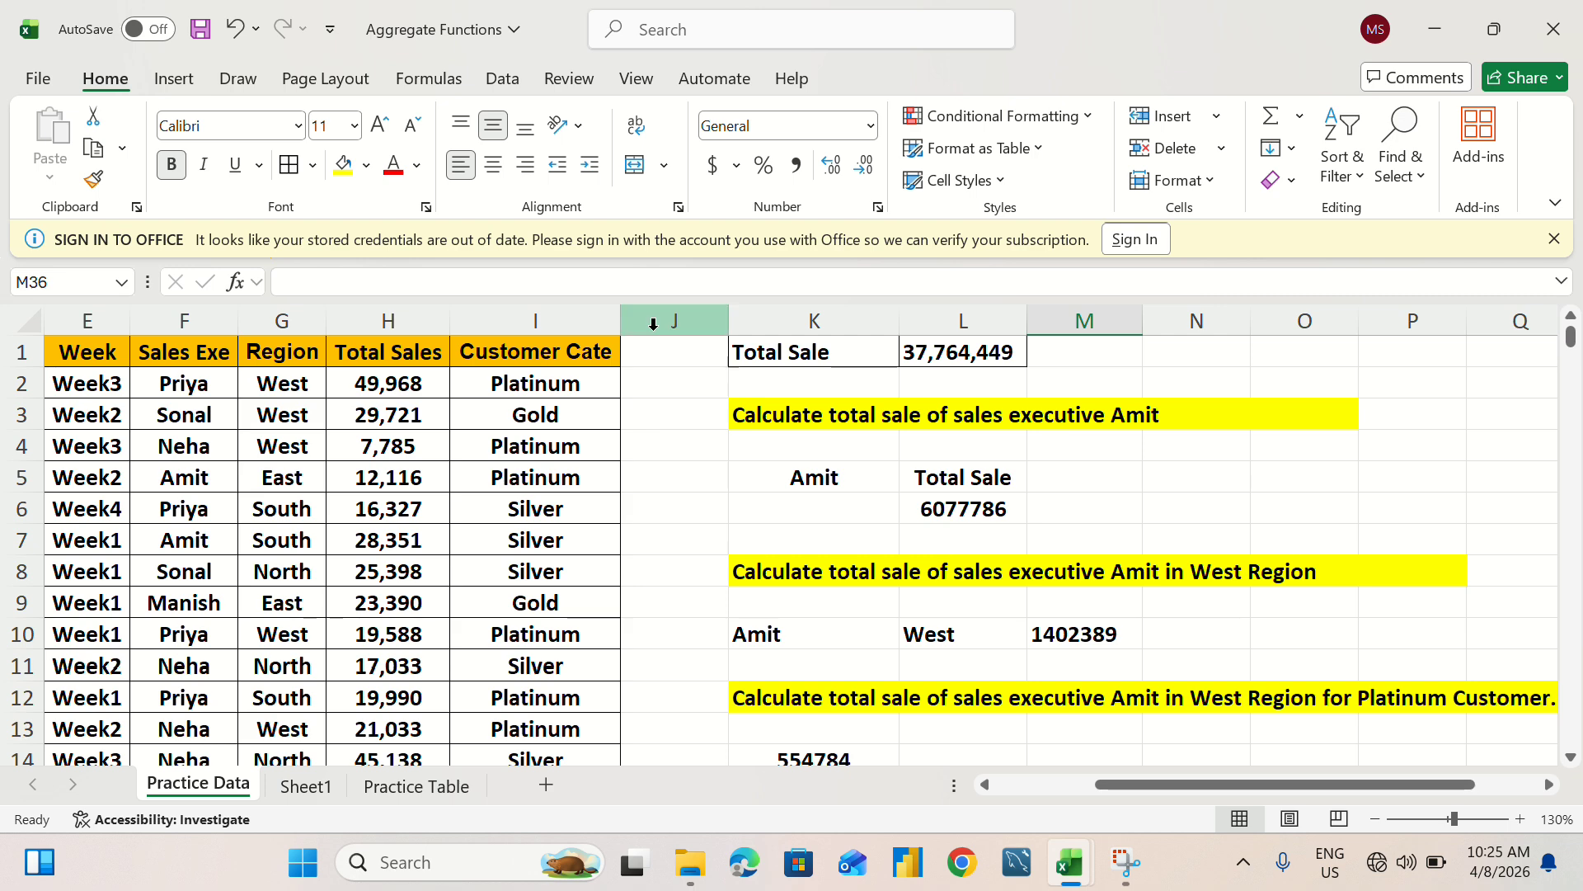